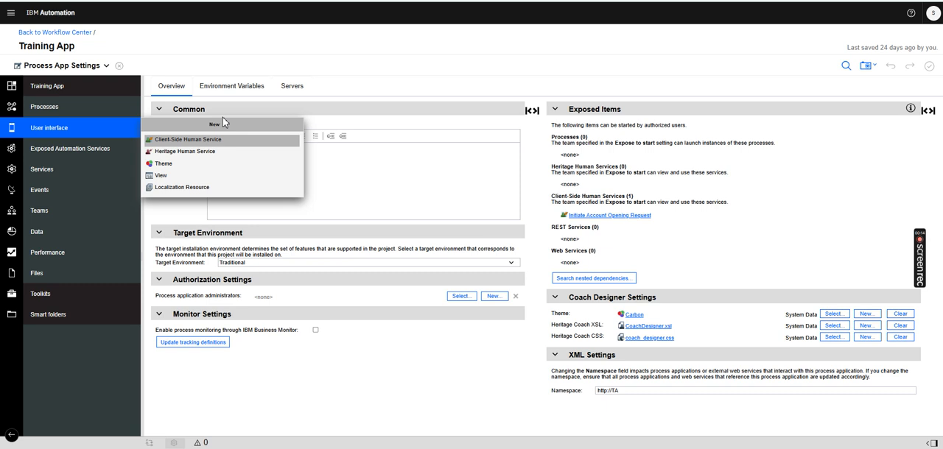
Open the Initiate Account Opening Request client-side human service and display its variables
{"action": "left_click", "coordinate": [87, 91]}
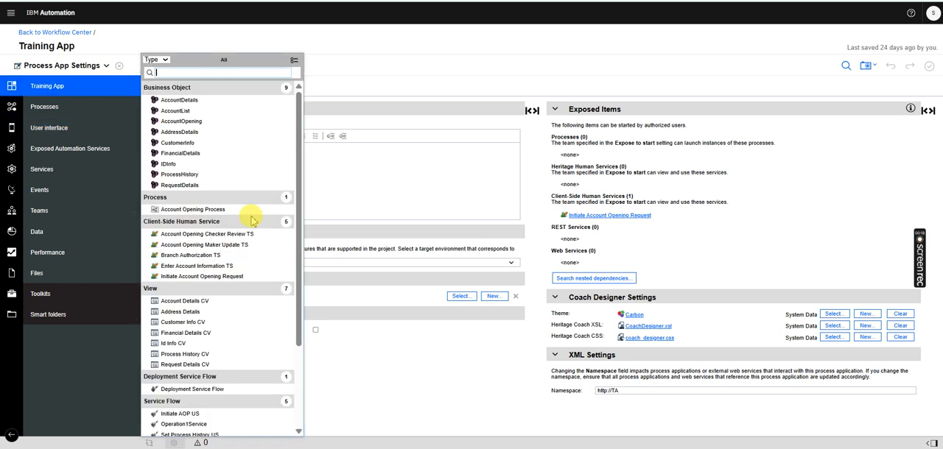
{"action": "left_click", "coordinate": [203, 276]}
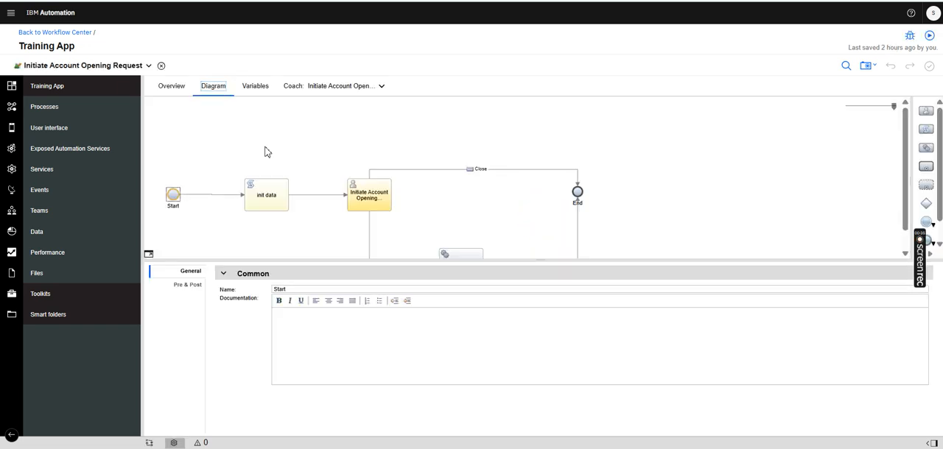
{"action": "left_click", "coordinate": [253, 87]}
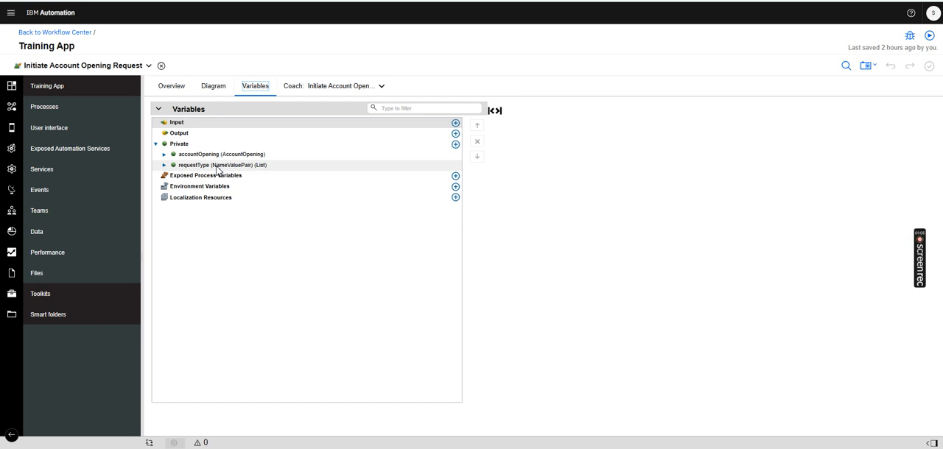
Open the init data script in the service diagram and examine the lines that initialize accountOpening and requestDeatils
{"action": "left_click", "coordinate": [213, 87]}
{"action": "left_click", "coordinate": [259, 197]}
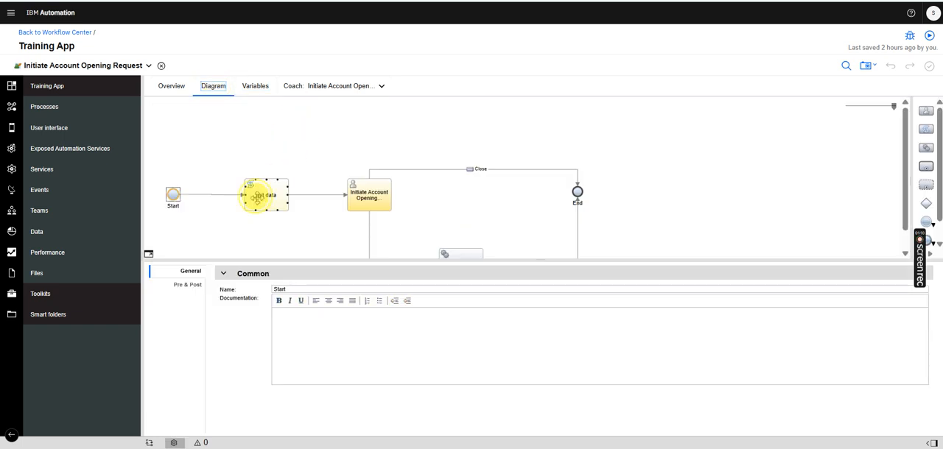
{"action": "left_click", "coordinate": [195, 287]}
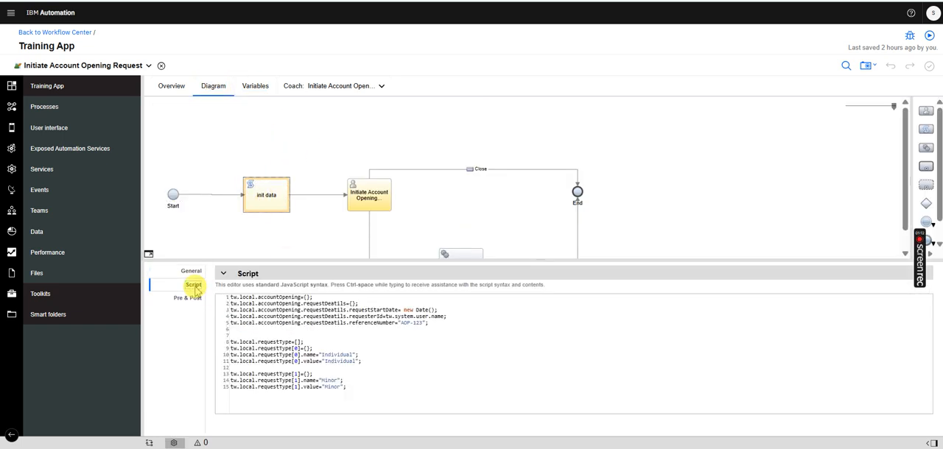
{"action": "left_click", "coordinate": [311, 297]}
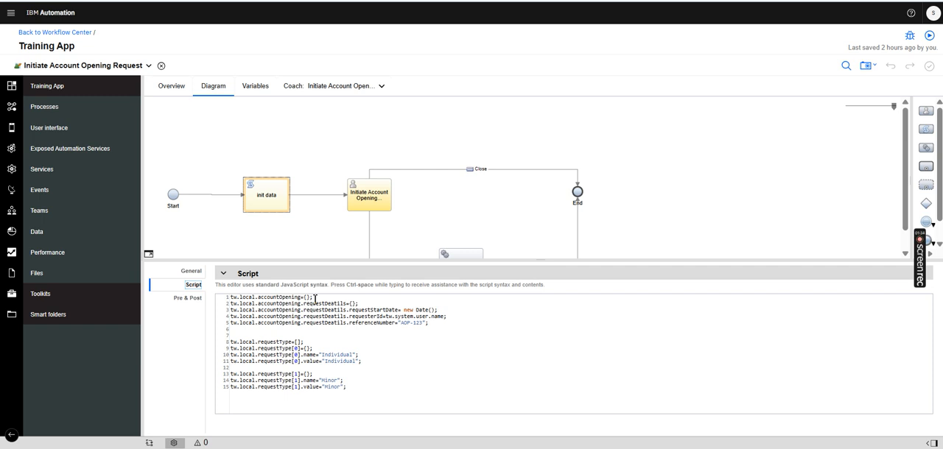
{"action": "left_click_drag", "start_coordinate": [315, 299], "coordinate": [224, 301]}
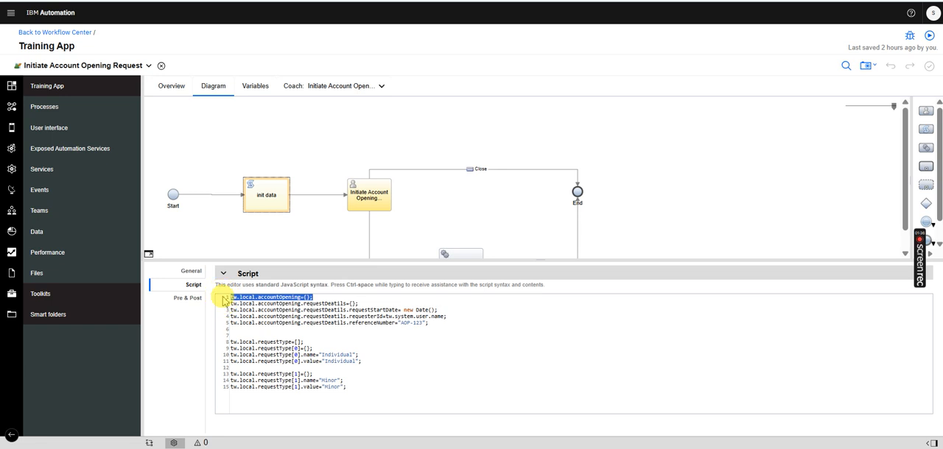
{"action": "left_click_drag", "start_coordinate": [359, 305], "coordinate": [246, 304]}
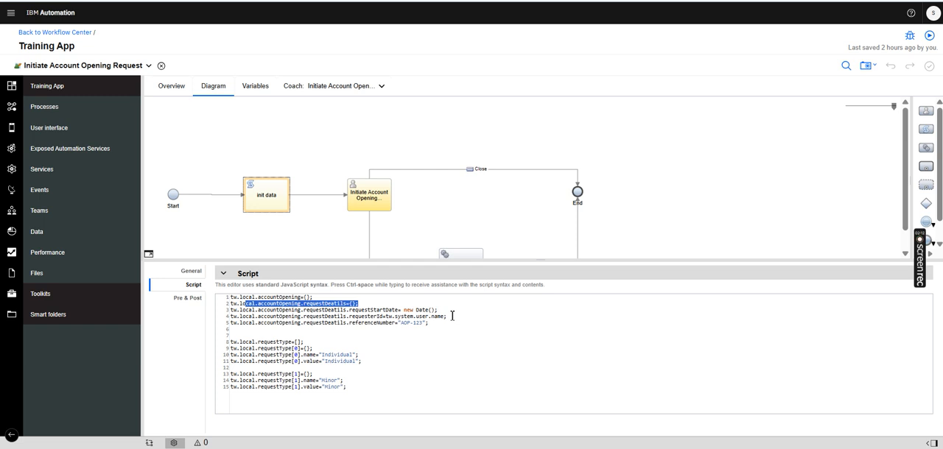
Check the service's overview and usage settings, and examine the requestType list entries in the init data script
{"action": "left_click", "coordinate": [167, 86]}
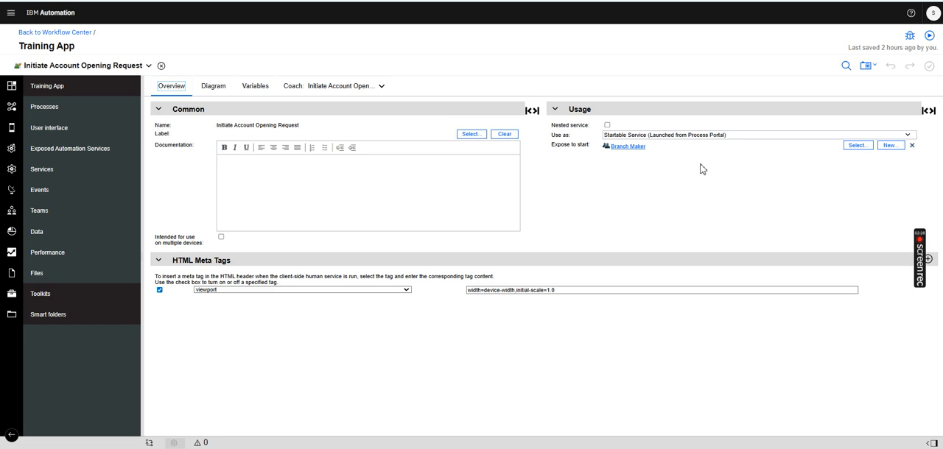
{"action": "left_click", "coordinate": [211, 86]}
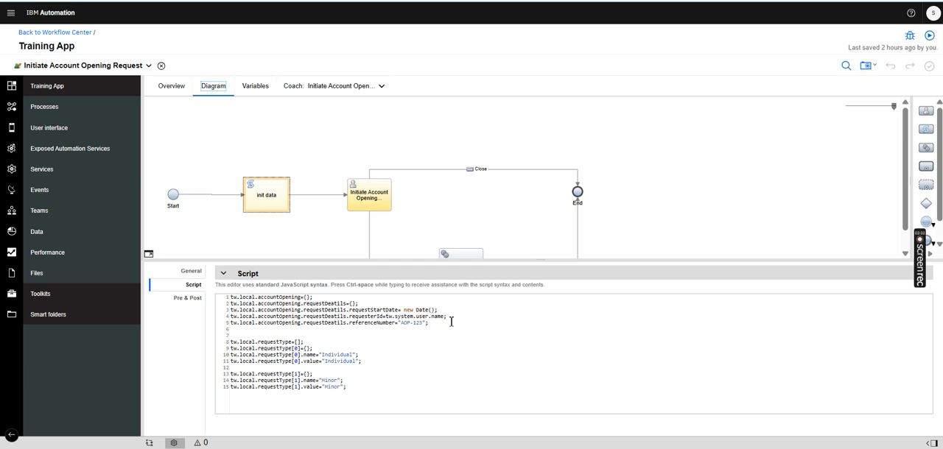
{"action": "left_click", "coordinate": [452, 322]}
{"action": "left_click_drag", "start_coordinate": [303, 342], "coordinate": [274, 337]}
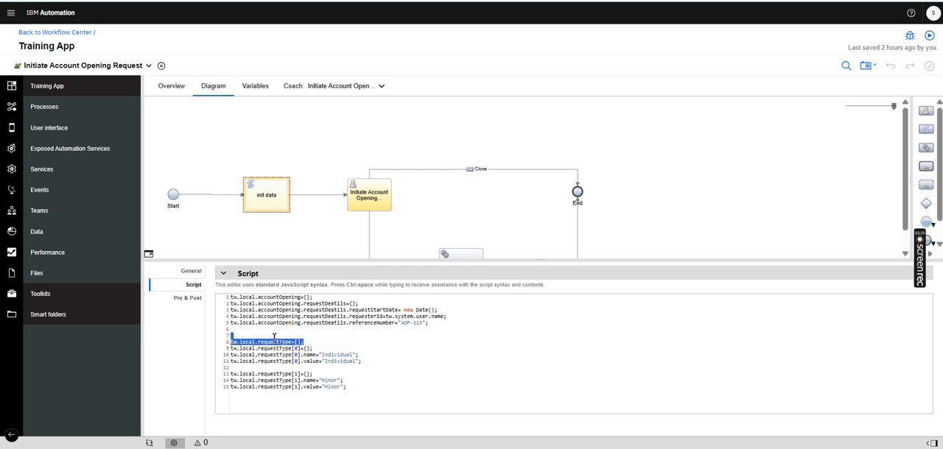
{"action": "left_click", "coordinate": [342, 355]}
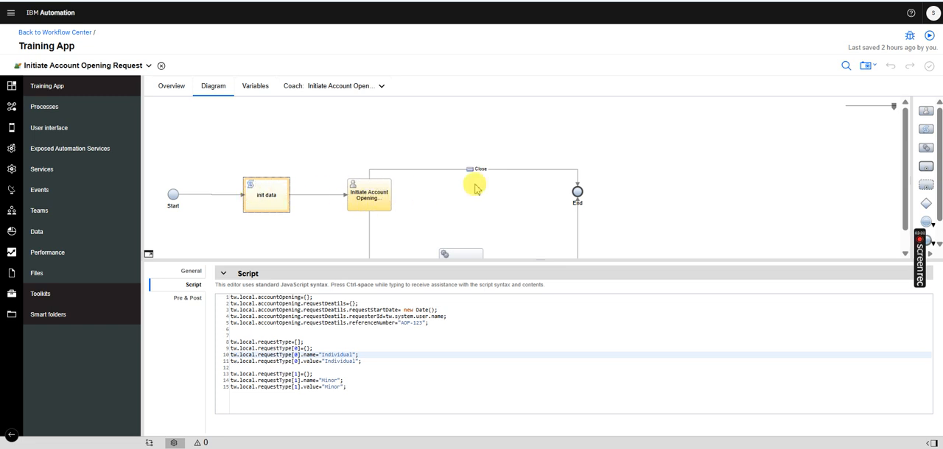
Open the Initiate Account Opening Request coach and inspect its outer panel and the Request Details view
{"action": "left_click", "coordinate": [376, 198]}
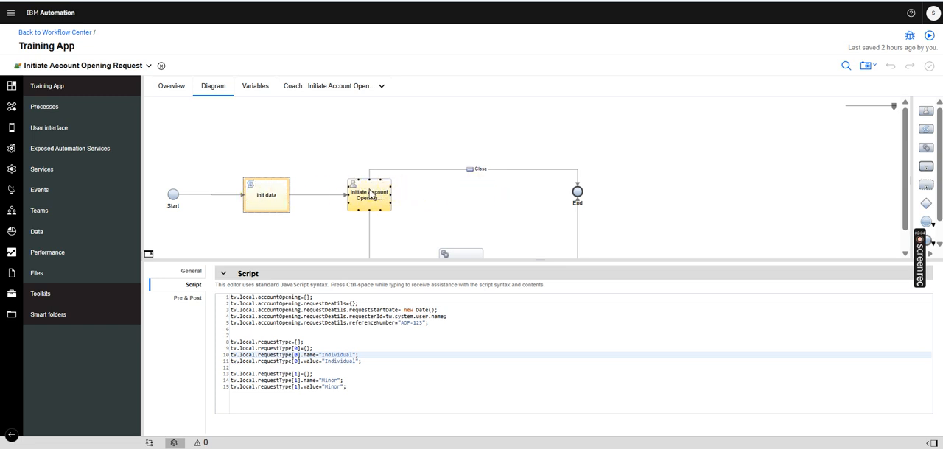
{"action": "left_click", "coordinate": [372, 196]}
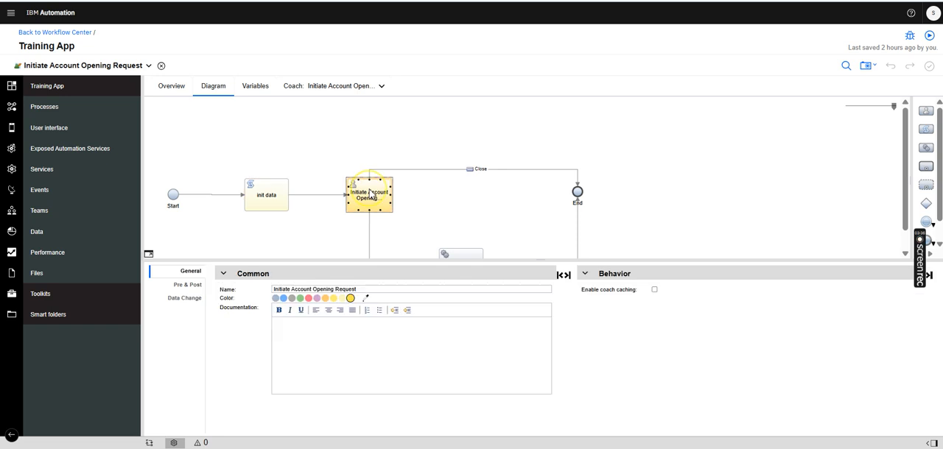
{"action": "left_click", "coordinate": [364, 98]}
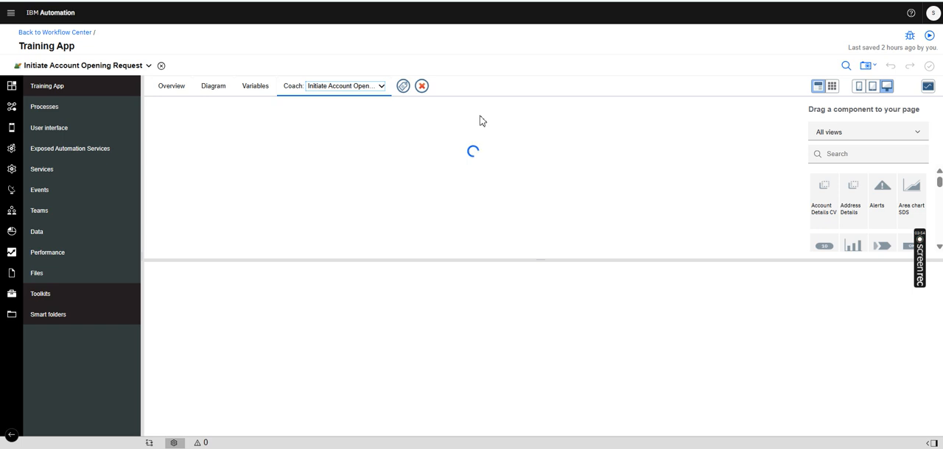
{"action": "scroll", "coordinate": [513, 120], "scroll_direction": "down", "scroll_amount": 5}
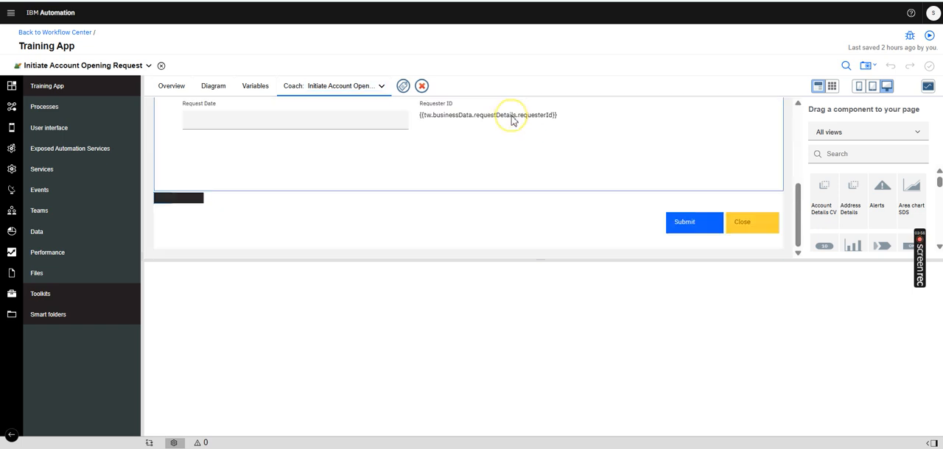
{"action": "left_click_drag", "start_coordinate": [799, 199], "coordinate": [794, 118]}
{"action": "left_click", "coordinate": [526, 154]}
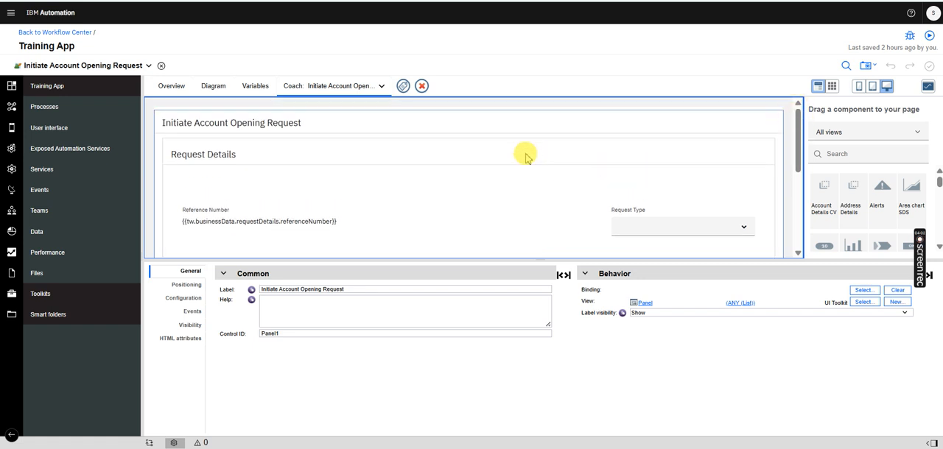
{"action": "left_click_drag", "start_coordinate": [794, 140], "coordinate": [796, 110]}
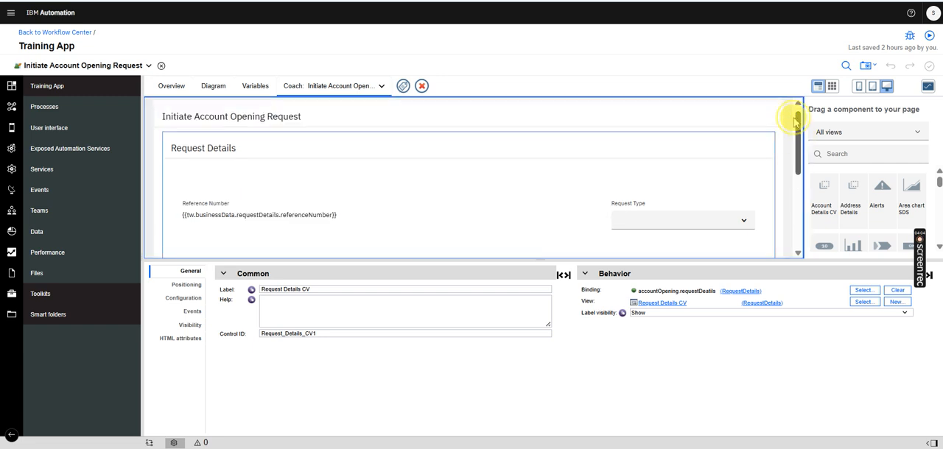
{"action": "left_click", "coordinate": [739, 125]}
{"action": "left_click", "coordinate": [799, 198]}
{"action": "left_click_drag", "start_coordinate": [796, 201], "coordinate": [789, 105]}
Find the Request Details CV component by searching for "reques" and display the properties of its instance on the coach
{"action": "left_click", "coordinate": [864, 156]}
{"action": "type", "text": "reques"}
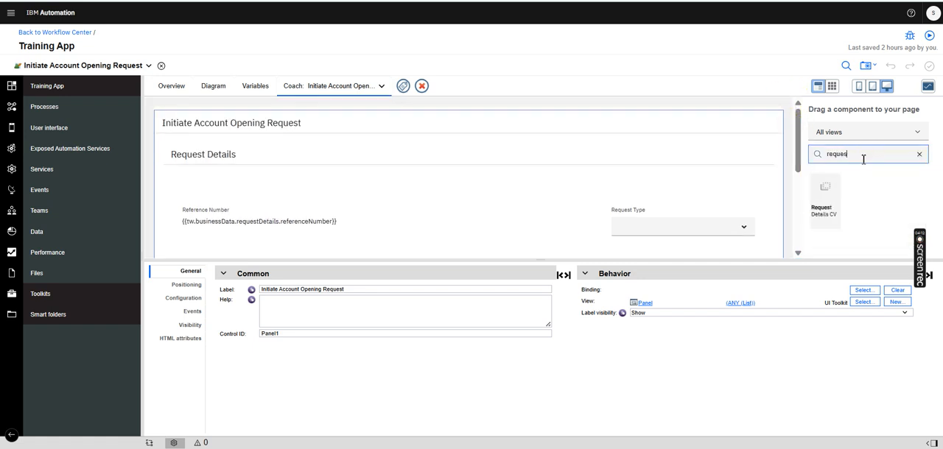
{"action": "left_click_drag", "start_coordinate": [837, 210], "coordinate": [673, 179]}
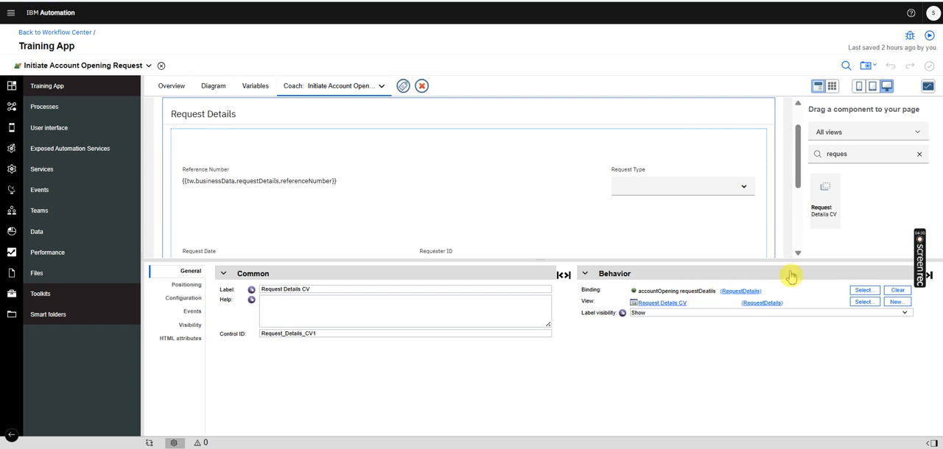
Bind the Request Details CV to requestDeatils under the private accountOpening variable
{"action": "left_click", "coordinate": [864, 288]}
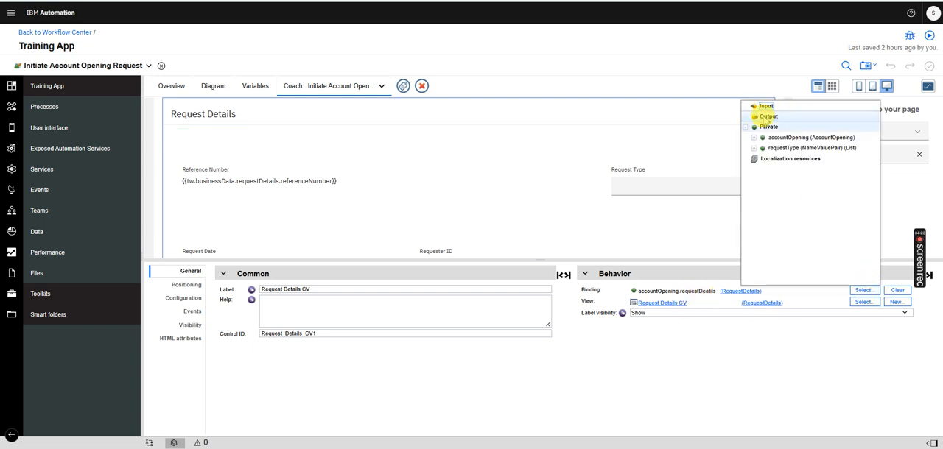
{"action": "left_click", "coordinate": [753, 140]}
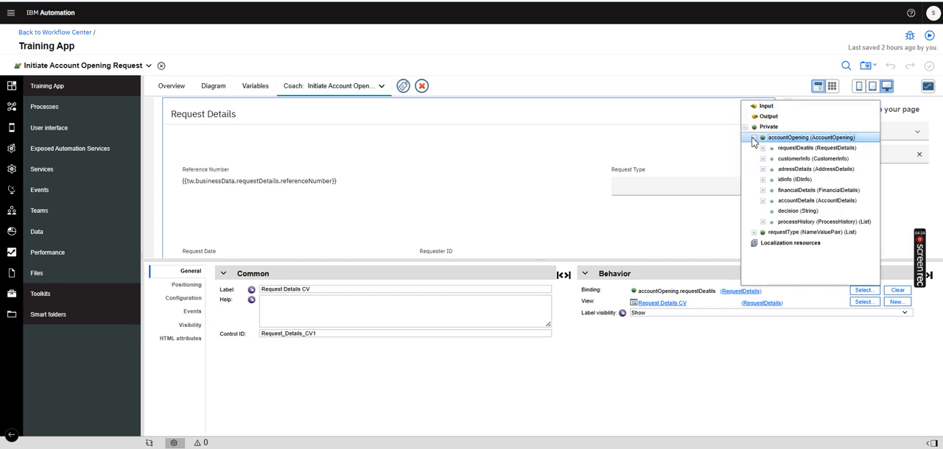
{"action": "left_click", "coordinate": [800, 148]}
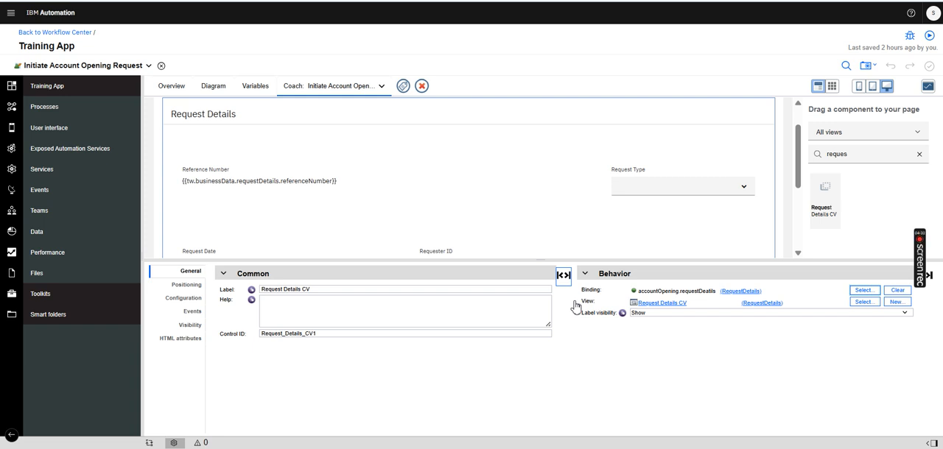
Compare the Request Details CV's configuration options with the service's private variables and the init data script
{"action": "left_click", "coordinate": [183, 300]}
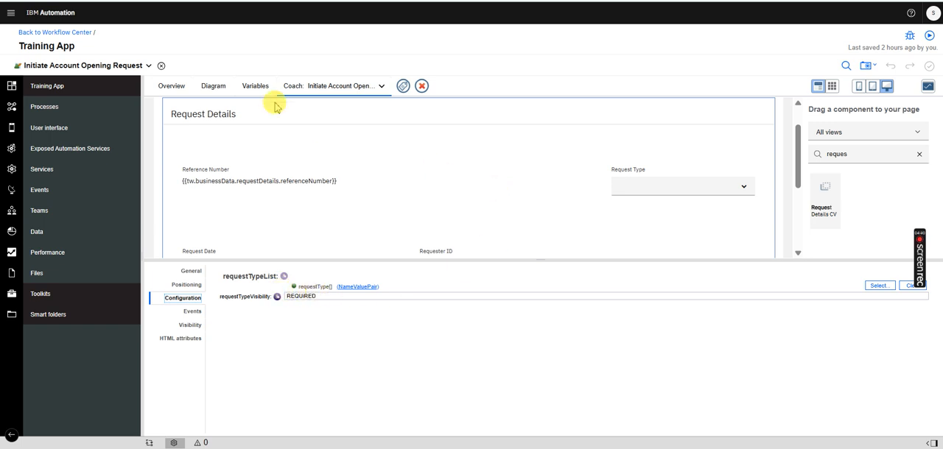
{"action": "left_click", "coordinate": [256, 88]}
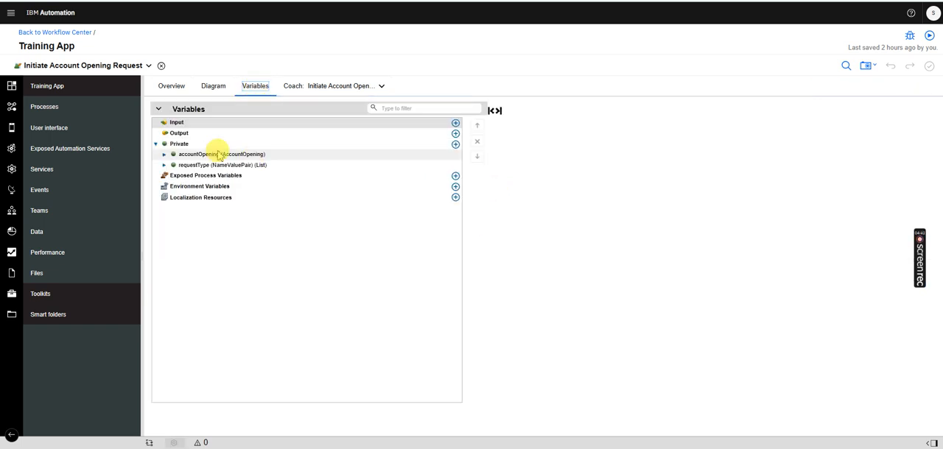
{"action": "left_click", "coordinate": [210, 87]}
{"action": "left_click", "coordinate": [265, 195]}
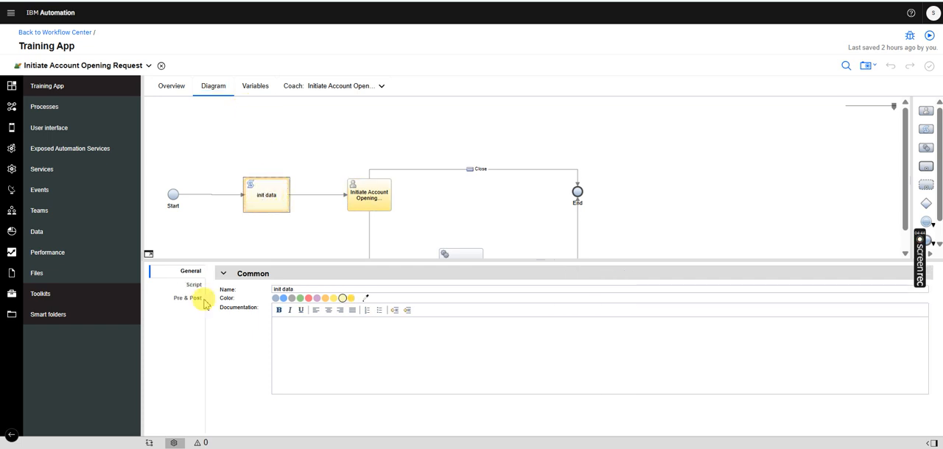
{"action": "left_click", "coordinate": [193, 285]}
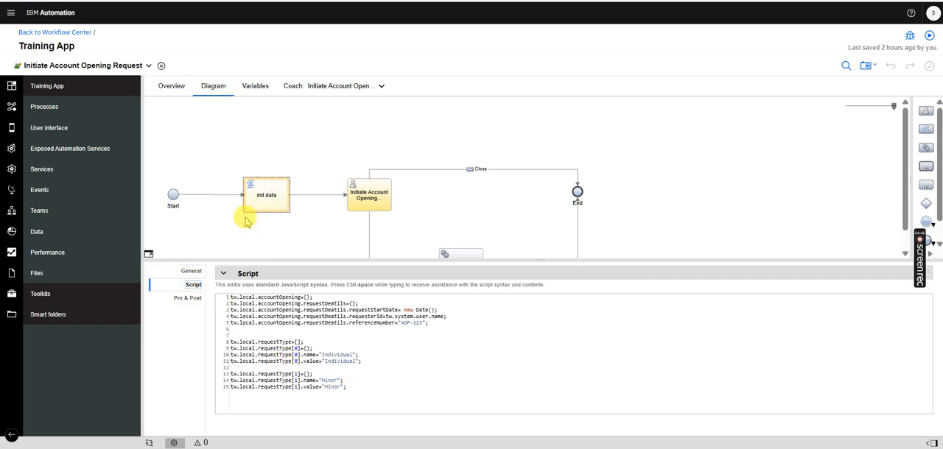
{"action": "left_click", "coordinate": [255, 86]}
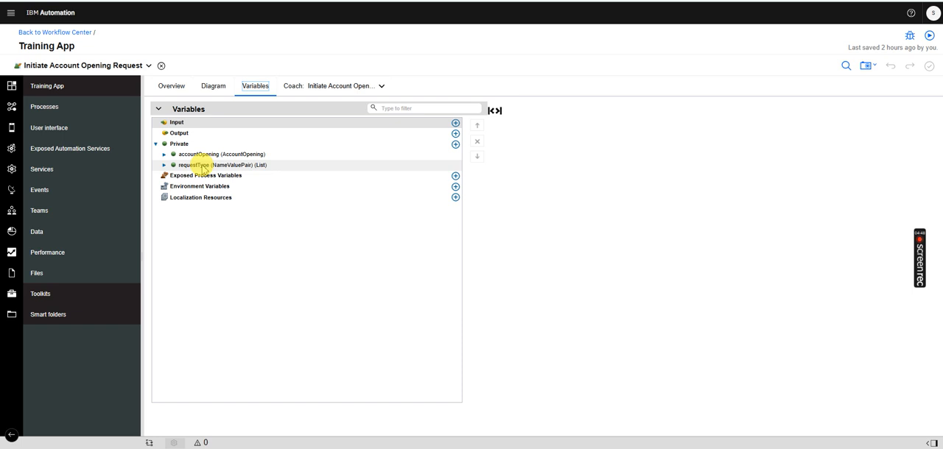
{"action": "left_click", "coordinate": [213, 87]}
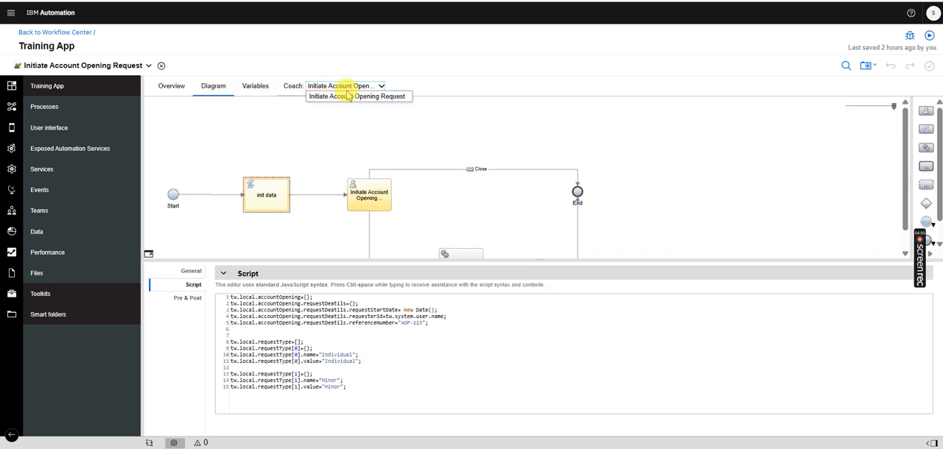
Reopen the coach and review the Request Details CV's general and configuration properties and the Submit and Close buttons
{"action": "left_click", "coordinate": [358, 90]}
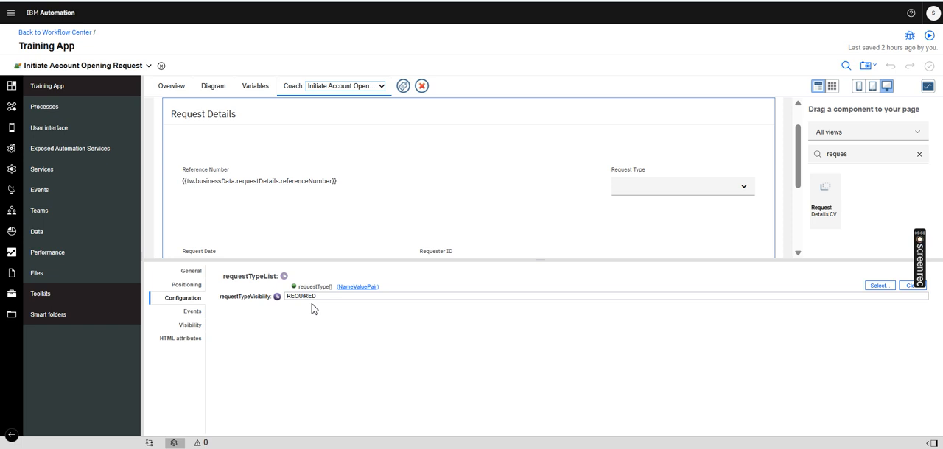
{"action": "left_click", "coordinate": [798, 136]}
{"action": "left_click_drag", "start_coordinate": [798, 137], "coordinate": [781, 120]}
{"action": "left_click", "coordinate": [189, 273]}
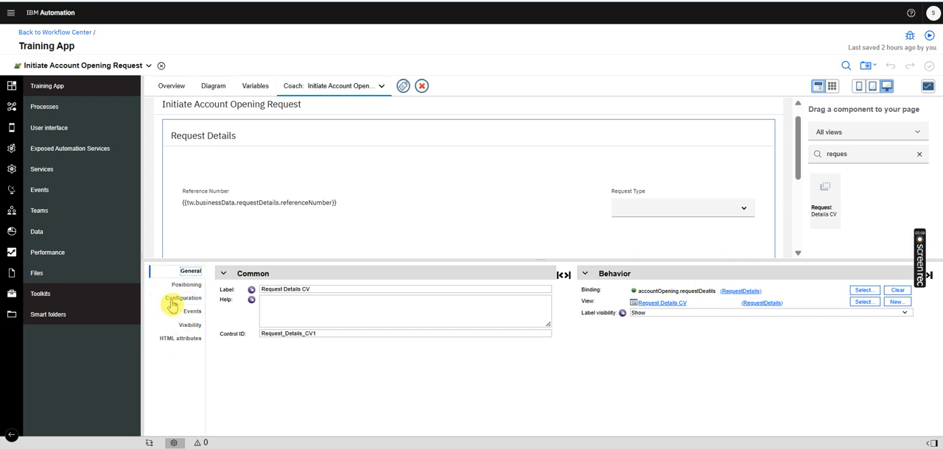
{"action": "left_click", "coordinate": [171, 302]}
{"action": "left_click_drag", "start_coordinate": [796, 135], "coordinate": [789, 223]}
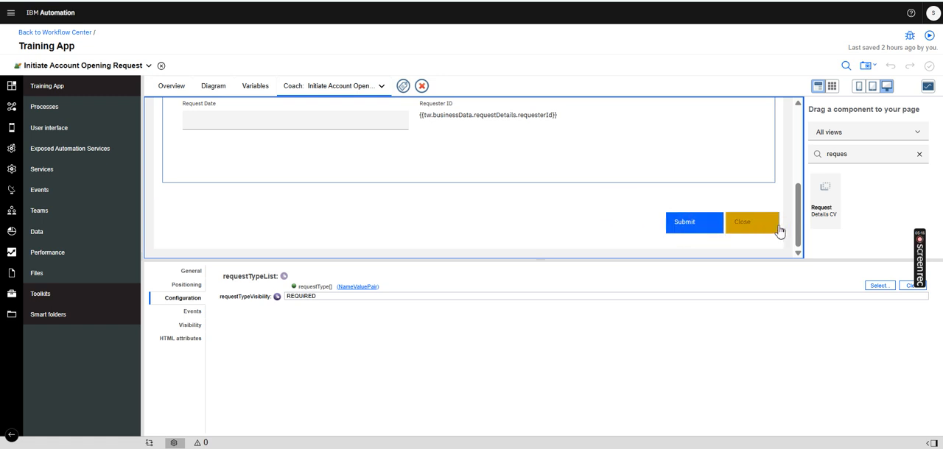
{"action": "left_click", "coordinate": [736, 206]}
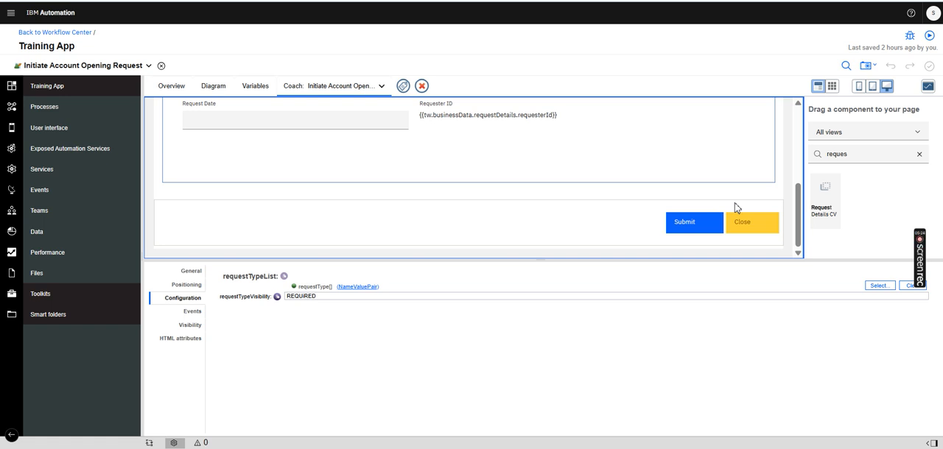
Show the full service diagram and select the Initiate Account Opening Request coach in it
{"action": "left_click", "coordinate": [220, 87]}
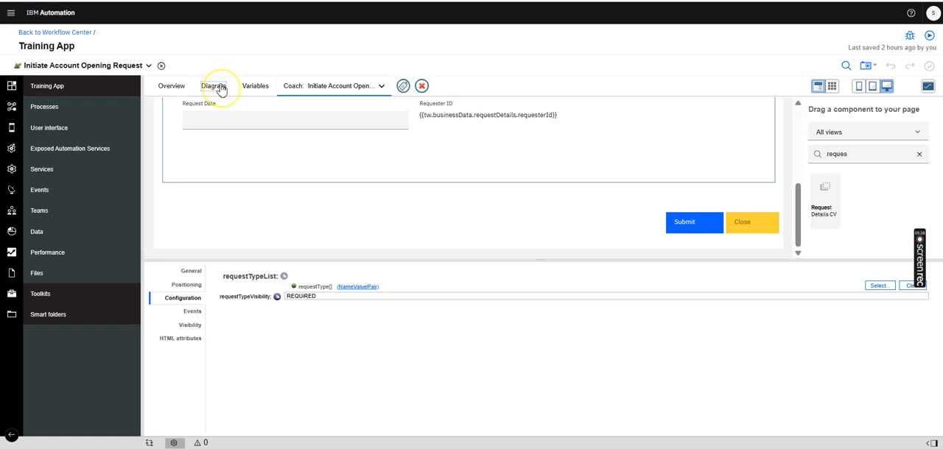
{"action": "left_click_drag", "start_coordinate": [392, 260], "coordinate": [362, 346]}
{"action": "left_click", "coordinate": [370, 193]}
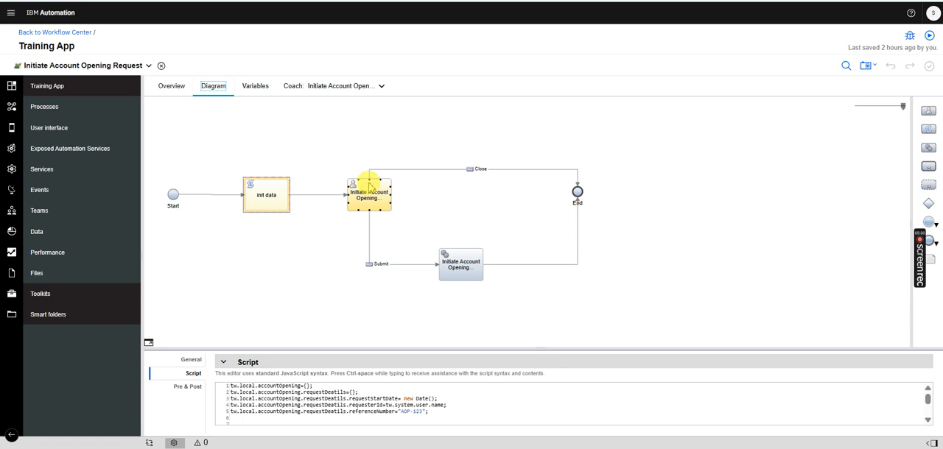
Inspect the Close and Submit paths leaving the coach and the implementation of the service task on the Submit path
{"action": "left_click", "coordinate": [404, 147]}
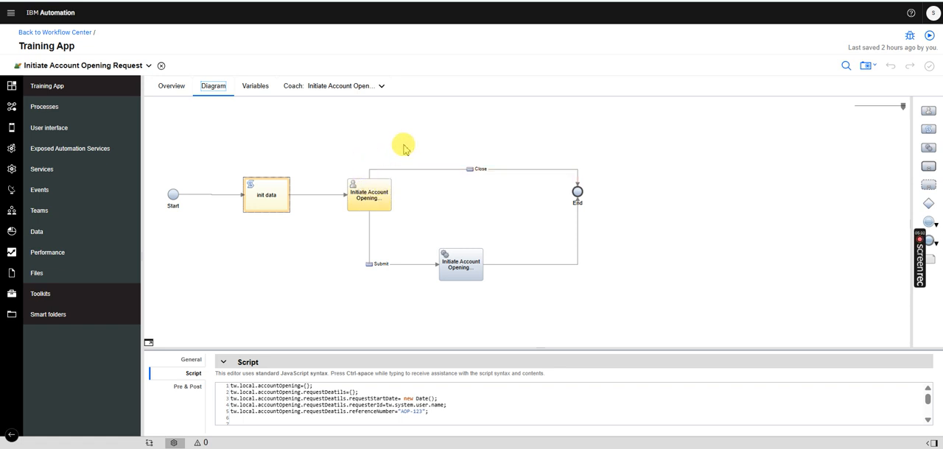
{"action": "left_click", "coordinate": [537, 171]}
{"action": "left_click", "coordinate": [413, 265]}
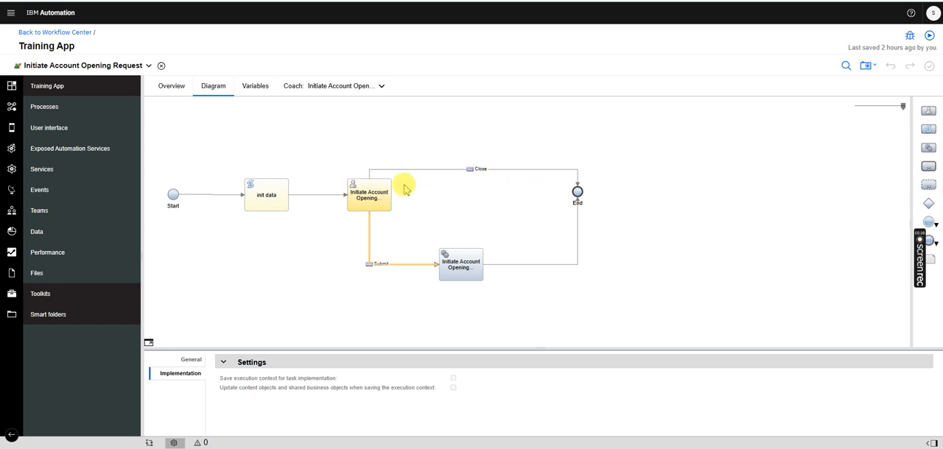
{"action": "left_click", "coordinate": [463, 274]}
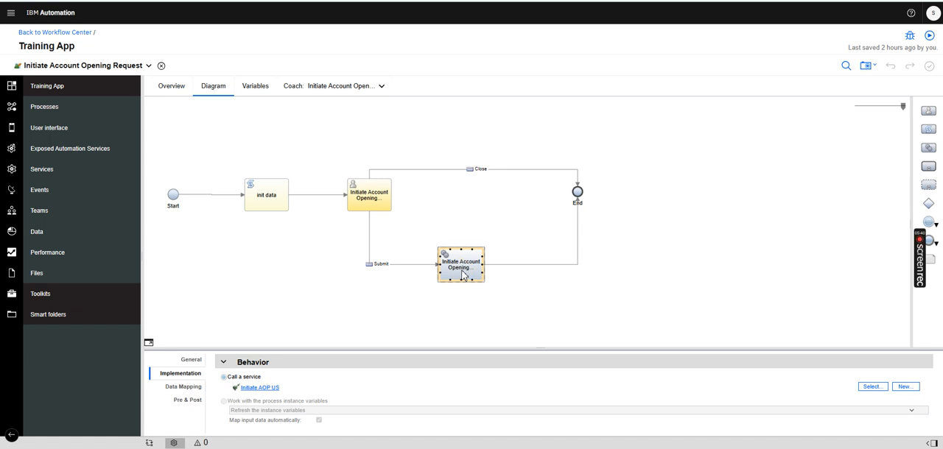
Place a trial service task below the flow, open and cancel creation of a new service flow for it, and delete the task
{"action": "left_click", "coordinate": [930, 147]}
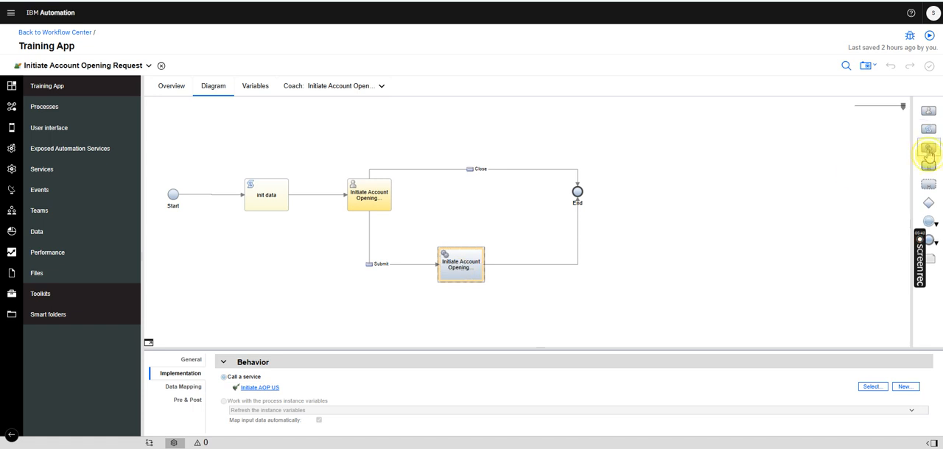
{"action": "left_click", "coordinate": [557, 322]}
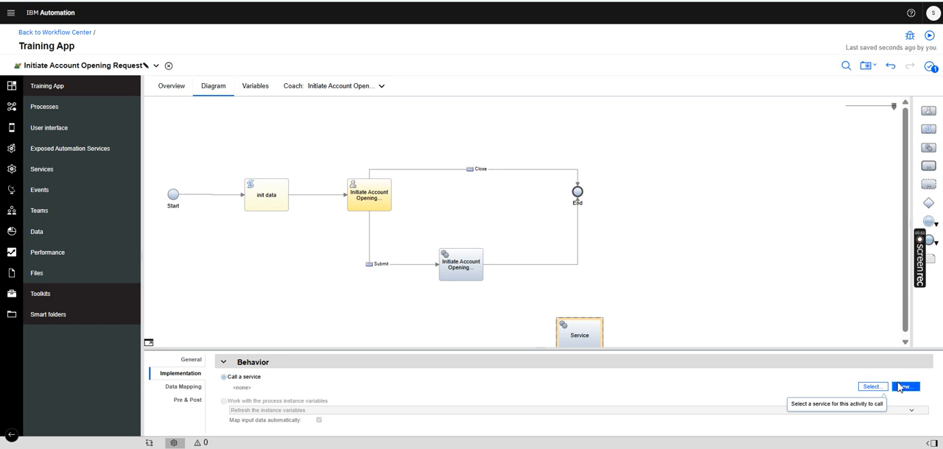
{"action": "left_click", "coordinate": [900, 387]}
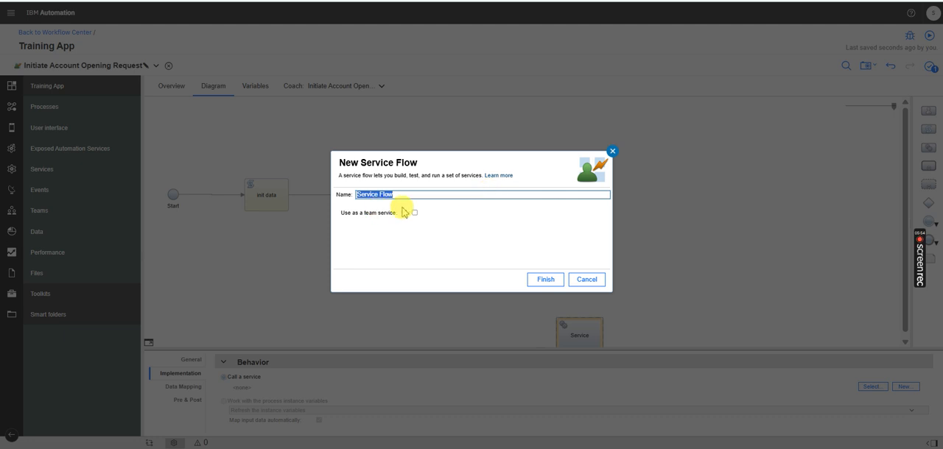
{"action": "left_click", "coordinate": [591, 285]}
{"action": "left_click", "coordinate": [597, 332]}
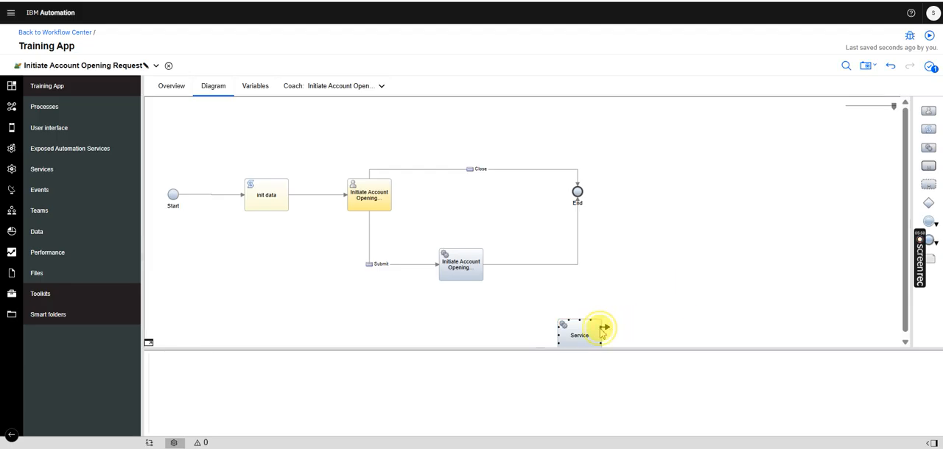
{"action": "key", "text": "Delete"}
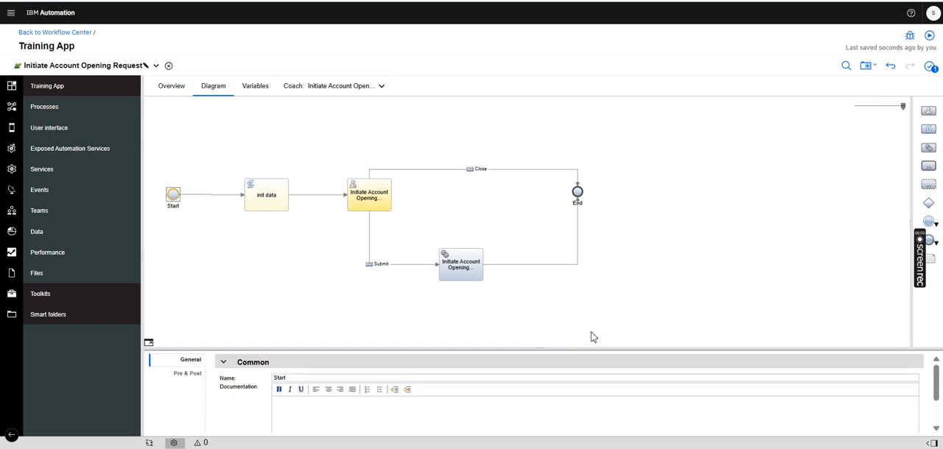
Open the Initiate AOP US service flow called by the Initiate Account Opening Process service task
{"action": "left_click", "coordinate": [468, 280]}
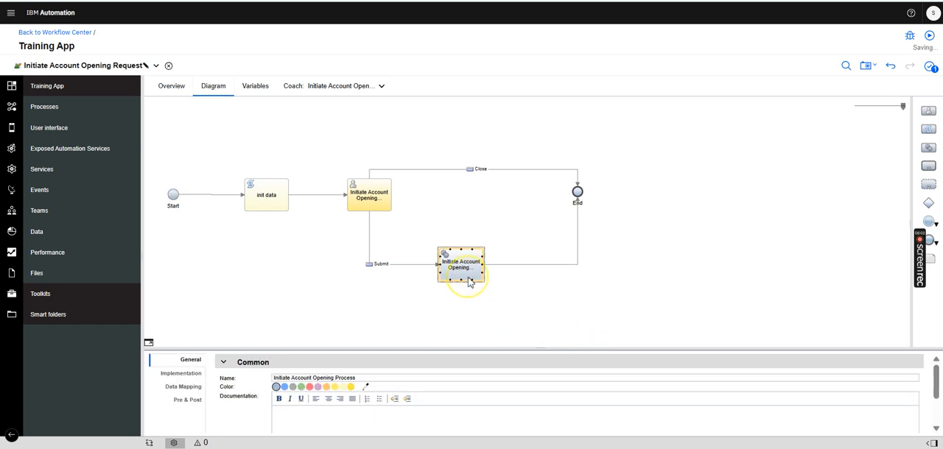
{"action": "left_click", "coordinate": [181, 374]}
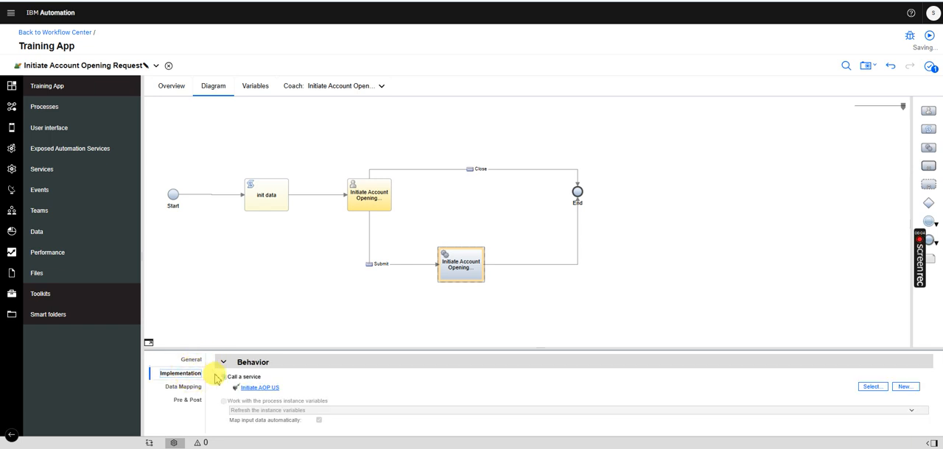
{"action": "left_click", "coordinate": [243, 389]}
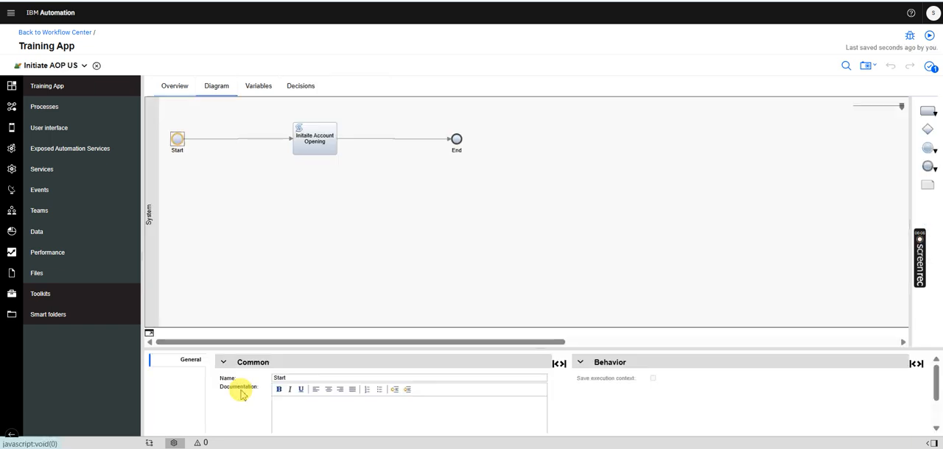
Check the service flow's input variables, and select its script task in the diagram with an enlarged properties area
{"action": "left_click", "coordinate": [257, 87]}
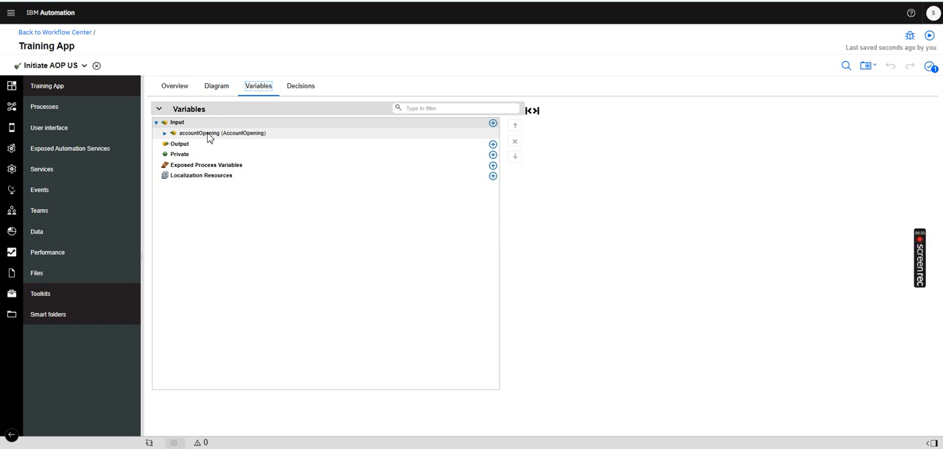
{"action": "left_click", "coordinate": [228, 94]}
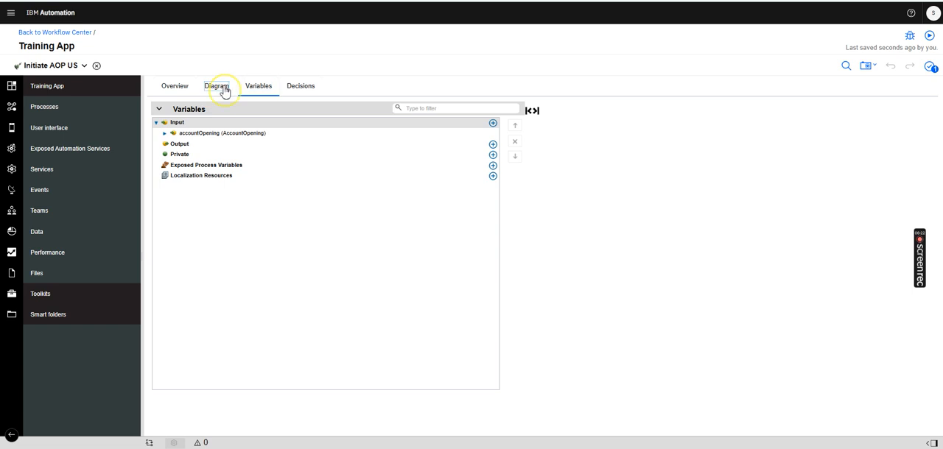
{"action": "left_click", "coordinate": [315, 146]}
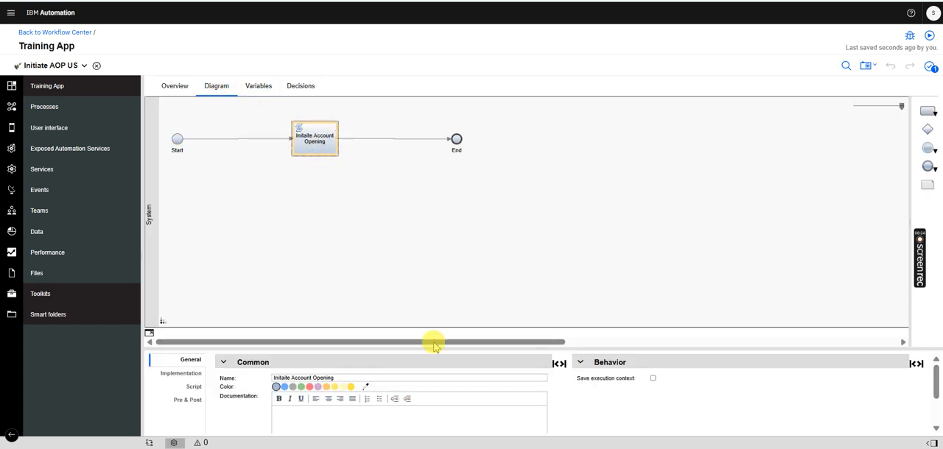
{"action": "left_click_drag", "start_coordinate": [402, 351], "coordinate": [396, 269]}
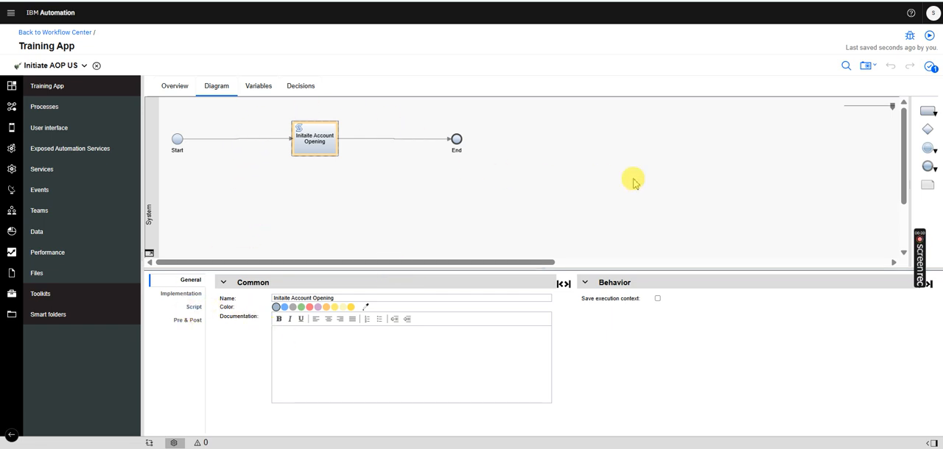
Place a trial script task below the service flow and delete it
{"action": "left_click_drag", "start_coordinate": [932, 114], "coordinate": [442, 245]}
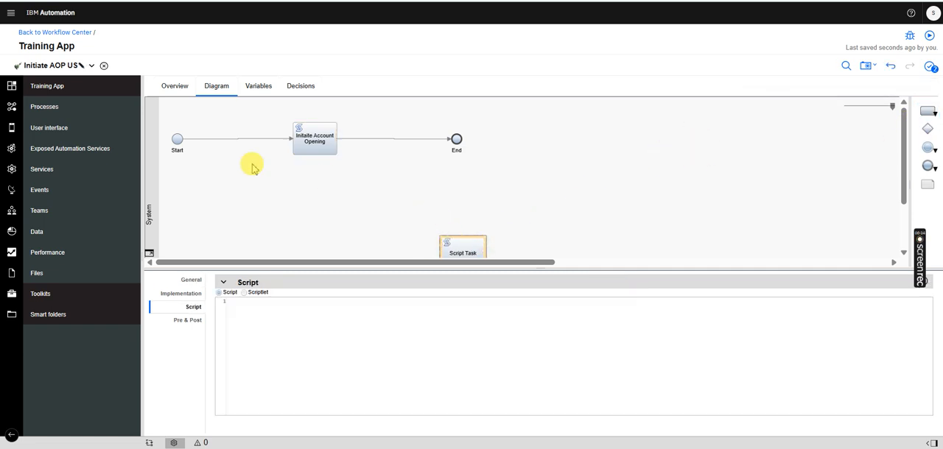
{"action": "left_click", "coordinate": [557, 214]}
{"action": "left_click", "coordinate": [482, 243]}
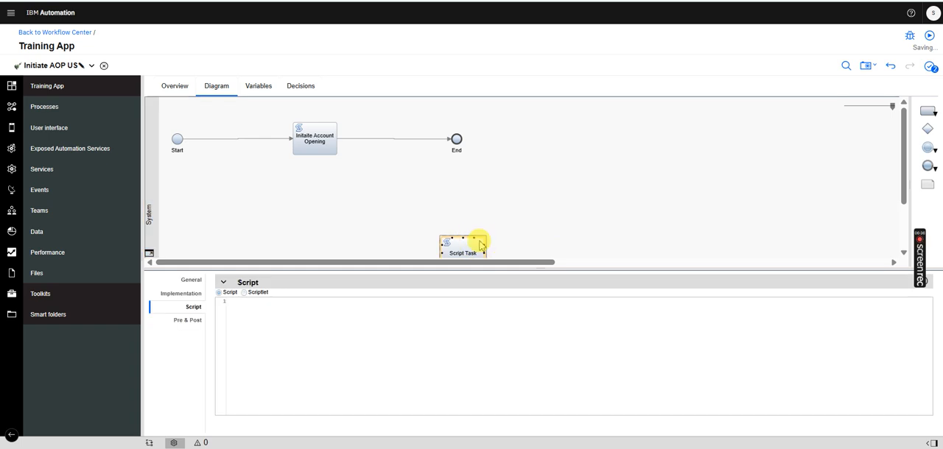
{"action": "key", "text": "Delete"}
Review the existing script task's map.put line and compare its accountOpening key and value with the service flow's input variable
{"action": "left_click", "coordinate": [326, 148]}
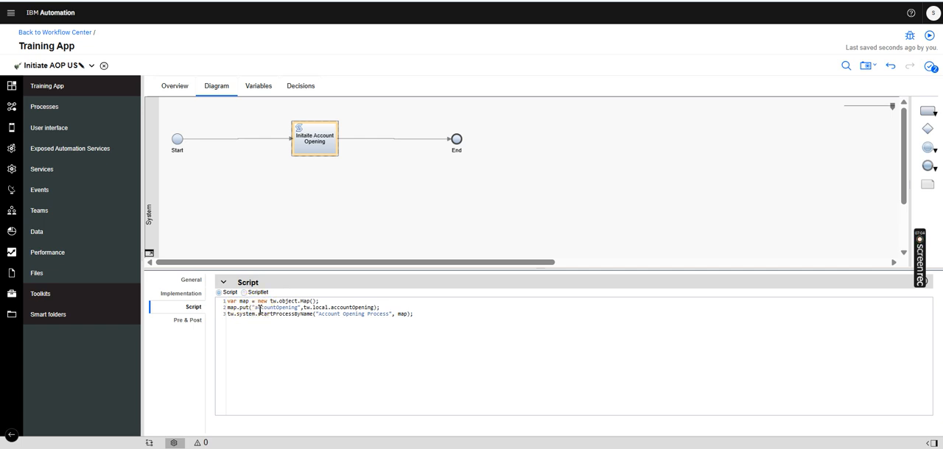
{"action": "left_click_drag", "start_coordinate": [257, 308], "coordinate": [289, 309]}
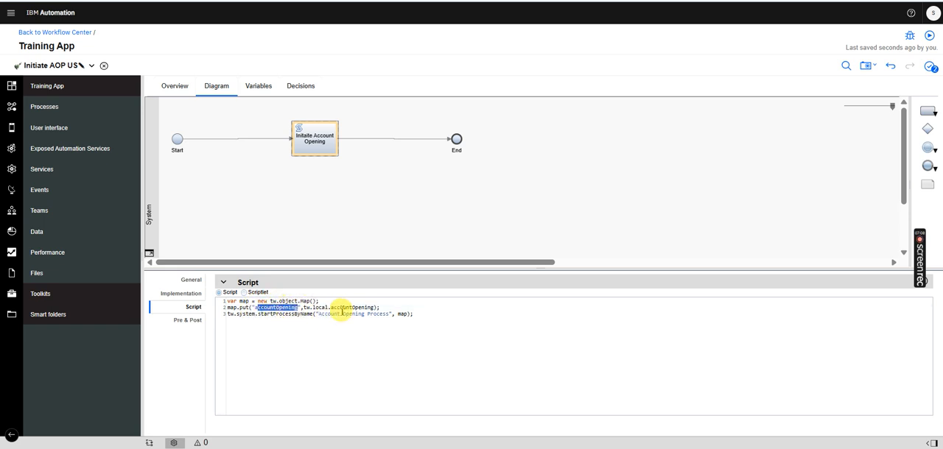
{"action": "left_click", "coordinate": [258, 86]}
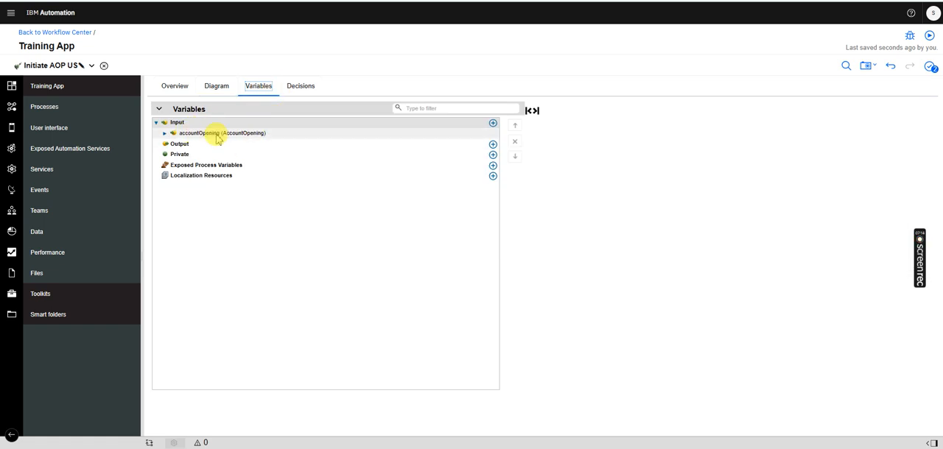
{"action": "left_click", "coordinate": [219, 86]}
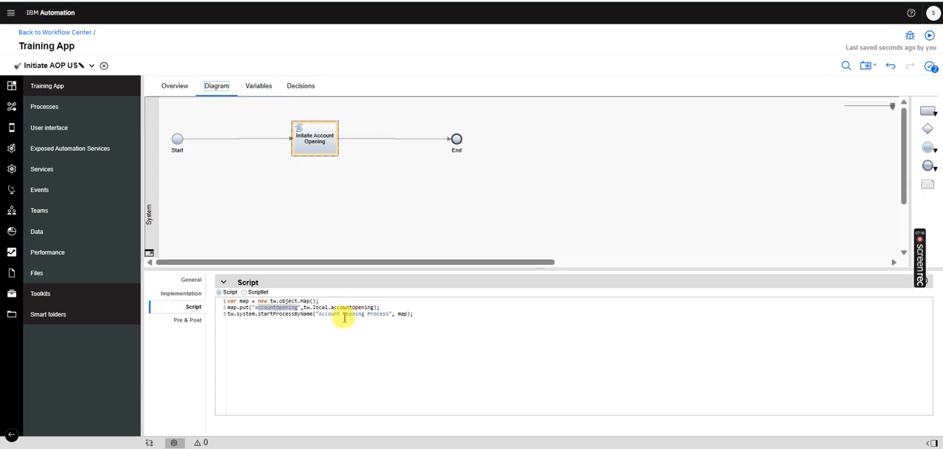
{"action": "left_click_drag", "start_coordinate": [302, 310], "coordinate": [361, 310]}
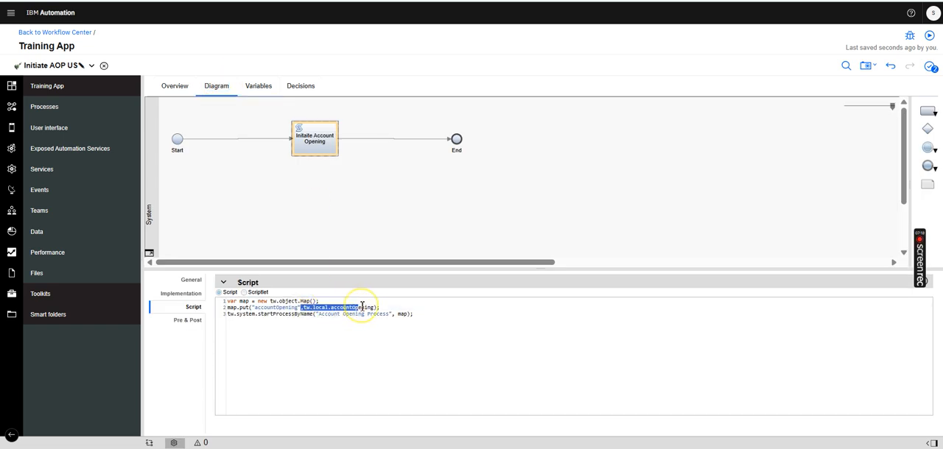
{"action": "left_click", "coordinate": [274, 310]}
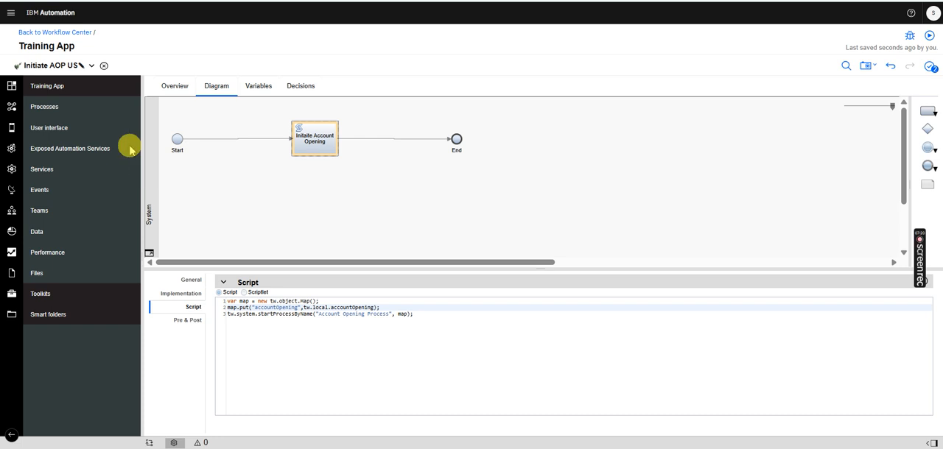
Open the Account Opening Process and check the name of its accountOpening input variable
{"action": "left_click", "coordinate": [77, 107]}
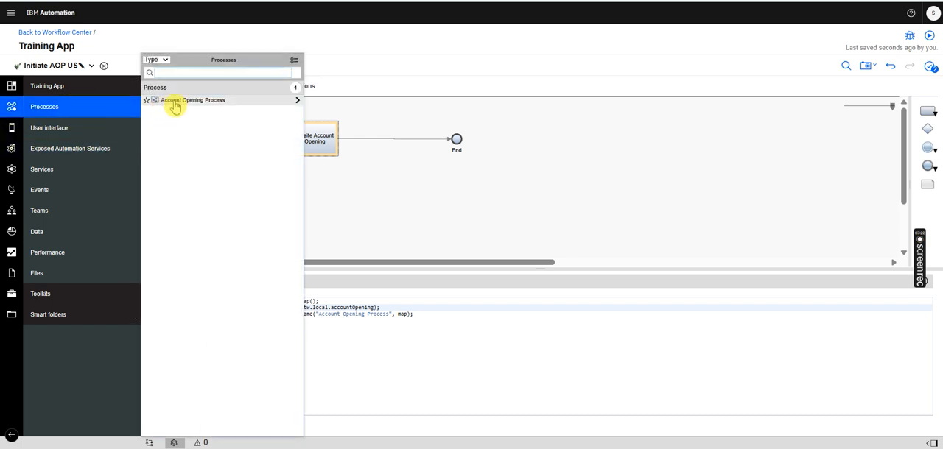
{"action": "left_click", "coordinate": [175, 103]}
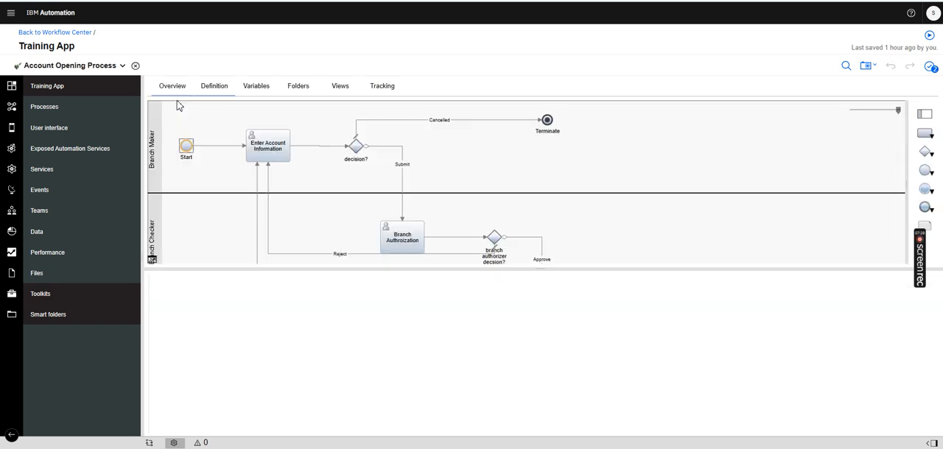
{"action": "left_click", "coordinate": [257, 87]}
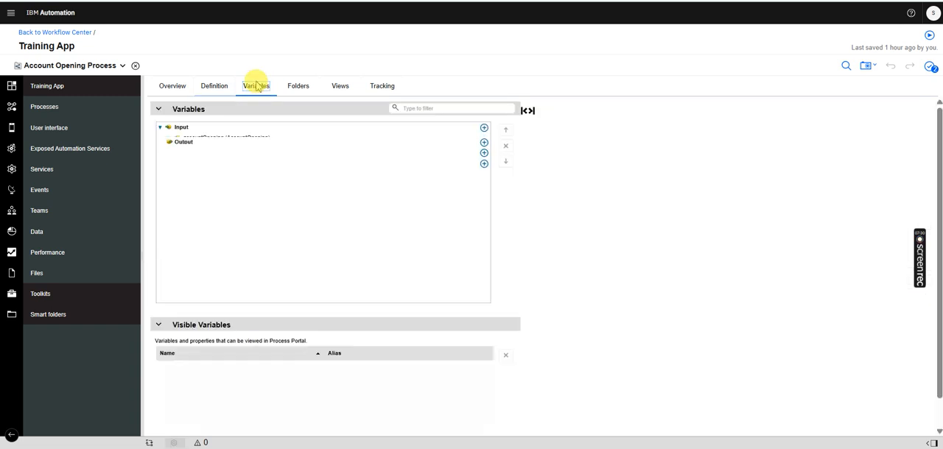
{"action": "left_click", "coordinate": [236, 139]}
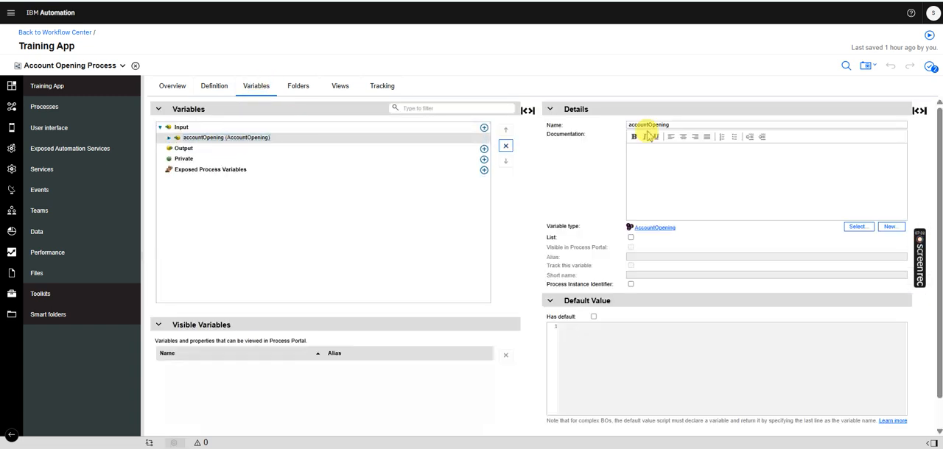
{"action": "left_click_drag", "start_coordinate": [677, 123], "coordinate": [606, 126]}
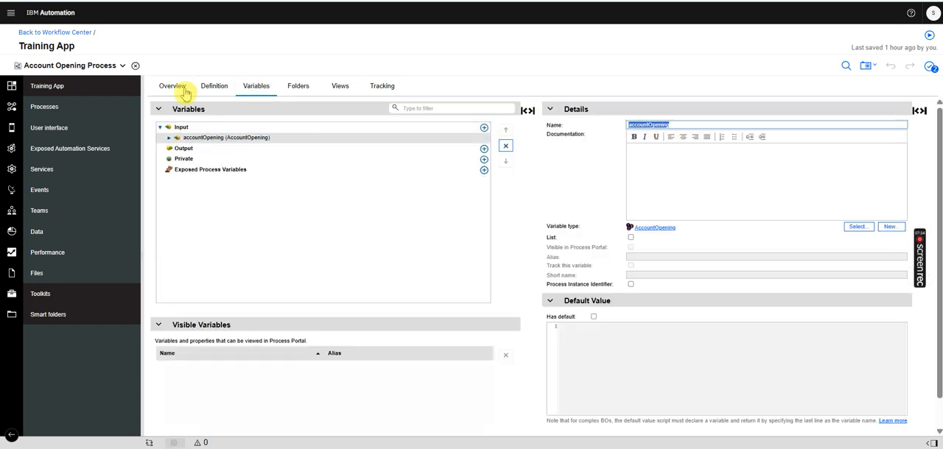
Return to the Initiate AOP US service flow and examine the script that fills the map and starts the process by name
{"action": "left_click", "coordinate": [103, 66]}
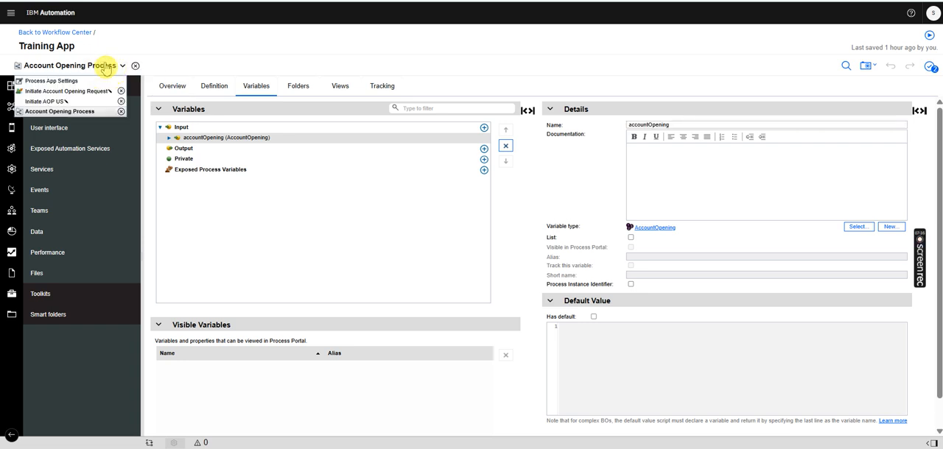
{"action": "left_click", "coordinate": [64, 98]}
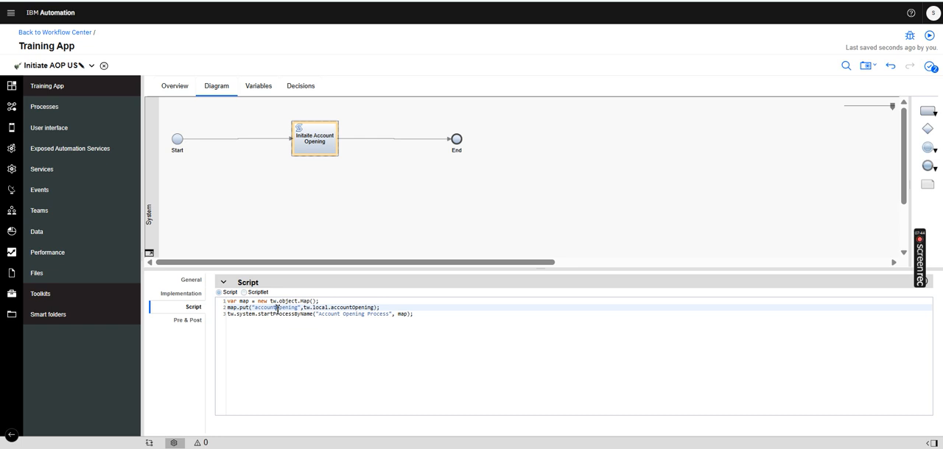
{"action": "left_click_drag", "start_coordinate": [317, 309], "coordinate": [202, 299]}
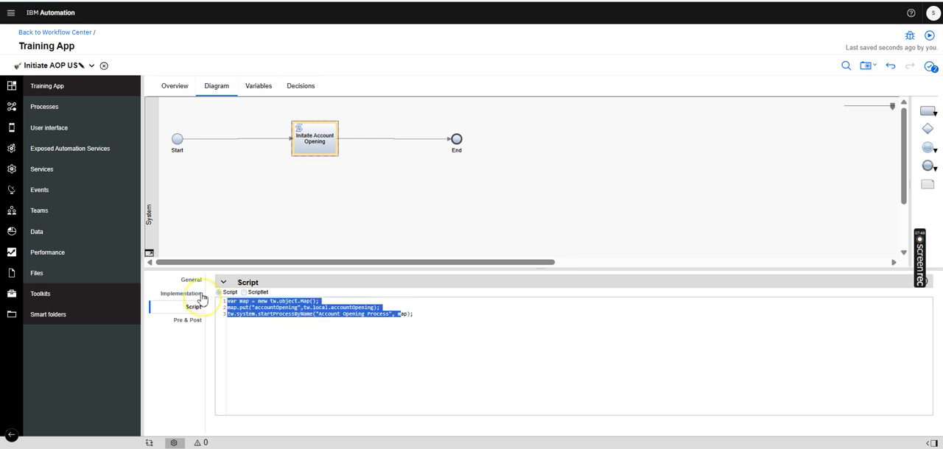
{"action": "left_click", "coordinate": [263, 329]}
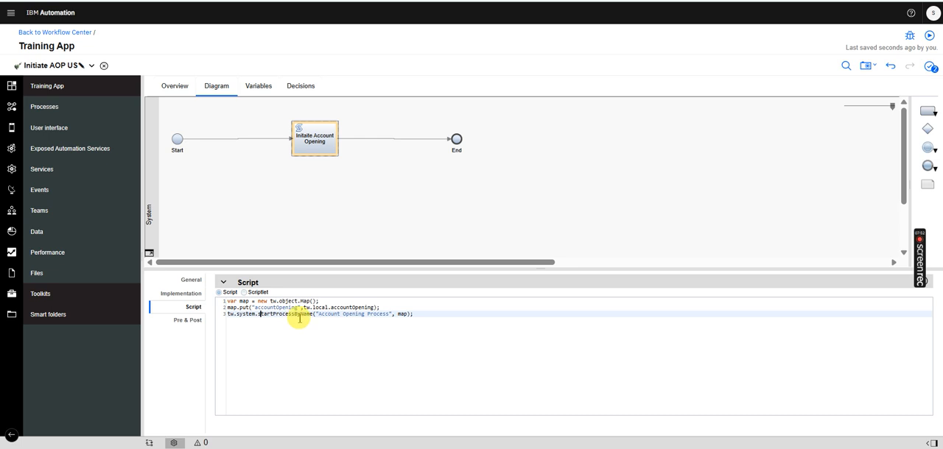
Compare the process name in the startProcessByName call with the app's list of processes, and inspect the call's map argument
{"action": "left_click", "coordinate": [70, 110]}
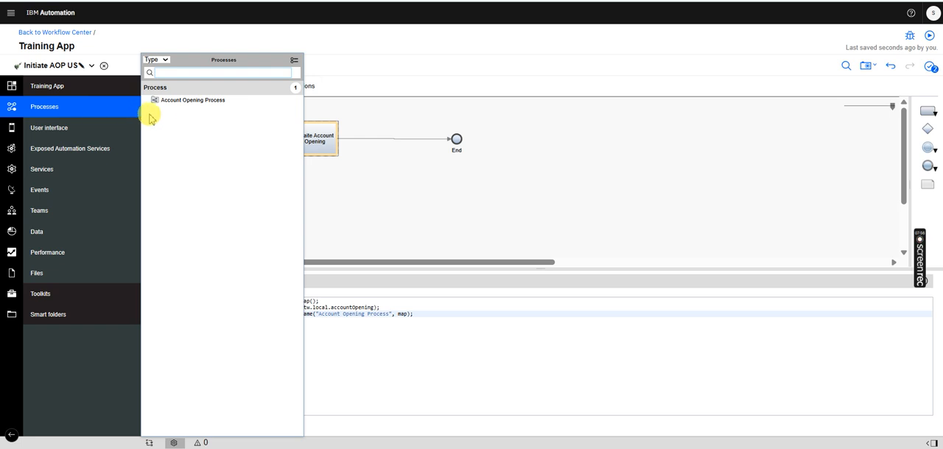
{"action": "left_click", "coordinate": [403, 332]}
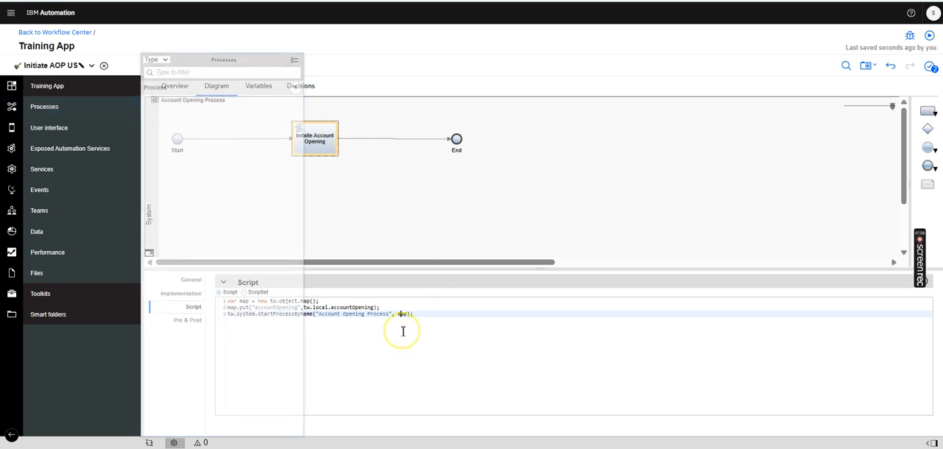
{"action": "left_click", "coordinate": [406, 315]}
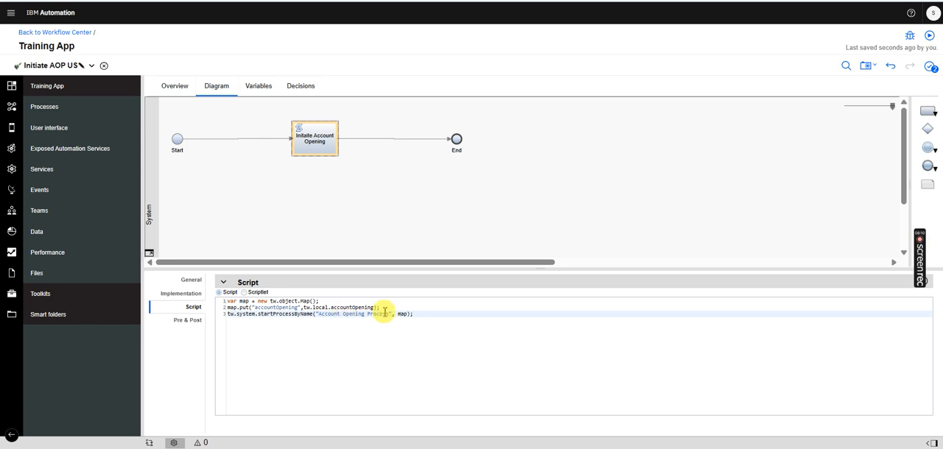
Review the script lines that create and fill the map, and view the Account Opening Process definition diagram
{"action": "left_click_drag", "start_coordinate": [386, 310], "coordinate": [223, 288]}
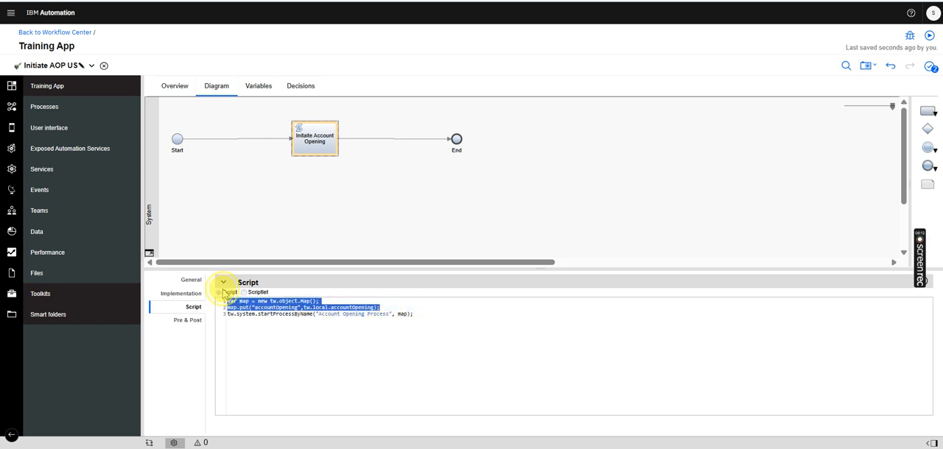
{"action": "left_click", "coordinate": [443, 331]}
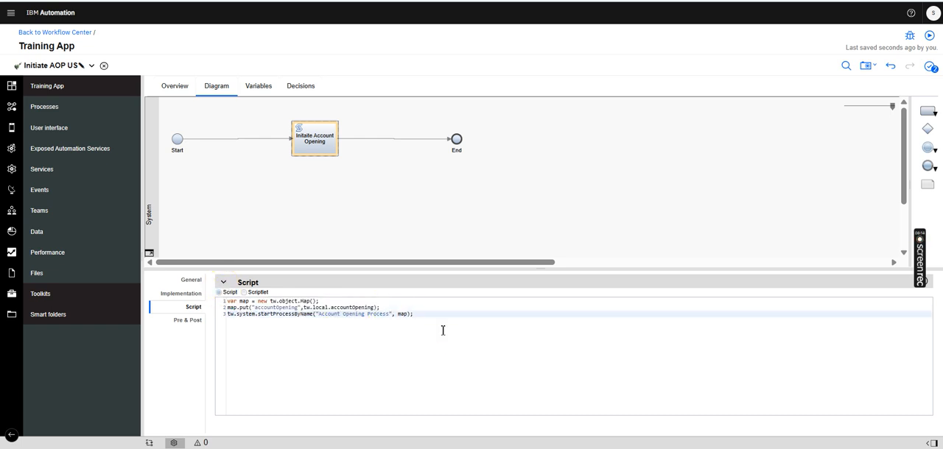
{"action": "left_click", "coordinate": [97, 66]}
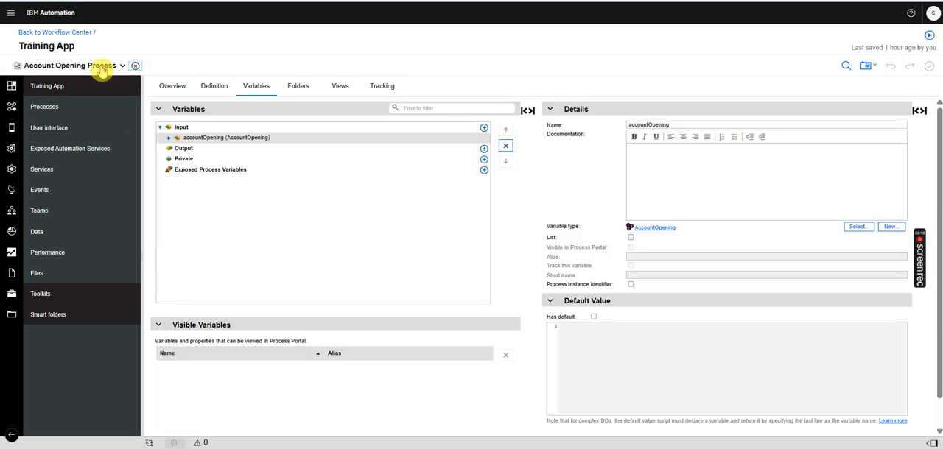
{"action": "left_click", "coordinate": [214, 87]}
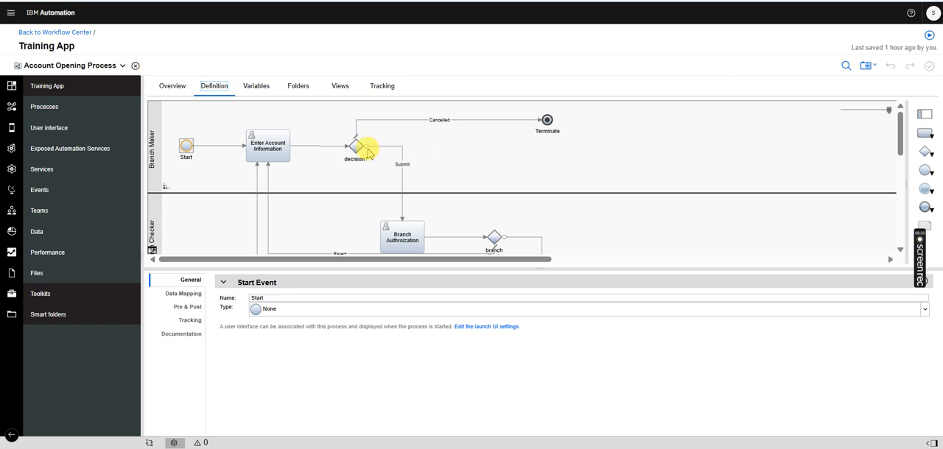
Return to the Initiate Account Opening Request diagram and enlarge the canvas to show the whole submit path
{"action": "left_click", "coordinate": [83, 66]}
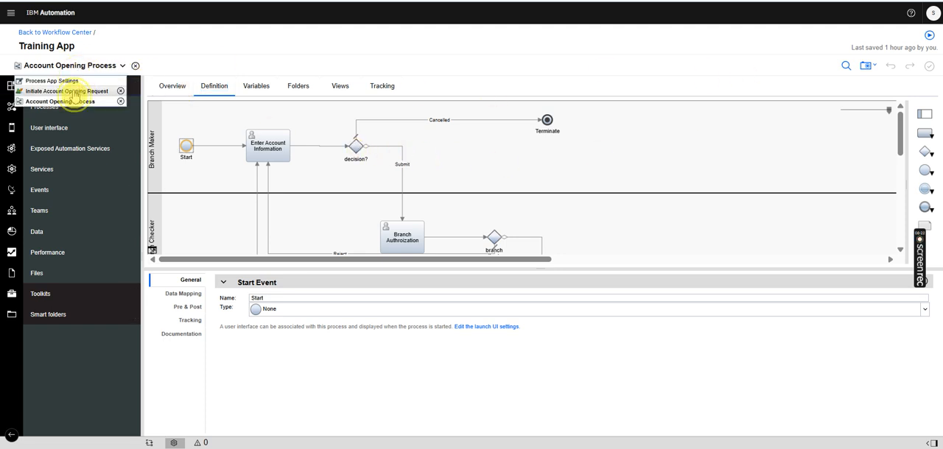
{"action": "left_click", "coordinate": [74, 90]}
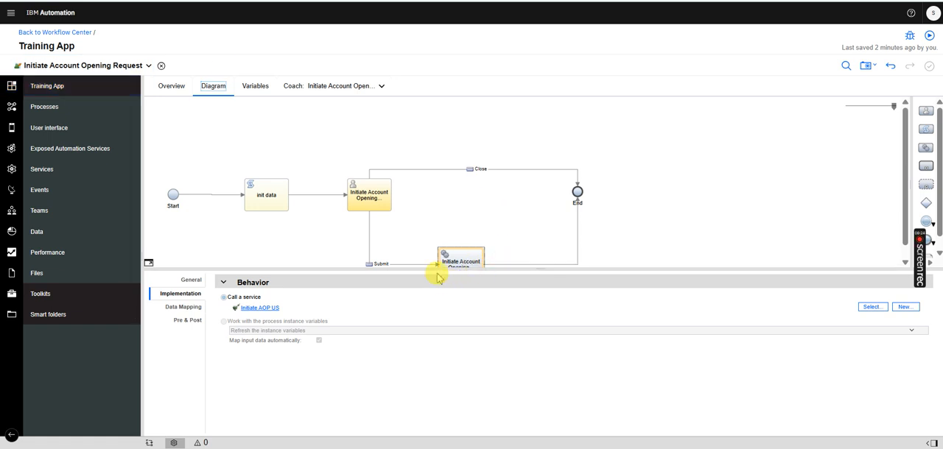
{"action": "left_click_drag", "start_coordinate": [432, 271], "coordinate": [413, 333]}
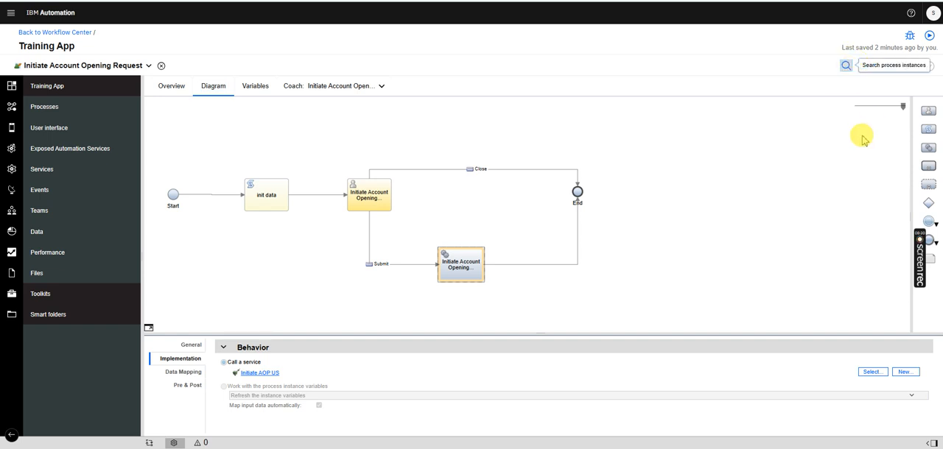
Try to select all Account Opening Process instances in the process instance search for a bulk action, and leave the search
{"action": "left_click", "coordinate": [845, 67]}
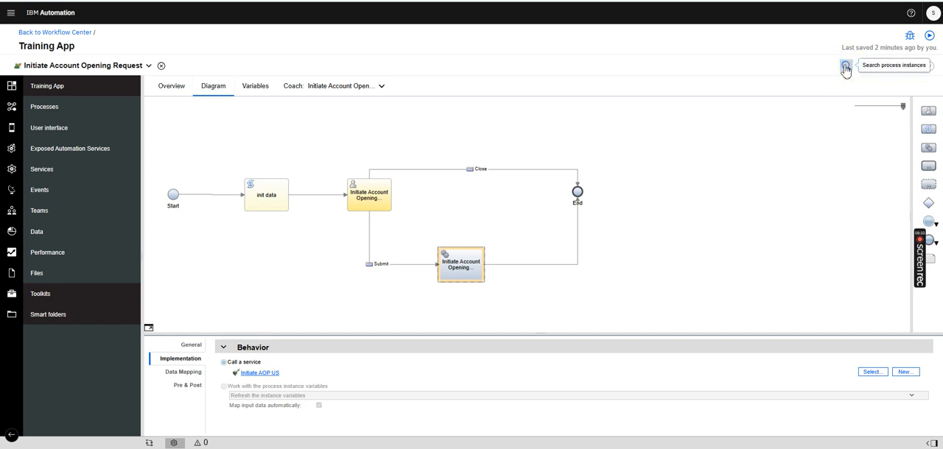
{"action": "left_click", "coordinate": [845, 67]}
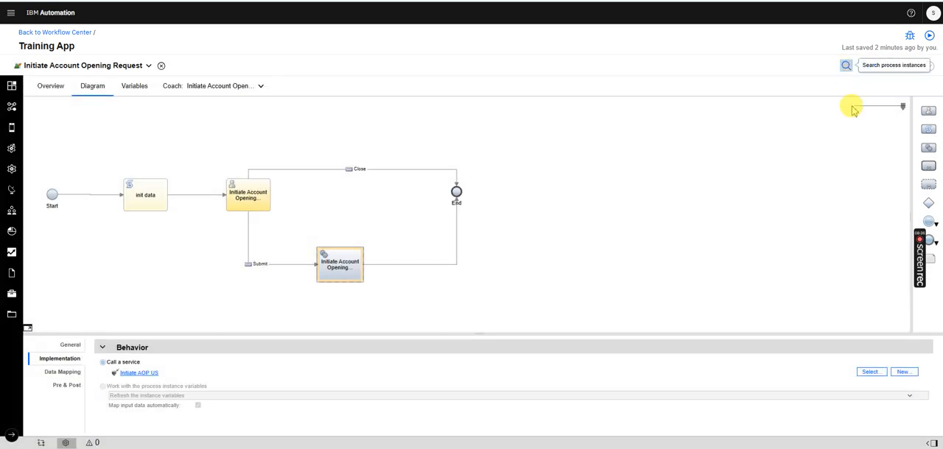
{"action": "left_click", "coordinate": [846, 65]}
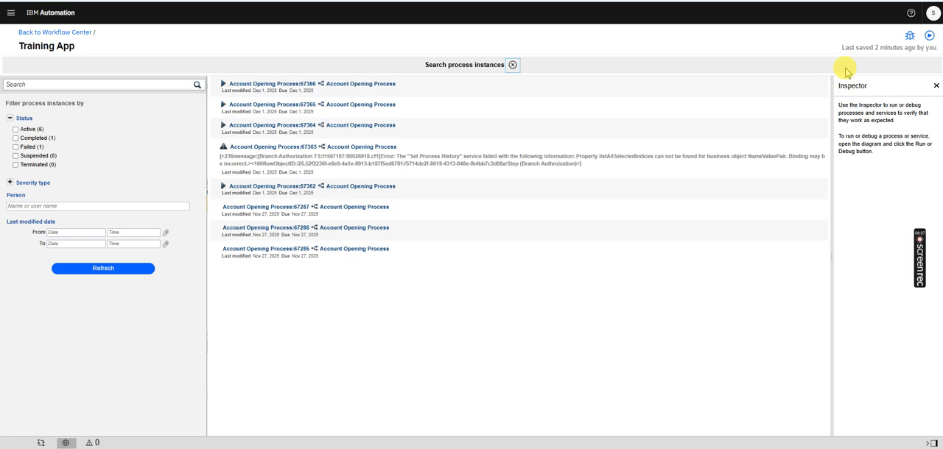
{"action": "left_click", "coordinate": [351, 87]}
{"action": "left_click", "coordinate": [319, 253], "text": "shift"}
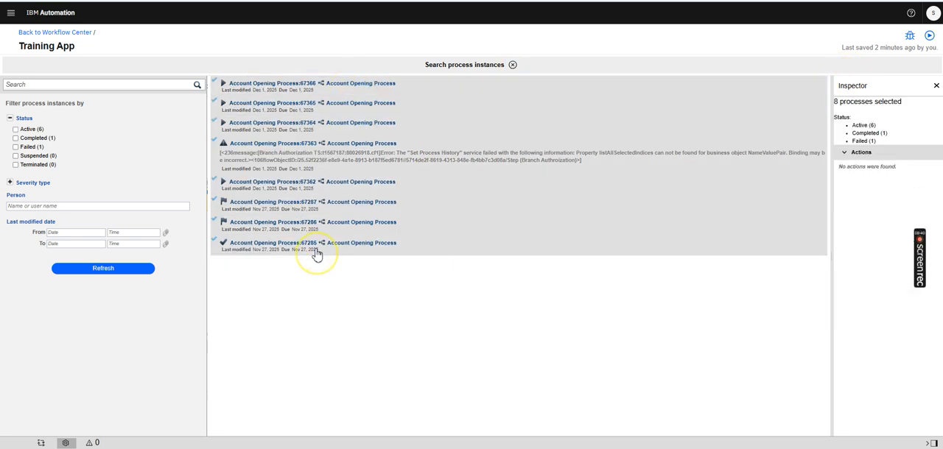
{"action": "right_click", "coordinate": [347, 247]}
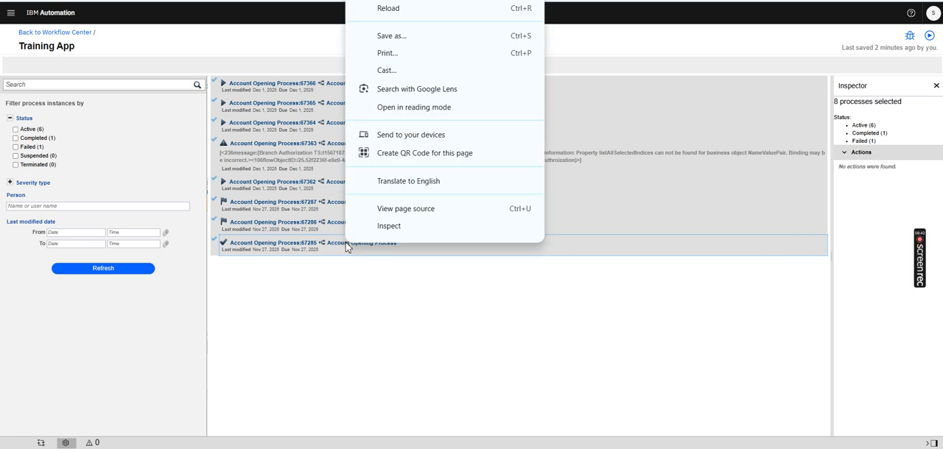
{"action": "left_click", "coordinate": [936, 86]}
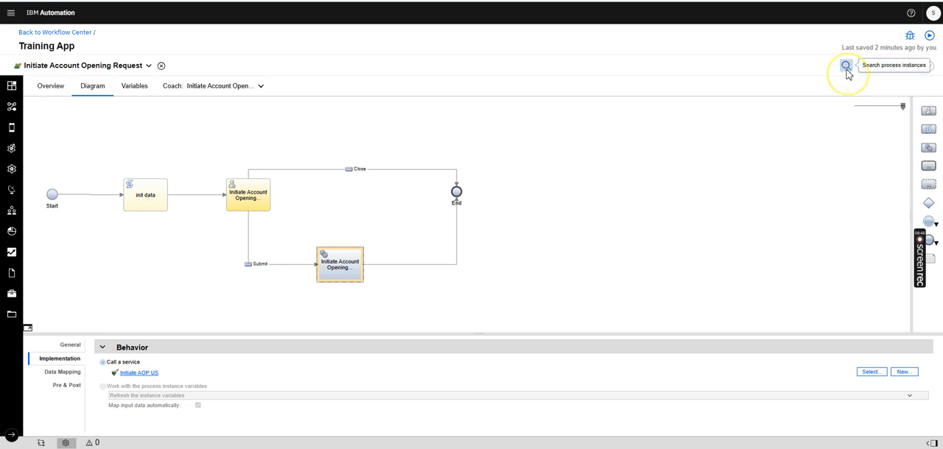
Reopen the process instance search and widen the Inspector to show the instance details
{"action": "left_click", "coordinate": [846, 66]}
{"action": "left_click", "coordinate": [445, 229]}
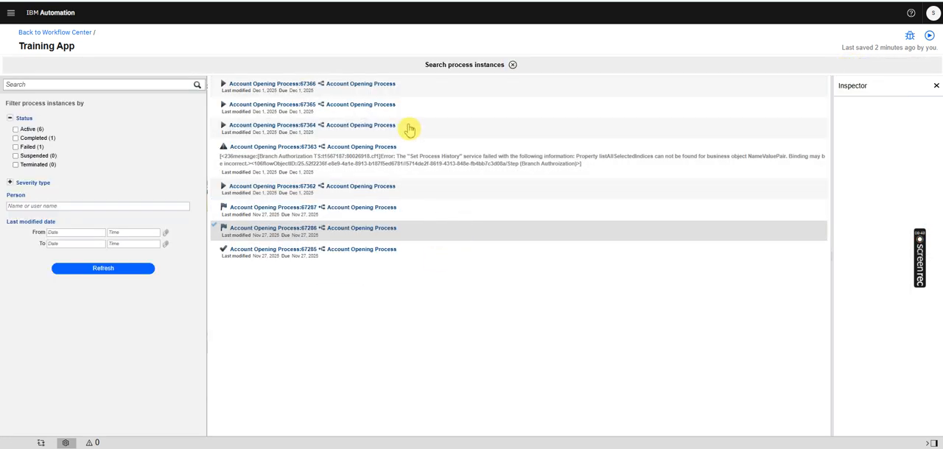
{"action": "left_click", "coordinate": [374, 95]}
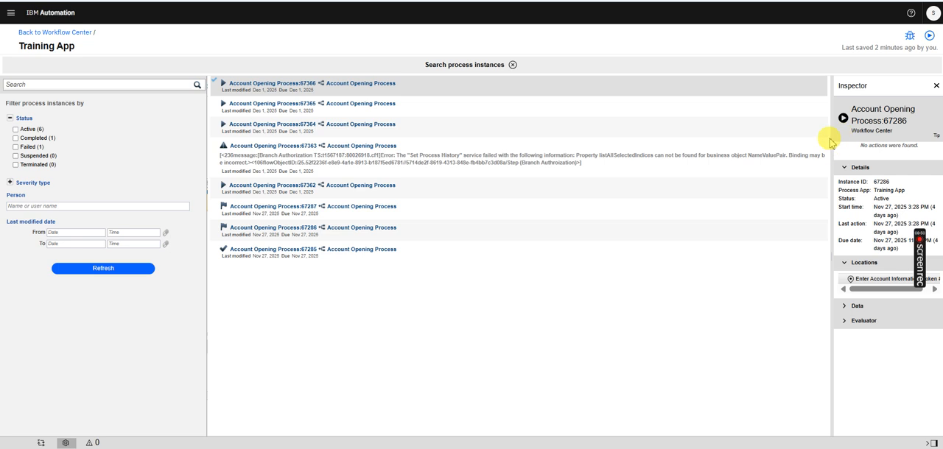
{"action": "left_click_drag", "start_coordinate": [831, 142], "coordinate": [706, 152]}
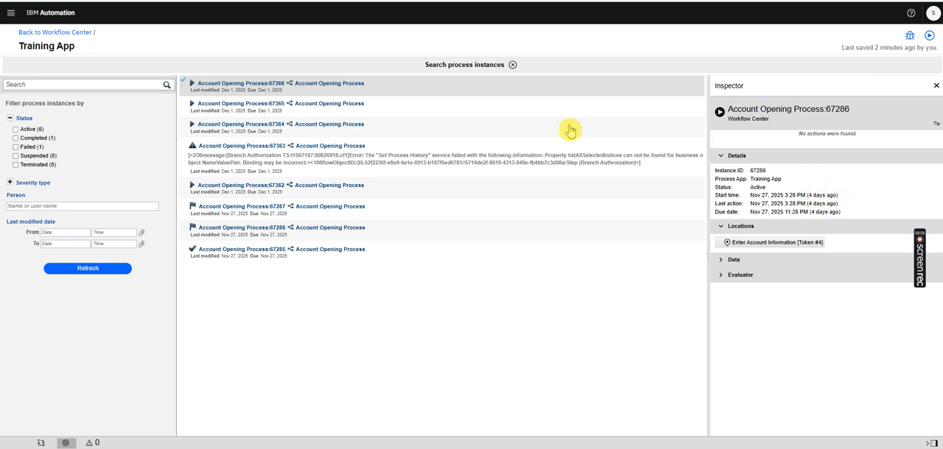
Terminate the Account Opening Process instance 67366
{"action": "left_click", "coordinate": [428, 99]}
{"action": "left_click", "coordinate": [482, 89]}
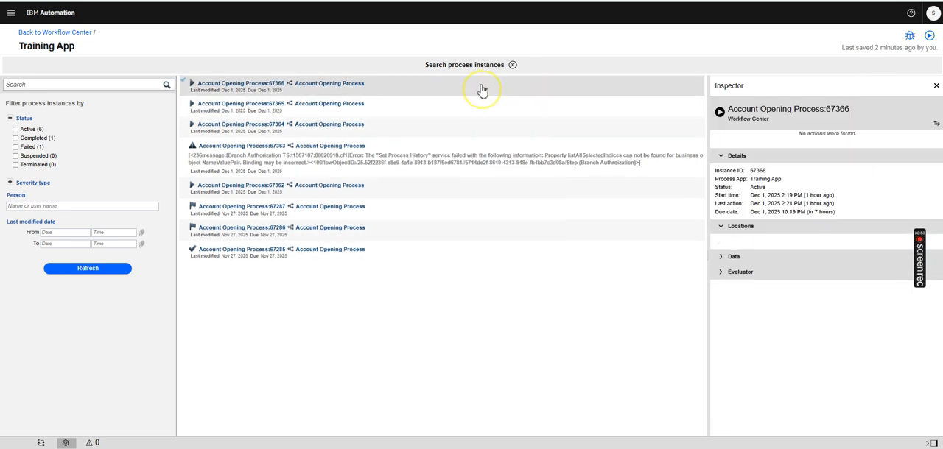
{"action": "right_click", "coordinate": [482, 89]}
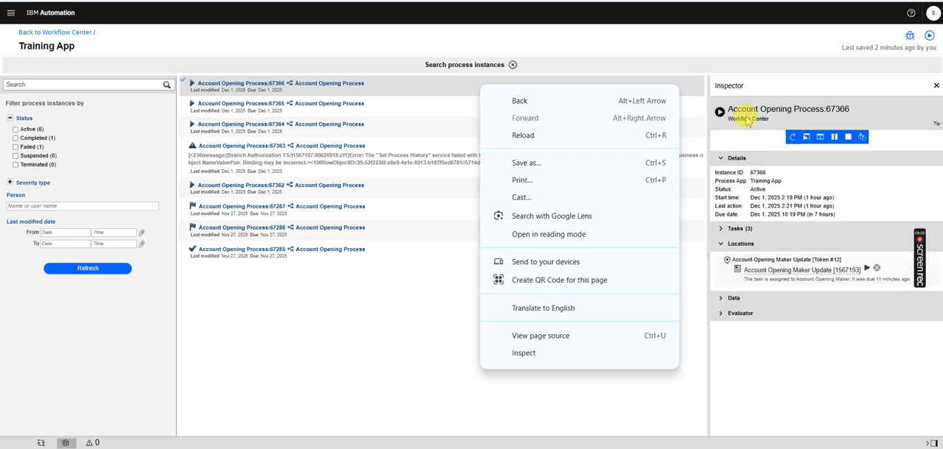
{"action": "left_click", "coordinate": [848, 139]}
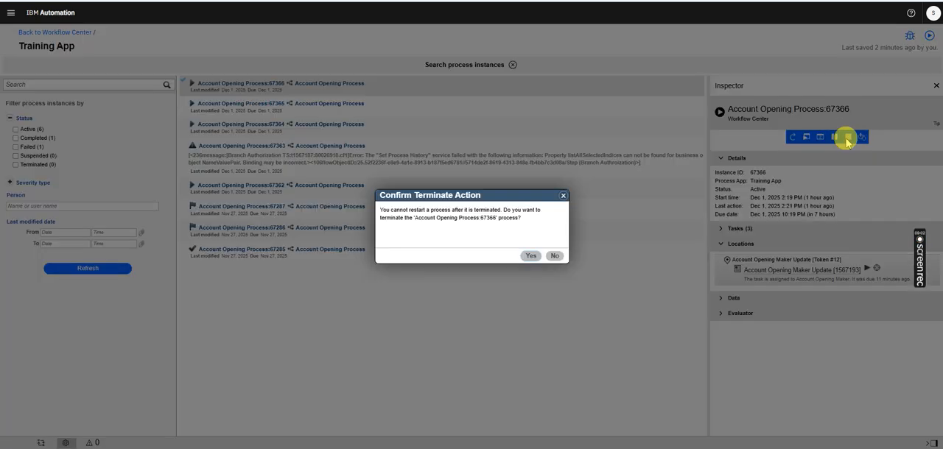
{"action": "left_click", "coordinate": [534, 260]}
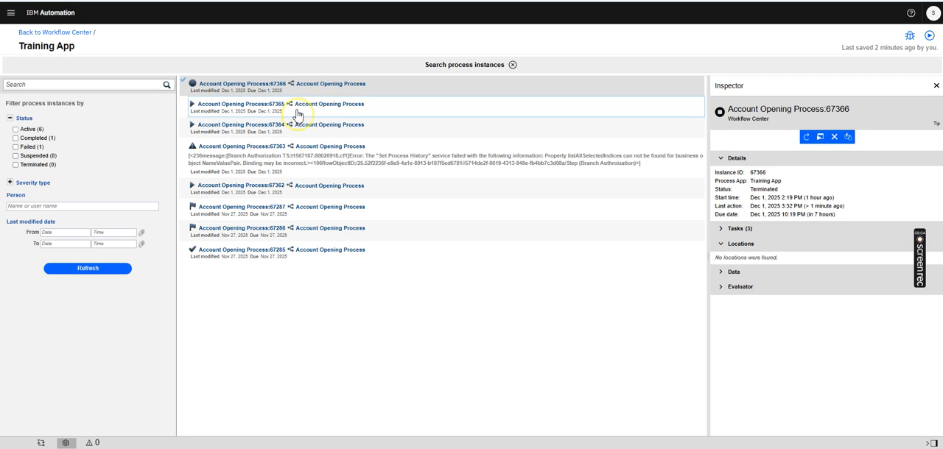
Terminate the active Account Opening Process instance 67365 and the failed instance 67363
{"action": "left_click", "coordinate": [299, 110]}
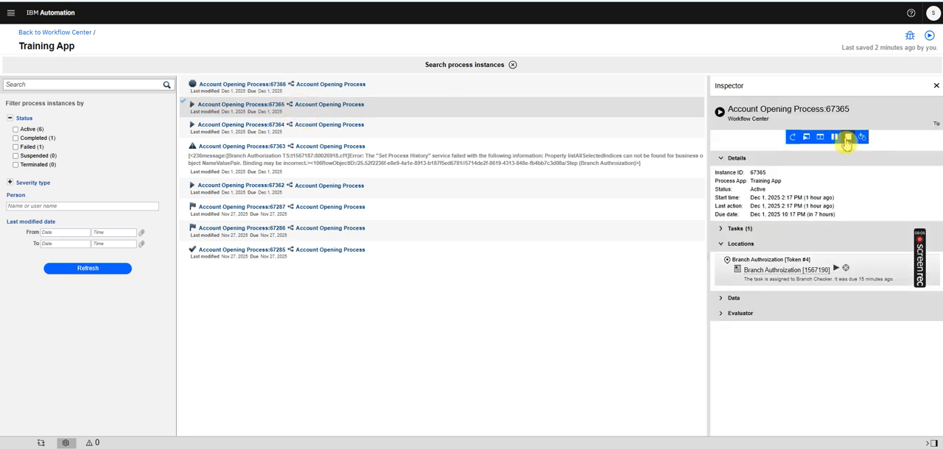
{"action": "left_click", "coordinate": [846, 138]}
{"action": "left_click", "coordinate": [528, 257]}
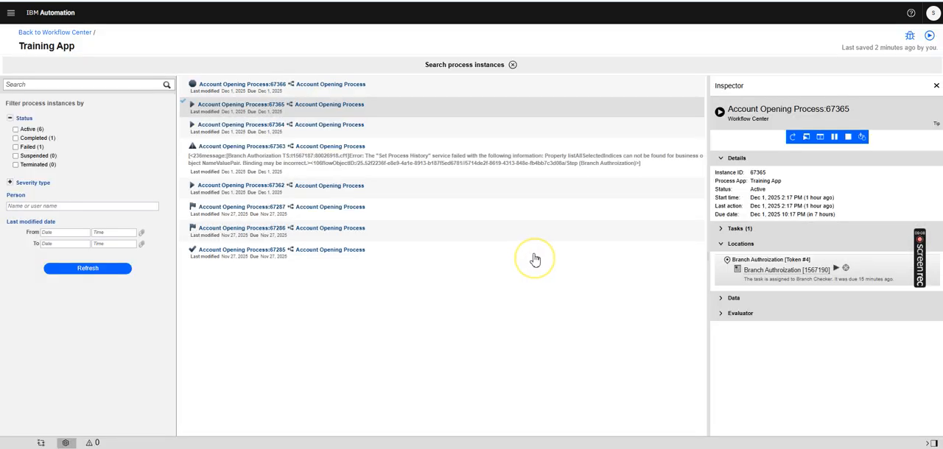
{"action": "left_click", "coordinate": [243, 132]}
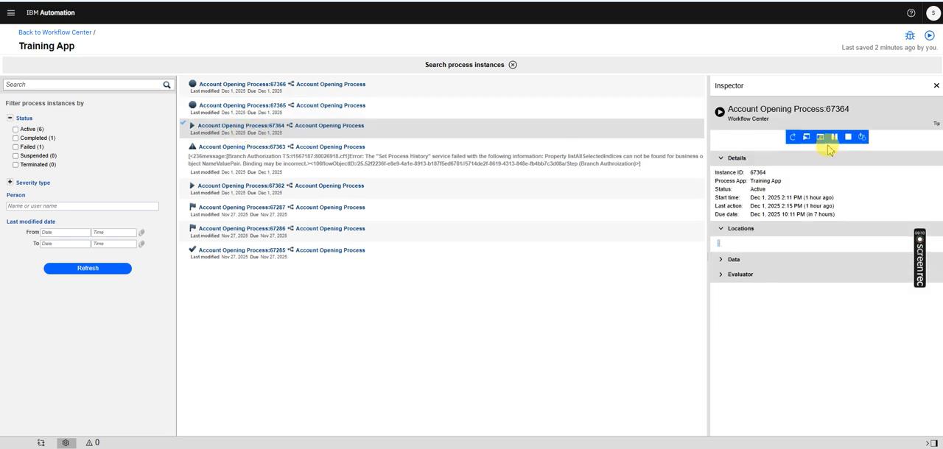
{"action": "left_click", "coordinate": [279, 153]}
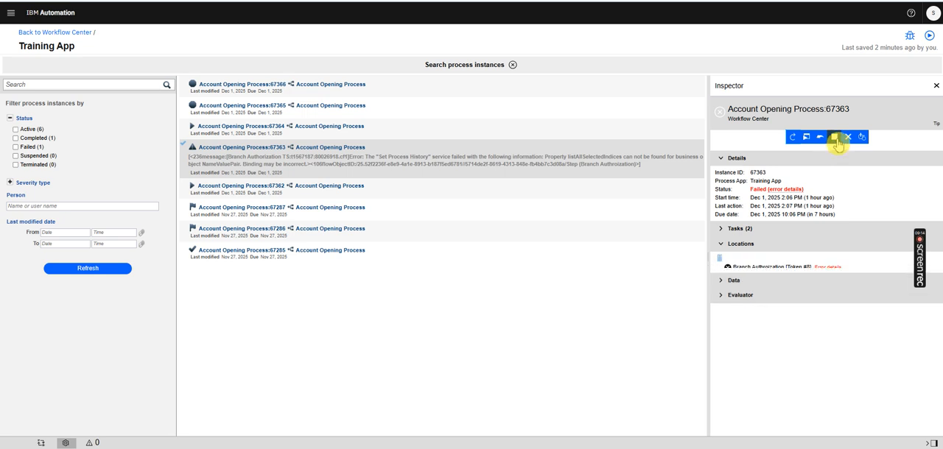
{"action": "left_click", "coordinate": [834, 137]}
{"action": "left_click", "coordinate": [531, 258]}
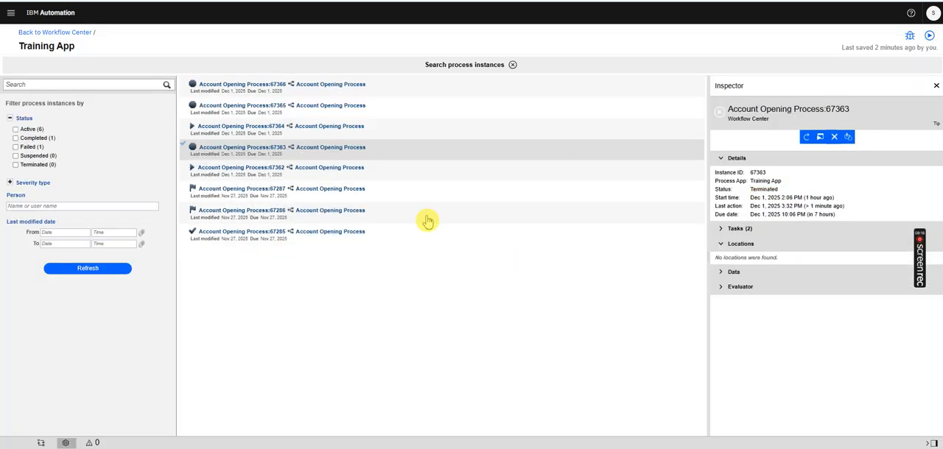
Terminate the Account Opening Process instances 67364 and 67362
{"action": "left_click", "coordinate": [309, 130]}
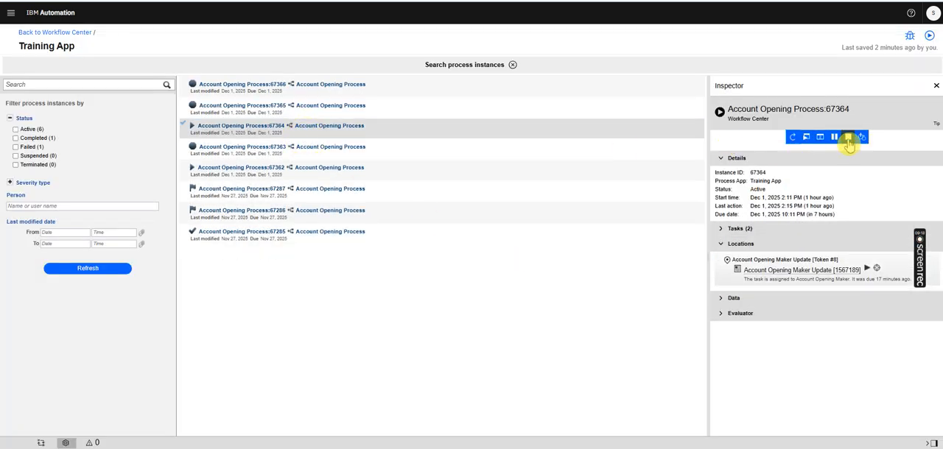
{"action": "left_click", "coordinate": [848, 139]}
{"action": "left_click", "coordinate": [530, 257]}
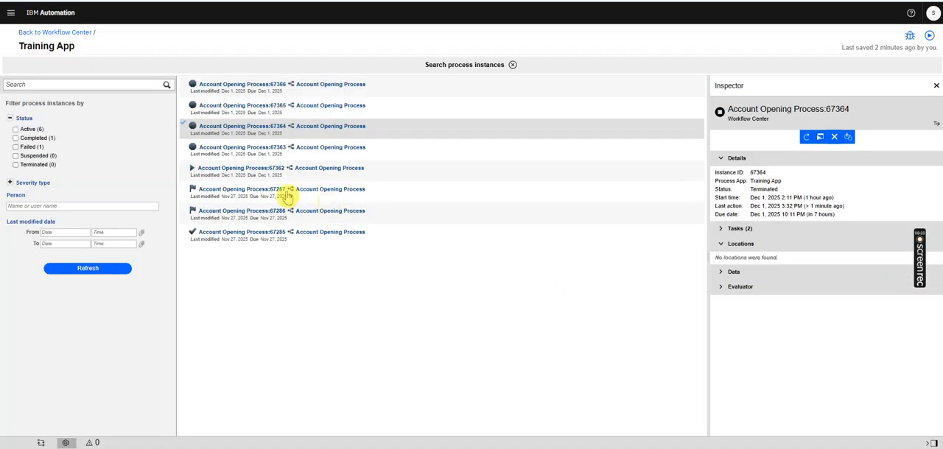
{"action": "left_click", "coordinate": [284, 173]}
{"action": "left_click", "coordinate": [850, 138]}
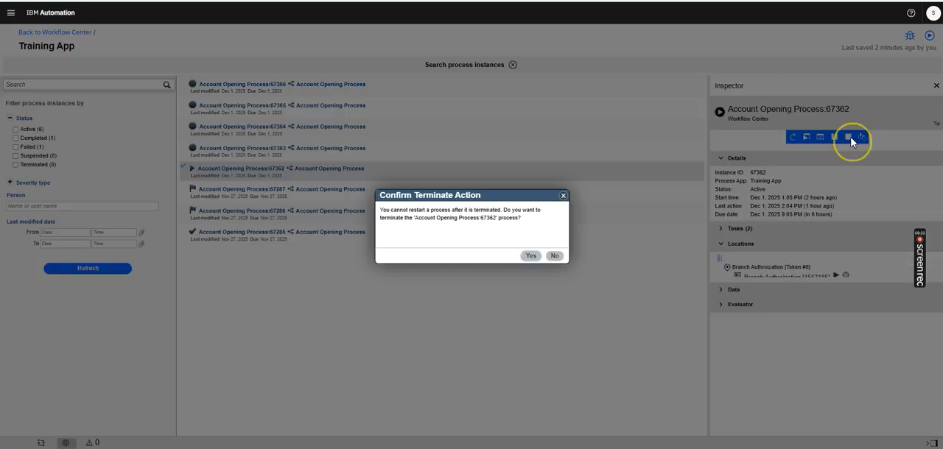
{"action": "left_click", "coordinate": [530, 255]}
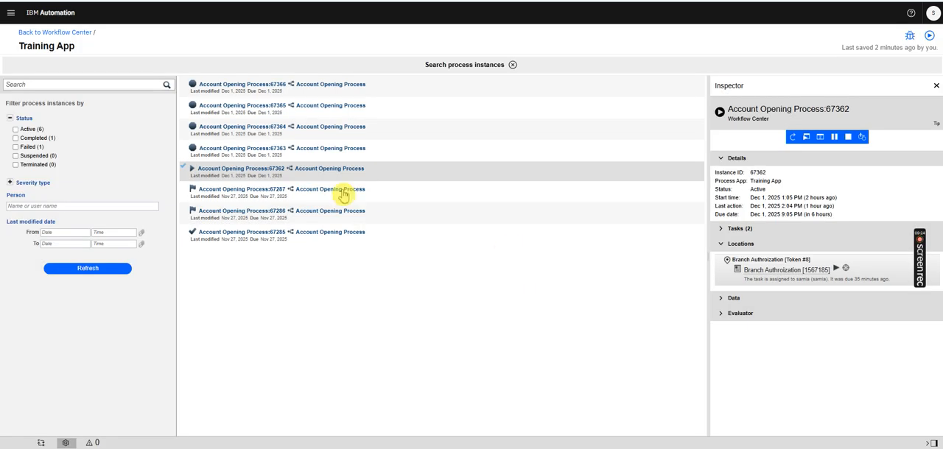
Terminate the Account Opening Process instances 67287 and 67286 from November 27
{"action": "left_click", "coordinate": [287, 194]}
{"action": "left_click", "coordinate": [850, 138]}
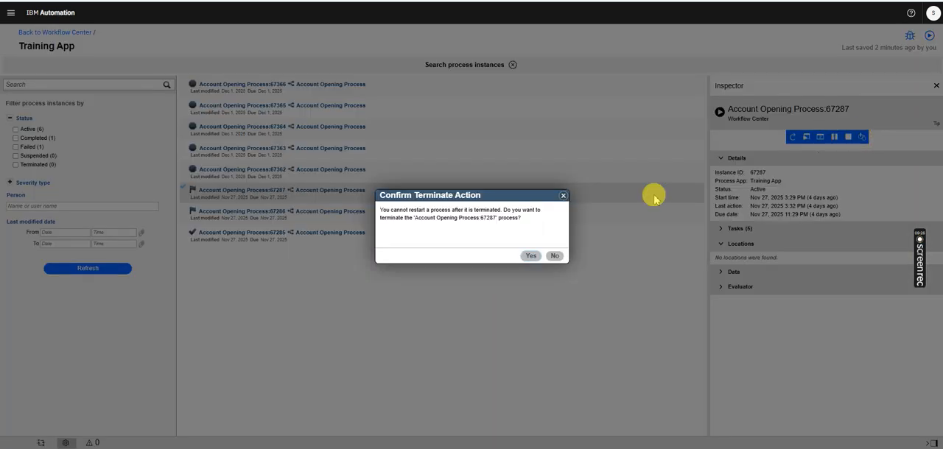
{"action": "left_click", "coordinate": [529, 254]}
{"action": "left_click", "coordinate": [294, 214]}
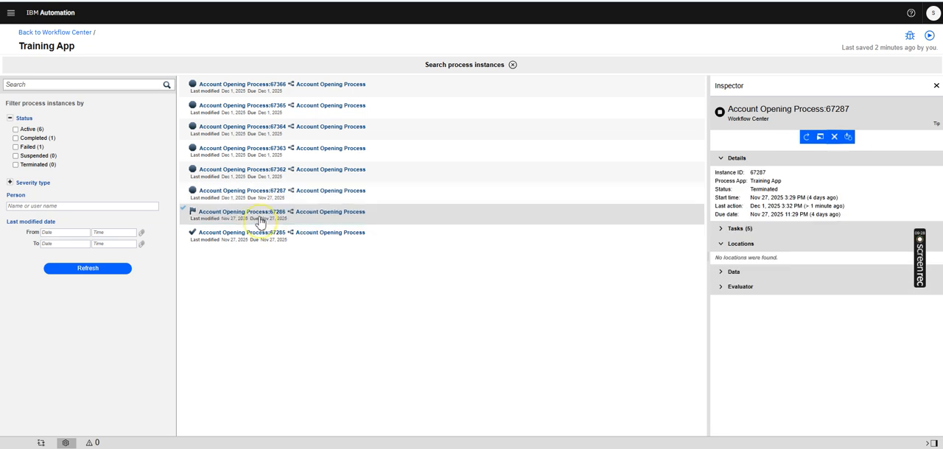
{"action": "left_click", "coordinate": [850, 138]}
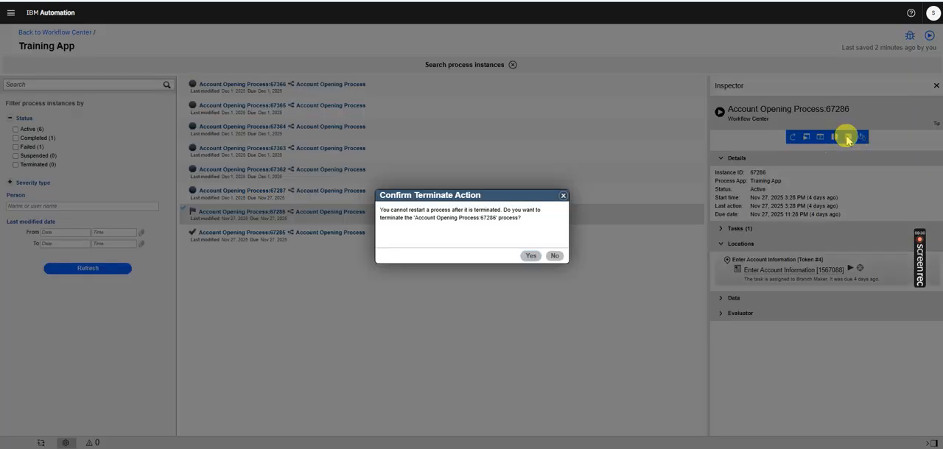
{"action": "left_click", "coordinate": [529, 254]}
Check the details of instance 67285, refresh the process instance list, and inspect the first listed instance
{"action": "left_click", "coordinate": [325, 242]}
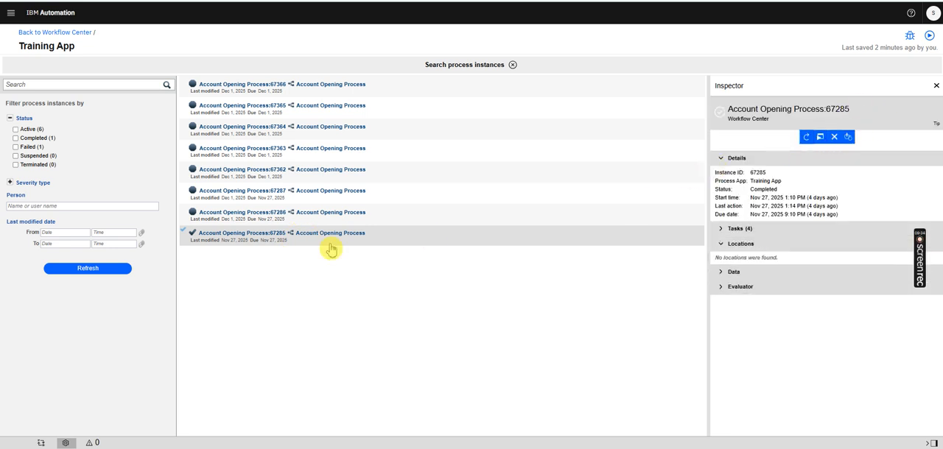
{"action": "left_click", "coordinate": [79, 270]}
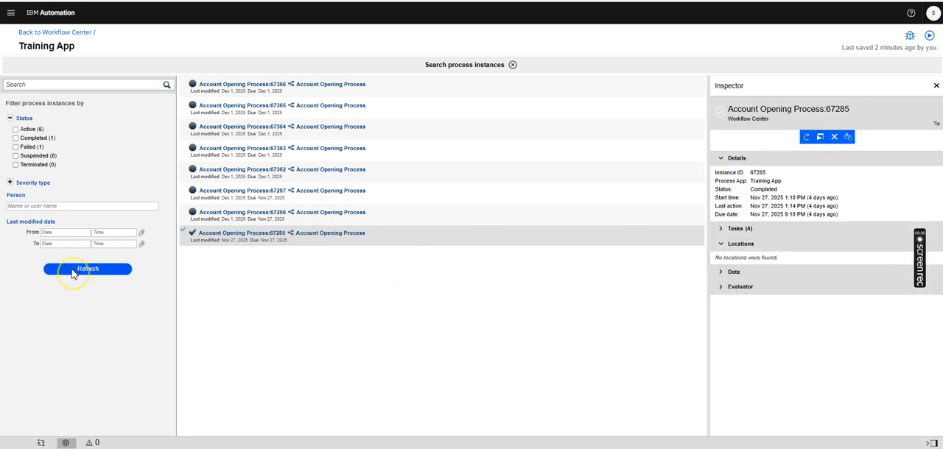
{"action": "left_click", "coordinate": [250, 87]}
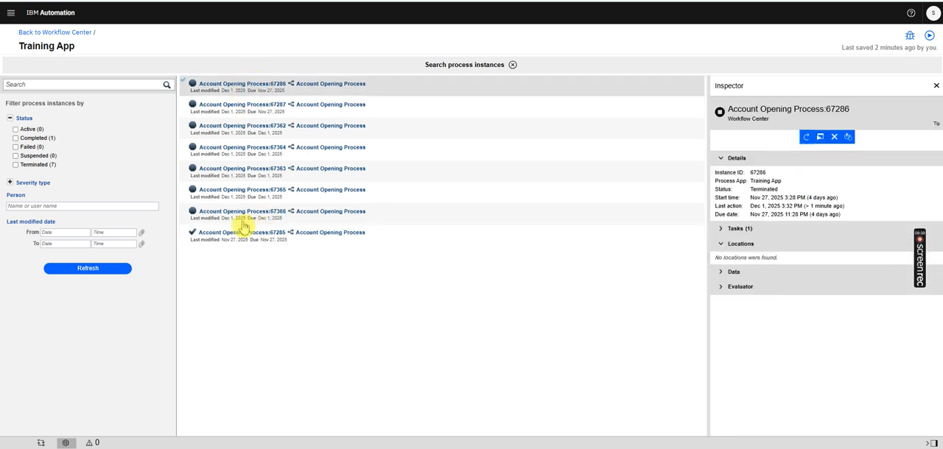
Delete the seven terminated Account Opening Process instances together: 67286, 67287, and 67362 through 67366
{"action": "left_click", "coordinate": [247, 213], "text": "ctrl"}
{"action": "left_click", "coordinate": [237, 191], "text": "ctrl"}
{"action": "left_click", "coordinate": [229, 170], "text": "ctrl"}
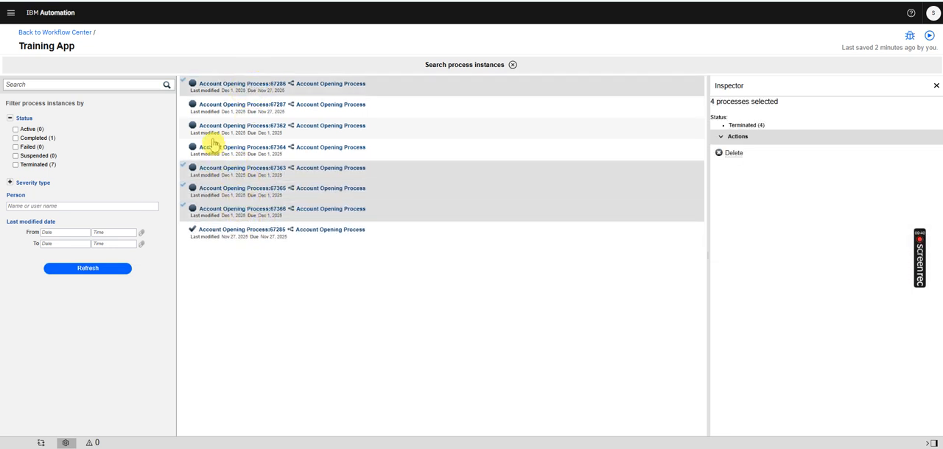
{"action": "left_click", "coordinate": [213, 148], "text": "ctrl"}
{"action": "left_click", "coordinate": [211, 113], "text": "ctrl"}
{"action": "left_click", "coordinate": [211, 112], "text": "ctrl"}
{"action": "left_click", "coordinate": [220, 125], "text": "ctrl"}
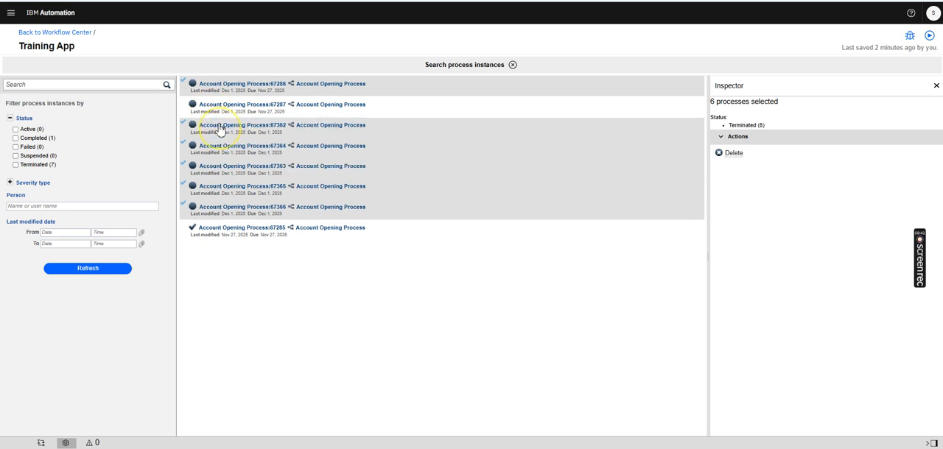
{"action": "left_click", "coordinate": [223, 107], "text": "ctrl"}
{"action": "left_click", "coordinate": [734, 154]}
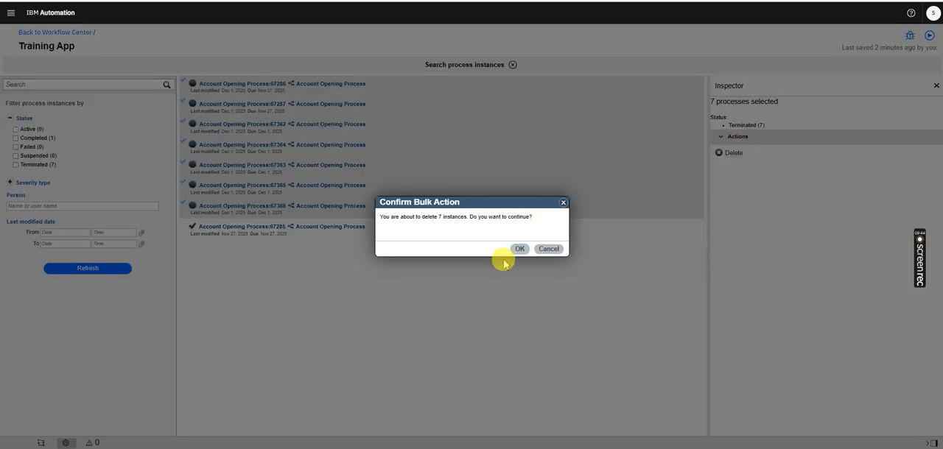
{"action": "left_click", "coordinate": [518, 249]}
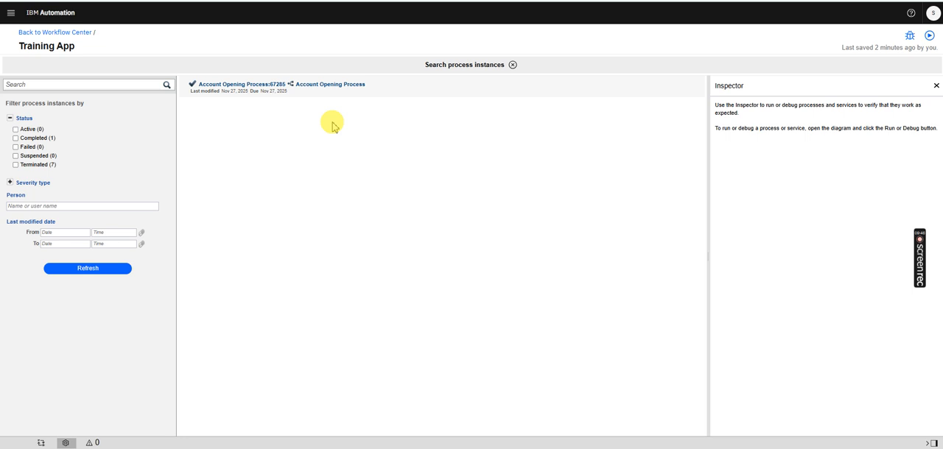
Delete the completed Account Opening Process instance 67285 and close the Inspector
{"action": "left_click", "coordinate": [301, 89]}
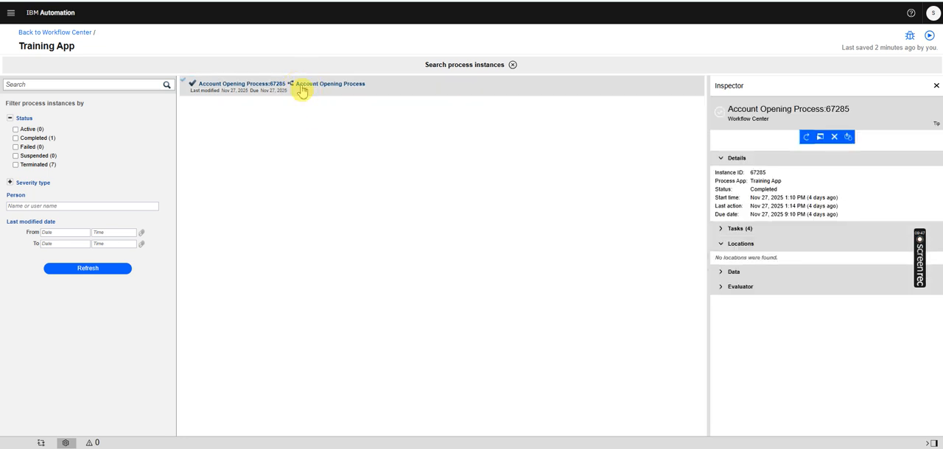
{"action": "left_click", "coordinate": [834, 138]}
{"action": "left_click", "coordinate": [525, 256]}
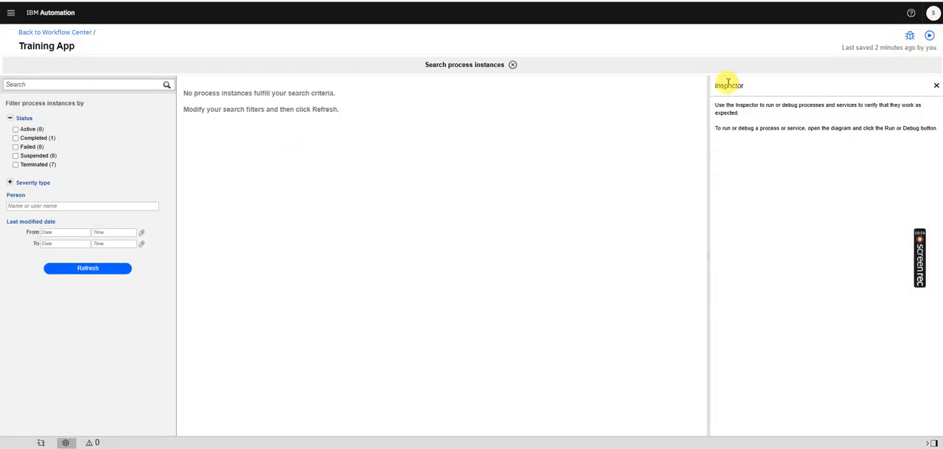
{"action": "left_click", "coordinate": [936, 89]}
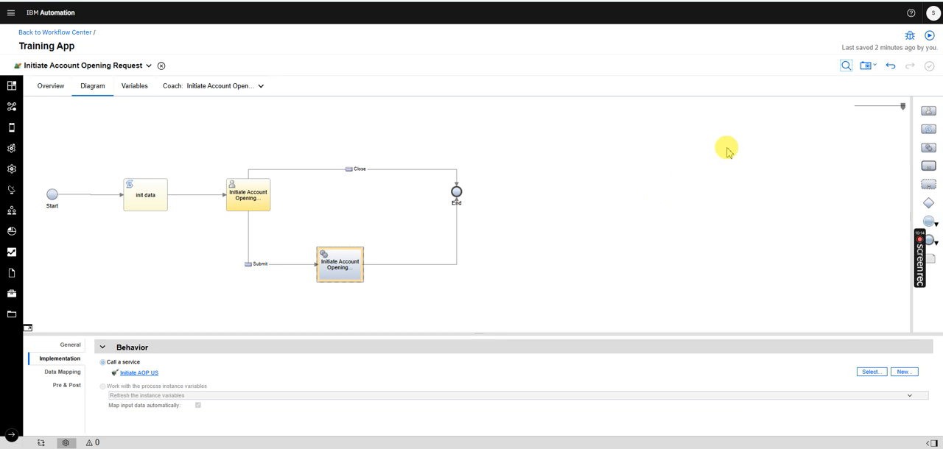
Run the Initiate Account Opening Request service and submit the request with Request Type set to Individual
{"action": "left_click", "coordinate": [930, 36]}
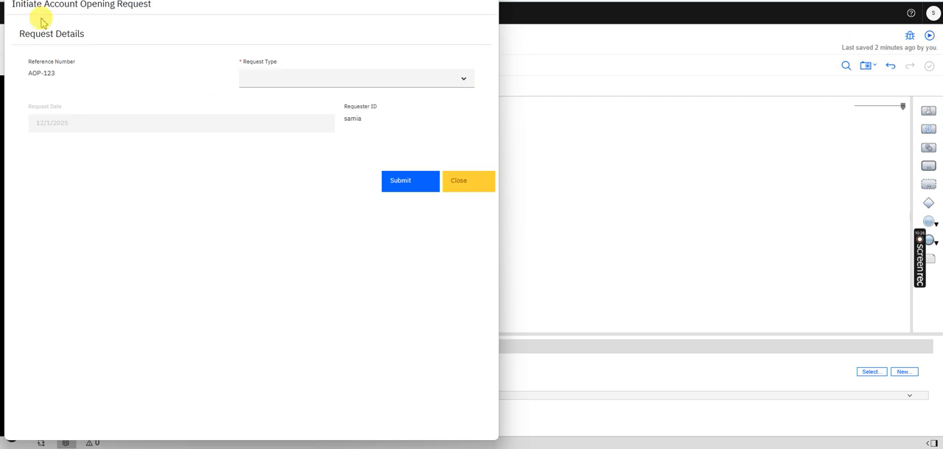
{"action": "left_click", "coordinate": [309, 78]}
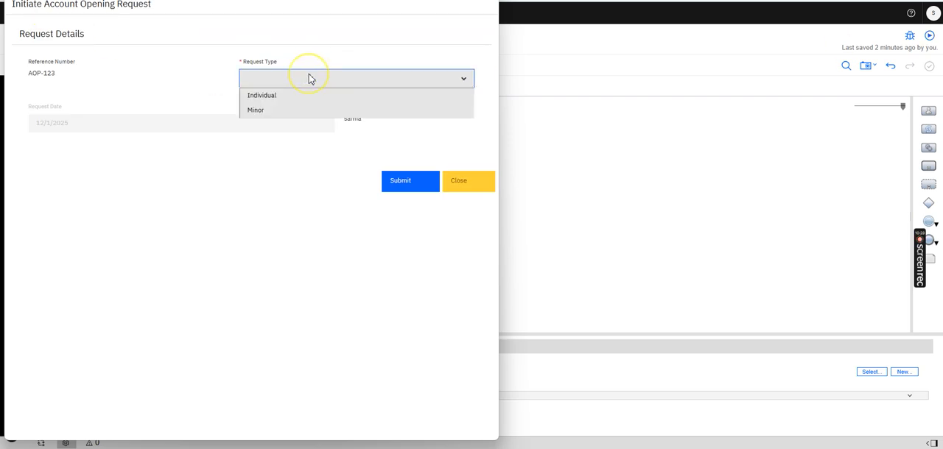
{"action": "left_click", "coordinate": [283, 99]}
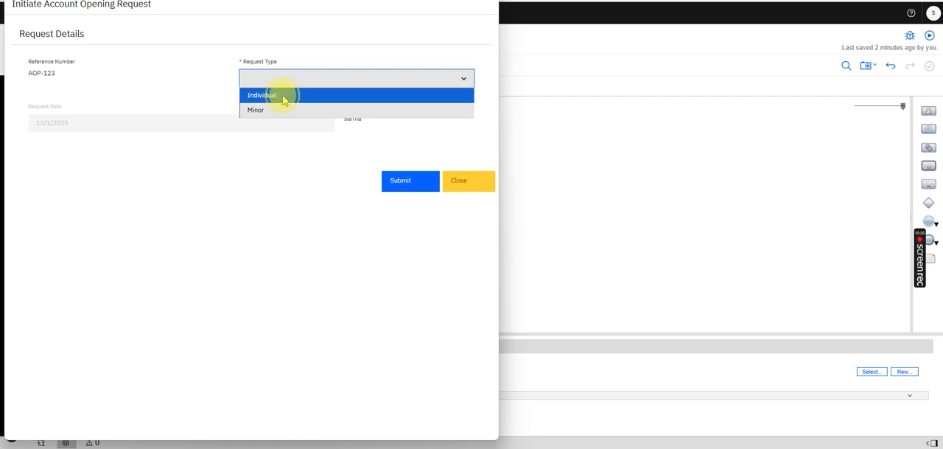
{"action": "left_click", "coordinate": [403, 185]}
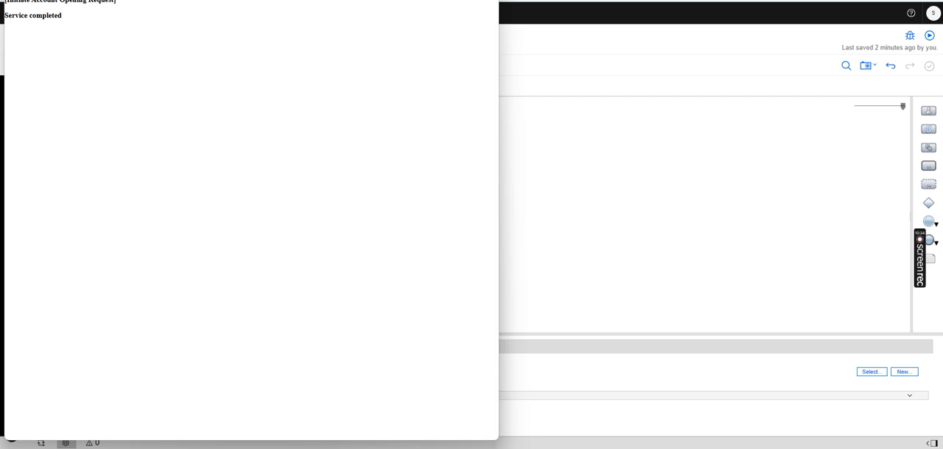
Search the process instances again with a refreshed list and inspect the newly started Account Opening Process instance
{"action": "left_click", "coordinate": [846, 65]}
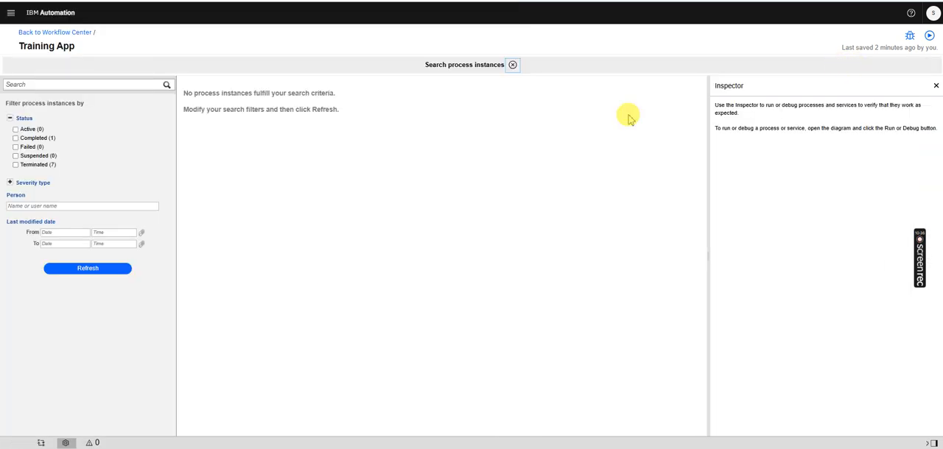
{"action": "left_click", "coordinate": [86, 269]}
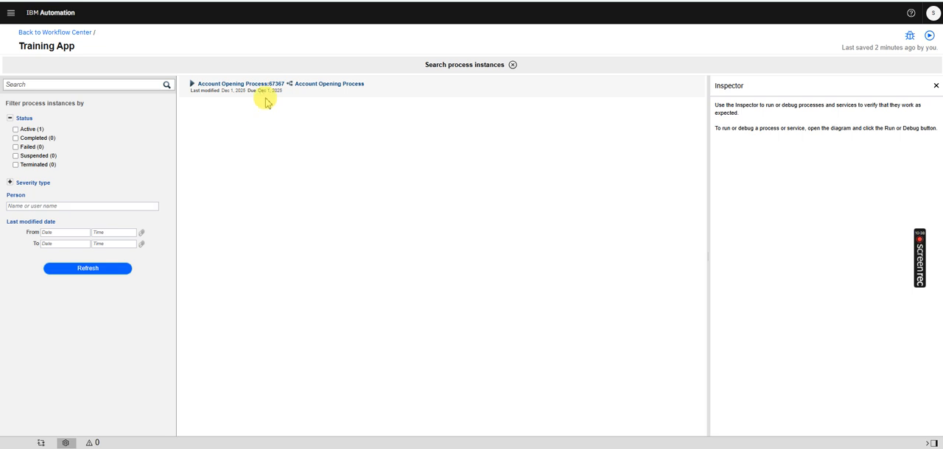
{"action": "left_click", "coordinate": [263, 87]}
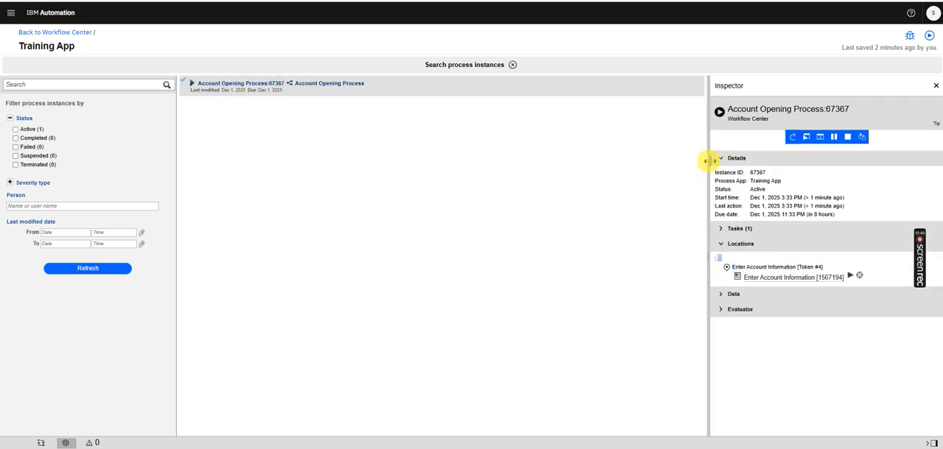
Widen the Inspector and examine the instance's accountOpening data, including the requestDeatils fields and the requestType name and value
{"action": "left_click_drag", "start_coordinate": [706, 160], "coordinate": [603, 206]}
{"action": "left_click", "coordinate": [612, 299]}
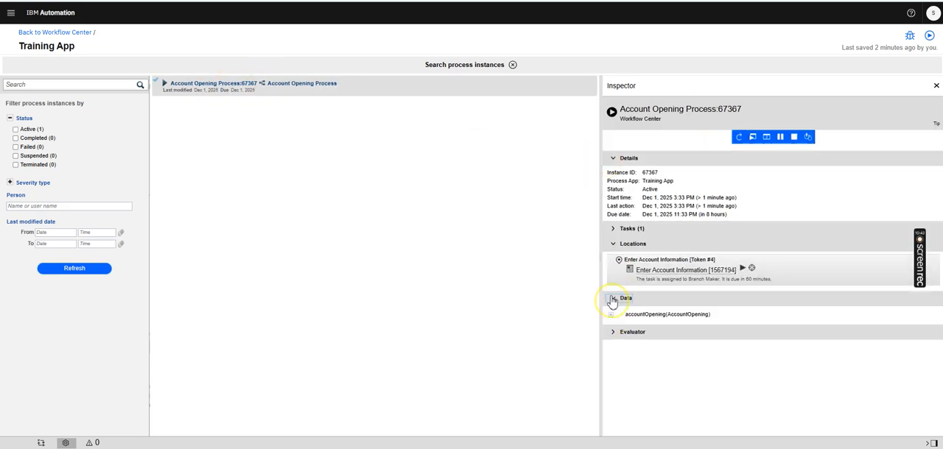
{"action": "left_click", "coordinate": [611, 315]}
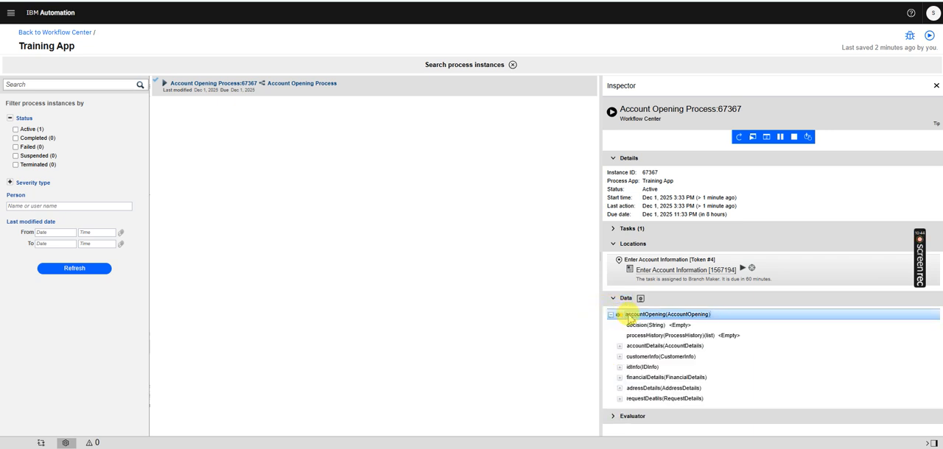
{"action": "left_click", "coordinate": [647, 357]}
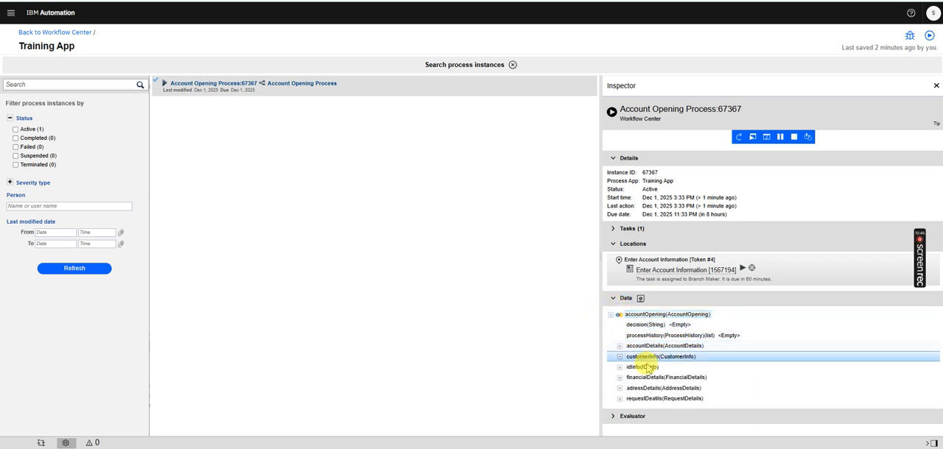
{"action": "left_click", "coordinate": [620, 398]}
{"action": "scroll", "coordinate": [940, 180], "scroll_direction": "down", "scroll_amount": 2}
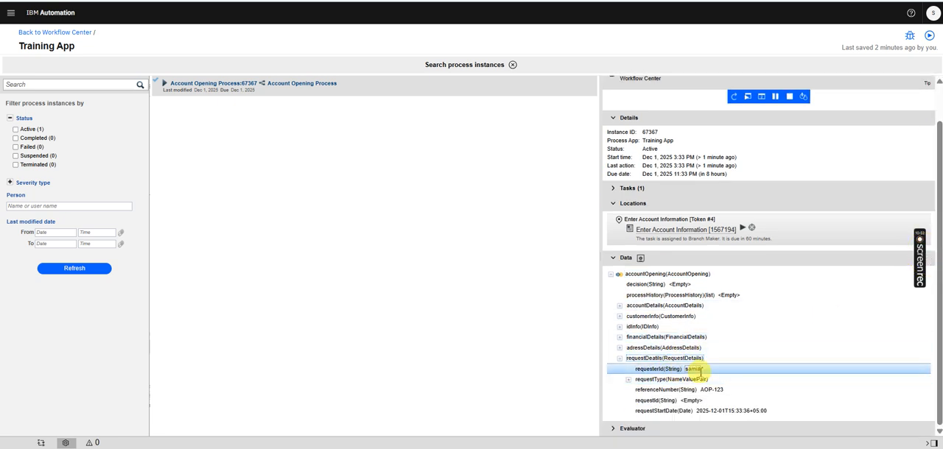
{"action": "left_click", "coordinate": [628, 381]}
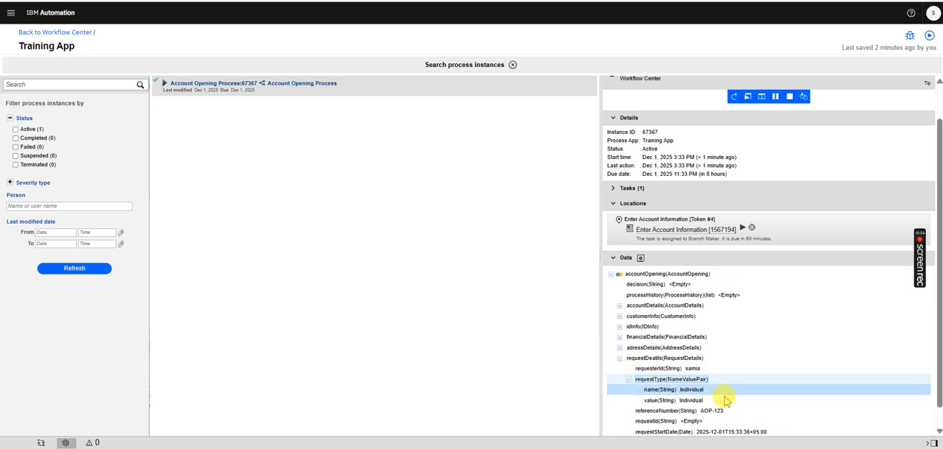
{"action": "left_click", "coordinate": [756, 404]}
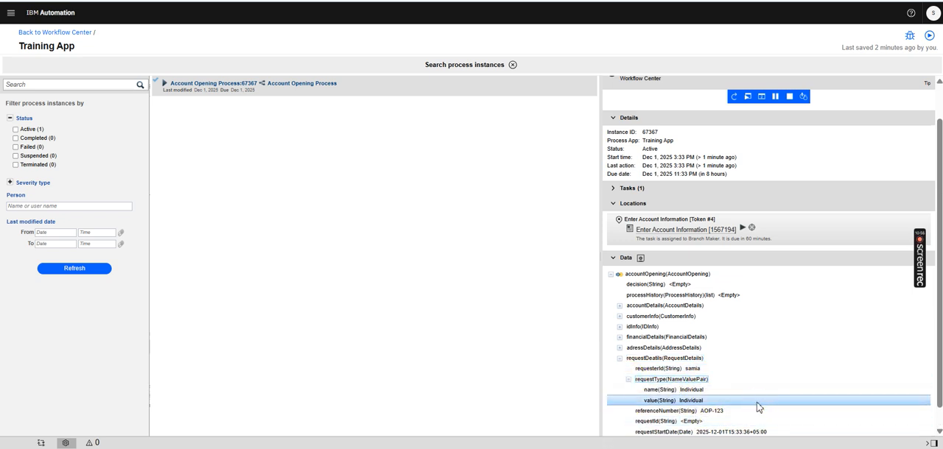
{"action": "left_click", "coordinate": [732, 435]}
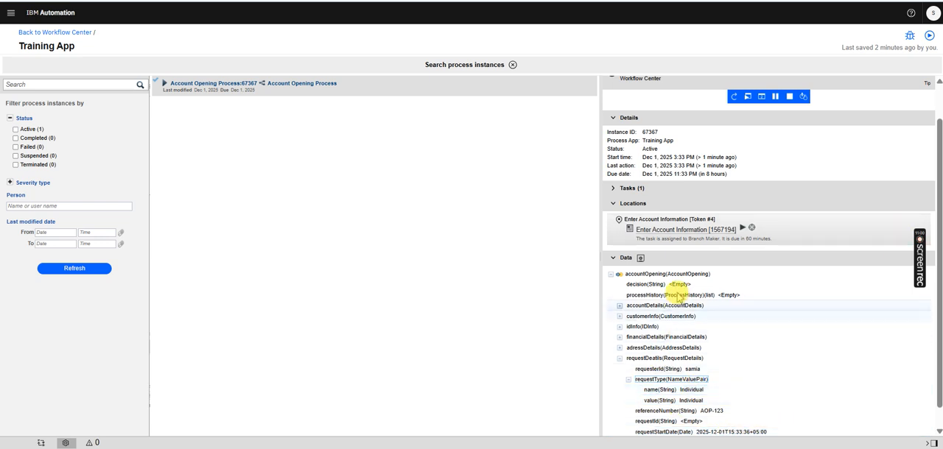
{"action": "left_click", "coordinate": [677, 295]}
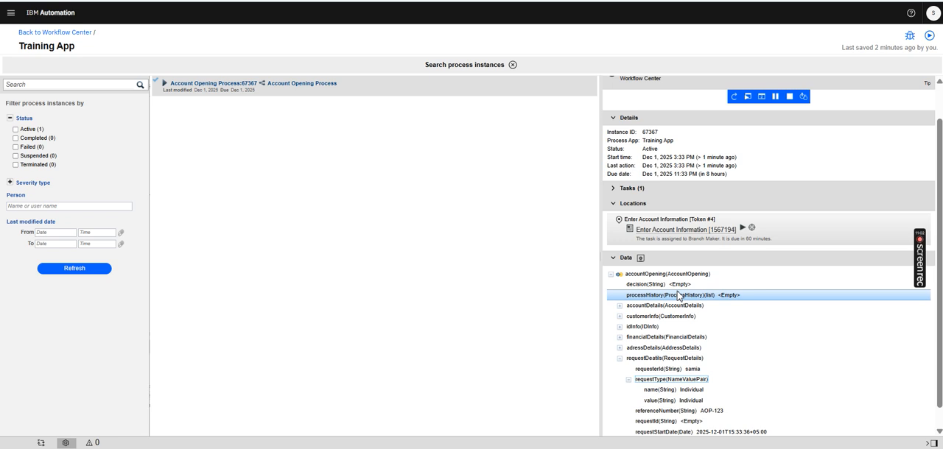
{"action": "left_click", "coordinate": [659, 390]}
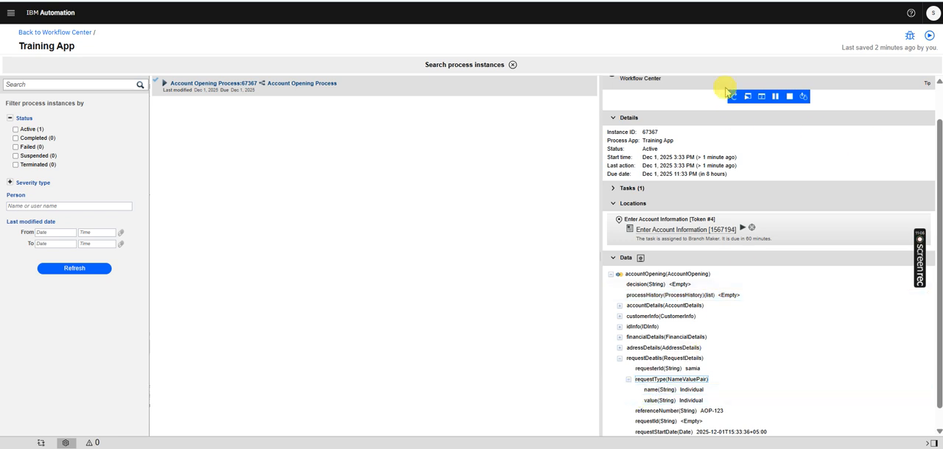
Close the instance search and open the Enter Account Information coach from its task in the Account Opening Process
{"action": "left_click", "coordinate": [514, 65]}
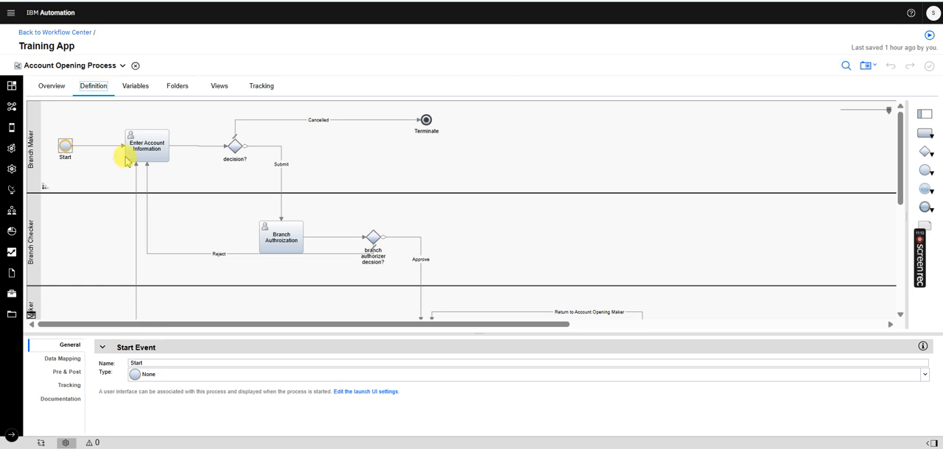
{"action": "left_click", "coordinate": [158, 141]}
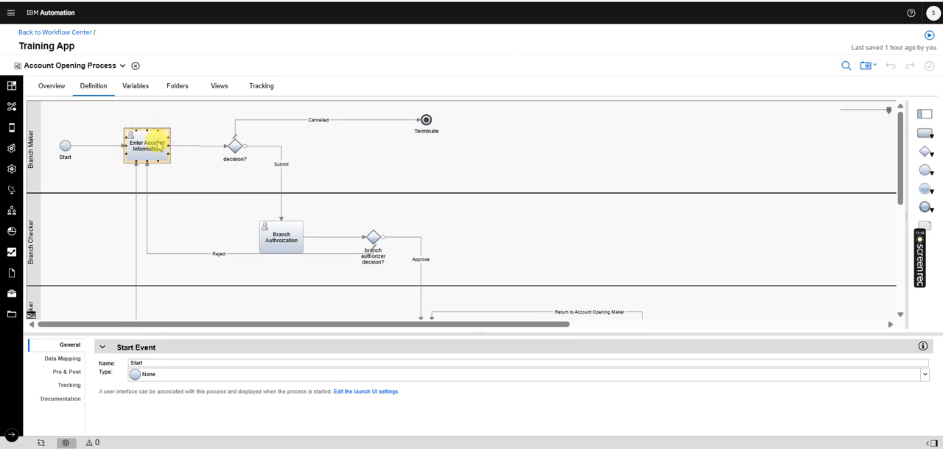
{"action": "double_click", "coordinate": [158, 145]}
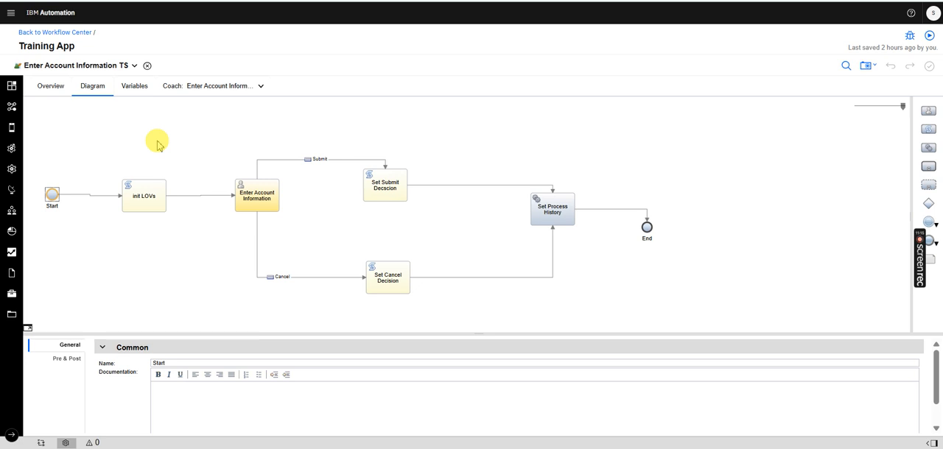
{"action": "left_click", "coordinate": [225, 87]}
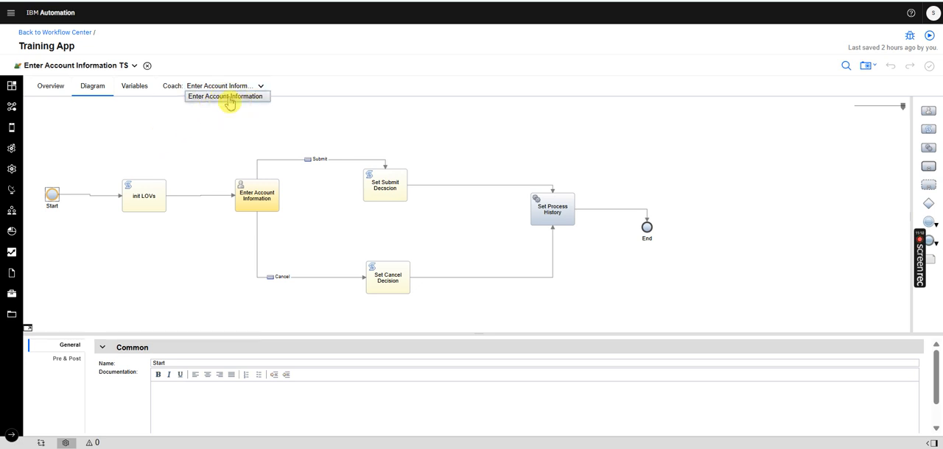
{"action": "left_click", "coordinate": [229, 96]}
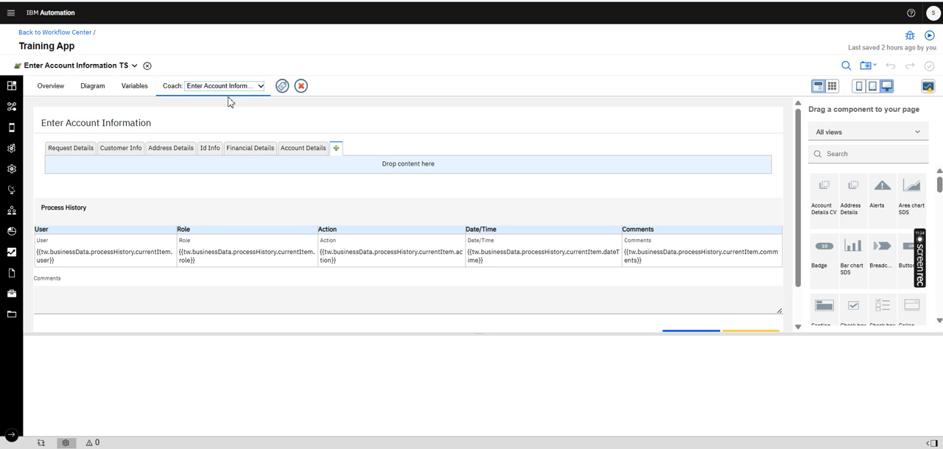
Open the Account Details CV view used in the coach's Account Details section and select its Account List table
{"action": "left_click", "coordinate": [304, 149]}
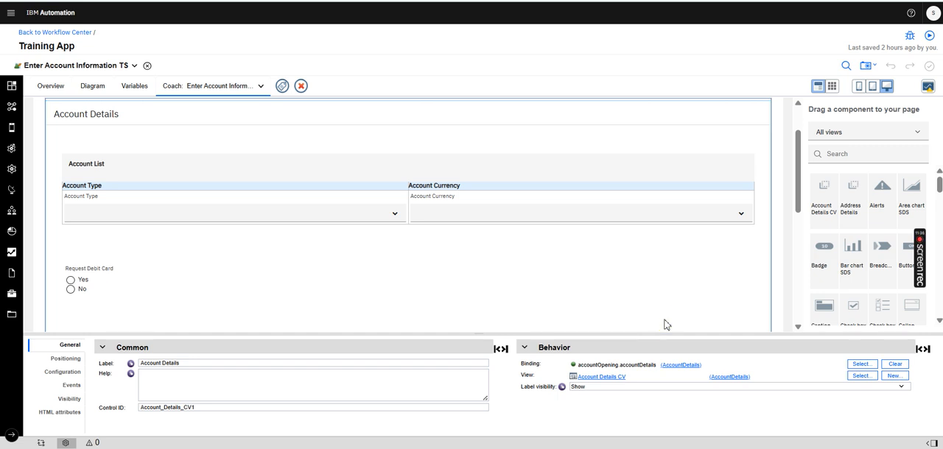
{"action": "left_click", "coordinate": [603, 378]}
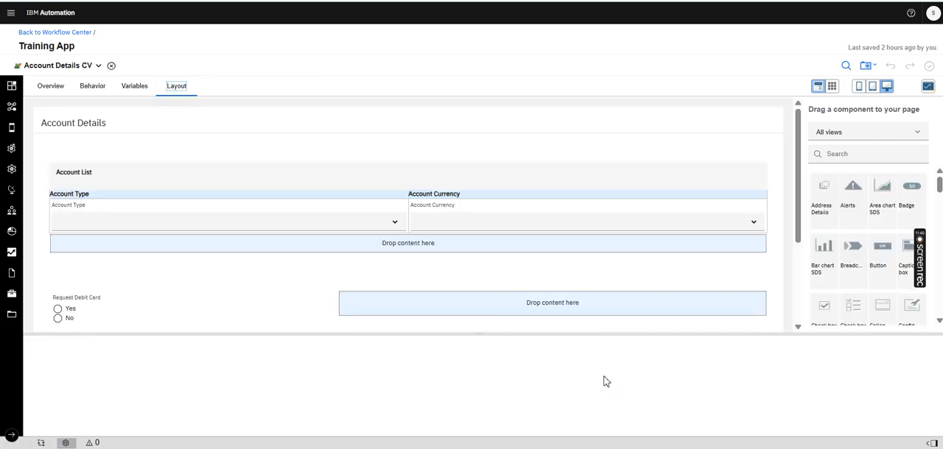
{"action": "left_click", "coordinate": [445, 173]}
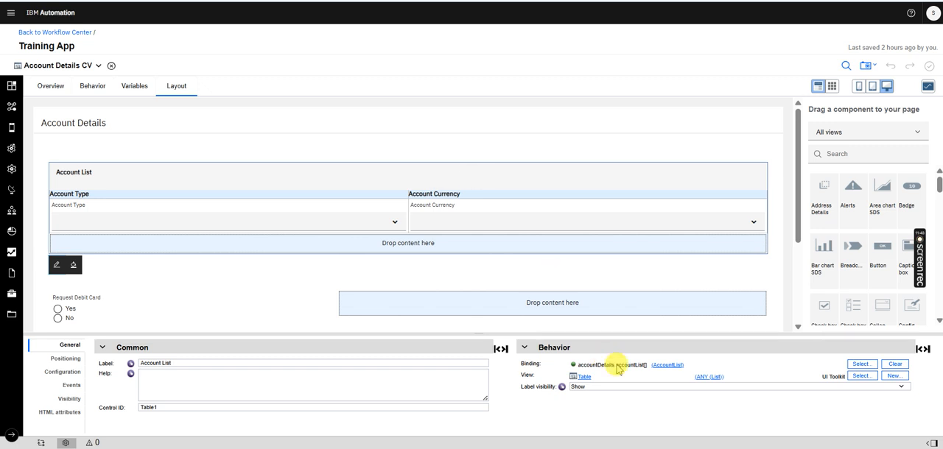
Check the accountList parameter in the AccountDetails type of the accountDetails variable, then return to the view's layout
{"action": "left_click", "coordinate": [135, 85]}
{"action": "left_click", "coordinate": [110, 137]}
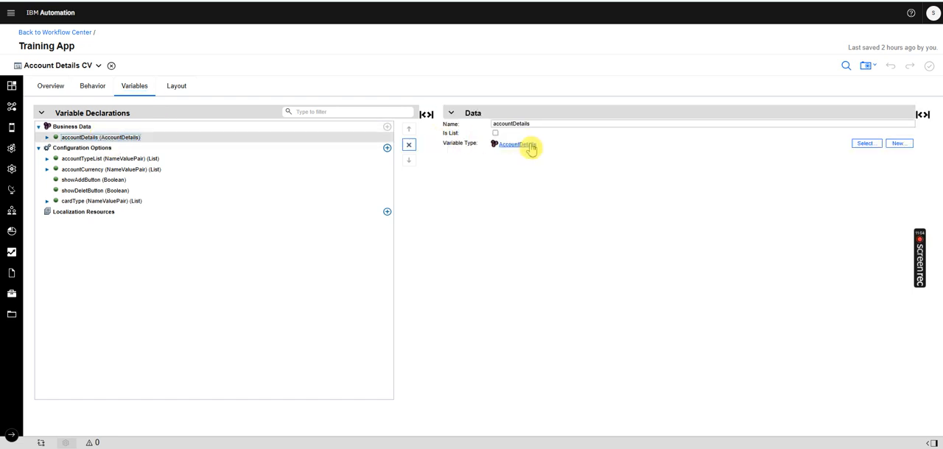
{"action": "left_click", "coordinate": [529, 145]}
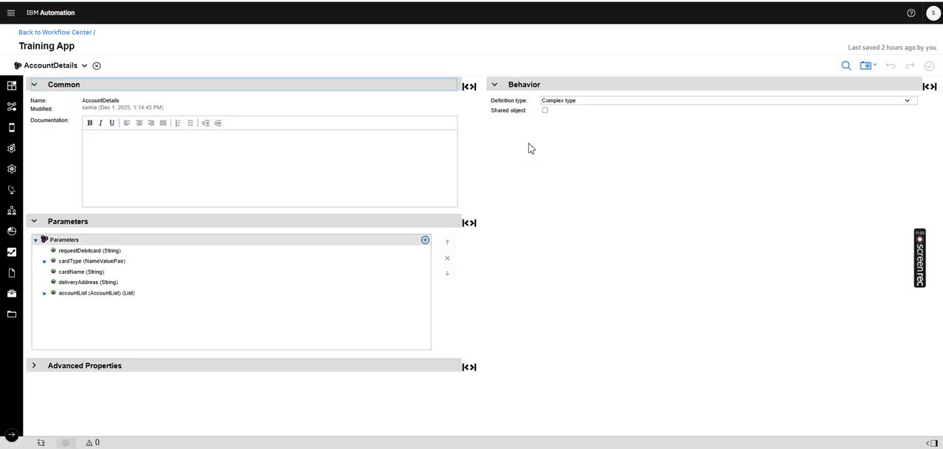
{"action": "left_click", "coordinate": [74, 294]}
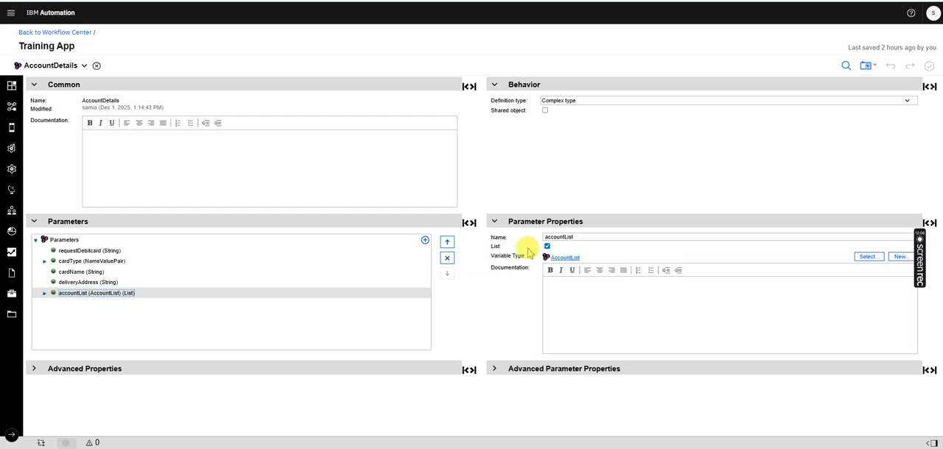
{"action": "left_click", "coordinate": [96, 67]}
{"action": "left_click", "coordinate": [177, 85]}
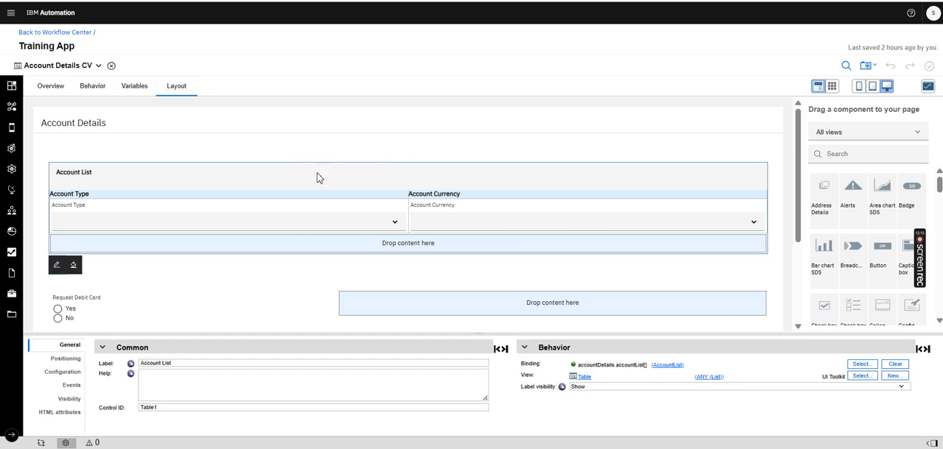
Bind the Account List table to the accountList list of the accountDetails business data
{"action": "left_click", "coordinate": [862, 364]}
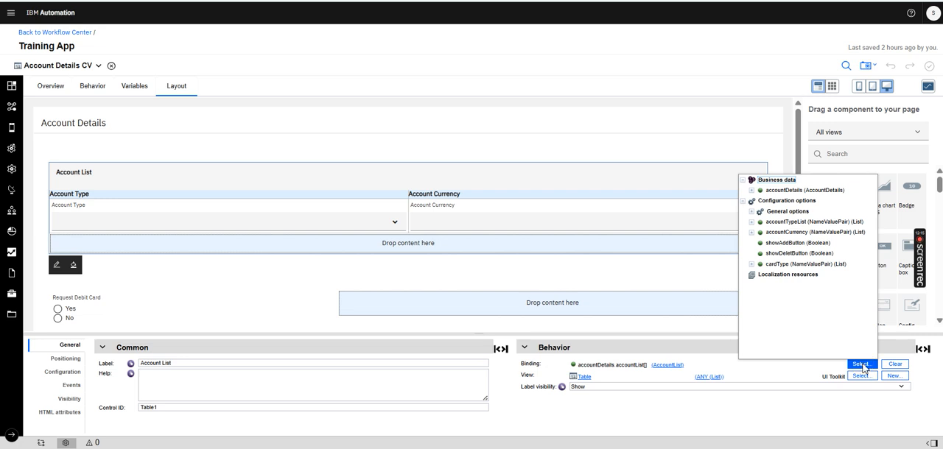
{"action": "left_click", "coordinate": [753, 190]}
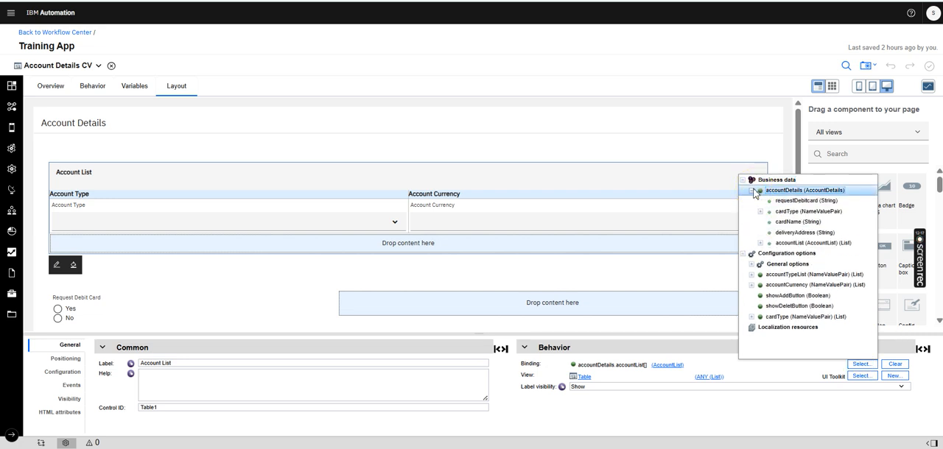
{"action": "left_click", "coordinate": [803, 243]}
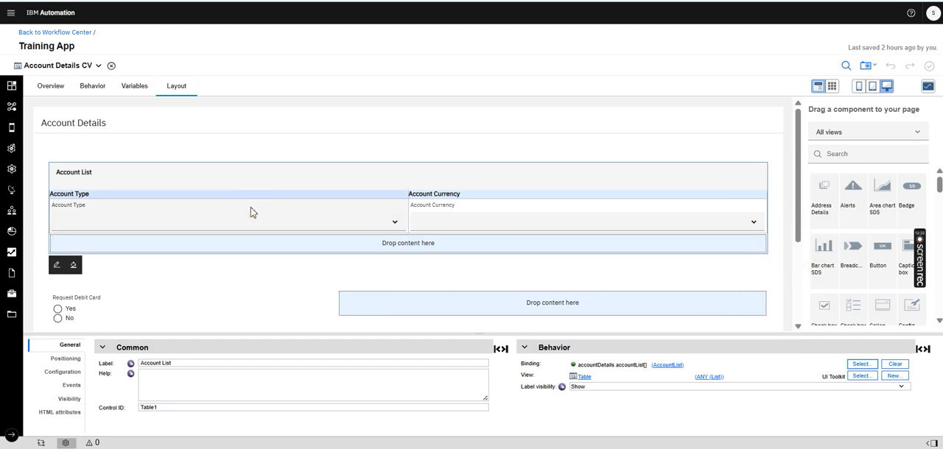
Bind the Account Type select in the Account List table to accountDetails.accountList.currentItem.accountType
{"action": "left_click", "coordinate": [313, 211]}
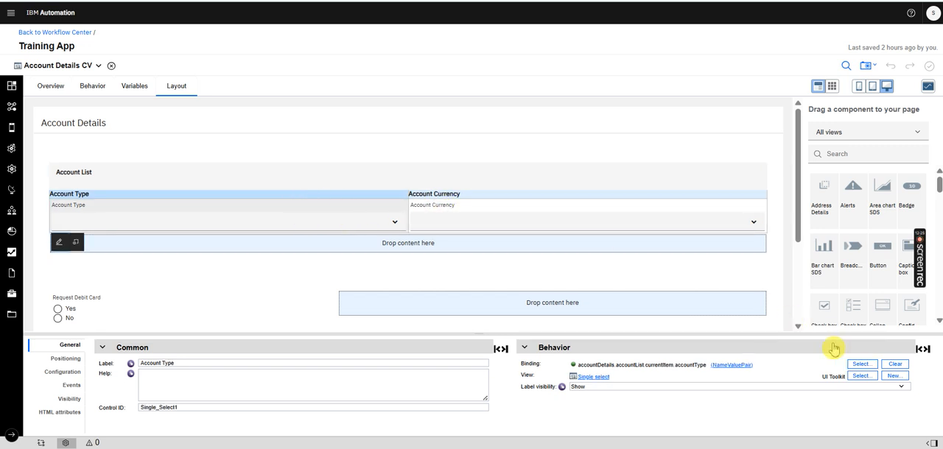
{"action": "left_click", "coordinate": [860, 365]}
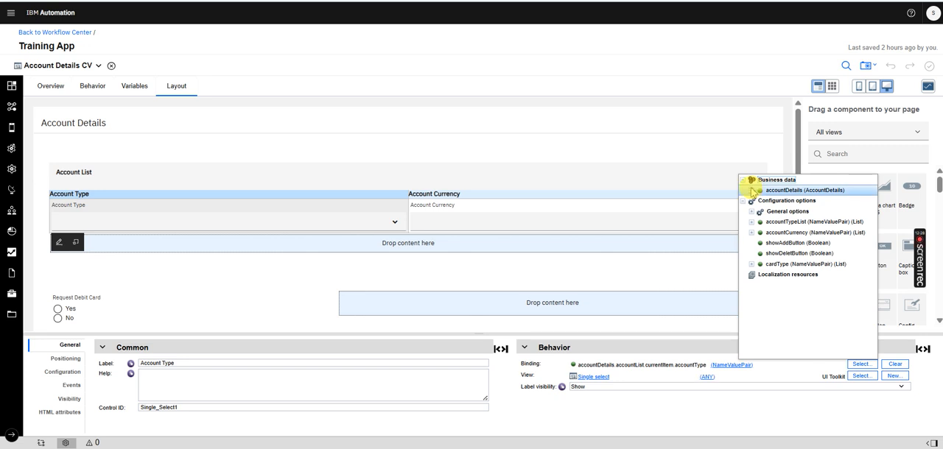
{"action": "left_click", "coordinate": [751, 191]}
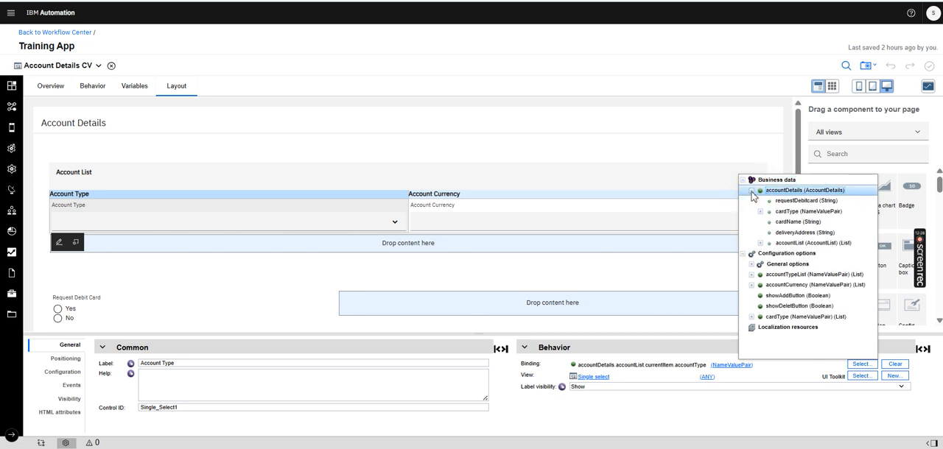
{"action": "left_click", "coordinate": [759, 244]}
{"action": "left_click", "coordinate": [769, 254]}
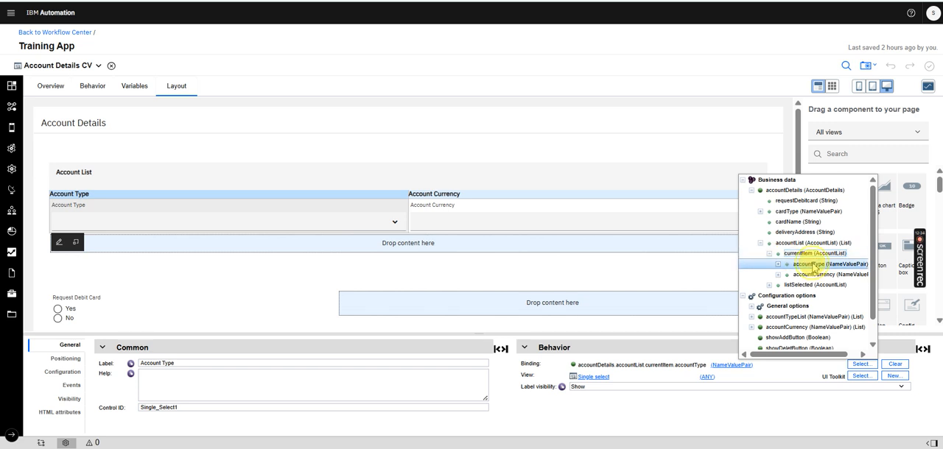
{"action": "left_click", "coordinate": [813, 266]}
Bind the Account Currency select in the Account List table to accountDetails.accountList.currentItem.accountCurrency
{"action": "left_click", "coordinate": [509, 205]}
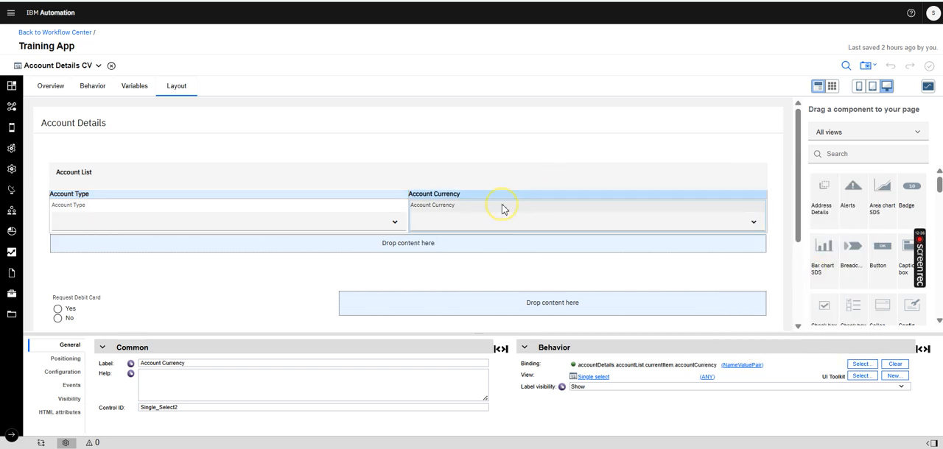
{"action": "left_click", "coordinate": [861, 364]}
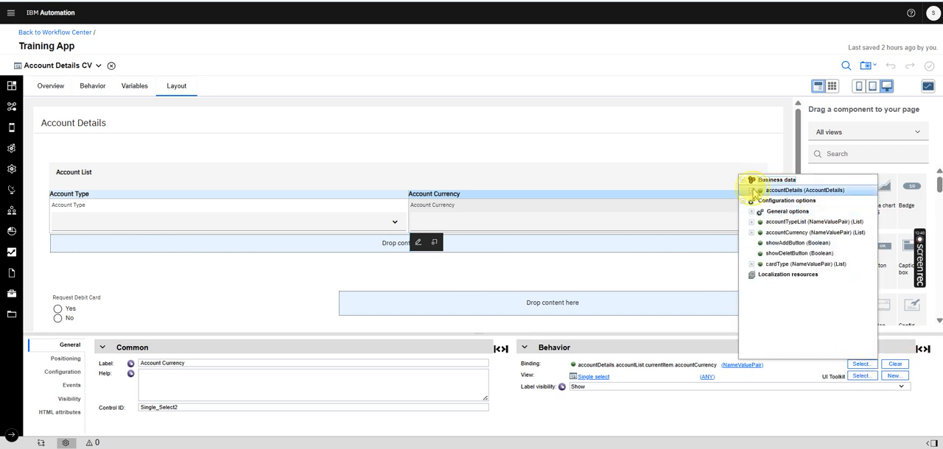
{"action": "left_click", "coordinate": [753, 191]}
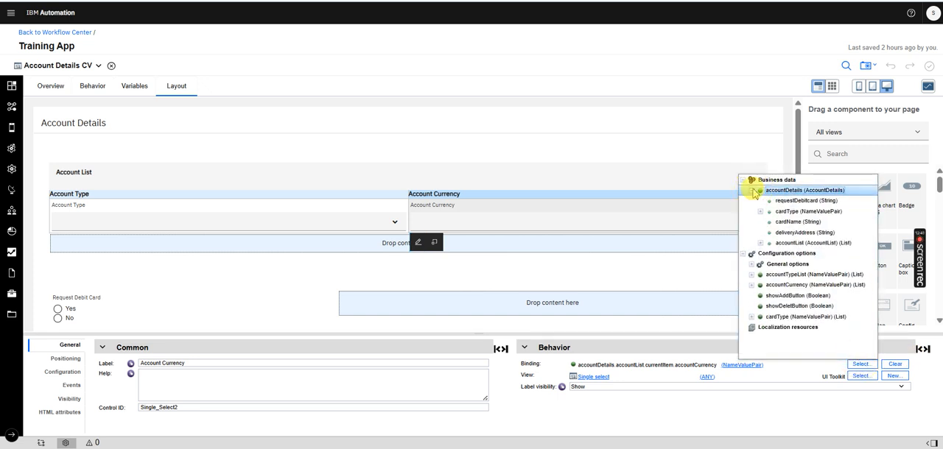
{"action": "left_click", "coordinate": [761, 244]}
{"action": "left_click", "coordinate": [769, 253]}
{"action": "left_click", "coordinate": [812, 275]}
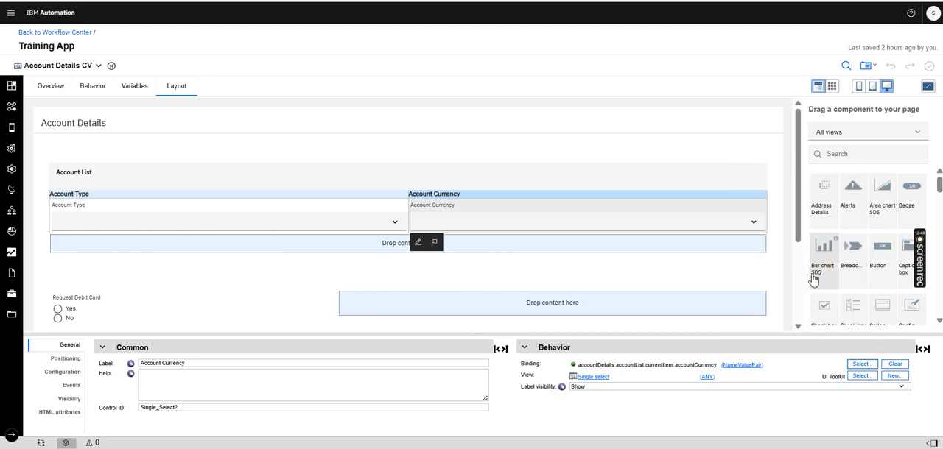
Examine the item lookup, input, selection and output business data settings of the Account Type and Account Currency selects in an enlarged properties area
{"action": "left_click", "coordinate": [290, 209]}
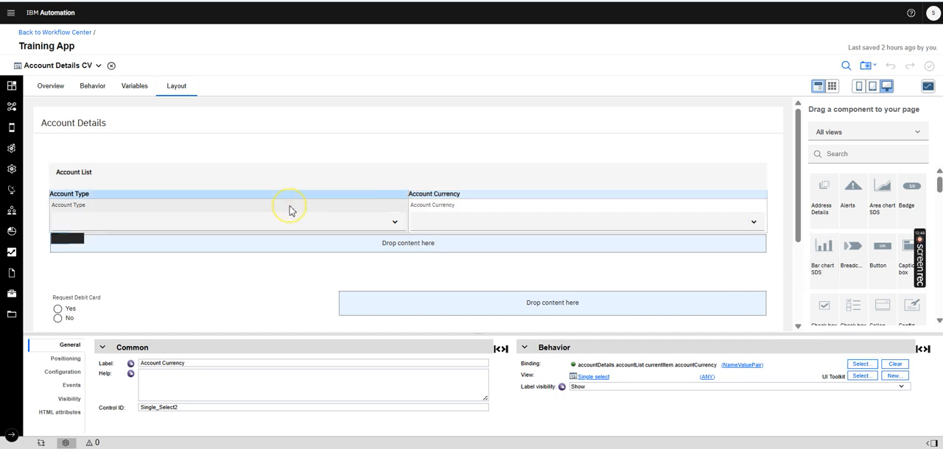
{"action": "left_click", "coordinate": [62, 372]}
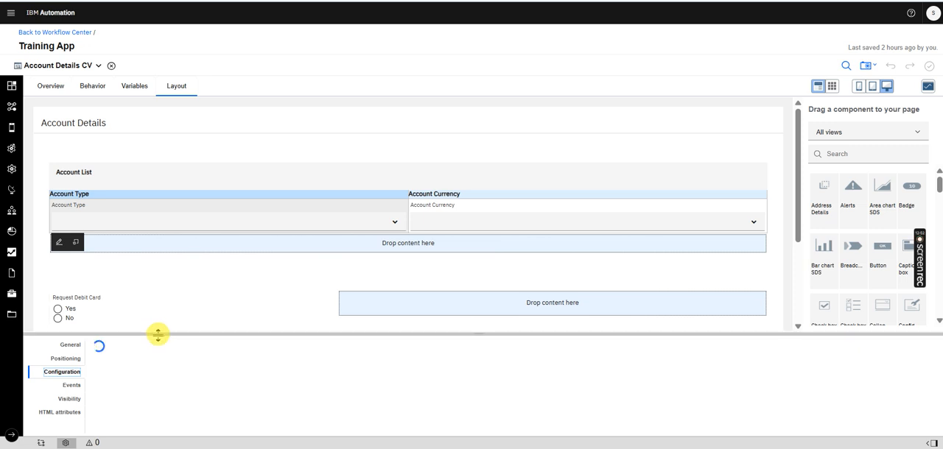
{"action": "left_click_drag", "start_coordinate": [156, 333], "coordinate": [157, 267]}
{"action": "left_click", "coordinate": [116, 301]}
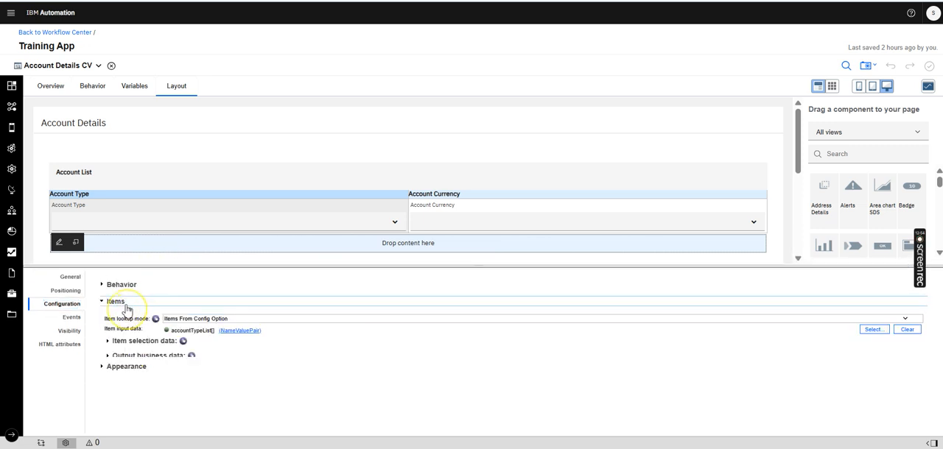
{"action": "left_click", "coordinate": [108, 341]}
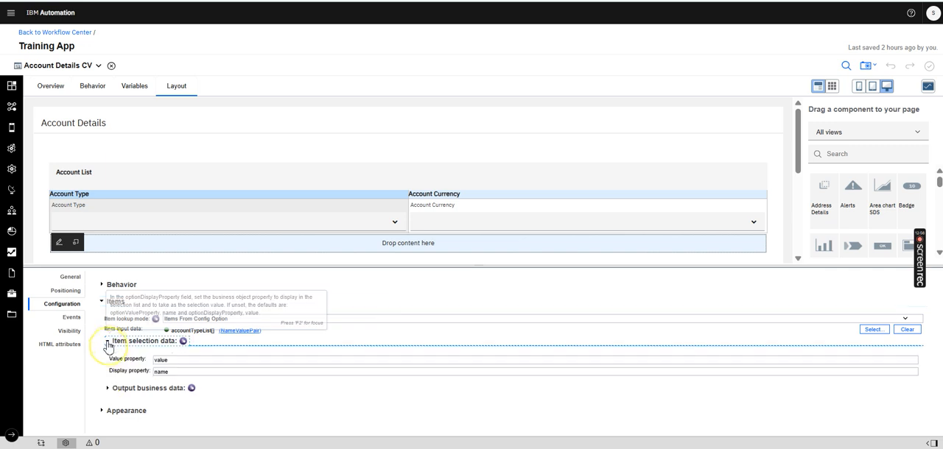
{"action": "left_click", "coordinate": [108, 388]}
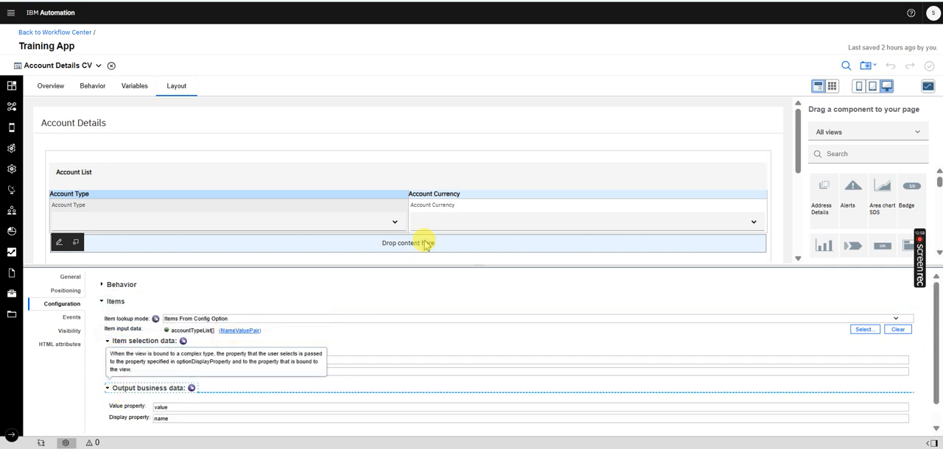
{"action": "left_click", "coordinate": [446, 209]}
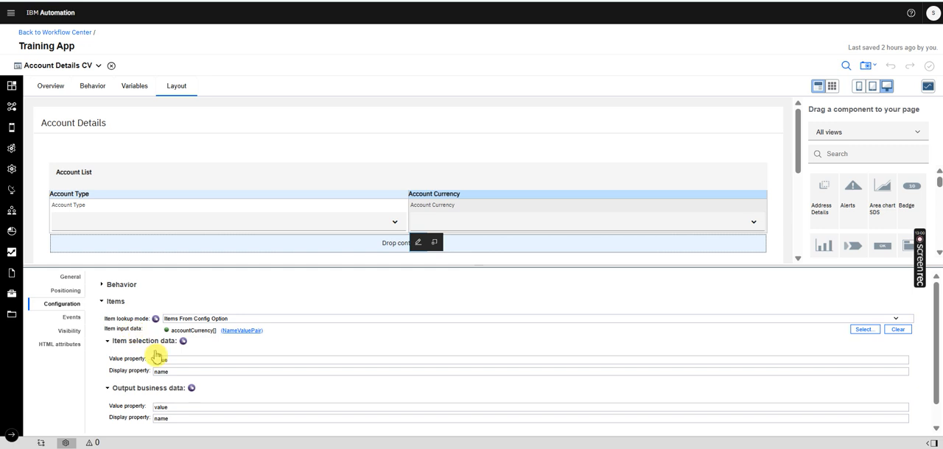
{"action": "mouse_move", "coordinate": [151, 369]}
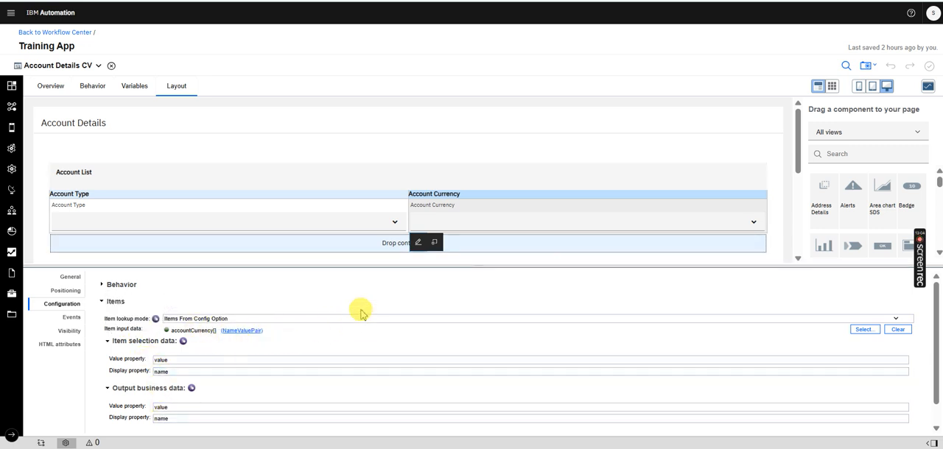
Select the Account List table again and review its general properties, including its binding
{"action": "left_click_drag", "start_coordinate": [796, 141], "coordinate": [796, 166]}
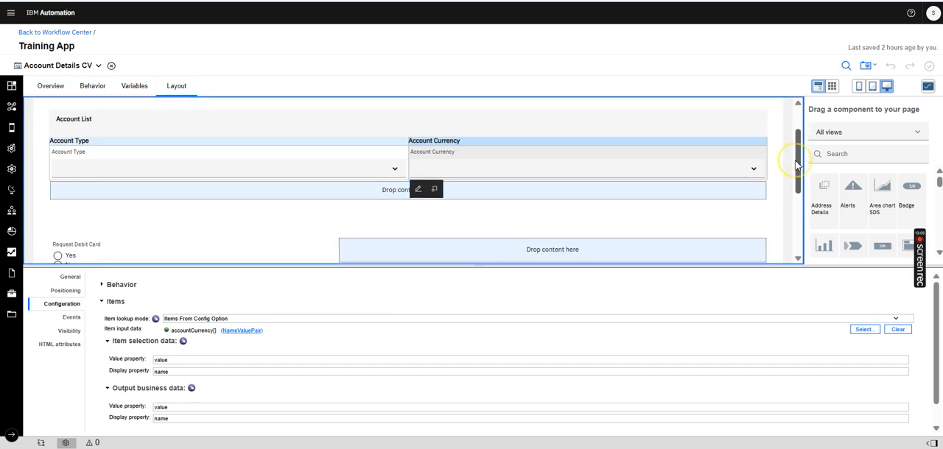
{"action": "left_click", "coordinate": [495, 131]}
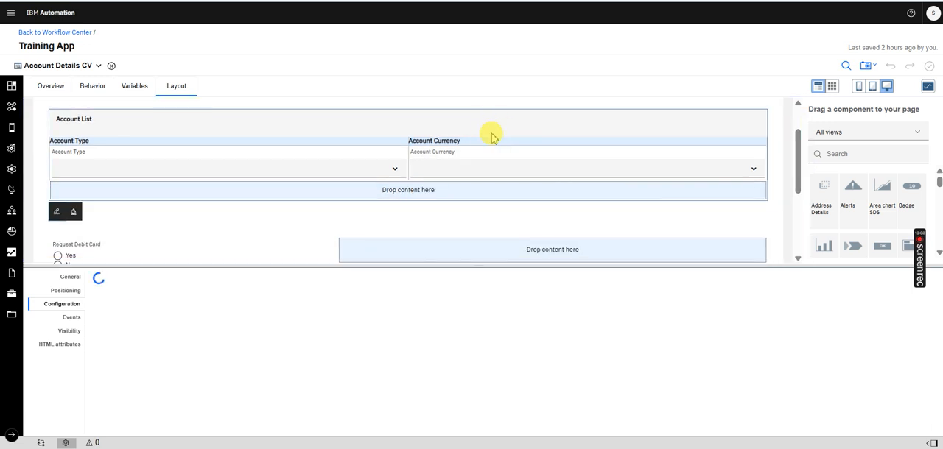
{"action": "left_click", "coordinate": [70, 277]}
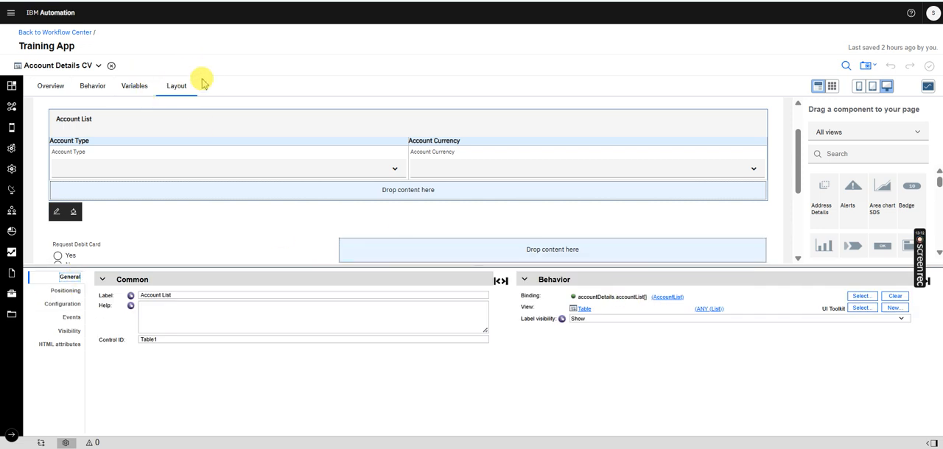
Close the Account Details CV view and review the coach section's configuration options for accountTypeList, accountCurrency, showAddButton, showDeletButton and cardType
{"action": "left_click", "coordinate": [112, 67]}
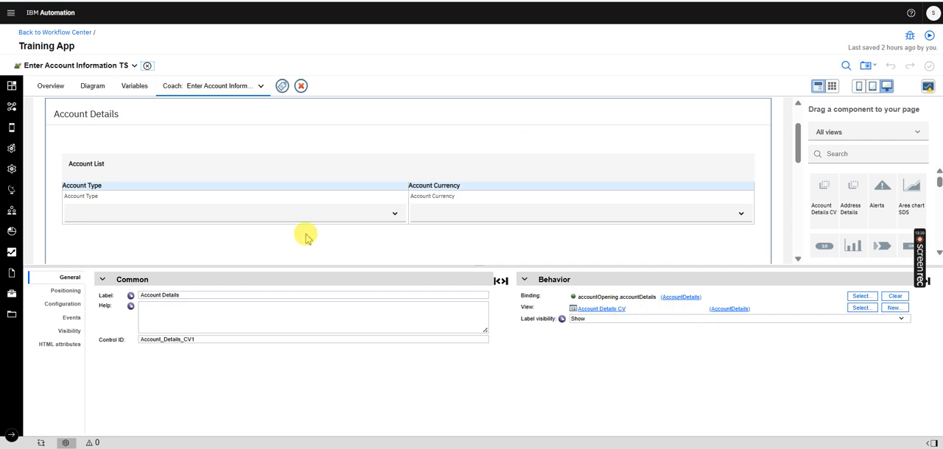
{"action": "left_click", "coordinate": [61, 306]}
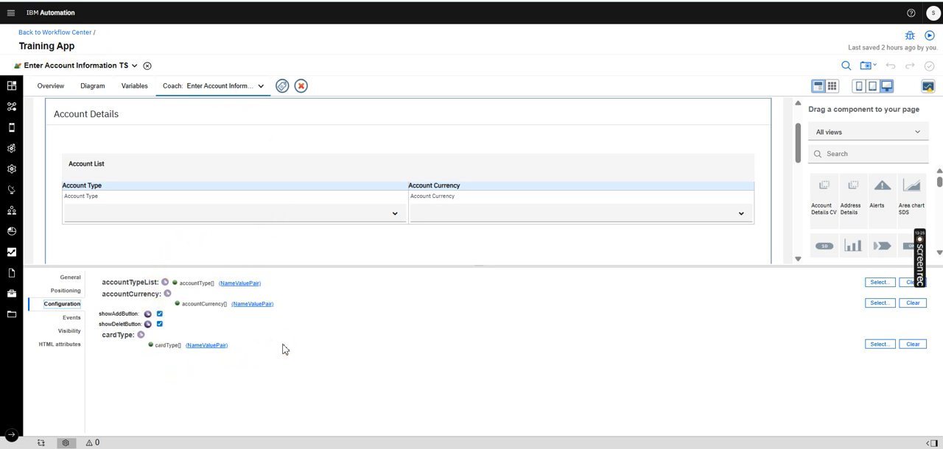
{"action": "left_click", "coordinate": [159, 313]}
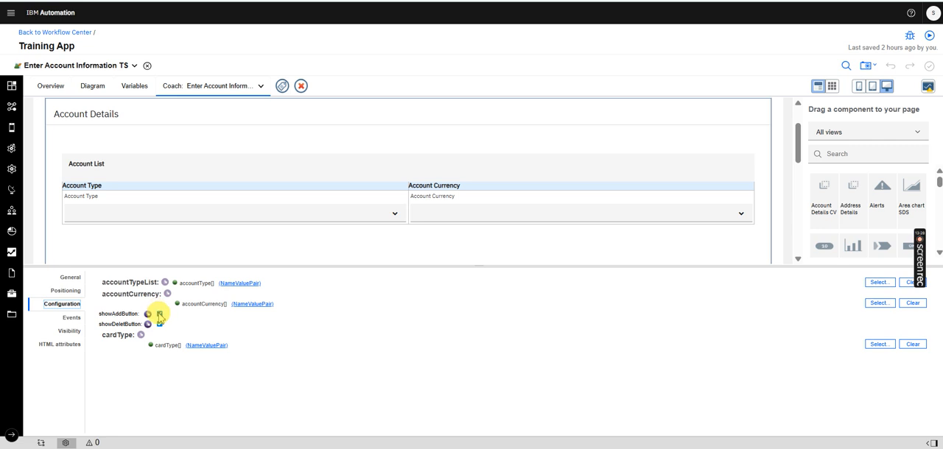
{"action": "left_click", "coordinate": [160, 324]}
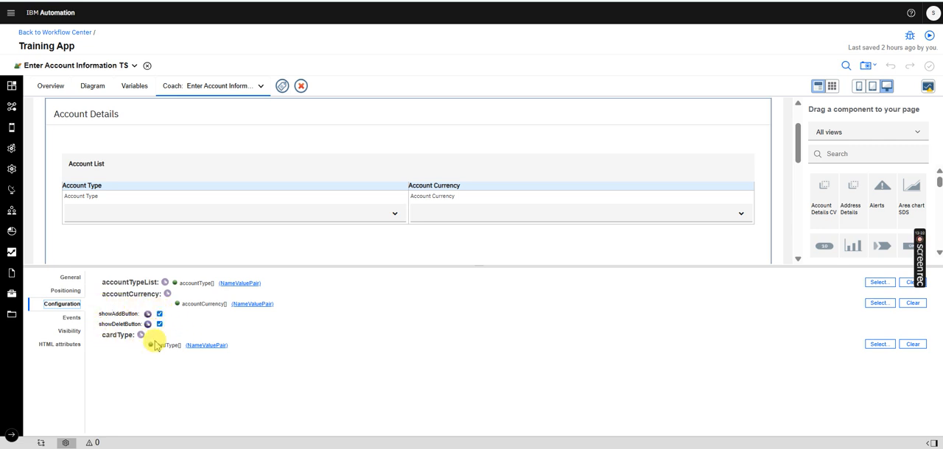
{"action": "left_click", "coordinate": [160, 314]}
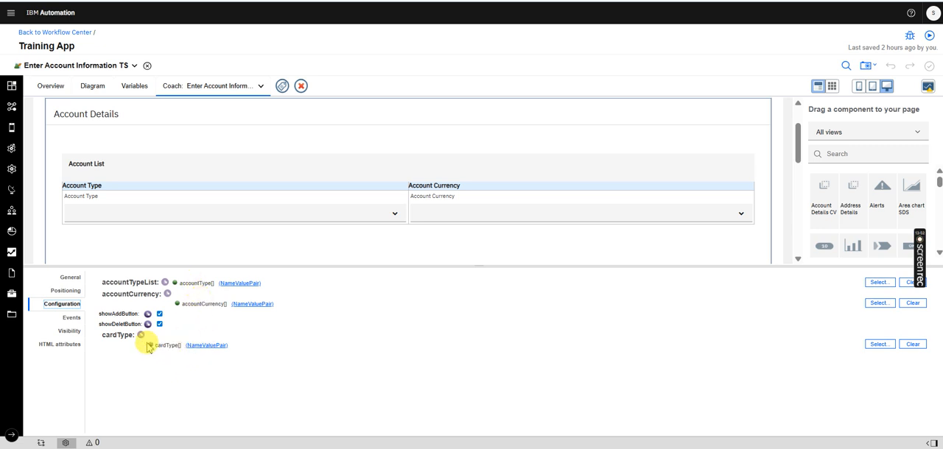
{"action": "left_click_drag", "start_coordinate": [797, 140], "coordinate": [798, 182]}
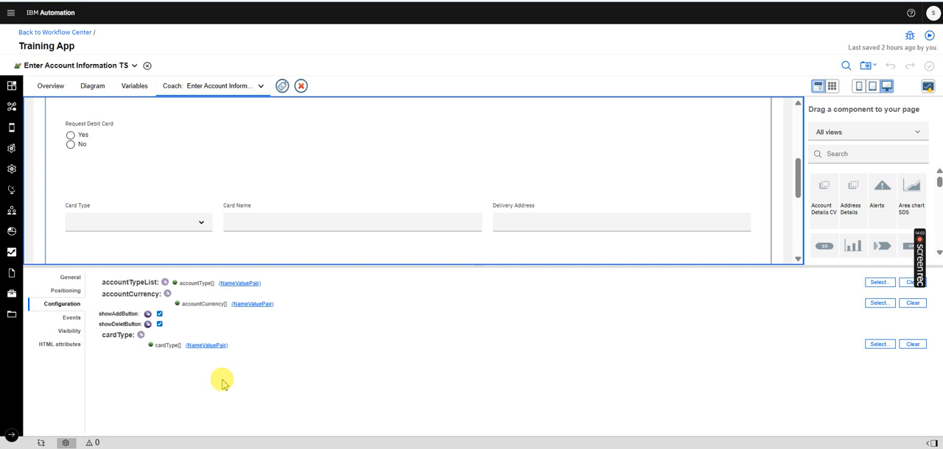
Open the script of the init LOVs activity in the Enter Account Information TS diagram
{"action": "left_click", "coordinate": [88, 90]}
{"action": "left_click", "coordinate": [139, 192]}
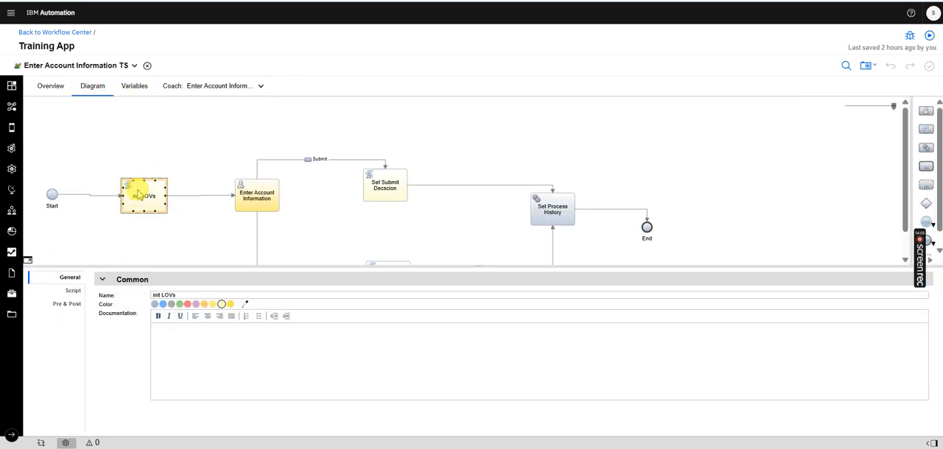
{"action": "left_click", "coordinate": [73, 292]}
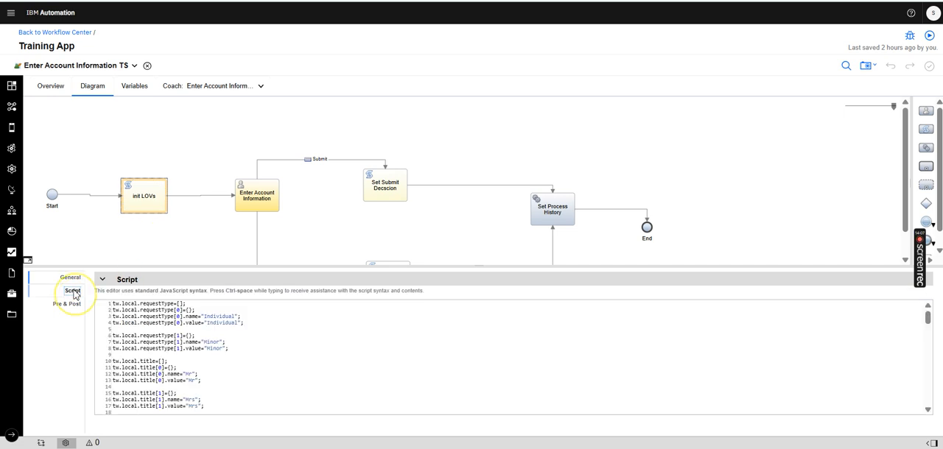
Check the definitions of the private variables accountCurrency, cardType, comment and accountType, then return to the init LOVs script in the diagram
{"action": "left_click", "coordinate": [134, 86]}
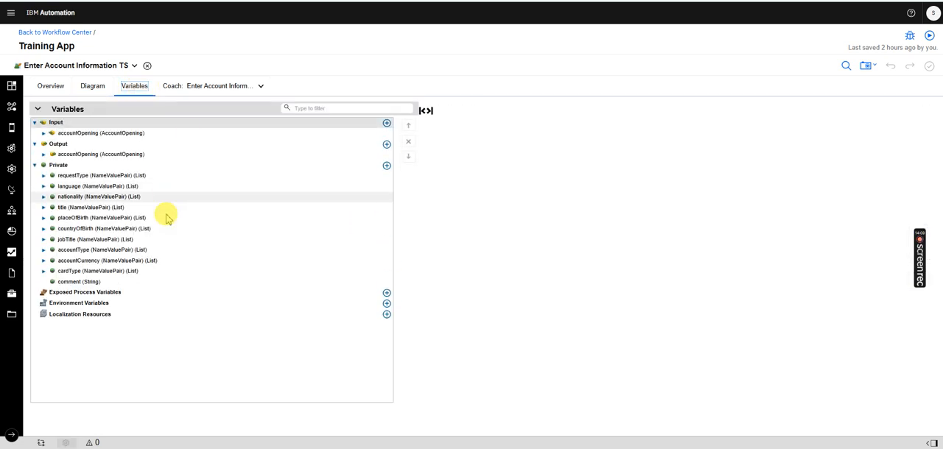
{"action": "left_click", "coordinate": [73, 261]}
{"action": "left_click", "coordinate": [87, 273]}
{"action": "left_click", "coordinate": [83, 282]}
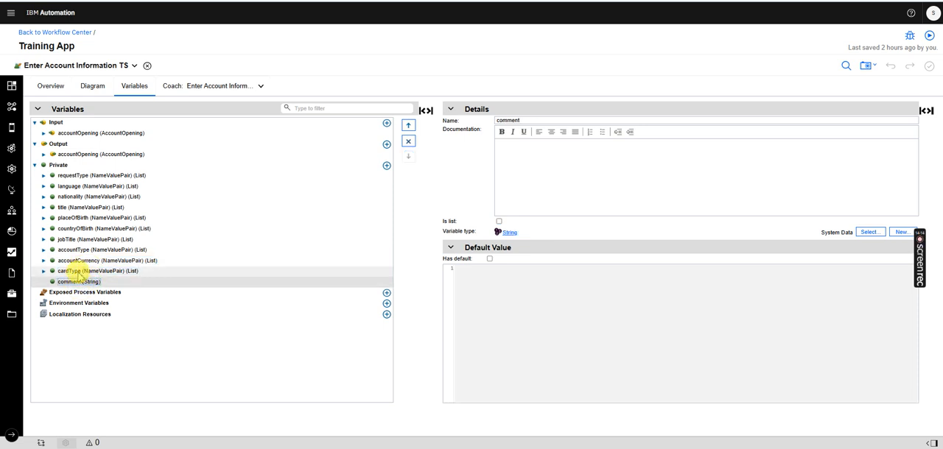
{"action": "left_click", "coordinate": [76, 272]}
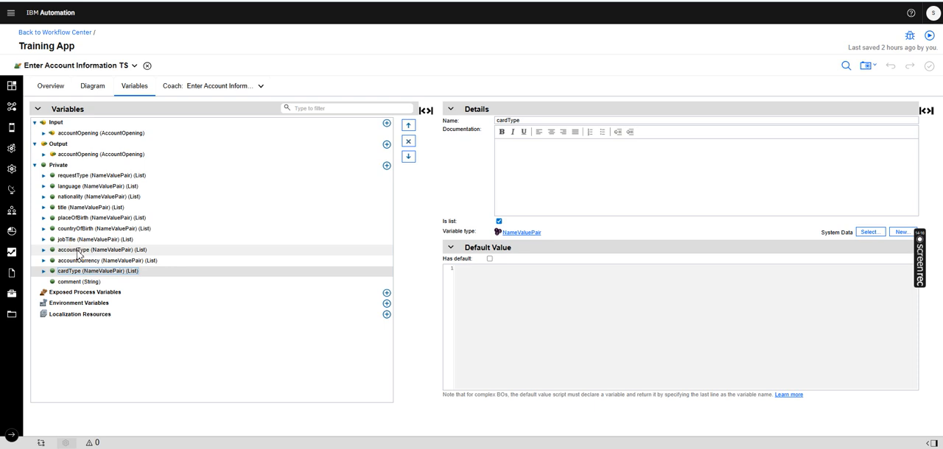
{"action": "left_click", "coordinate": [78, 272]}
{"action": "left_click", "coordinate": [80, 272]}
{"action": "left_click", "coordinate": [80, 252]}
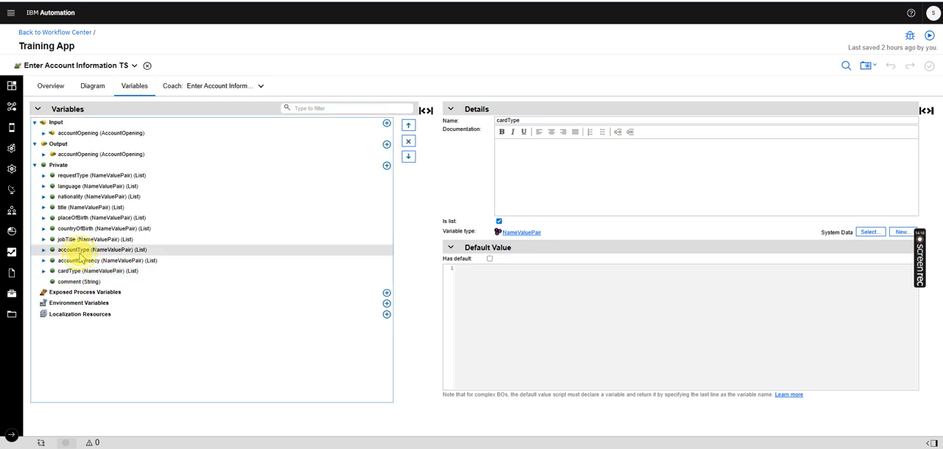
{"action": "left_click", "coordinate": [389, 167]}
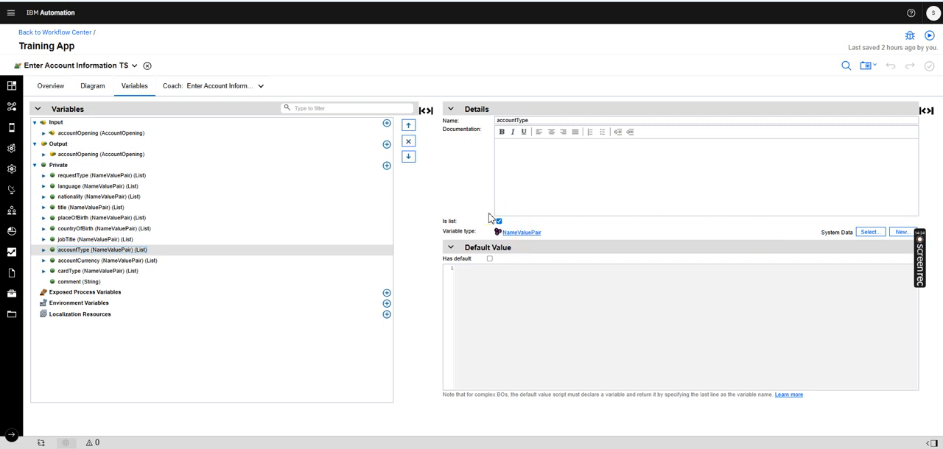
{"action": "left_click", "coordinate": [92, 86]}
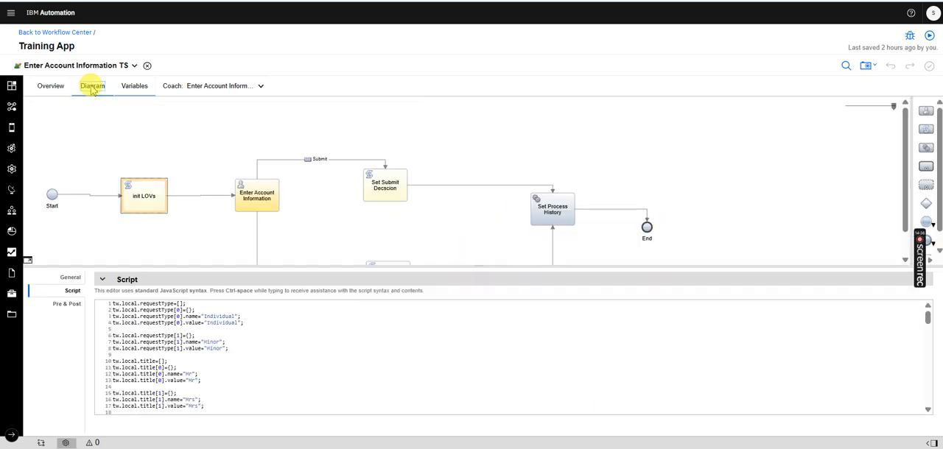
Enlarge the init LOVs script and review the accountType, accountCurrency and cardType list definitions near its end
{"action": "left_click_drag", "start_coordinate": [233, 267], "coordinate": [257, 84]}
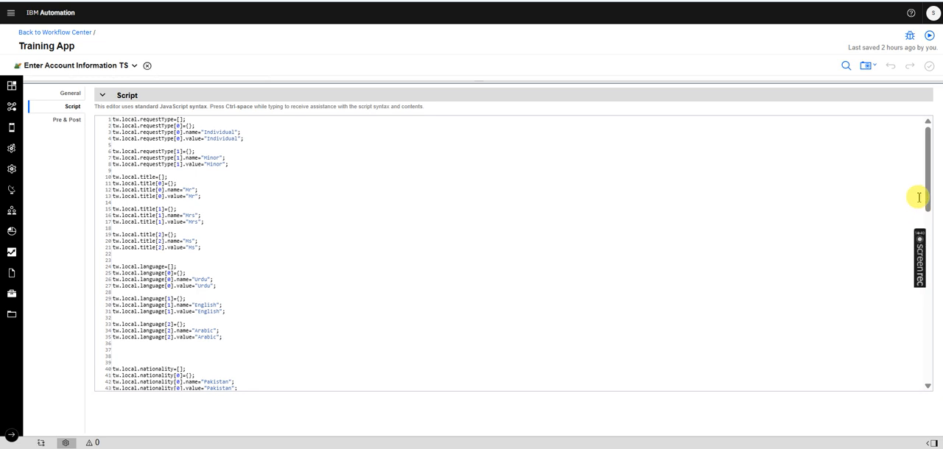
{"action": "left_click_drag", "start_coordinate": [928, 169], "coordinate": [918, 240]}
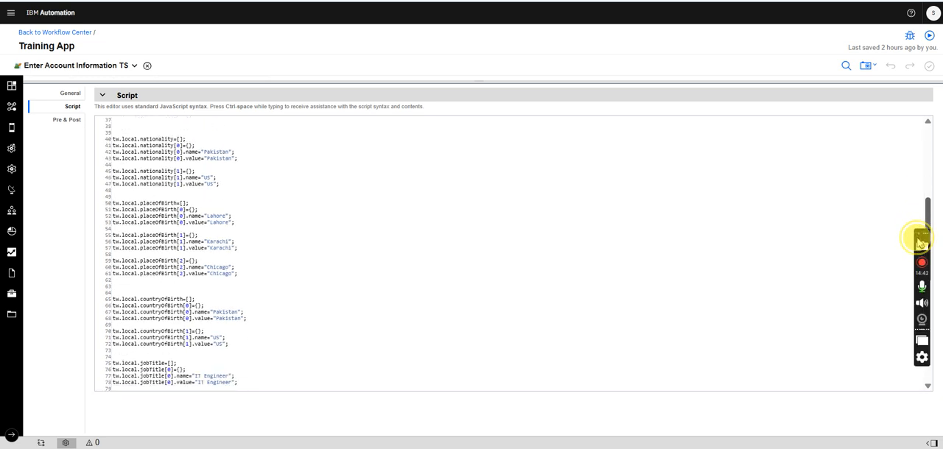
{"action": "left_click_drag", "start_coordinate": [918, 242], "coordinate": [911, 349]}
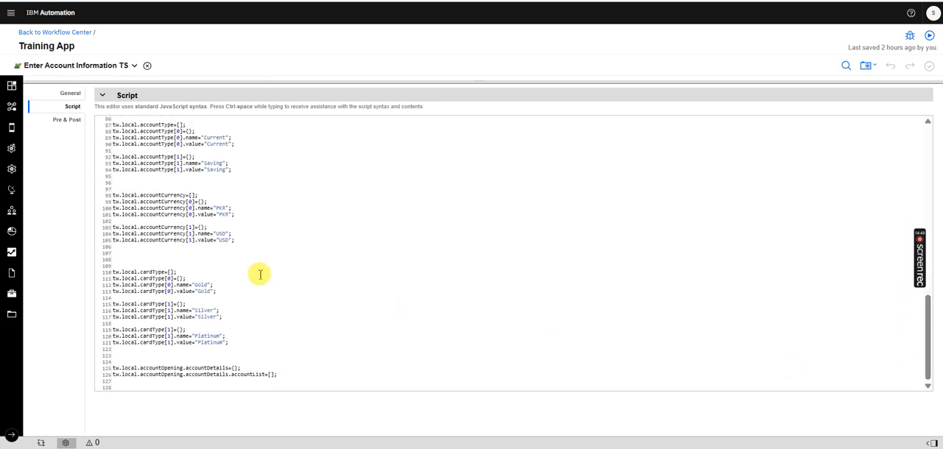
{"action": "left_click", "coordinate": [184, 208]}
{"action": "left_click", "coordinate": [177, 291]}
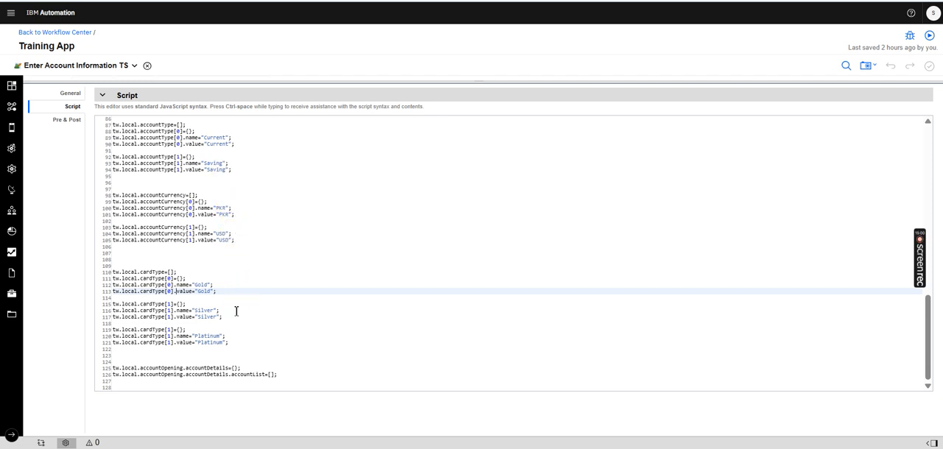
{"action": "left_click", "coordinate": [243, 341]}
{"action": "left_click_drag", "start_coordinate": [236, 344], "coordinate": [105, 123]}
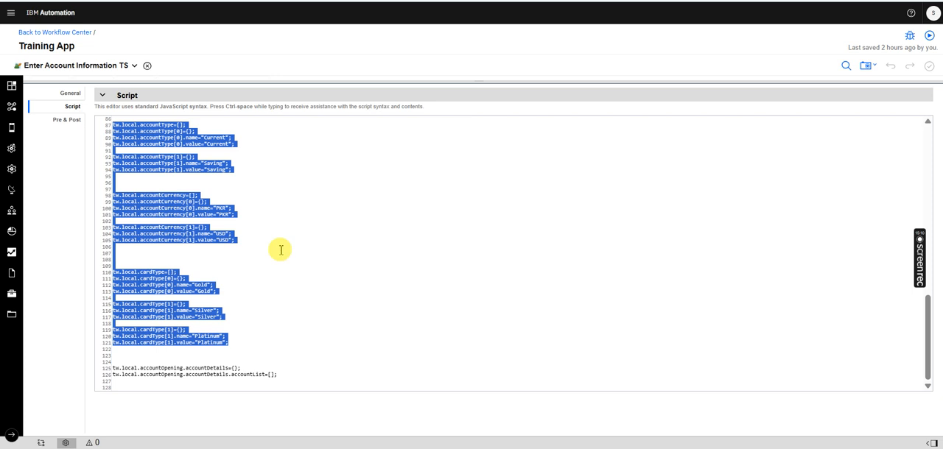
Insert a blank line in the script directly above the tw.local.accountOpening.accountDetails={} initialization
{"action": "left_click", "coordinate": [214, 368]}
{"action": "left_click", "coordinate": [148, 361]}
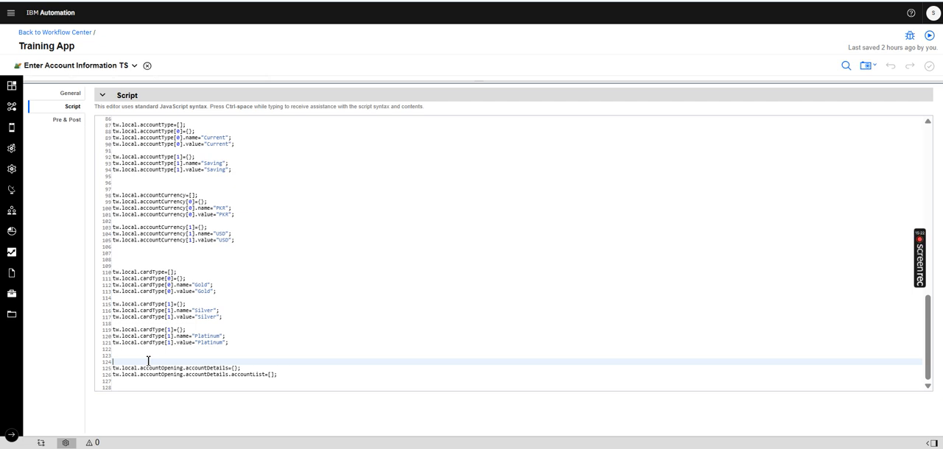
{"action": "key", "text": "Down"}
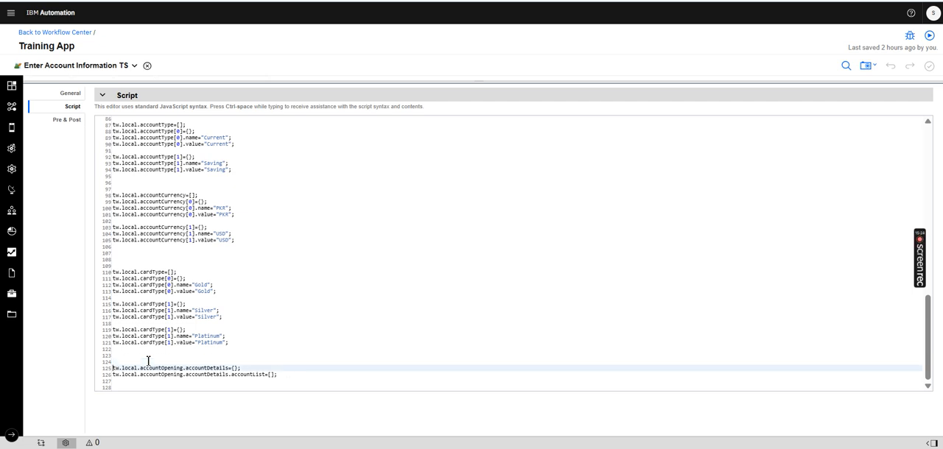
{"action": "key", "text": "Return"}
{"action": "key", "text": "Up"}
{"action": "key", "text": "Up"}
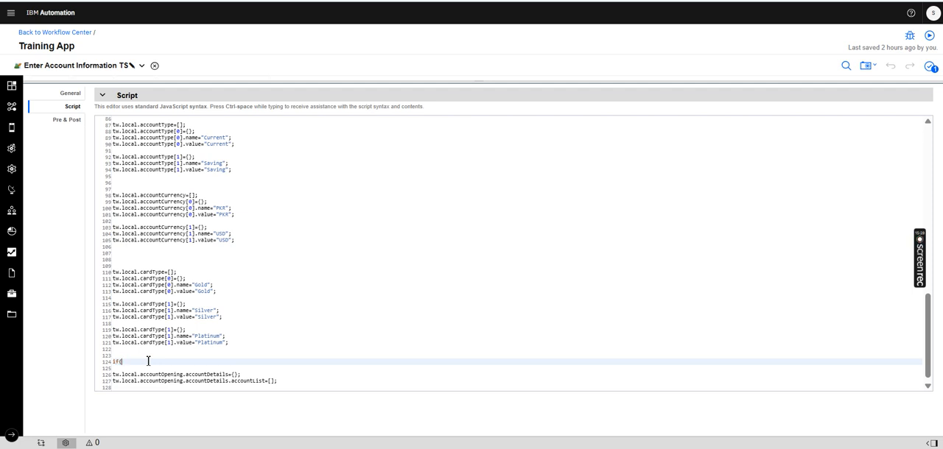
Write the condition if(tw.local.accountOpening.accountDetails==null){ above the accountDetails and accountList initialization lines
{"action": "type", "text": "if(tw."}
{"action": "key", "text": "Down"}
{"action": "key", "text": "Down"}
{"action": "key", "text": "Down"}
{"action": "key", "text": "Down"}
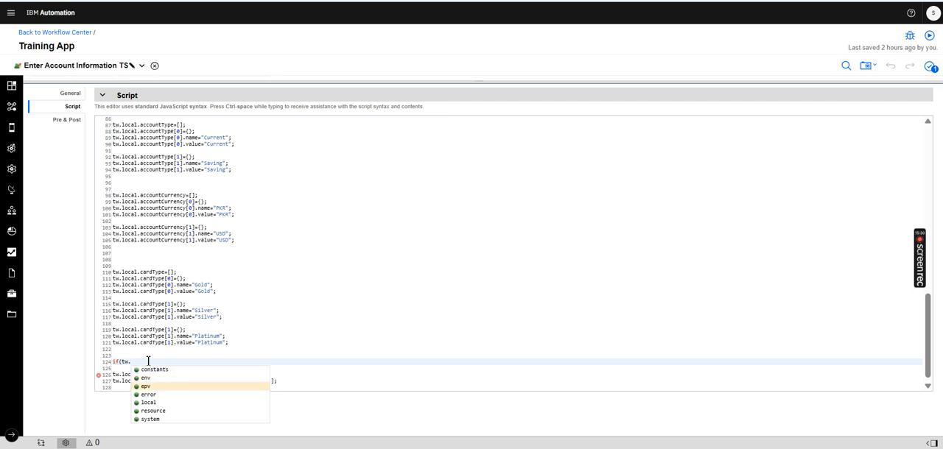
{"action": "key", "text": "Return"}
{"action": "type", "text": "."}
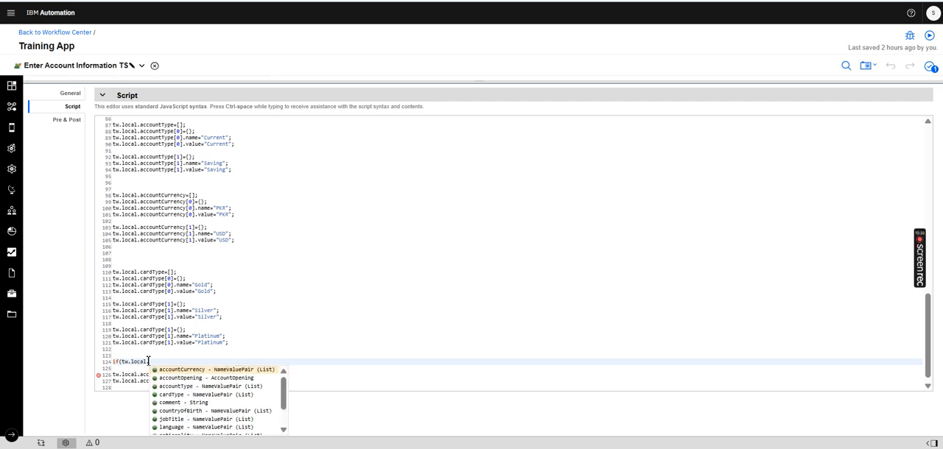
{"action": "type", "text": "a"}
{"action": "key", "text": "Down"}
{"action": "key", "text": "Return"}
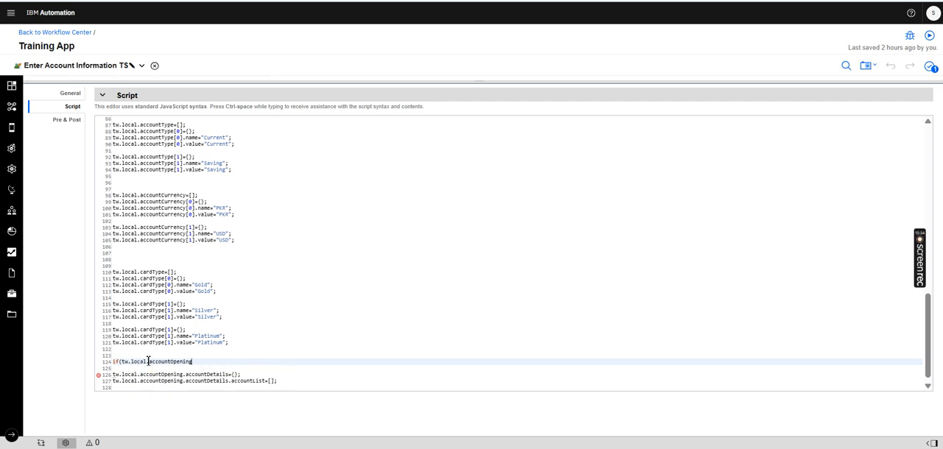
{"action": "type", "text": ".a"}
{"action": "key", "text": "Down"}
{"action": "key", "text": "Up"}
{"action": "key", "text": "Return"}
Close the if block with } below the accountList initialization and save the service
{"action": "key", "text": "Down"}
{"action": "key", "text": "Down"}
{"action": "key", "text": "Down"}
{"action": "key", "text": "Down"}
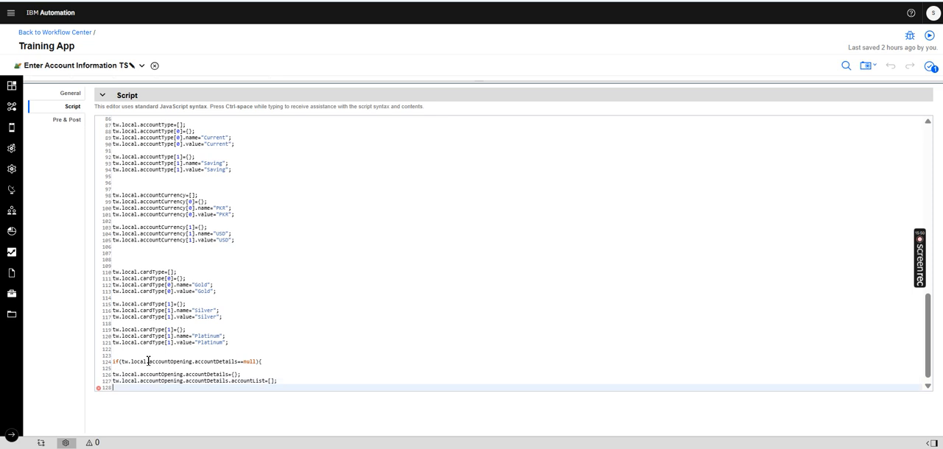
{"action": "key", "text": "Return"}
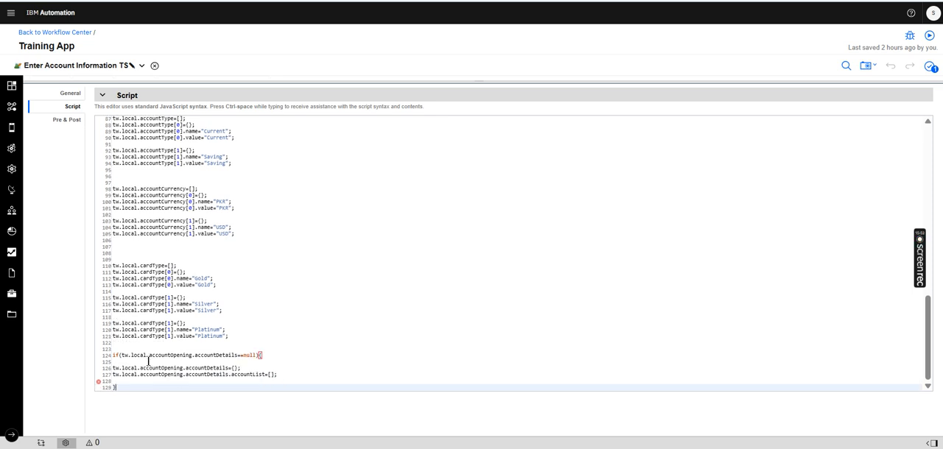
{"action": "key", "text": "ctrl+s"}
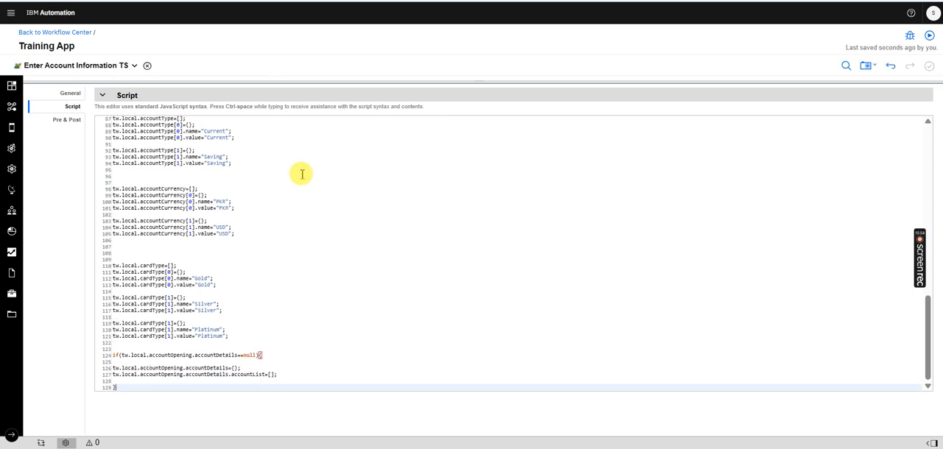
In the coach's Account Details configuration, map accountTypeList to accountType, accountCurrency to accountCurrency, and cardType to cardType
{"action": "left_click_drag", "start_coordinate": [309, 82], "coordinate": [282, 304]}
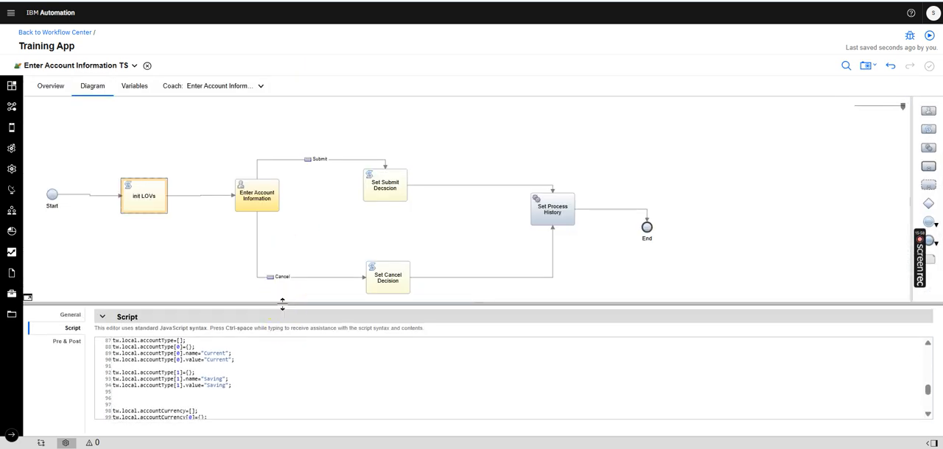
{"action": "left_click", "coordinate": [244, 86]}
{"action": "left_click", "coordinate": [238, 99]}
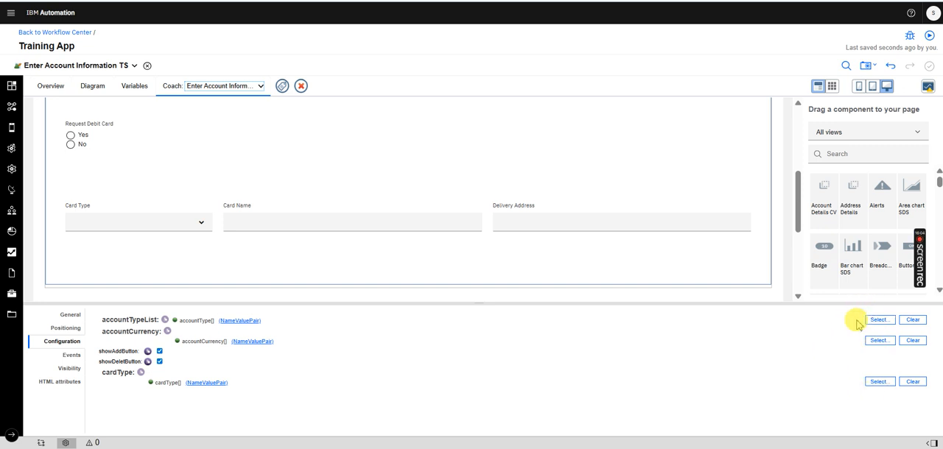
{"action": "left_click", "coordinate": [878, 321]}
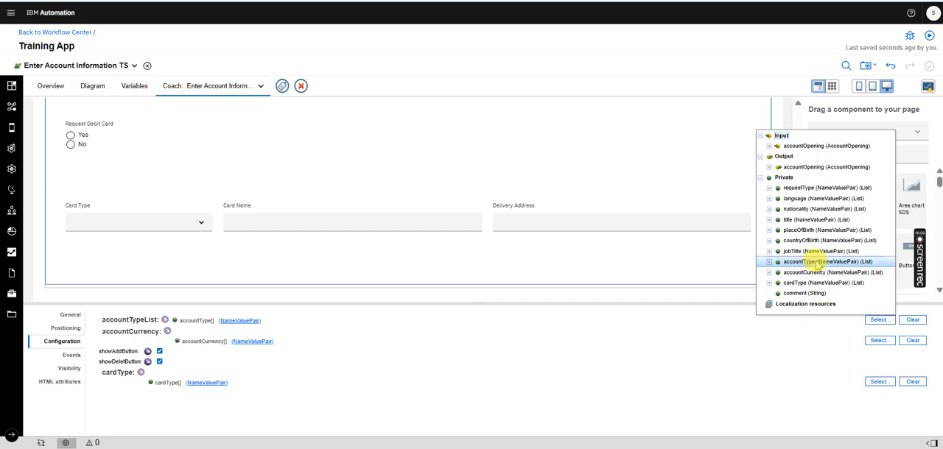
{"action": "left_click", "coordinate": [816, 263]}
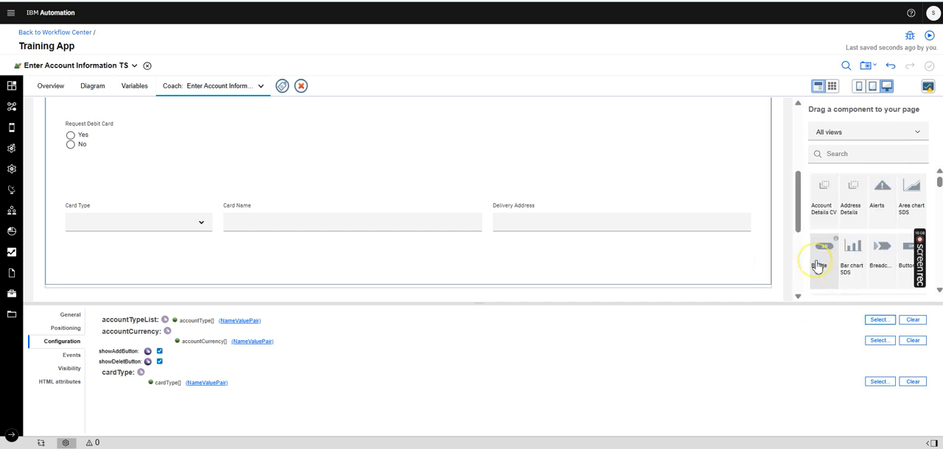
{"action": "left_click", "coordinate": [877, 341]}
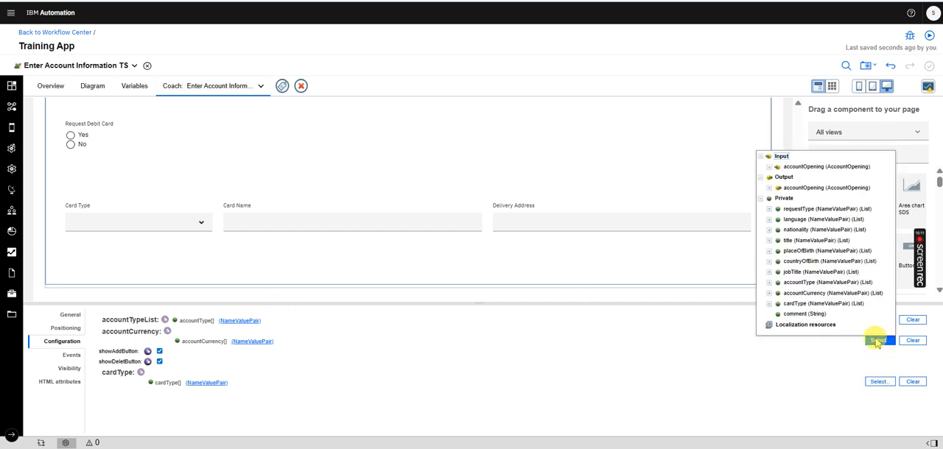
{"action": "left_click", "coordinate": [805, 295]}
{"action": "left_click", "coordinate": [881, 384]}
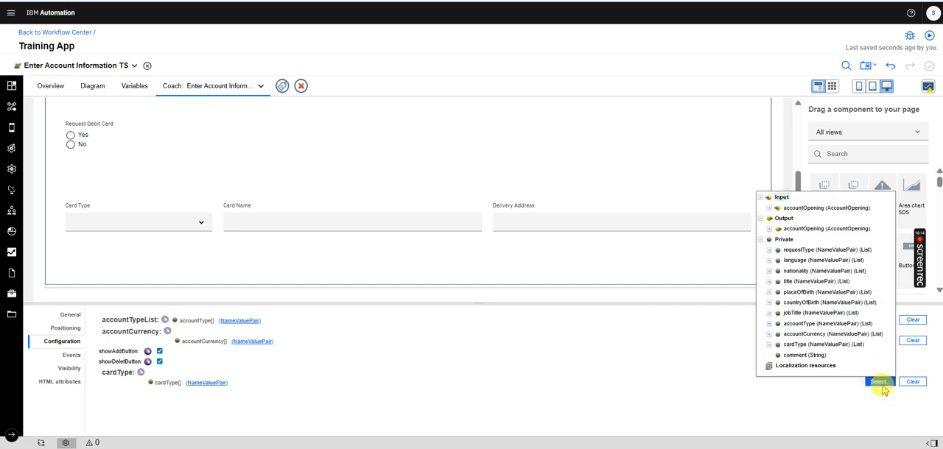
{"action": "left_click", "coordinate": [815, 345]}
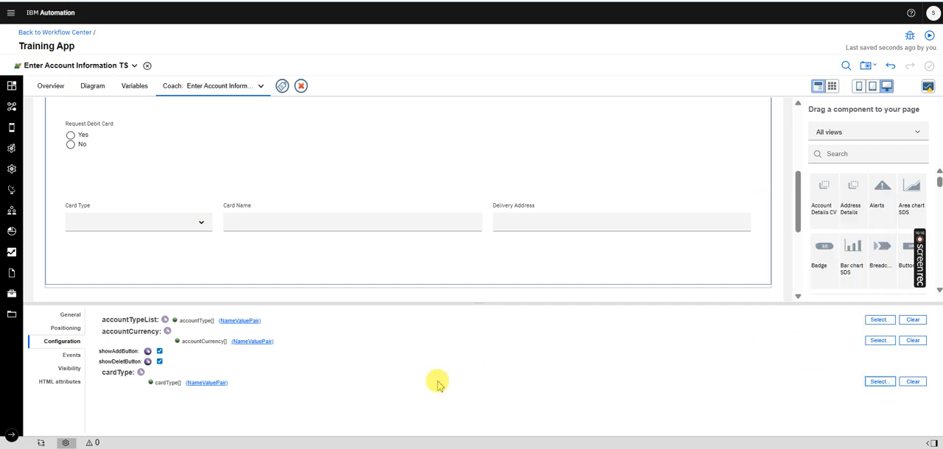
Run the Enter Account Information TS service to test the coach, then return to the designer
{"action": "left_click_drag", "start_coordinate": [798, 177], "coordinate": [792, 122]}
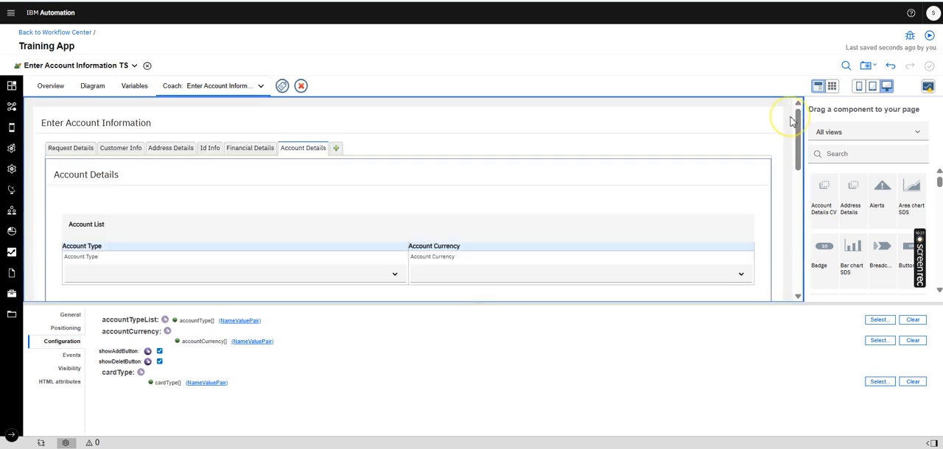
{"action": "left_click", "coordinate": [929, 37]}
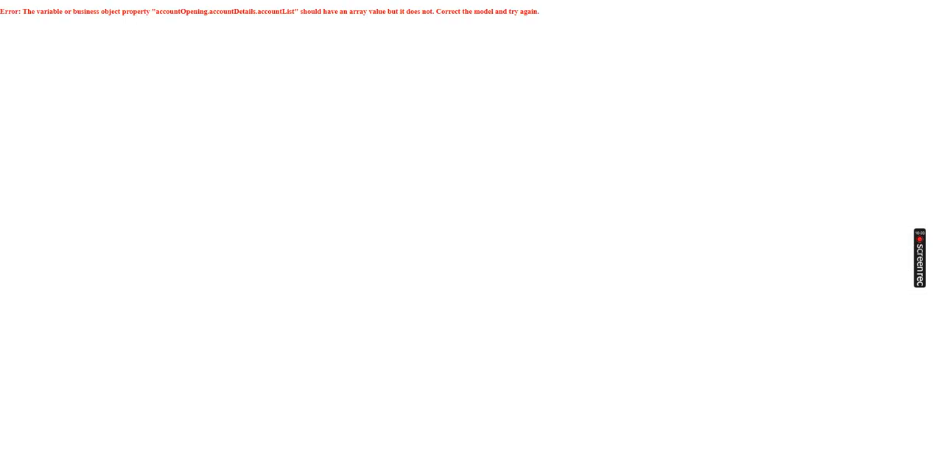
{"action": "mouse_move", "coordinate": [909, 1]}
{"action": "left_click", "coordinate": [887, 1]}
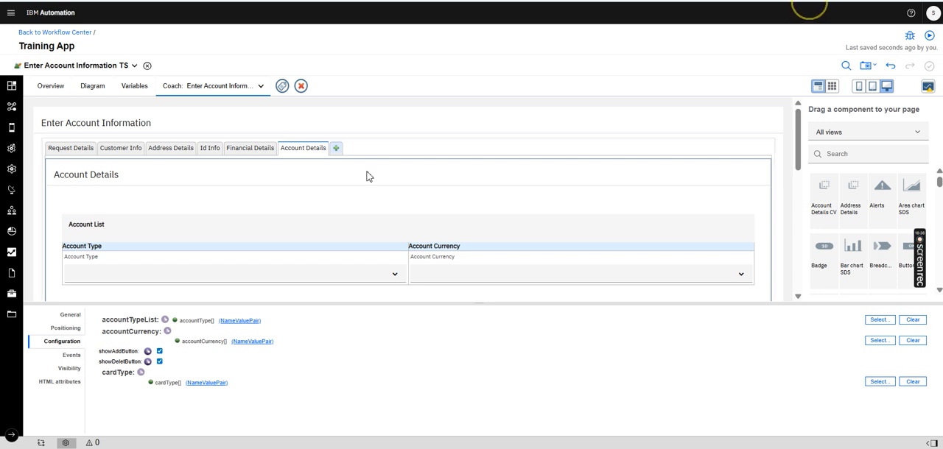
Debug the Enter Account Information TS service from its diagram and advance past the init LOVs activity
{"action": "left_click", "coordinate": [93, 86]}
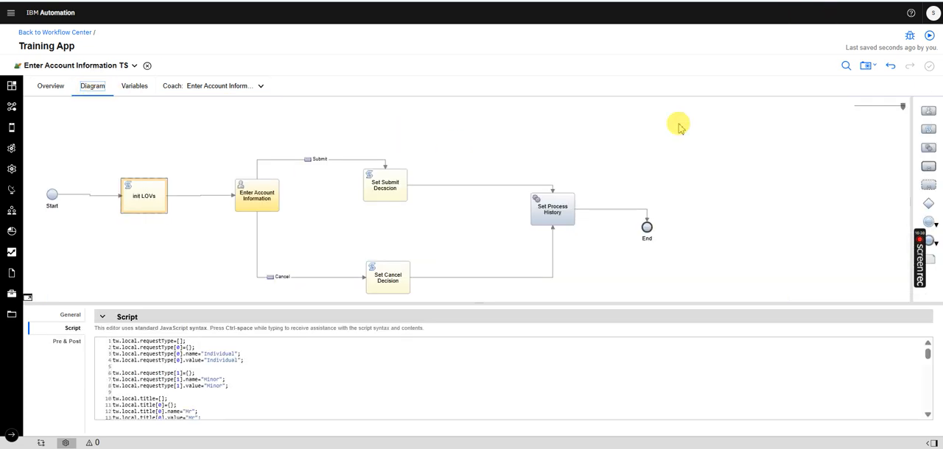
{"action": "left_click", "coordinate": [910, 36]}
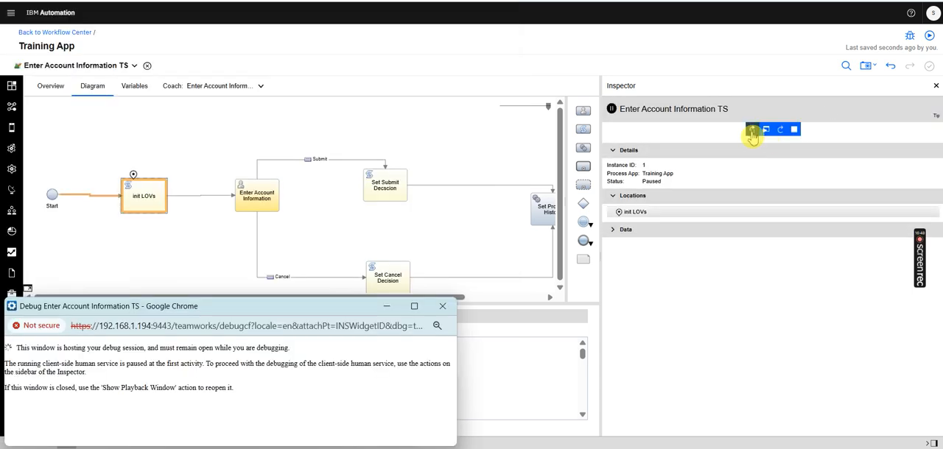
{"action": "left_click", "coordinate": [750, 131]}
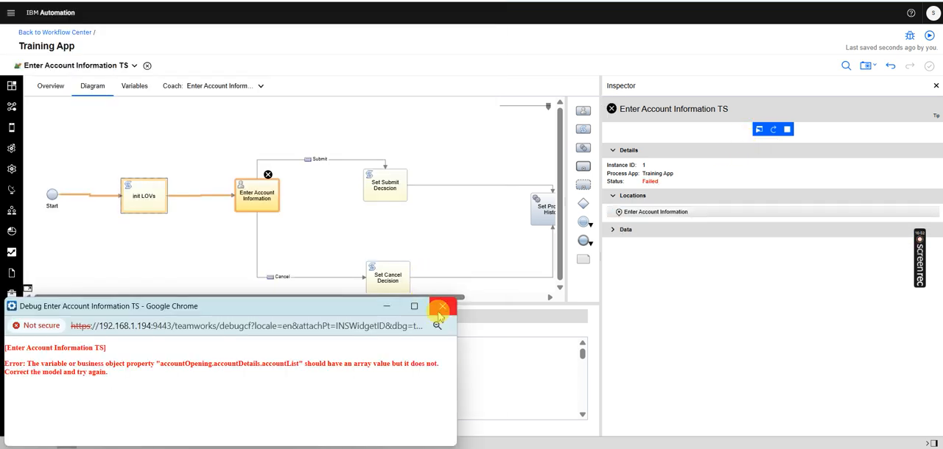
Check the general properties and binding of the coach's Account Details section, then open its Account Details CV view
{"action": "left_click", "coordinate": [236, 85]}
{"action": "left_click", "coordinate": [238, 96]}
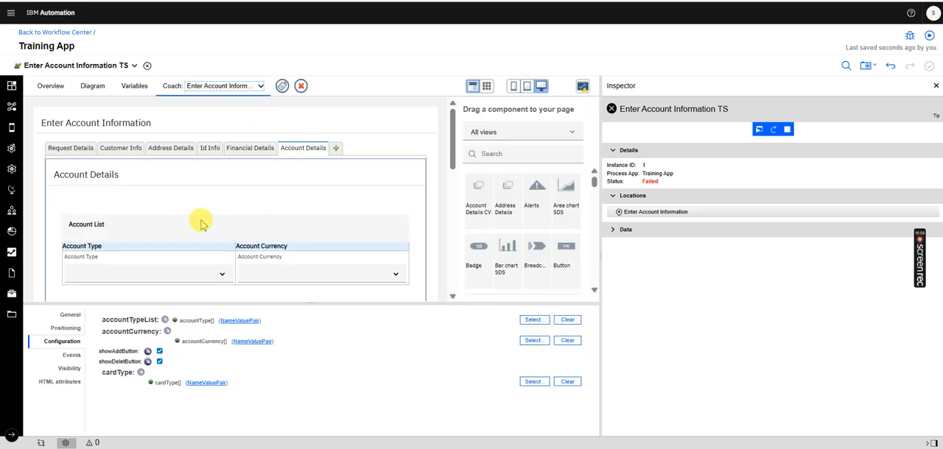
{"action": "left_click", "coordinate": [70, 315]}
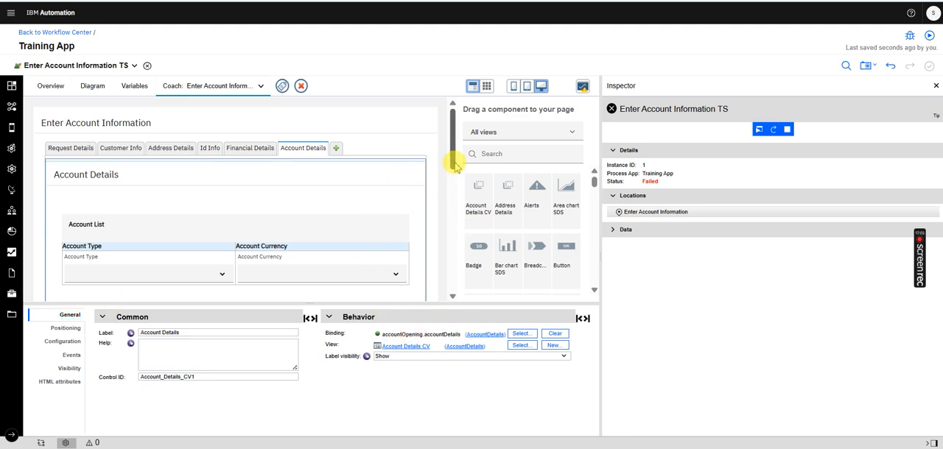
{"action": "left_click_drag", "start_coordinate": [448, 153], "coordinate": [448, 170]}
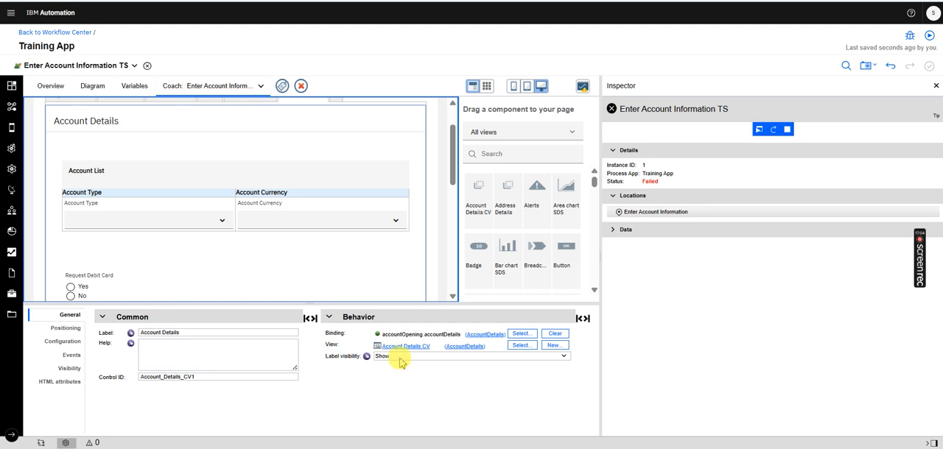
{"action": "left_click", "coordinate": [403, 353]}
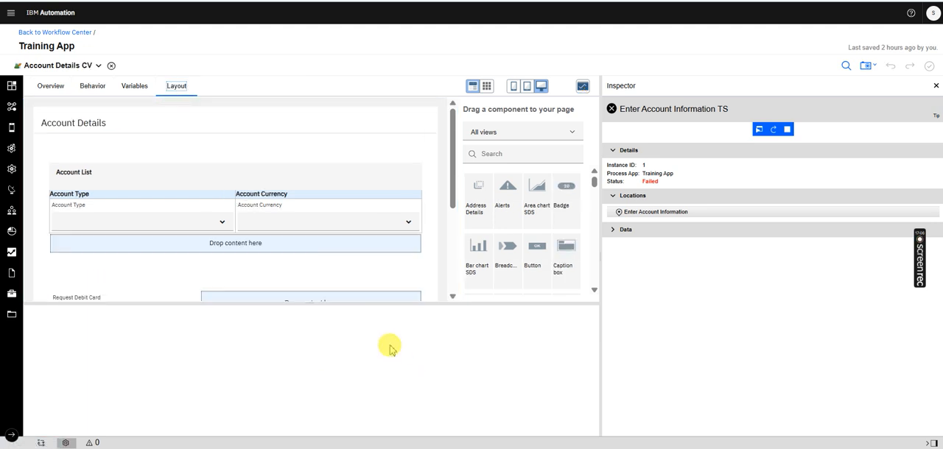
Review the bindings of the Account List table and its Account Type and Account Currency columns in the view layout
{"action": "left_click", "coordinate": [381, 171]}
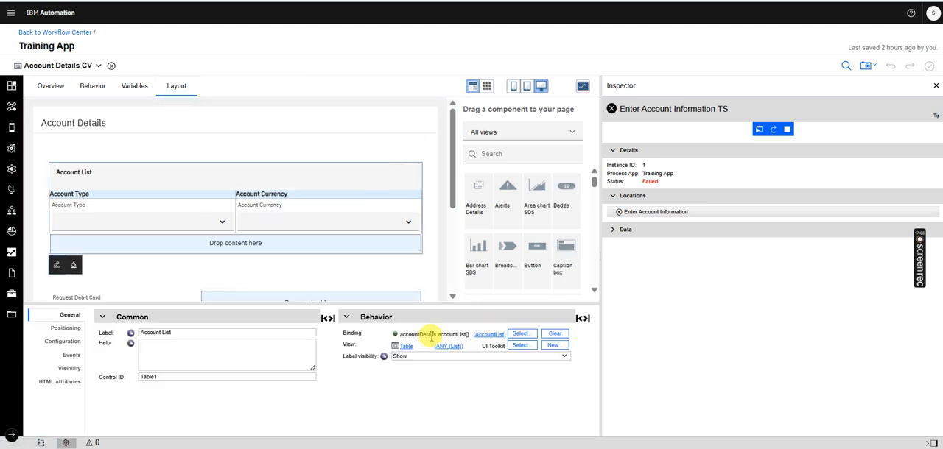
{"action": "left_click", "coordinate": [188, 209]}
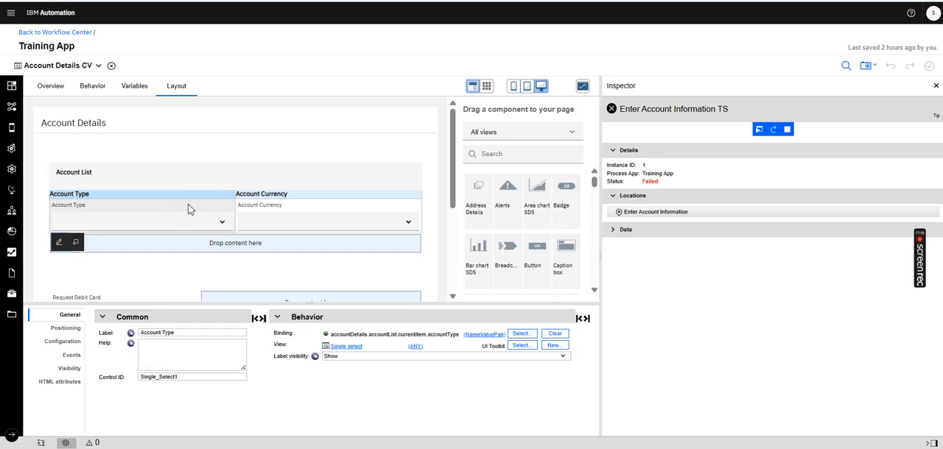
{"action": "left_click", "coordinate": [293, 213]}
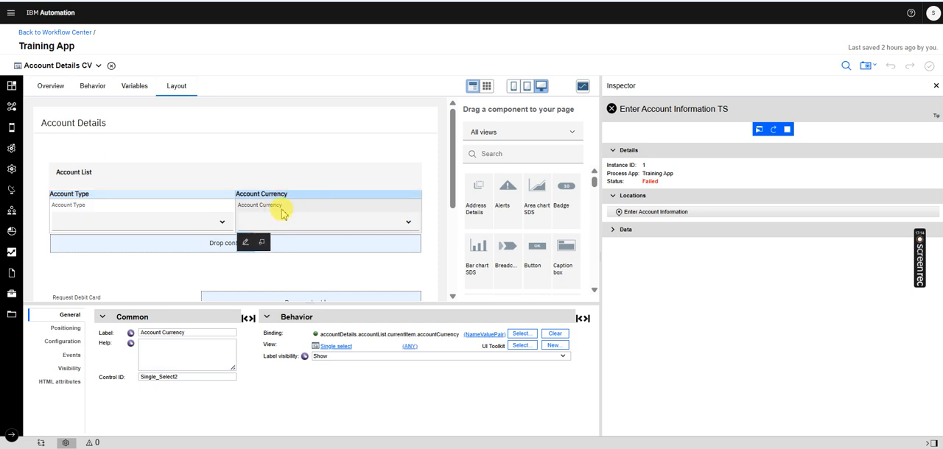
{"action": "left_click", "coordinate": [234, 168]}
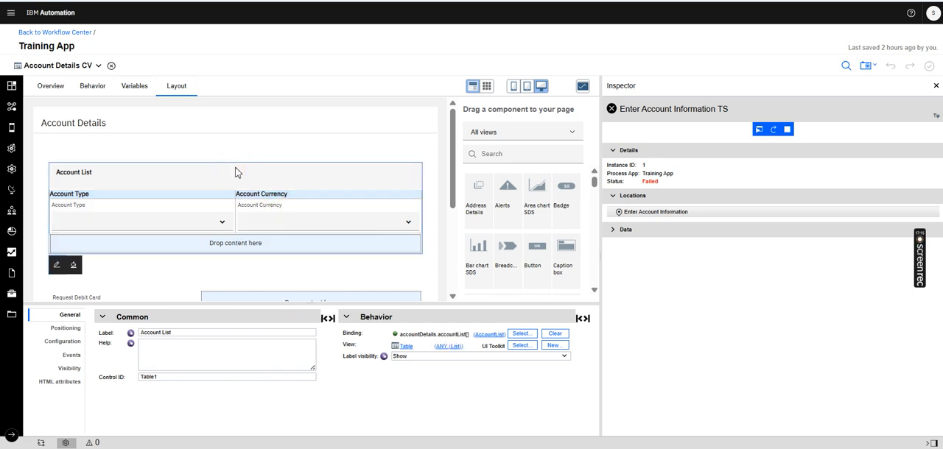
Rebind the Account List table to the accountList list inside the accountDetails business data
{"action": "left_click", "coordinate": [521, 333]}
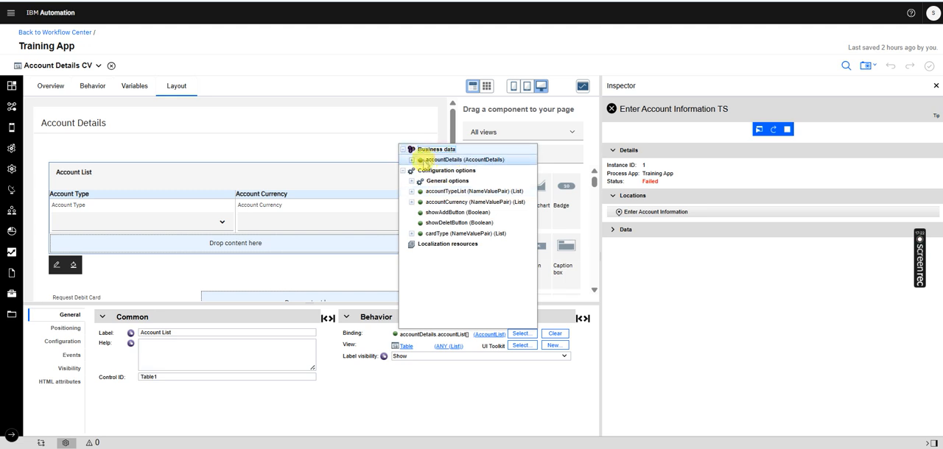
{"action": "left_click", "coordinate": [411, 160]}
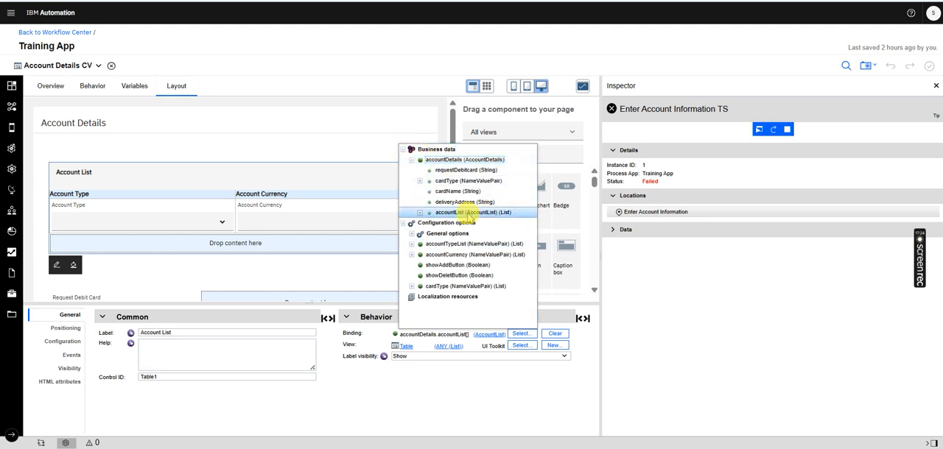
{"action": "left_click", "coordinate": [463, 212]}
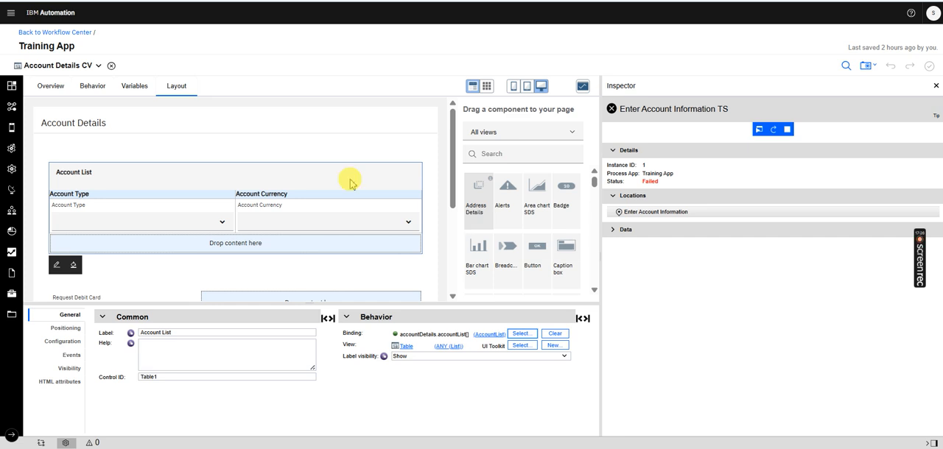
Run the Enter Account Information TS service, examine its error in the browser console, and close the test page
{"action": "left_click", "coordinate": [98, 66]}
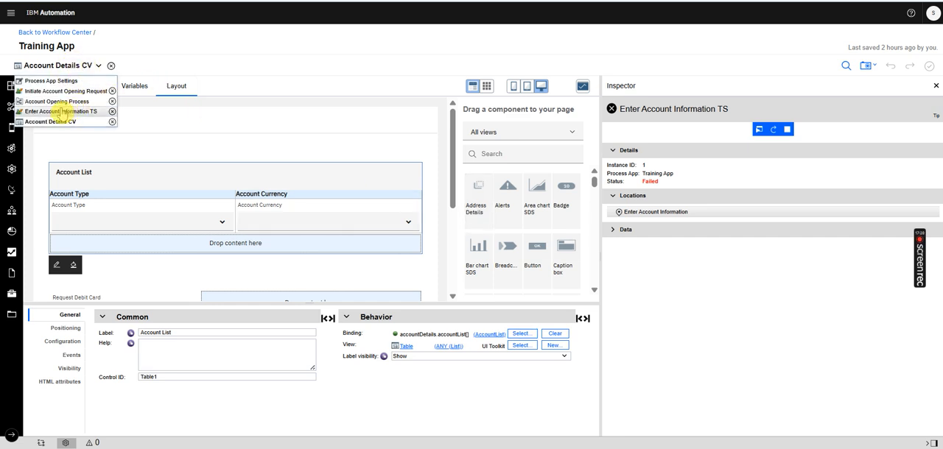
{"action": "left_click", "coordinate": [61, 111]}
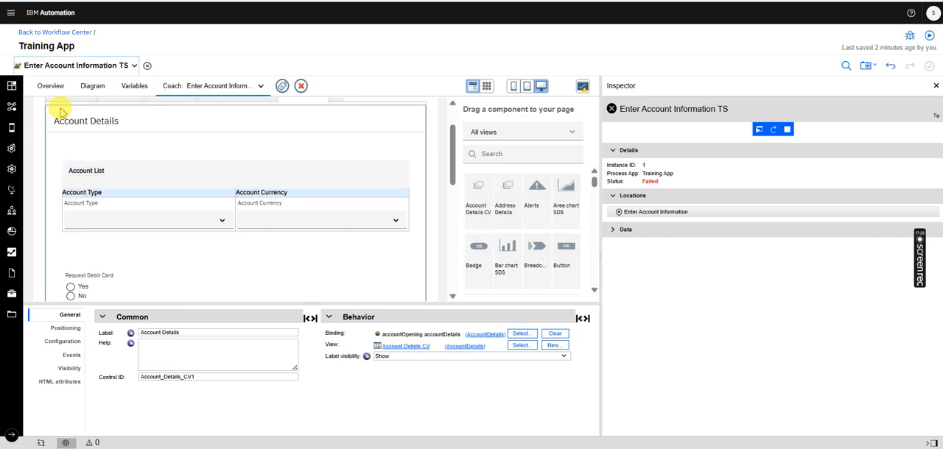
{"action": "left_click", "coordinate": [930, 35]}
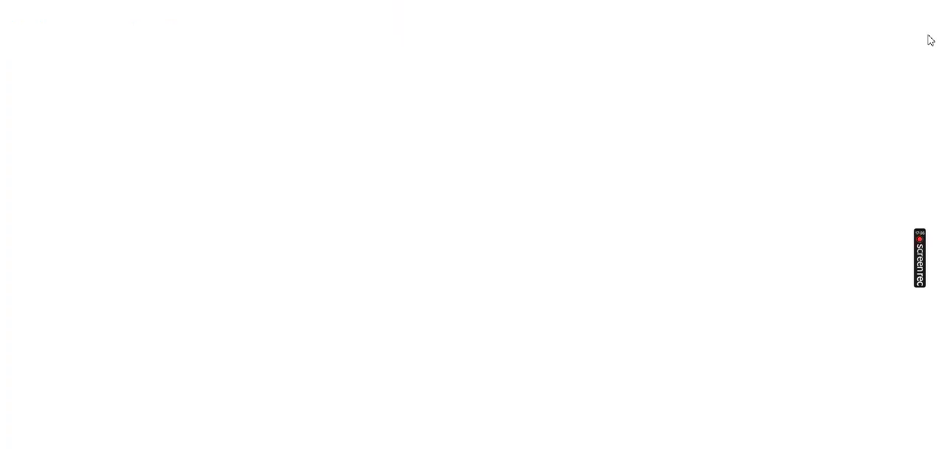
{"action": "right_click", "coordinate": [397, 73]}
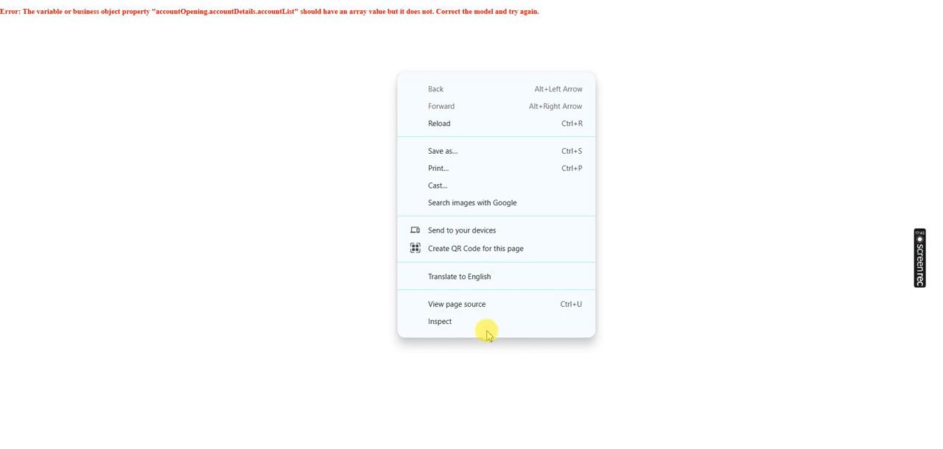
{"action": "left_click", "coordinate": [473, 322]}
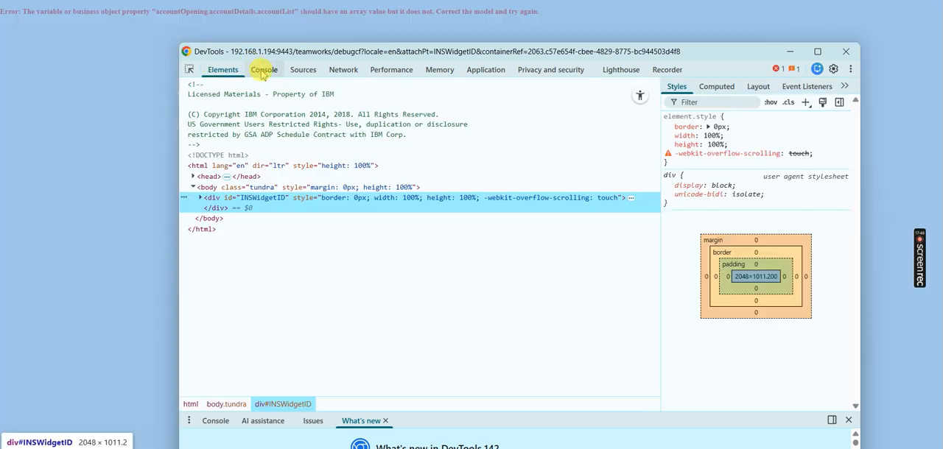
{"action": "left_click", "coordinate": [256, 71]}
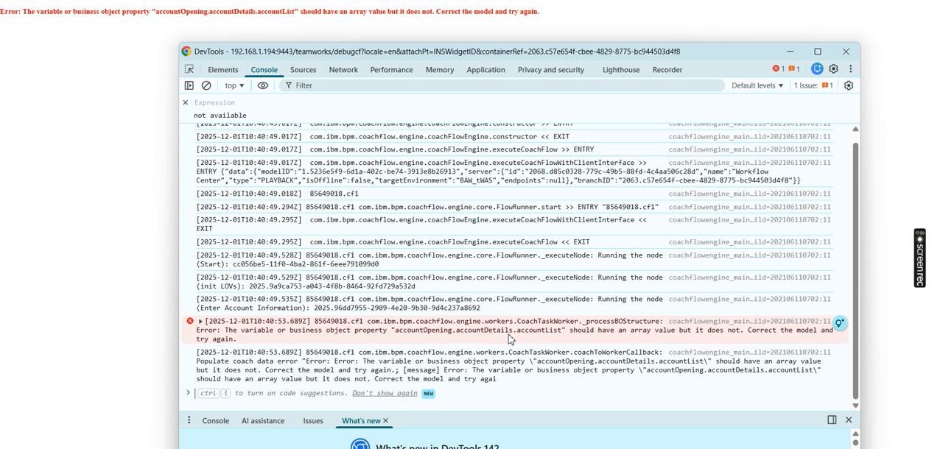
{"action": "left_click", "coordinate": [790, 51]}
{"action": "left_click", "coordinate": [844, 2]}
Enlarge the script editor in the service diagram and review the account details initialization at the script's end
{"action": "left_click", "coordinate": [92, 85]}
{"action": "left_click_drag", "start_coordinate": [254, 310], "coordinate": [274, 131]}
{"action": "left_click_drag", "start_coordinate": [581, 200], "coordinate": [559, 369]}
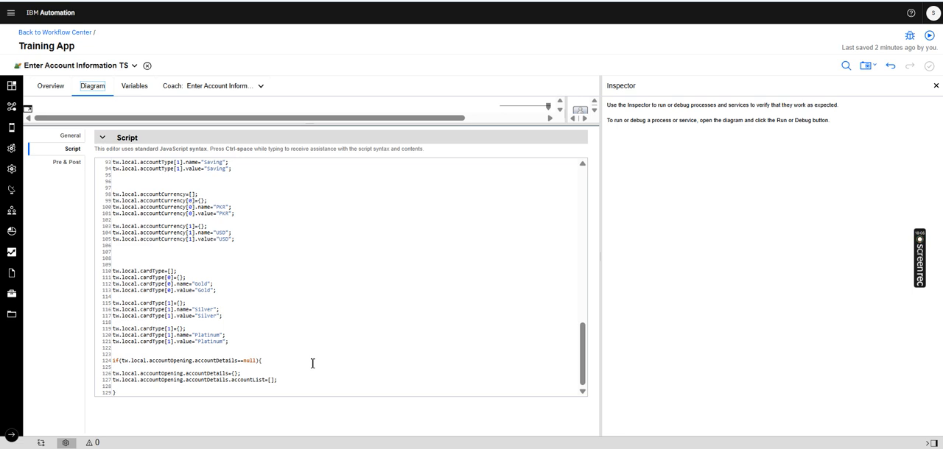
Delete the default value script of the accountOpening input variable and disable its default value
{"action": "left_click", "coordinate": [134, 86]}
{"action": "left_click", "coordinate": [84, 134]}
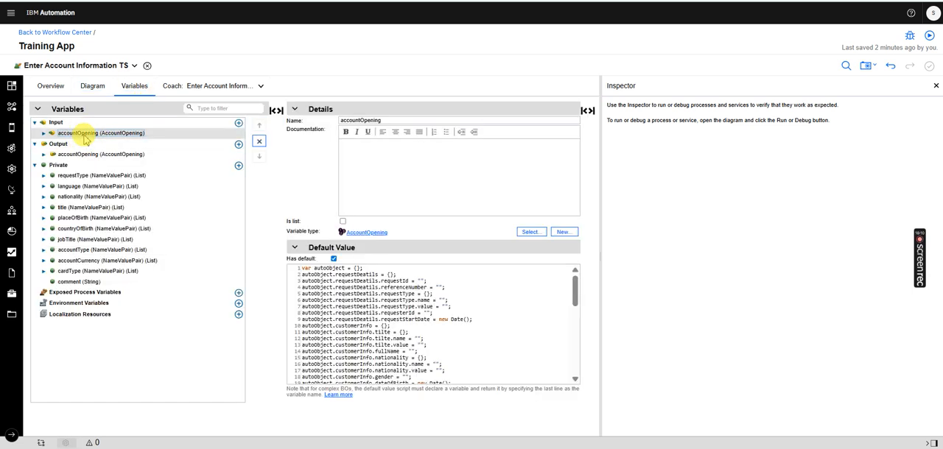
{"action": "left_click", "coordinate": [403, 329]}
{"action": "key", "text": "ctrl+a"}
{"action": "key", "text": "Delete"}
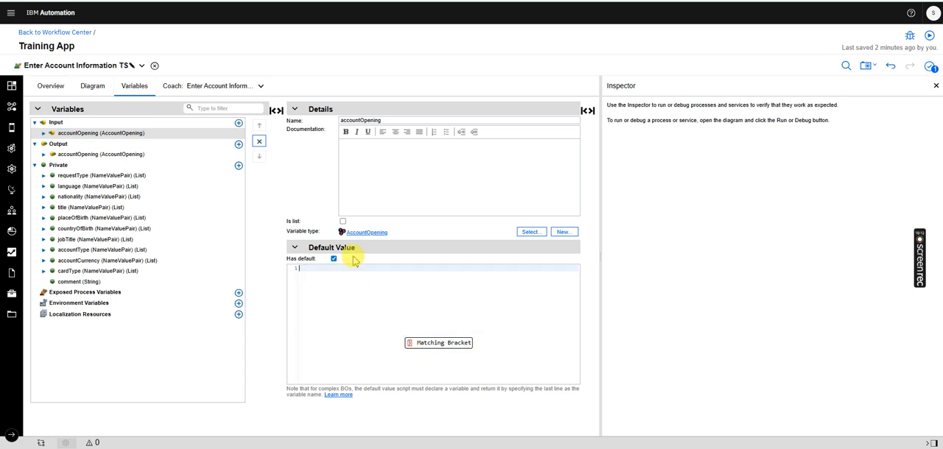
{"action": "left_click", "coordinate": [333, 259]}
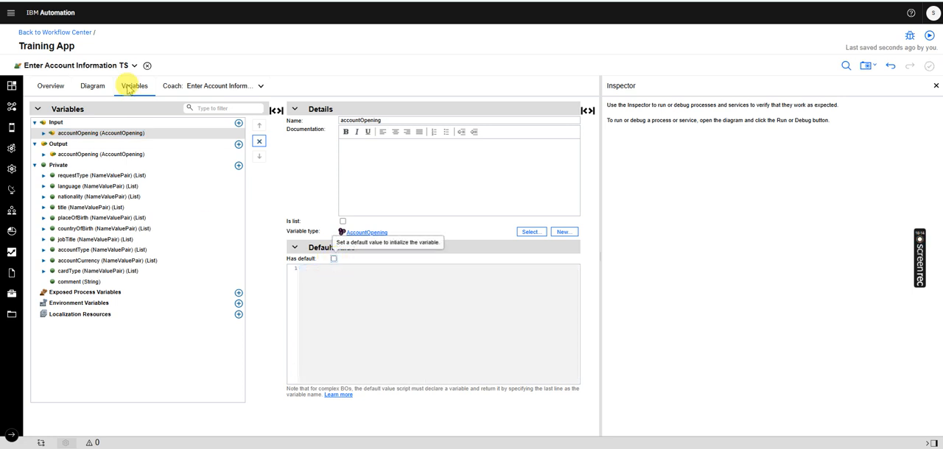
Run the service from its diagram and examine the init LOVs script error in the browser console
{"action": "left_click", "coordinate": [92, 86]}
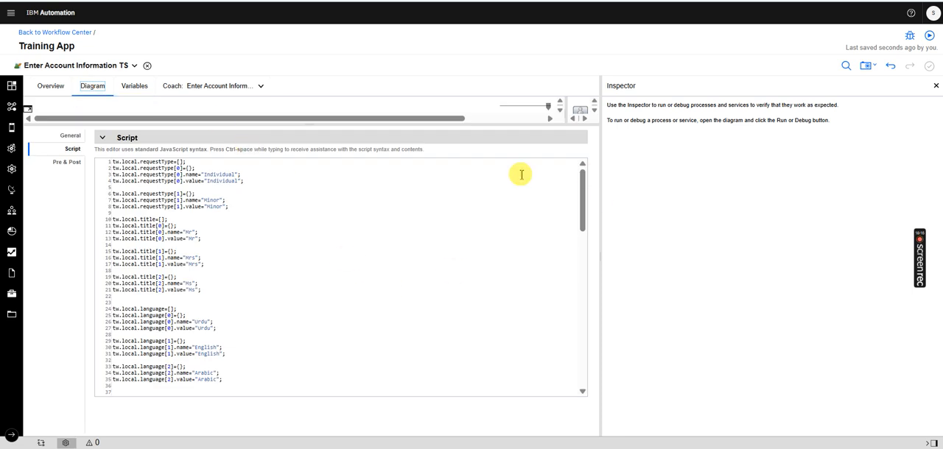
{"action": "left_click", "coordinate": [929, 37]}
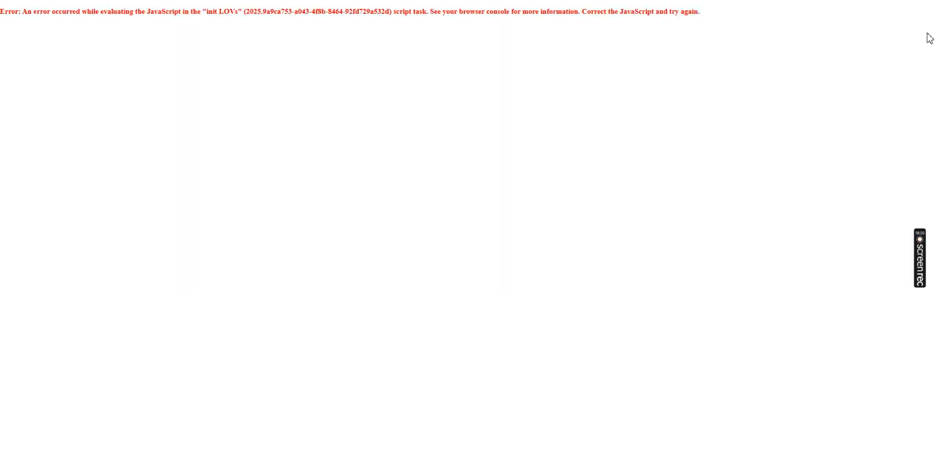
{"action": "right_click", "coordinate": [496, 84]}
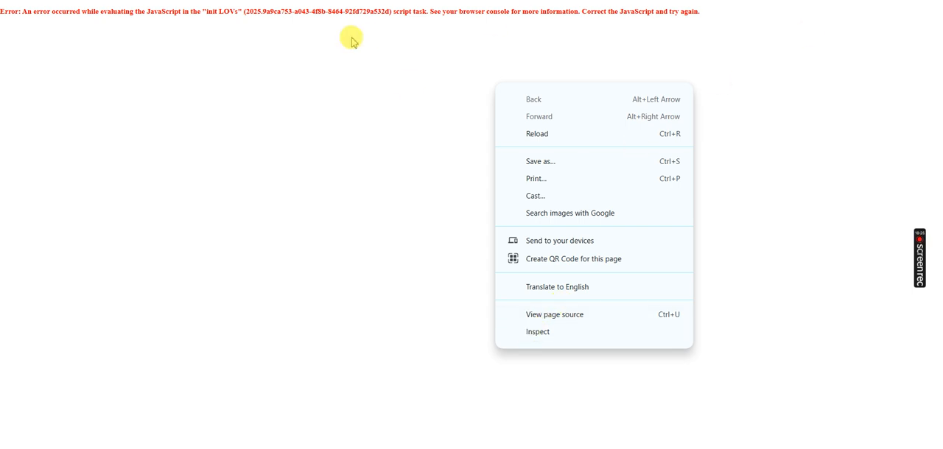
{"action": "left_click", "coordinate": [538, 333]}
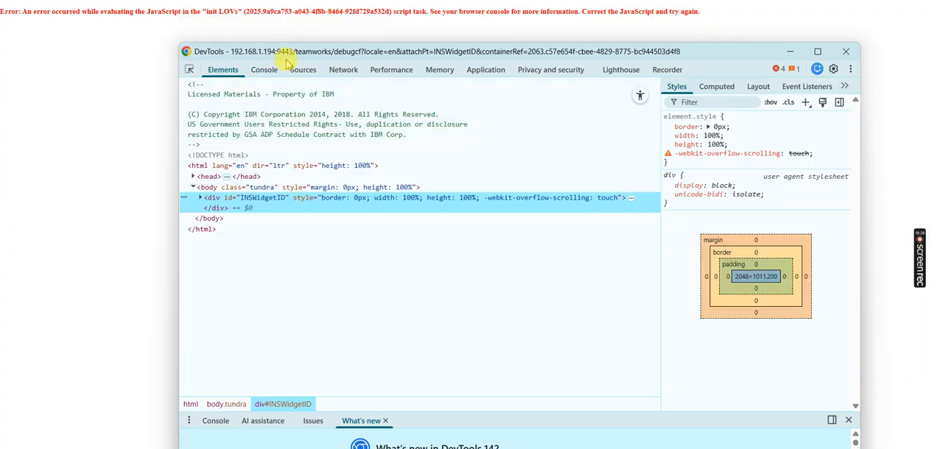
{"action": "left_click", "coordinate": [262, 70]}
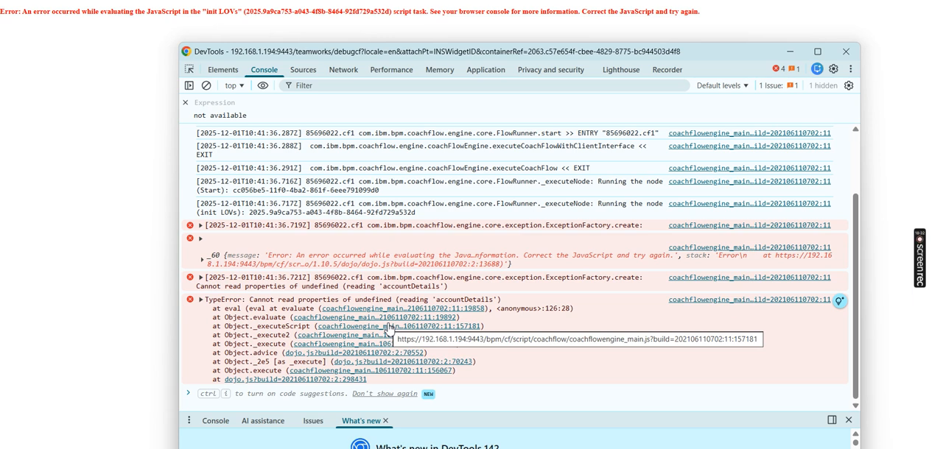
{"action": "left_click", "coordinate": [788, 52]}
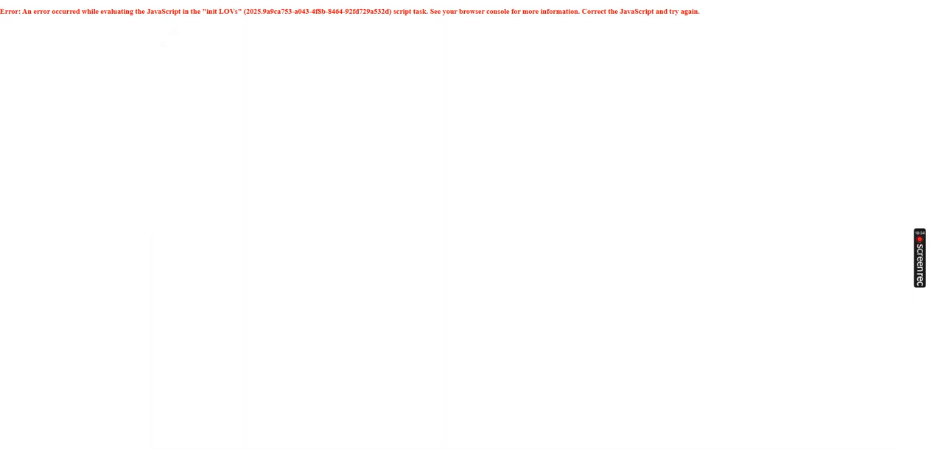
Add the line tw.local.accountOpening={}; above the accountDetails null check in the init LOVs script and save the service
{"action": "left_click_drag", "start_coordinate": [584, 199], "coordinate": [553, 370]}
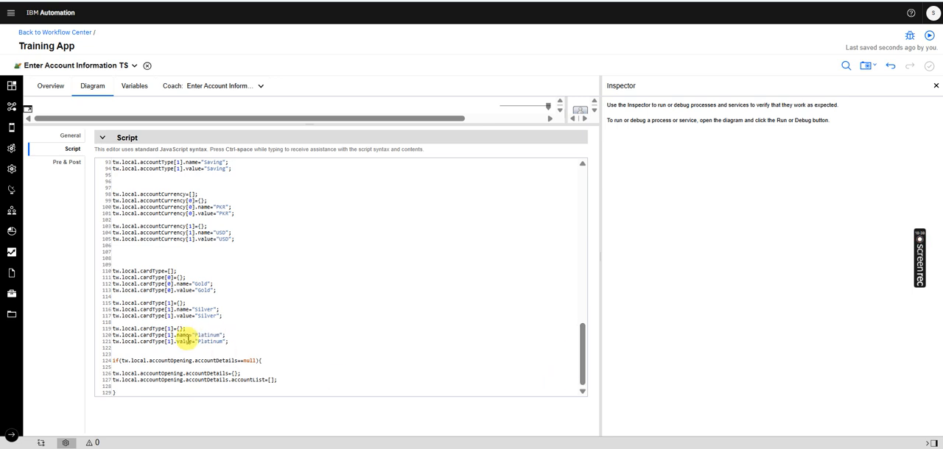
{"action": "left_click", "coordinate": [157, 354]}
{"action": "key", "text": "Return"}
{"action": "key", "text": "Return"}
{"action": "left_click", "coordinate": [156, 358]}
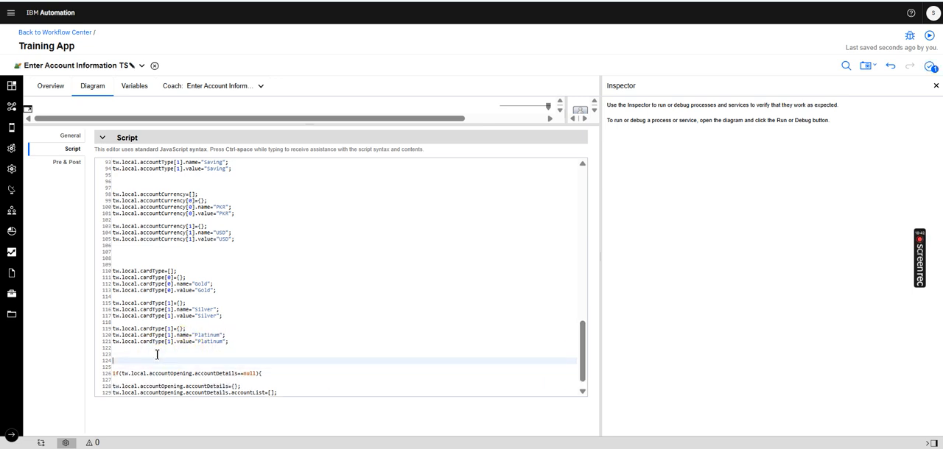
{"action": "type", "text": "tw."}
{"action": "key", "text": "Down"}
{"action": "key", "text": "Down"}
{"action": "key", "text": "Down"}
{"action": "key", "text": "Return"}
{"action": "type", "text": "."}
{"action": "key", "text": "Down"}
{"action": "key", "text": "Return"}
{"action": "key", "text": "ctrl+s"}
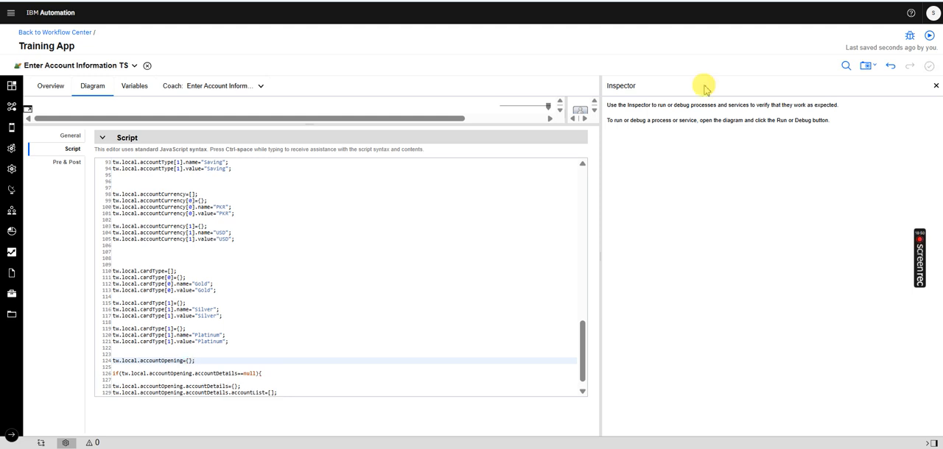
Test the service, close the test page, and review the accountOpening variable and its initialization line in the script
{"action": "left_click", "coordinate": [930, 37]}
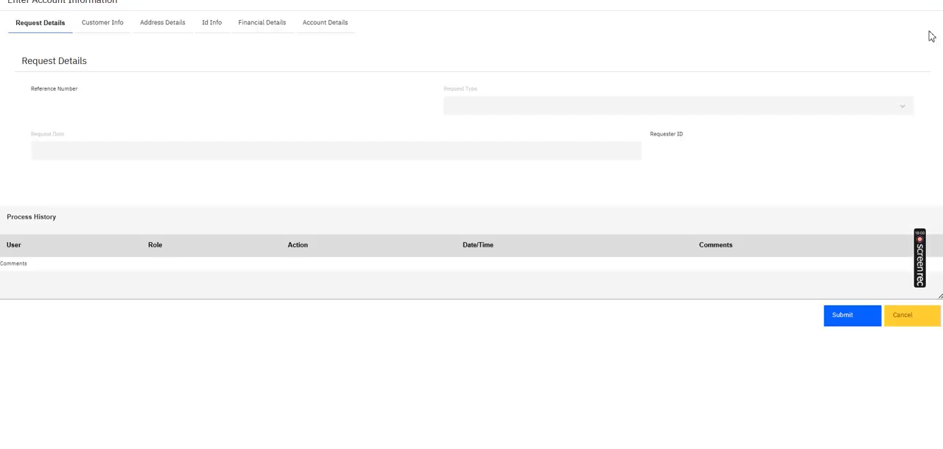
{"action": "key", "text": "ctrl+w"}
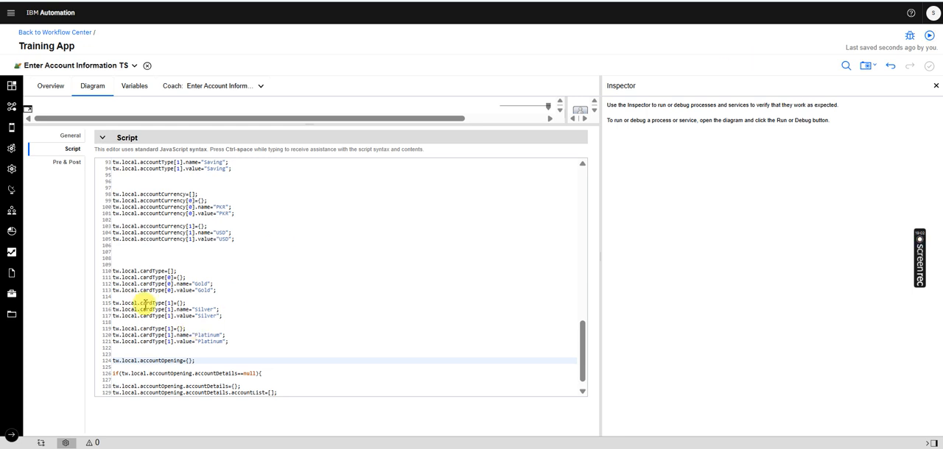
{"action": "left_click", "coordinate": [139, 87]}
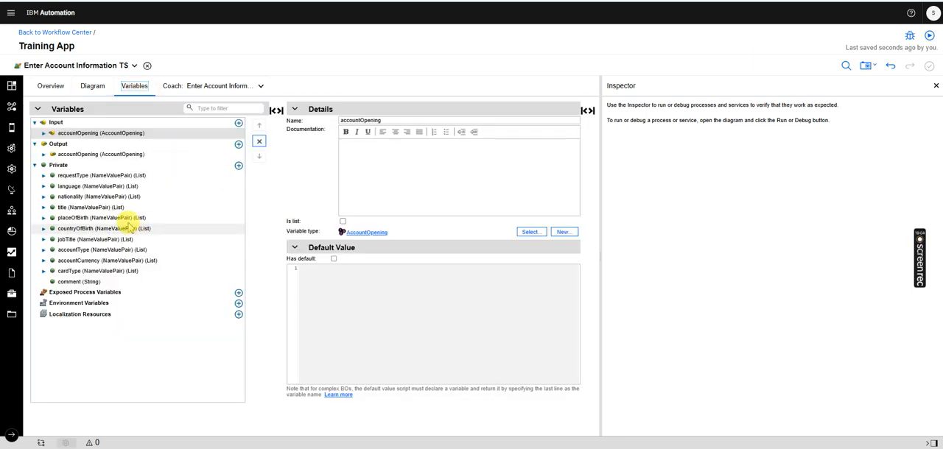
{"action": "left_click", "coordinate": [89, 87]}
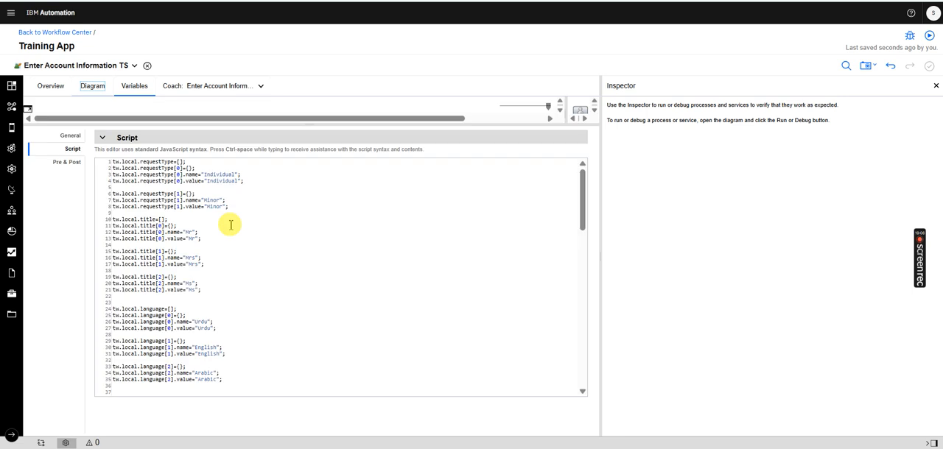
{"action": "left_click_drag", "start_coordinate": [582, 208], "coordinate": [568, 385]}
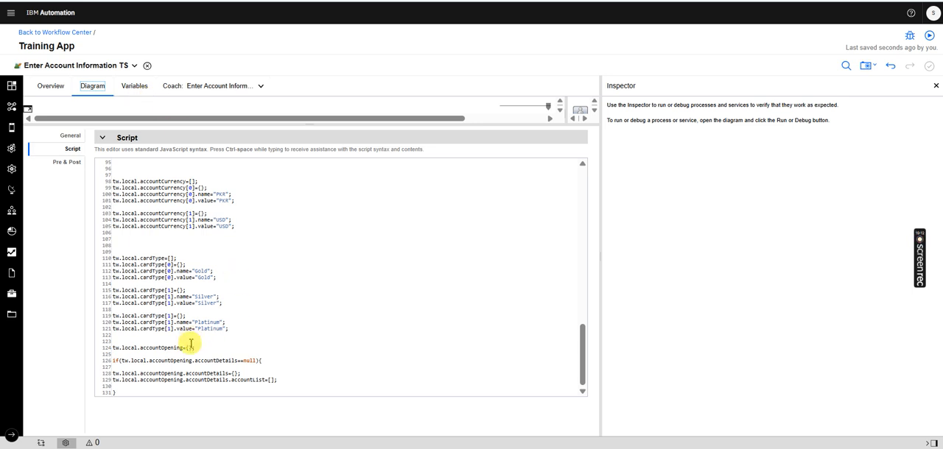
{"action": "left_click_drag", "start_coordinate": [209, 355], "coordinate": [128, 347]}
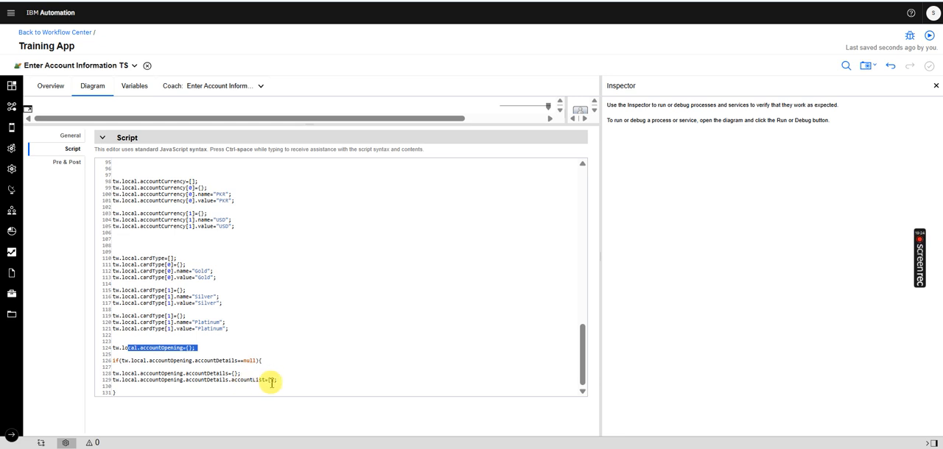
Run the service and add two rows to the Account List in the Account Details section
{"action": "left_click", "coordinate": [929, 38]}
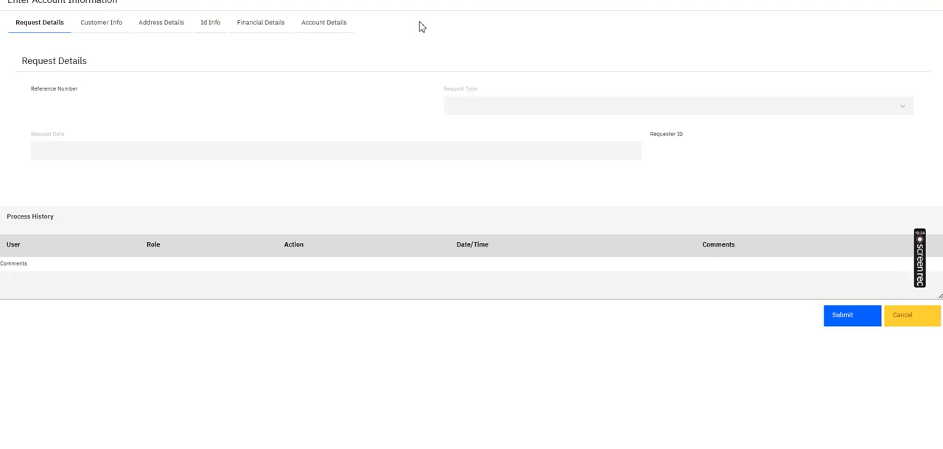
{"action": "left_click", "coordinate": [322, 22]}
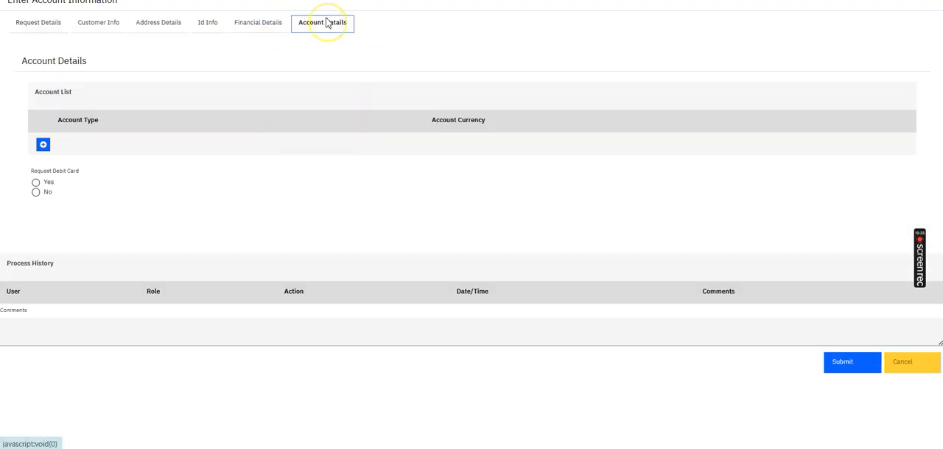
{"action": "left_click", "coordinate": [43, 144]}
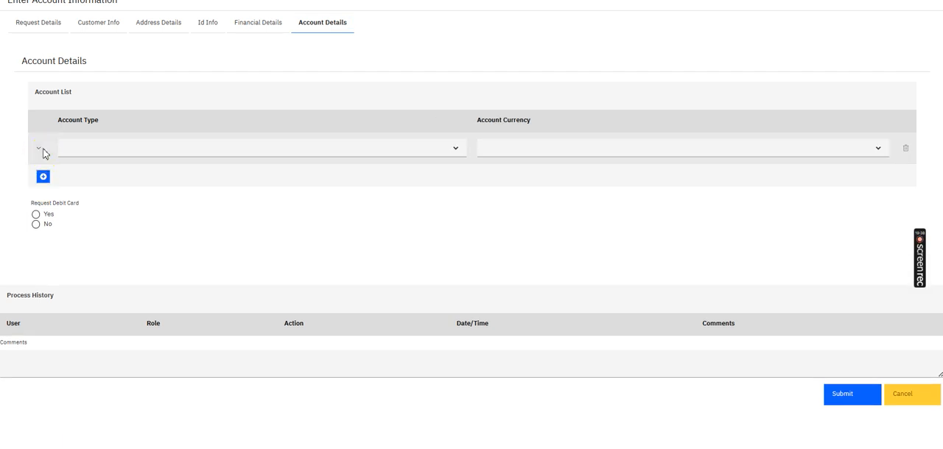
{"action": "left_click", "coordinate": [42, 177]}
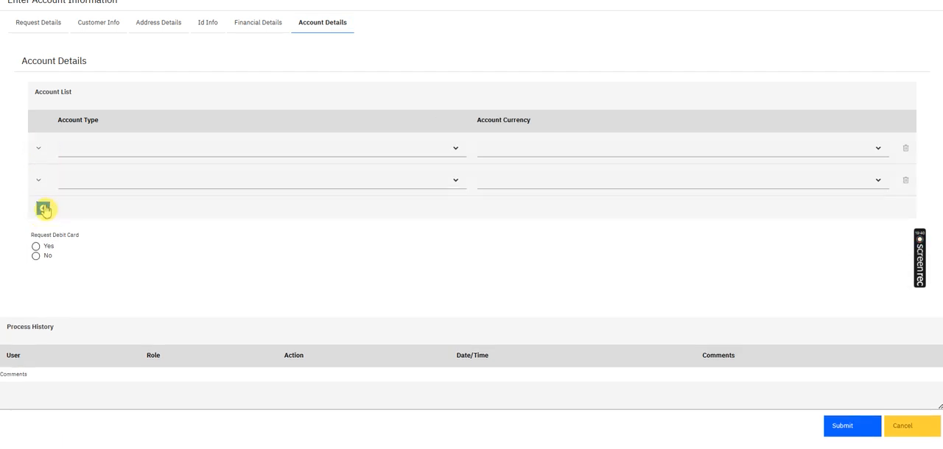
Set the first account row to Current with PKR and the second row to Saving with USD
{"action": "left_click", "coordinate": [93, 152]}
{"action": "left_click", "coordinate": [84, 165]}
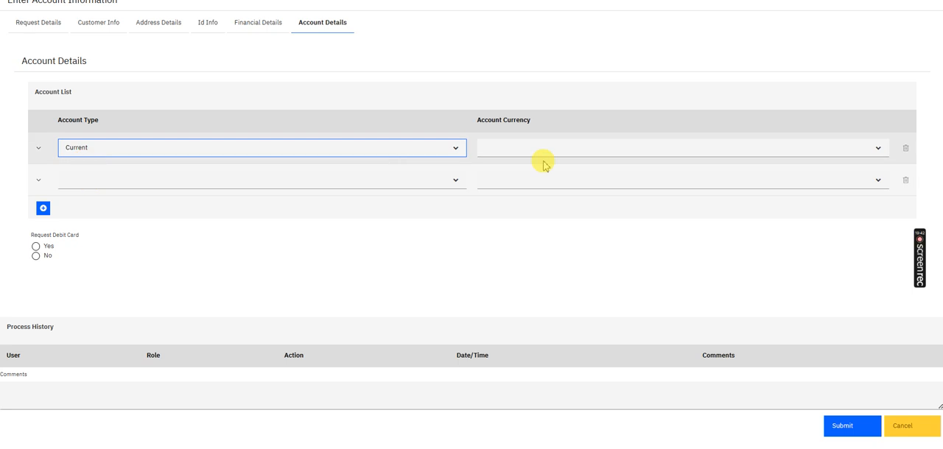
{"action": "left_click", "coordinate": [518, 151]}
{"action": "left_click", "coordinate": [508, 164]}
{"action": "left_click", "coordinate": [296, 184]}
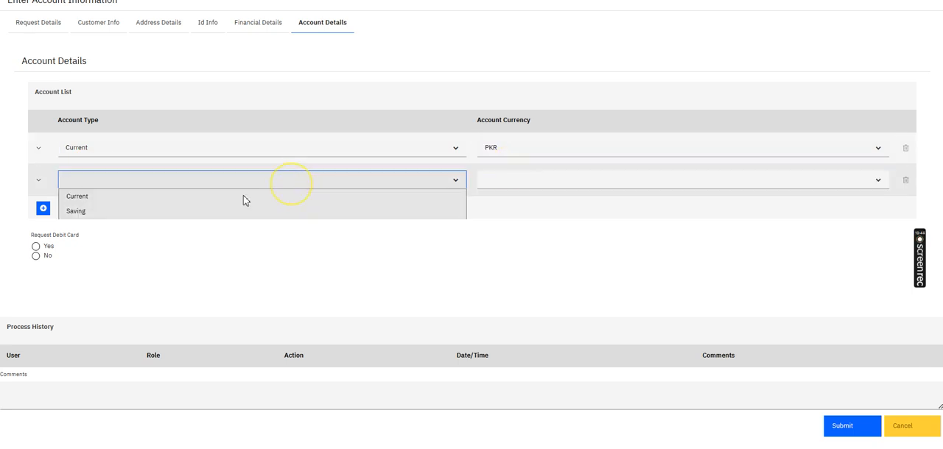
{"action": "left_click", "coordinate": [120, 213]}
{"action": "left_click", "coordinate": [507, 186]}
{"action": "left_click", "coordinate": [499, 211]}
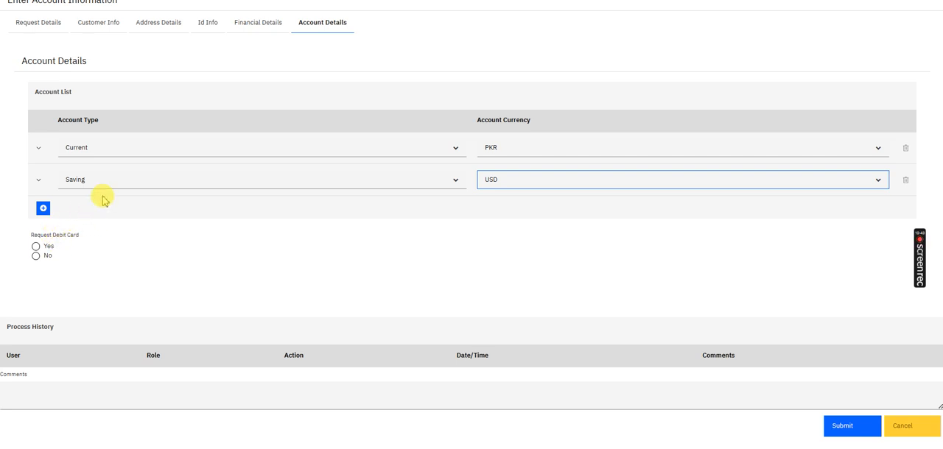
Delete the two test account rows from the Account List
{"action": "left_click", "coordinate": [907, 150]}
{"action": "left_click", "coordinate": [908, 152]}
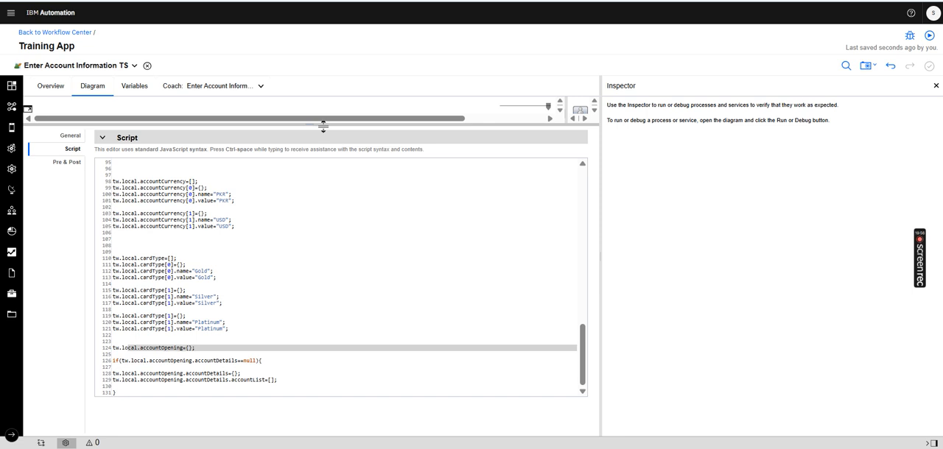
Return to the service designer, enlarge the diagram area, and check the Process History view's binding in the Enter Account Information coach
{"action": "left_click_drag", "start_coordinate": [323, 127], "coordinate": [284, 292]}
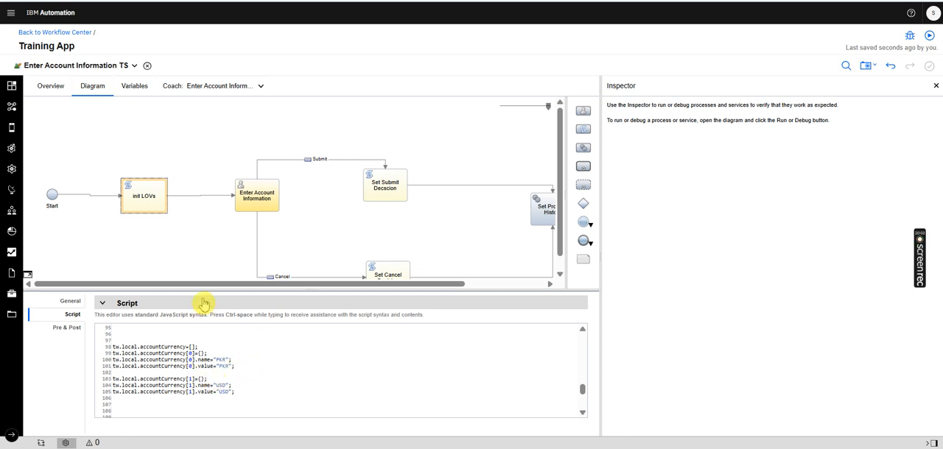
{"action": "left_click_drag", "start_coordinate": [197, 282], "coordinate": [204, 211]}
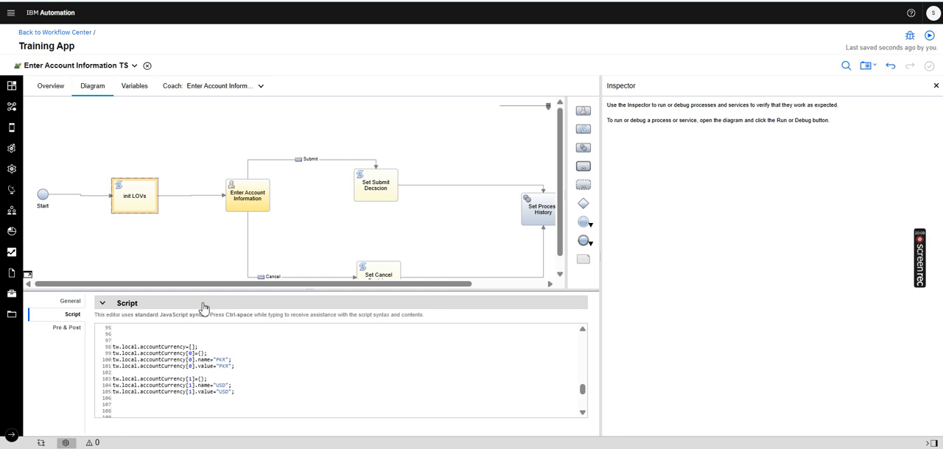
{"action": "left_click", "coordinate": [213, 87]}
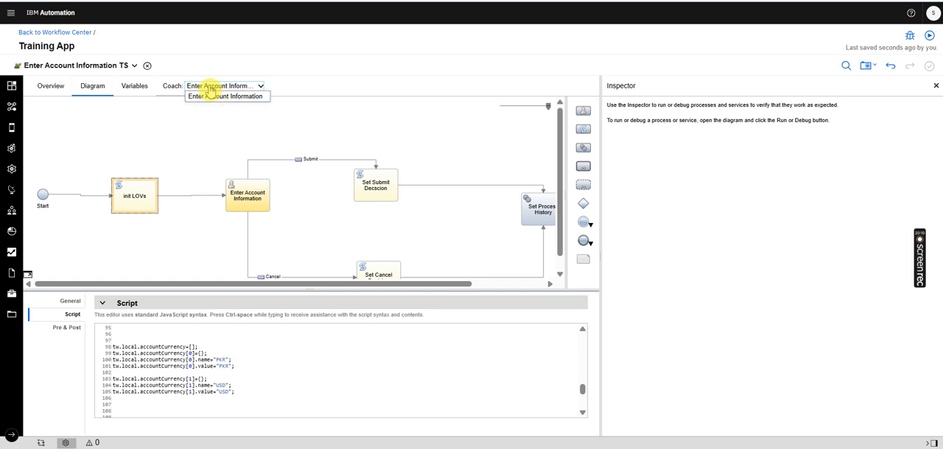
{"action": "left_click", "coordinate": [235, 98]}
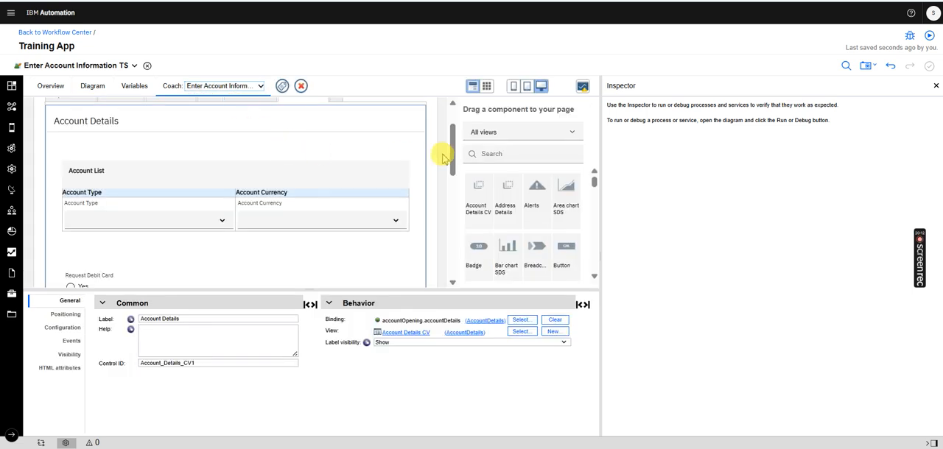
{"action": "left_click_drag", "start_coordinate": [455, 146], "coordinate": [427, 236]}
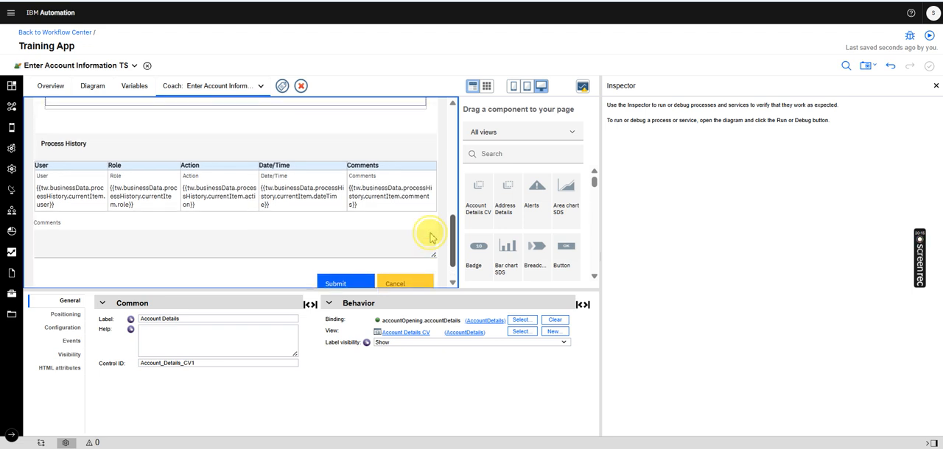
{"action": "left_click", "coordinate": [329, 147]}
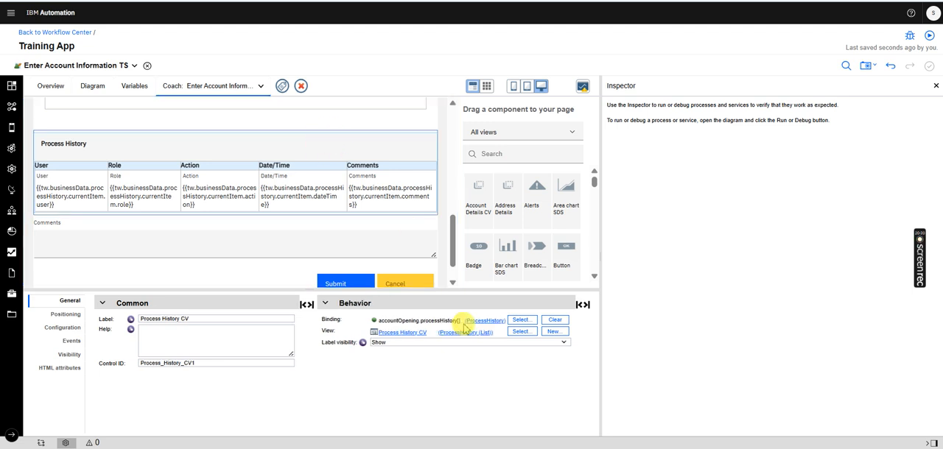
Open the Process History CV, inspect its processHistory list variable, and open the ProcessHistory business object to review its parameters
{"action": "left_click", "coordinate": [412, 337]}
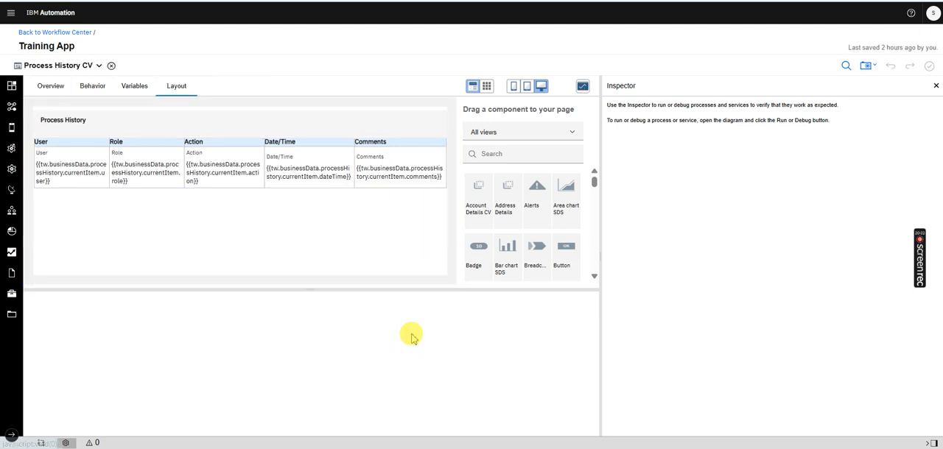
{"action": "left_click", "coordinate": [133, 87]}
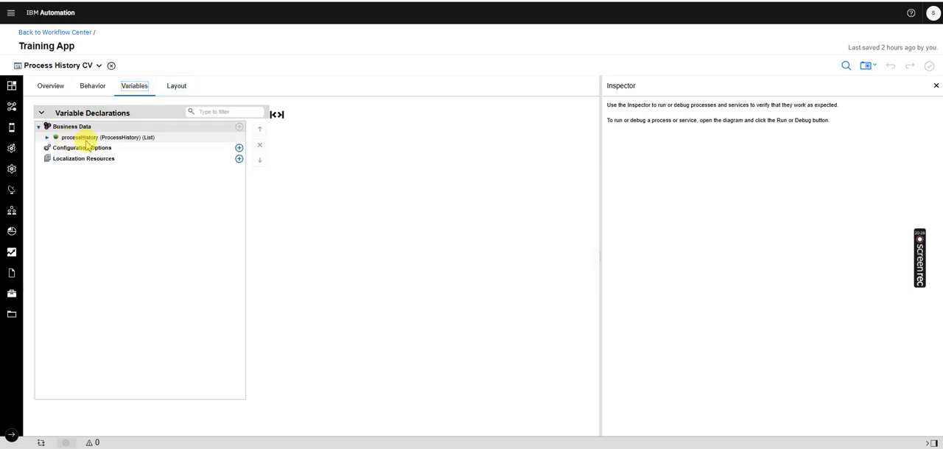
{"action": "left_click", "coordinate": [87, 140]}
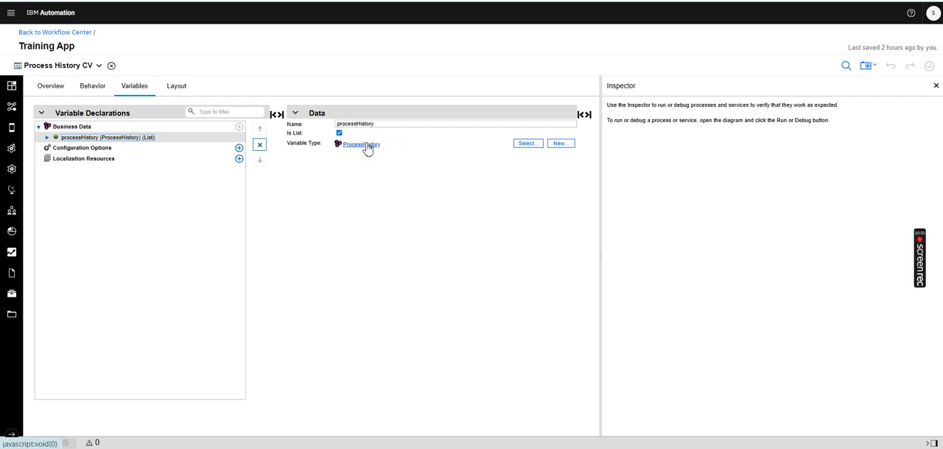
{"action": "left_click", "coordinate": [11, 86]}
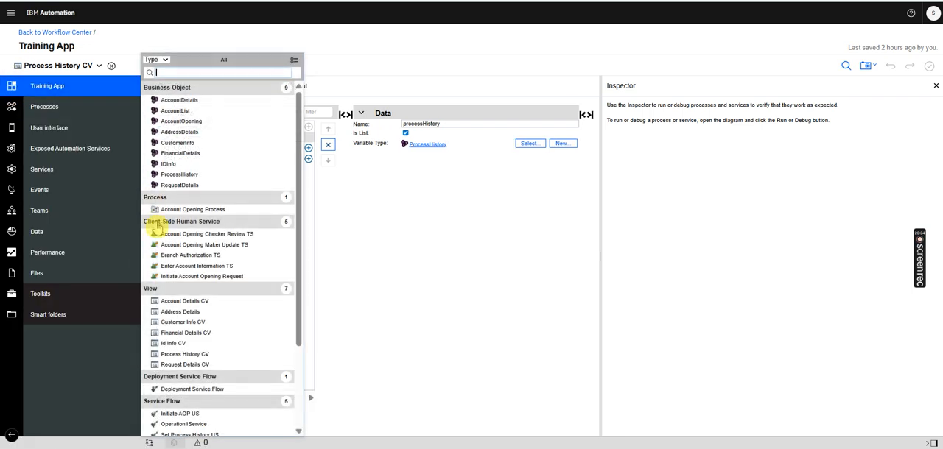
{"action": "left_click", "coordinate": [130, 231]}
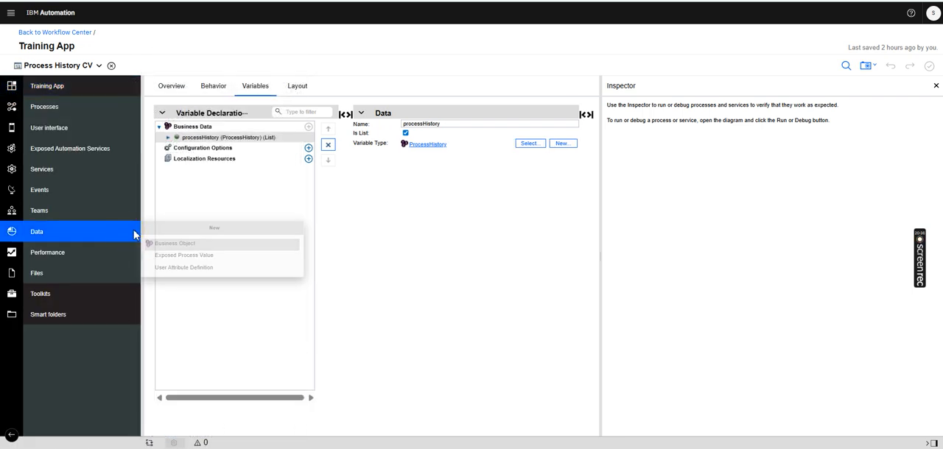
{"action": "left_click", "coordinate": [427, 145]}
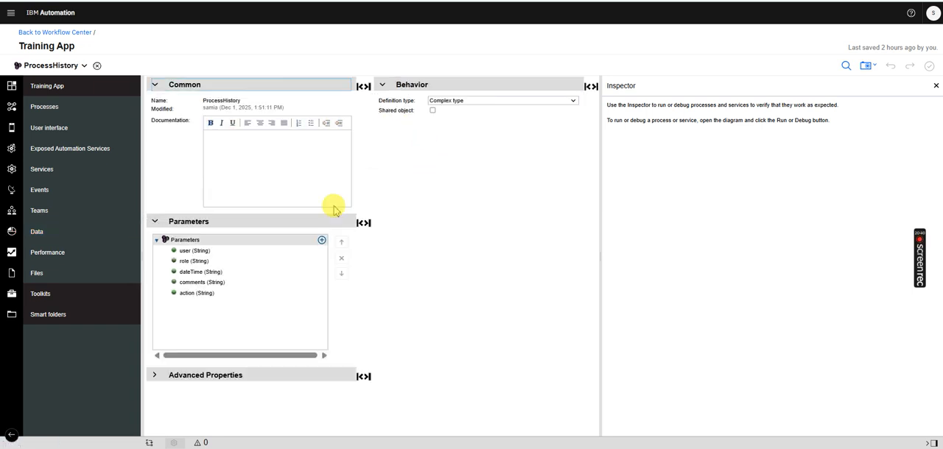
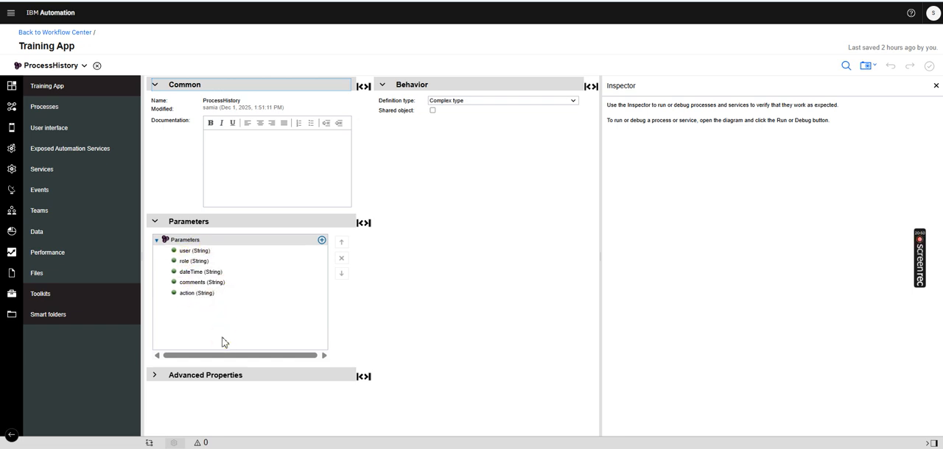
Open the AccountOpening business object and inspect the name, list setting and variable type of its processHistory parameter
{"action": "left_click", "coordinate": [67, 92]}
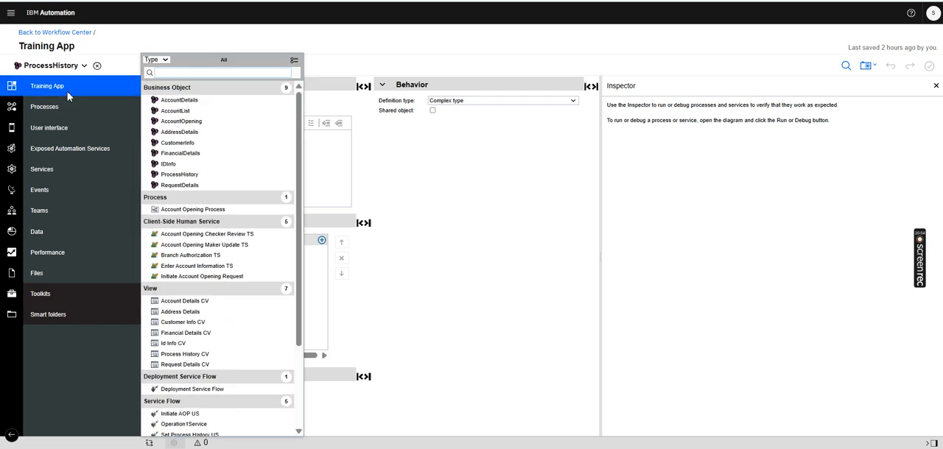
{"action": "left_click", "coordinate": [182, 121]}
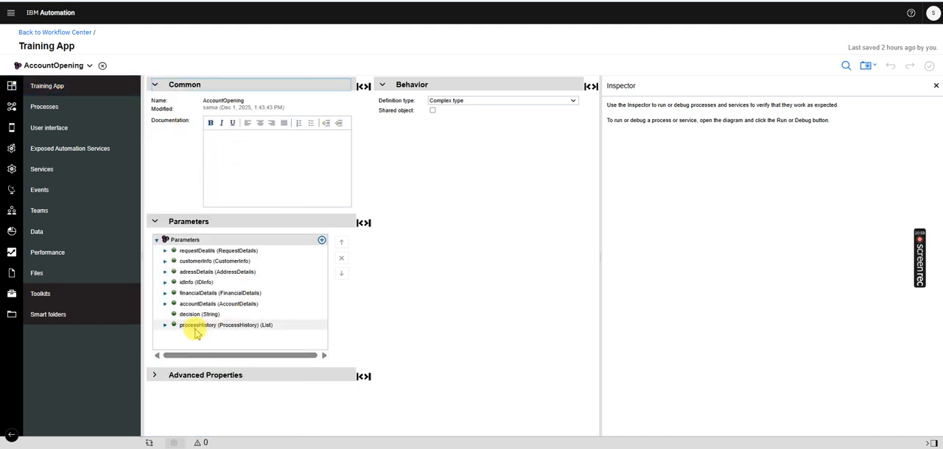
{"action": "left_click", "coordinate": [195, 329]}
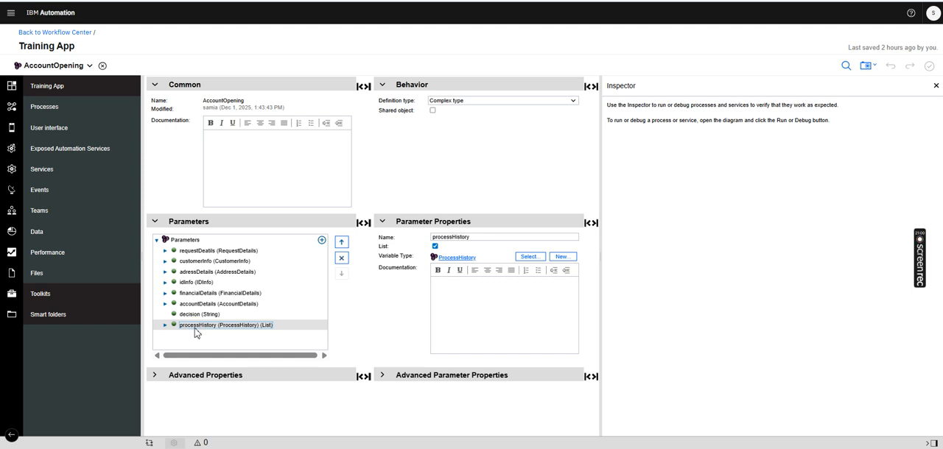
{"action": "left_click_drag", "start_coordinate": [484, 237], "coordinate": [410, 234]}
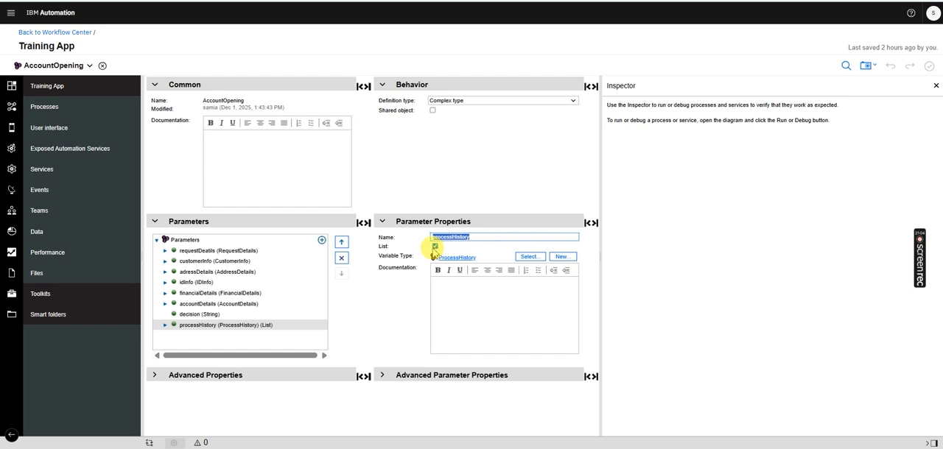
Return to the Process History CV and review the business object types selectable for its processHistory variable
{"action": "left_click", "coordinate": [64, 68]}
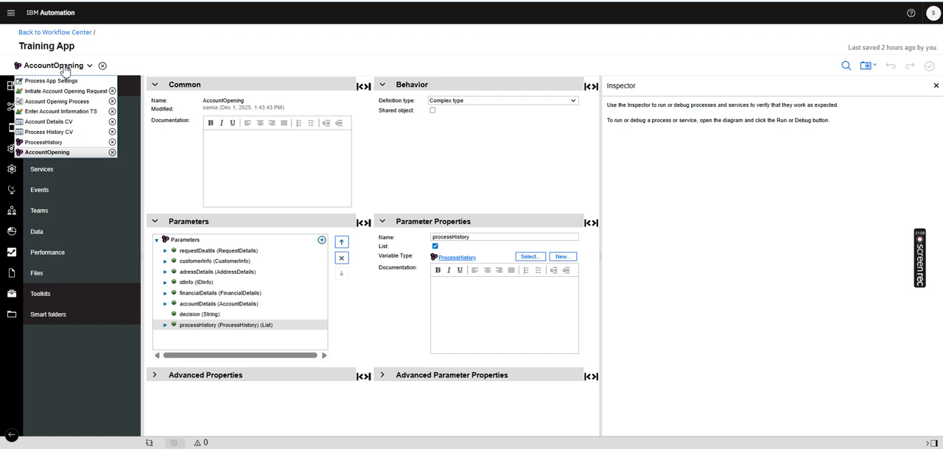
{"action": "left_click", "coordinate": [53, 132]}
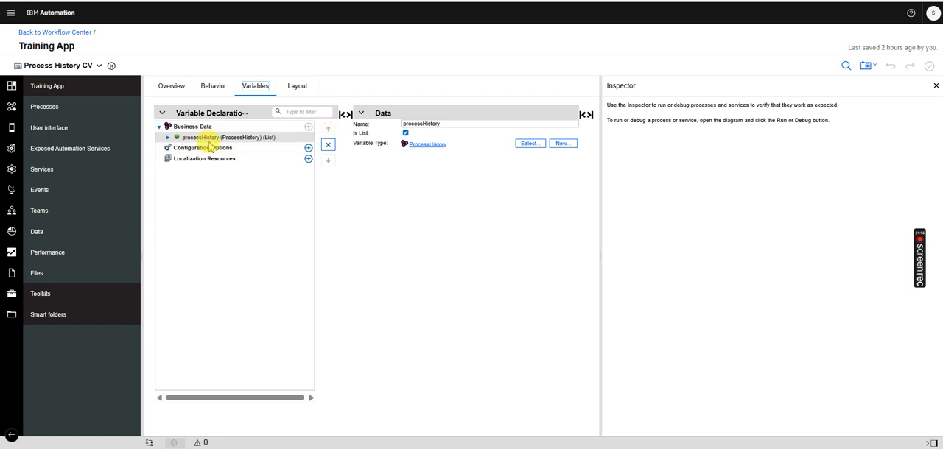
{"action": "left_click", "coordinate": [534, 147]}
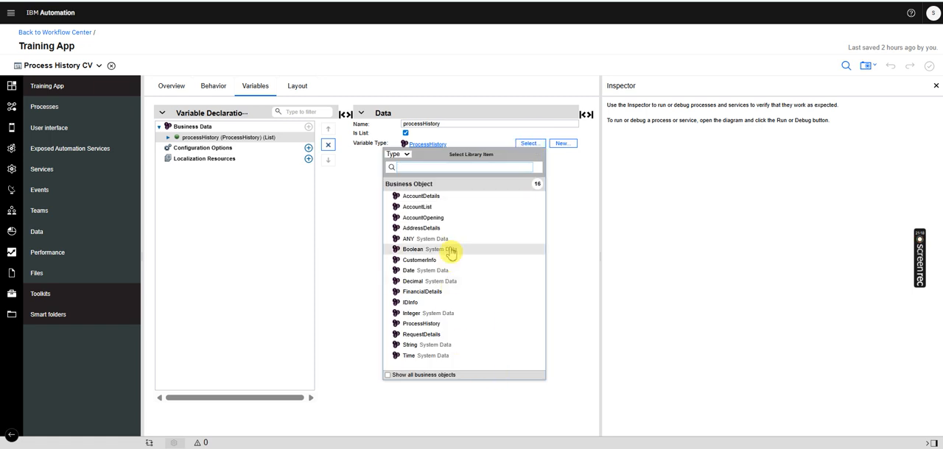
{"action": "left_click", "coordinate": [432, 198]}
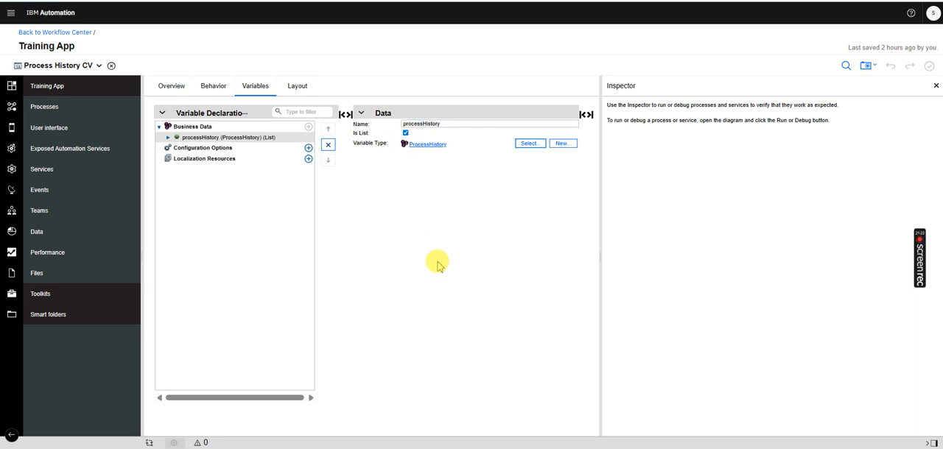
Select the Process History table in the view's layout and widen the design area
{"action": "left_click", "coordinate": [298, 89]}
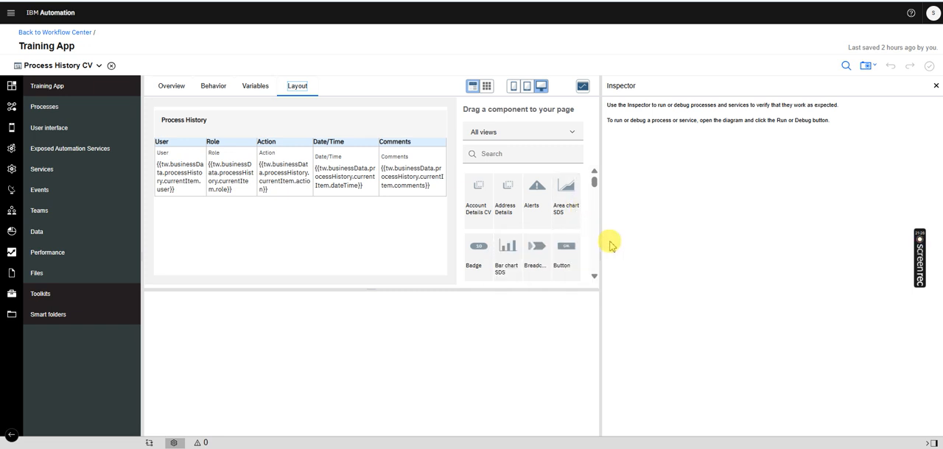
{"action": "left_click", "coordinate": [319, 113]}
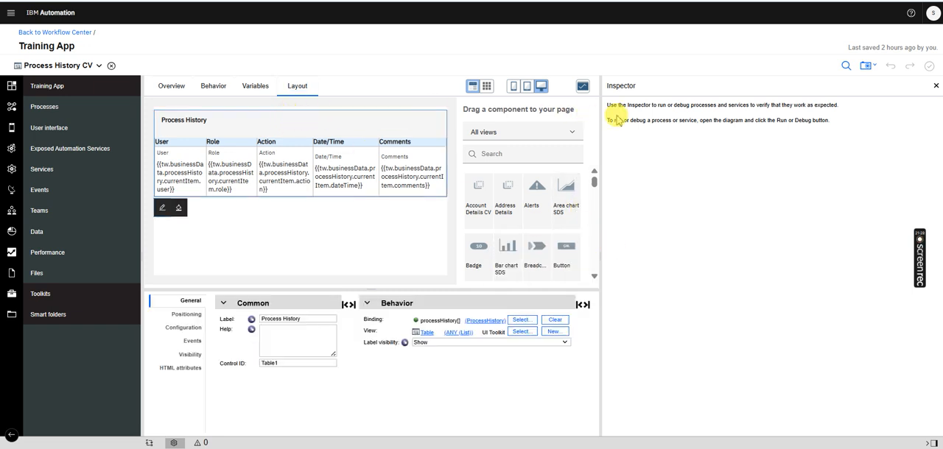
{"action": "left_click_drag", "start_coordinate": [601, 118], "coordinate": [728, 124]}
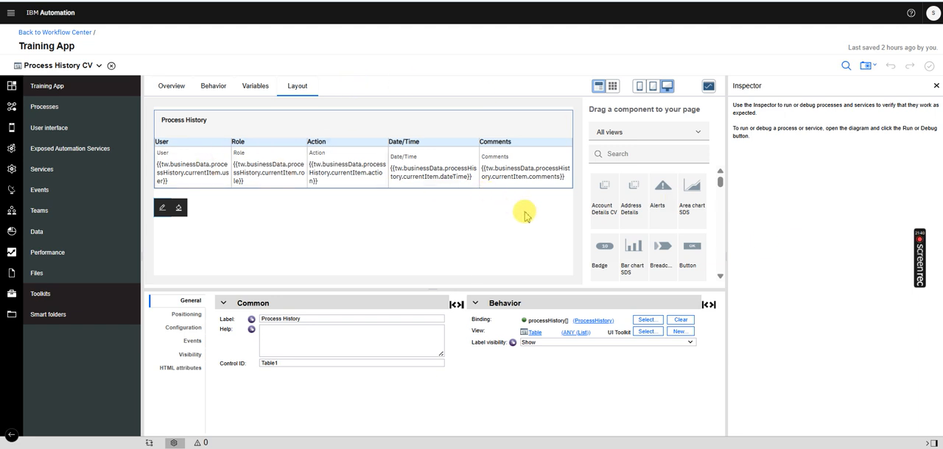
Check the bindings of the table's User, Role, Action, Date/Time and Comments columns
{"action": "left_click", "coordinate": [174, 157]}
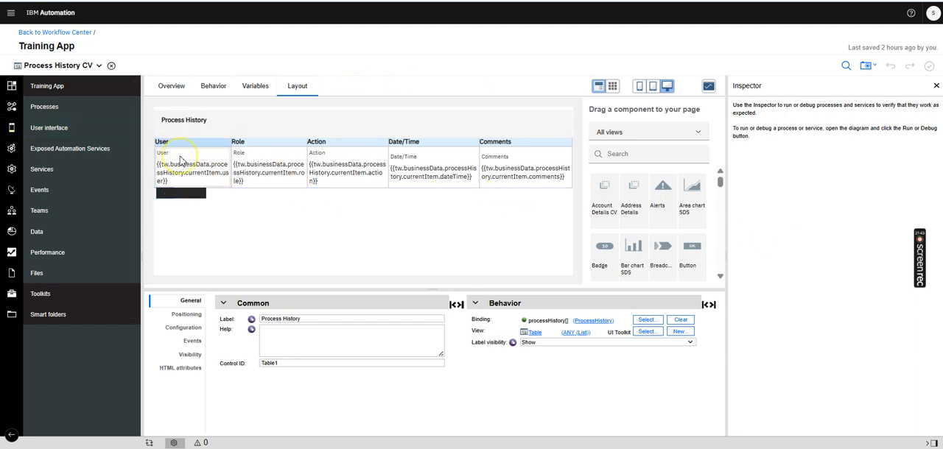
{"action": "left_click", "coordinate": [270, 179]}
{"action": "left_click", "coordinate": [352, 175]}
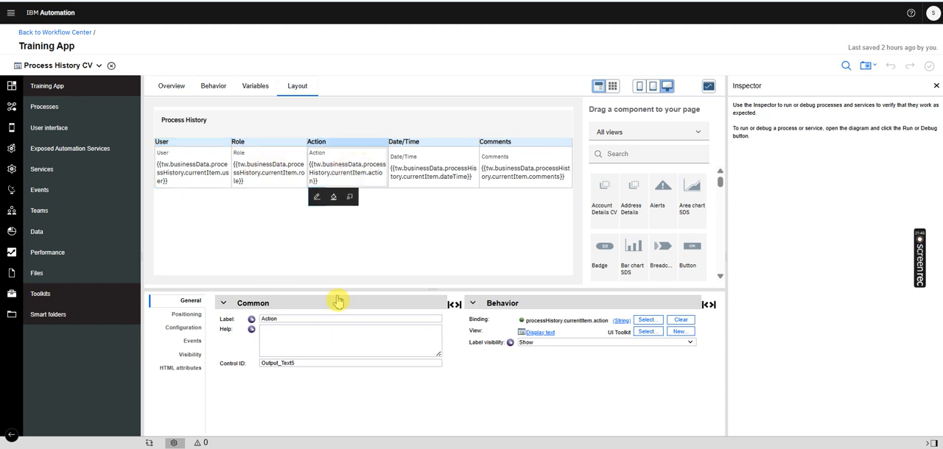
{"action": "left_click", "coordinate": [407, 171]}
{"action": "left_click", "coordinate": [520, 172]}
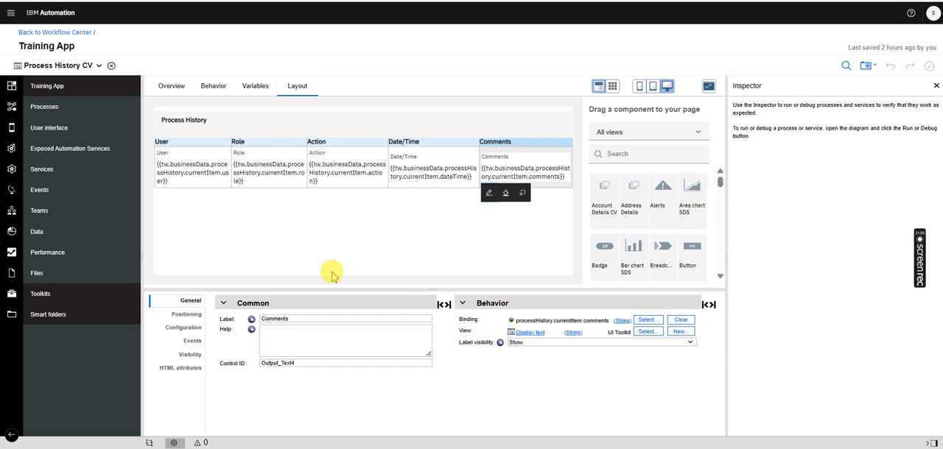
Bind the Process History table to the processHistory list from the business data
{"action": "left_click", "coordinate": [351, 132]}
{"action": "left_click", "coordinate": [646, 320]}
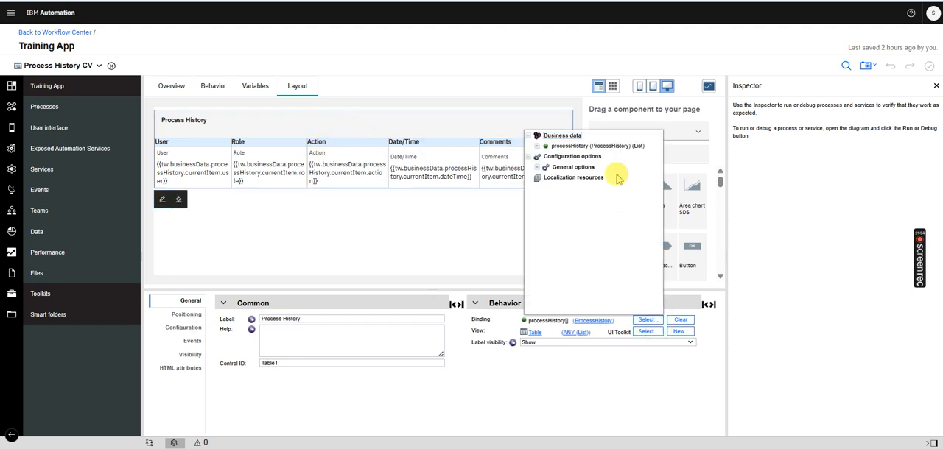
{"action": "left_click", "coordinate": [590, 146]}
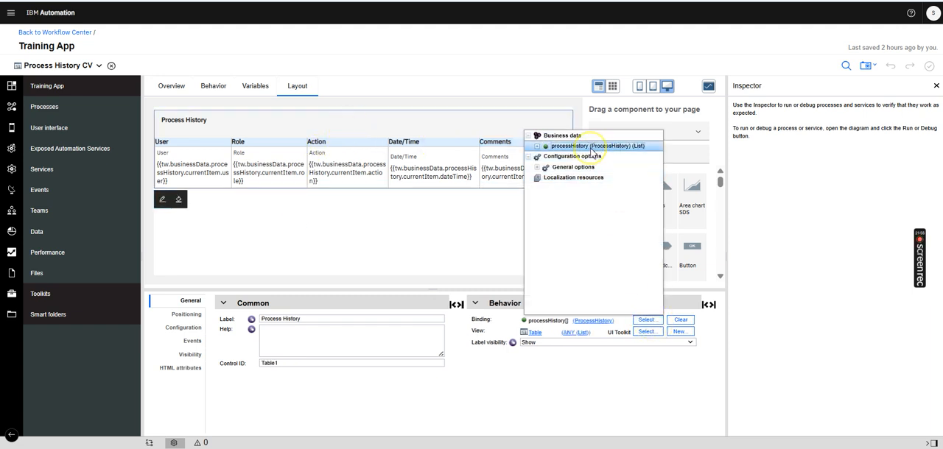
Bind the User column's display text to processHistory.currentItem.user and check the Role and Action column bindings
{"action": "left_click", "coordinate": [184, 177]}
{"action": "left_click", "coordinate": [646, 320]}
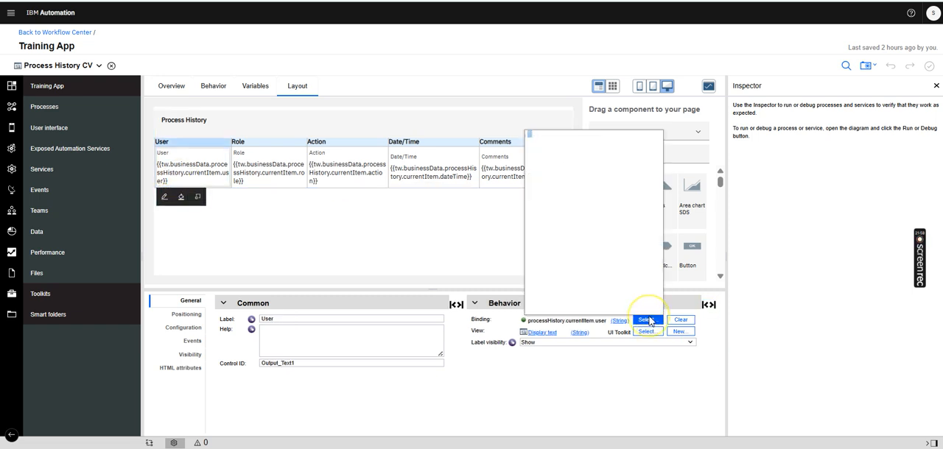
{"action": "left_click", "coordinate": [537, 145]}
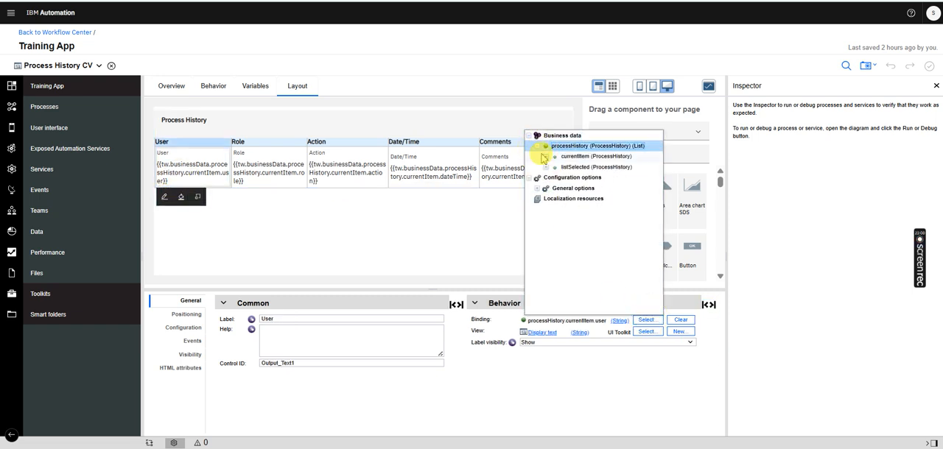
{"action": "left_click", "coordinate": [545, 156]}
{"action": "left_click", "coordinate": [576, 167]}
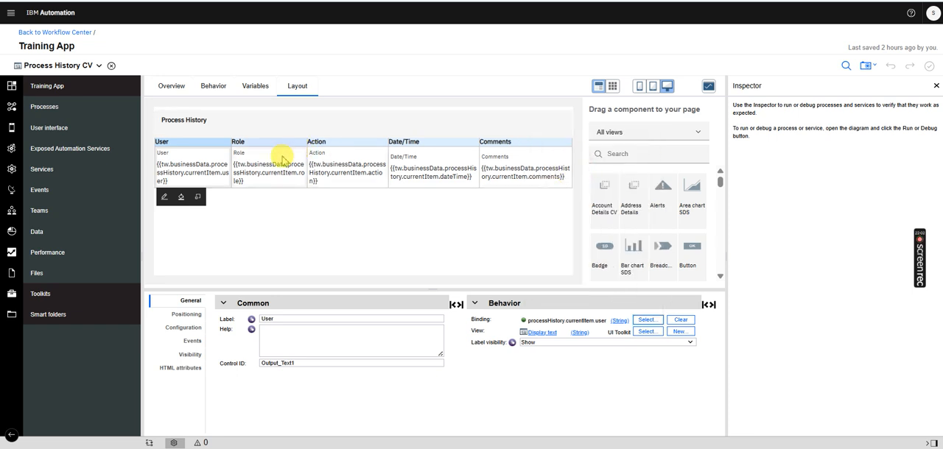
{"action": "left_click", "coordinate": [267, 174]}
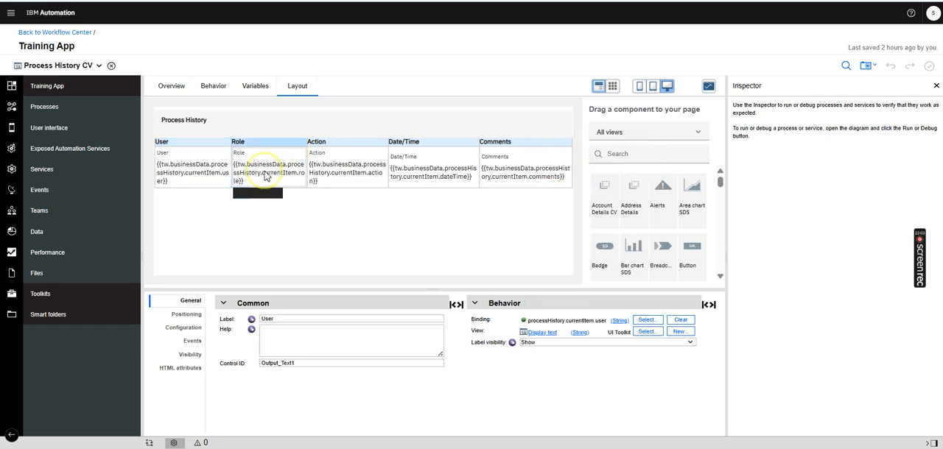
{"action": "left_click", "coordinate": [340, 178]}
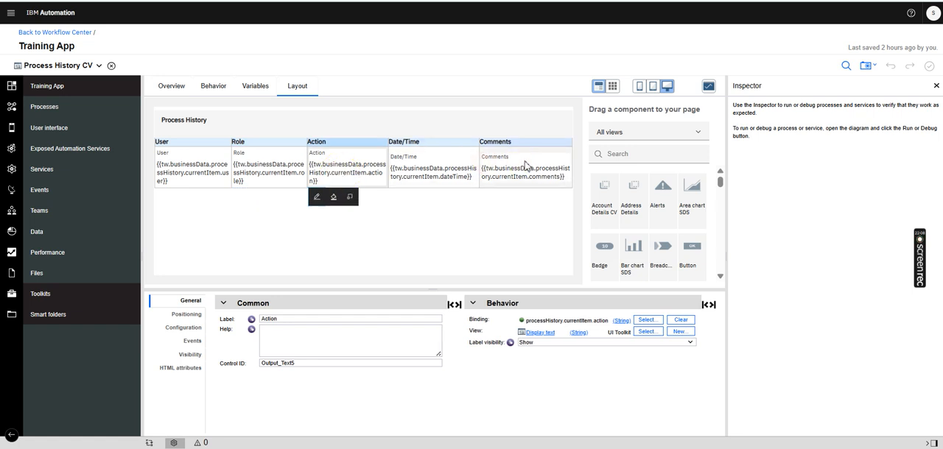
Return to the Enter Account Information TS coach and search the component palette for "proces"
{"action": "left_click", "coordinate": [68, 66]}
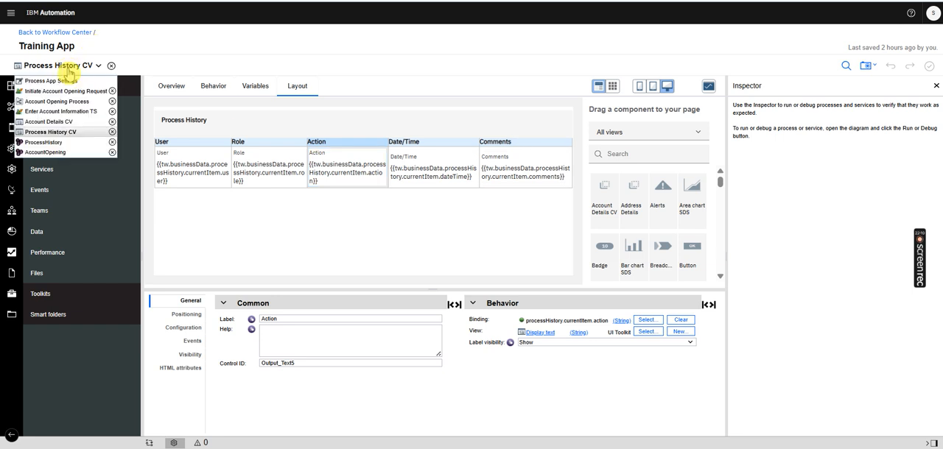
{"action": "left_click", "coordinate": [75, 112]}
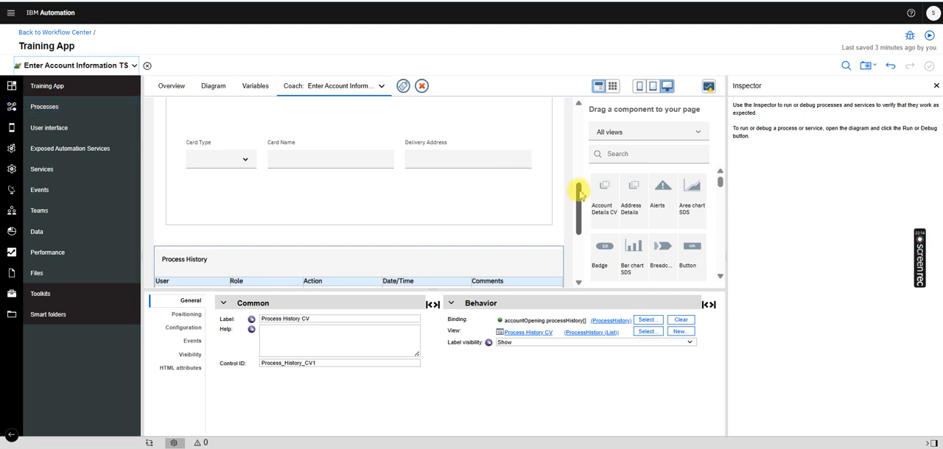
{"action": "scroll", "coordinate": [574, 202], "scroll_direction": "down", "scroll_amount": 3}
{"action": "left_click", "coordinate": [624, 153]}
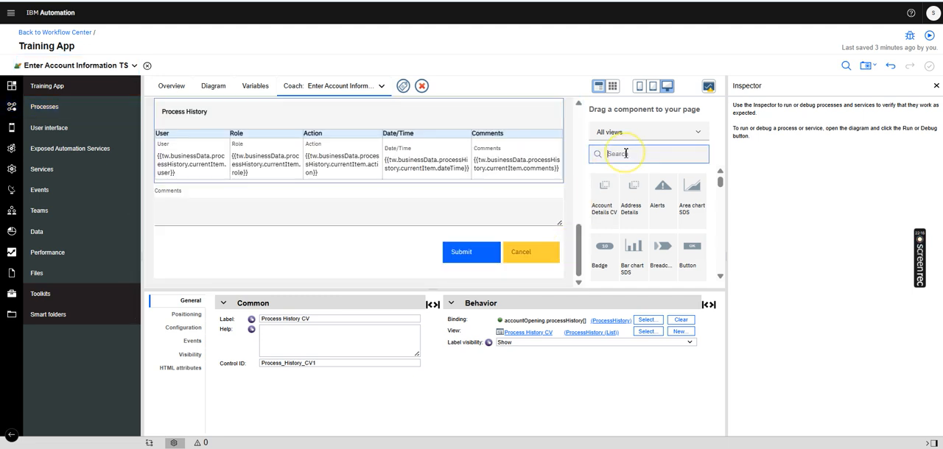
{"action": "type", "text": "proces"}
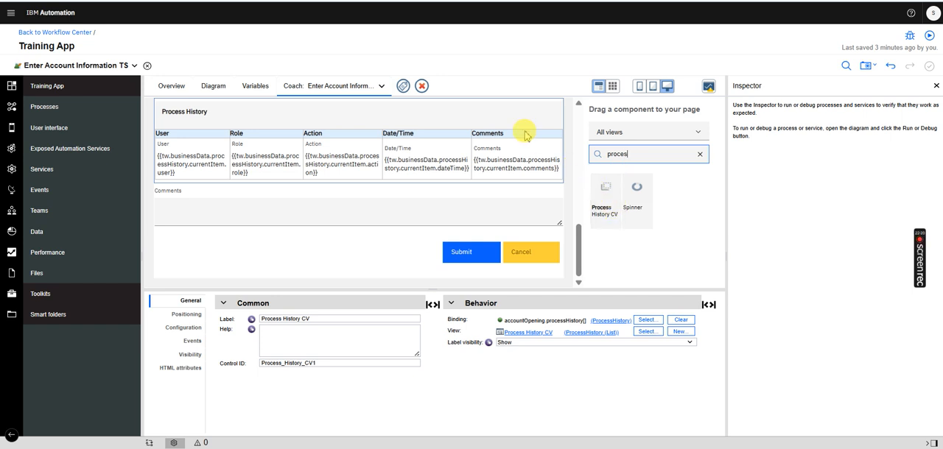
Clear the binding of the coach's Process History CV and rebind it to accountOpening.processHistory from the input variables
{"action": "left_click", "coordinate": [485, 122]}
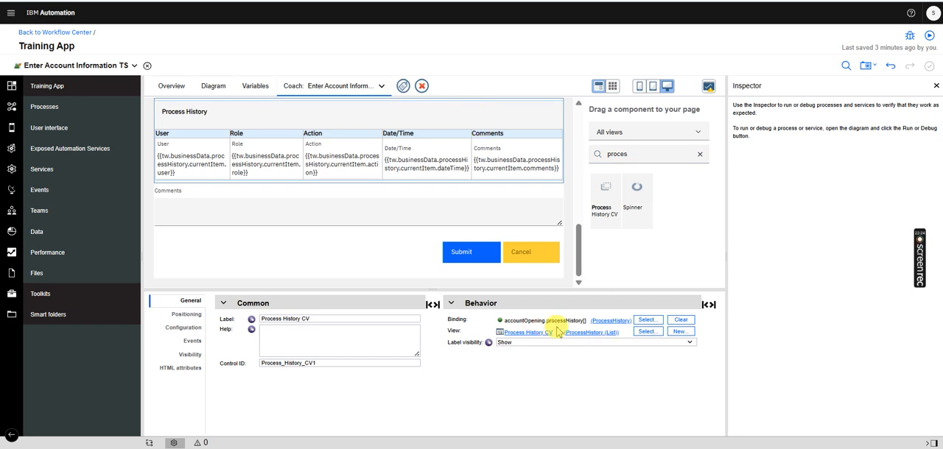
{"action": "left_click", "coordinate": [678, 322]}
{"action": "left_click", "coordinate": [658, 321]}
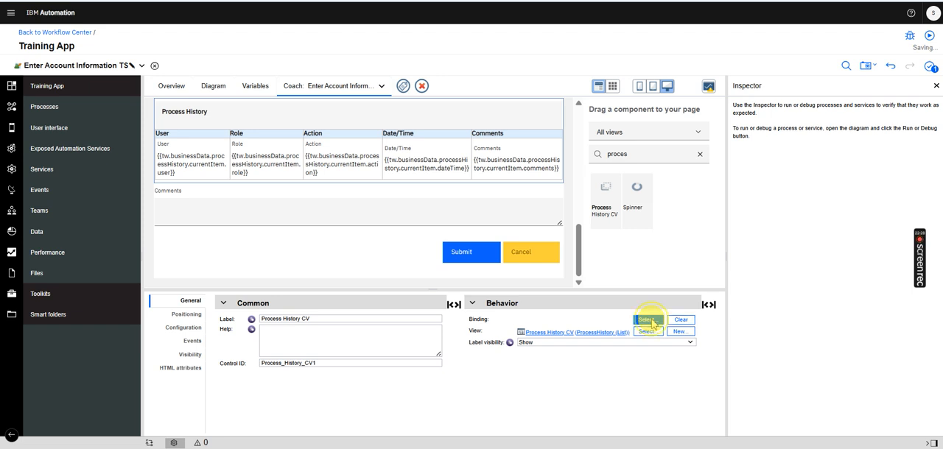
{"action": "left_click", "coordinate": [534, 146]}
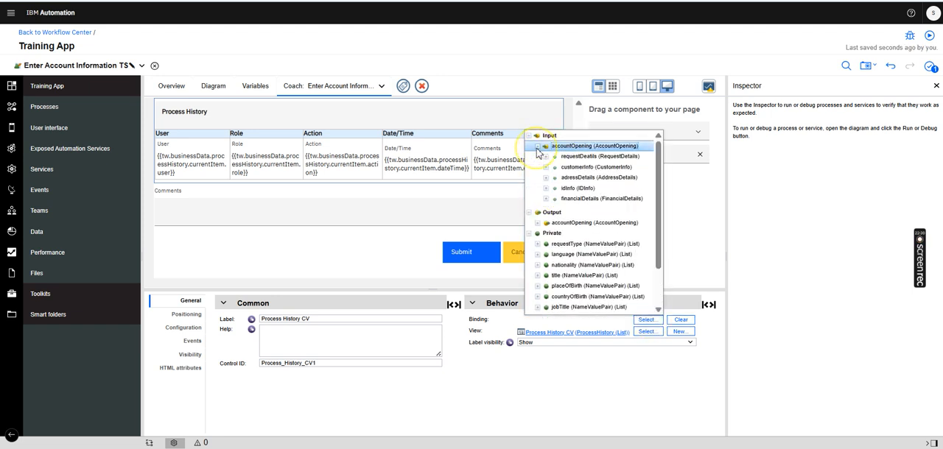
{"action": "left_click", "coordinate": [579, 231]}
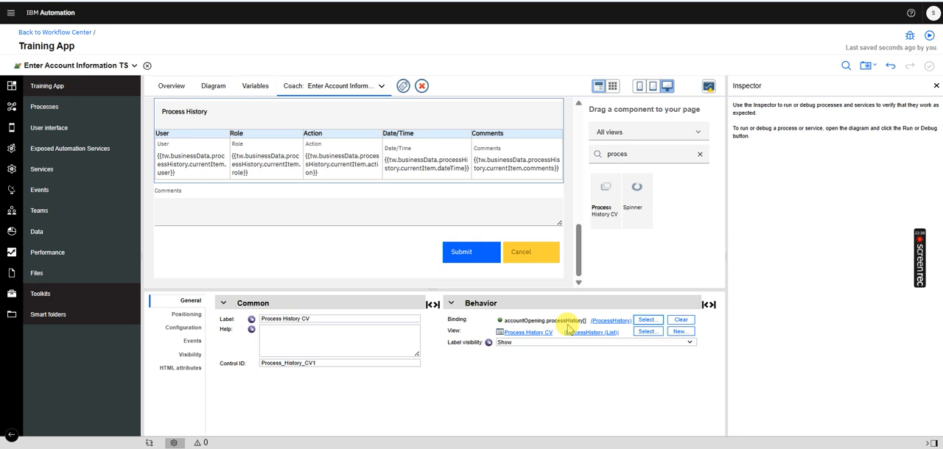
Select the Comments field below the Process History table, check its binding, and search the component palette for "text ar"
{"action": "left_click_drag", "start_coordinate": [578, 234], "coordinate": [579, 230]}
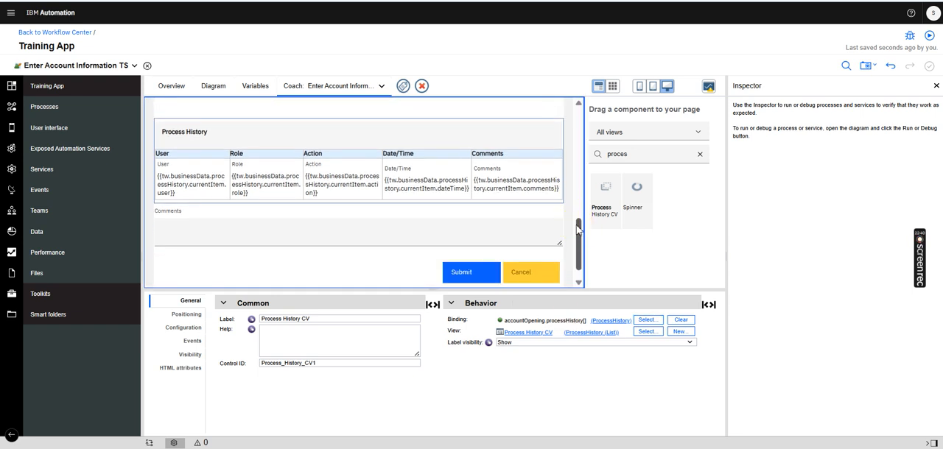
{"action": "left_click", "coordinate": [437, 214]}
{"action": "left_click", "coordinate": [623, 152]}
{"action": "type", "text": "proces"}
{"action": "key", "text": "ctrl+a"}
{"action": "type", "text": "text"}
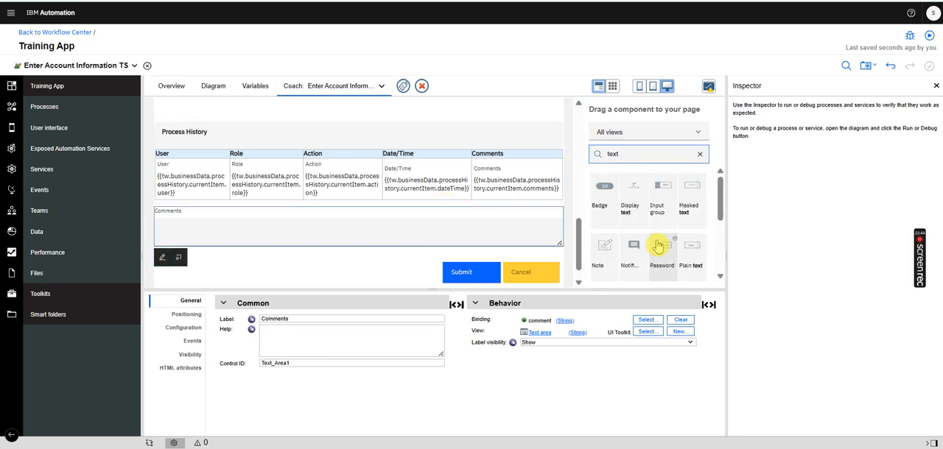
{"action": "type", "text": " ar"}
{"action": "left_click_drag", "start_coordinate": [603, 190], "coordinate": [444, 237]}
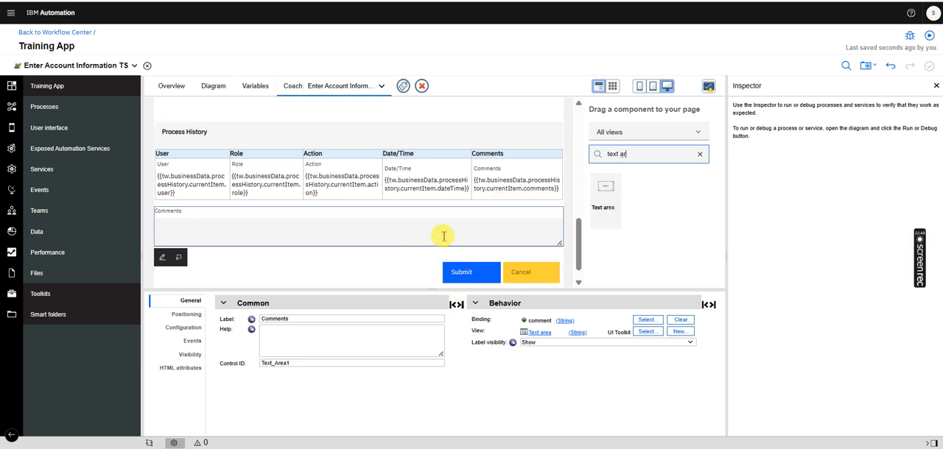
Inspect the private comment variable of Enter Account Information TS and open the service's diagram
{"action": "left_click", "coordinate": [255, 86]}
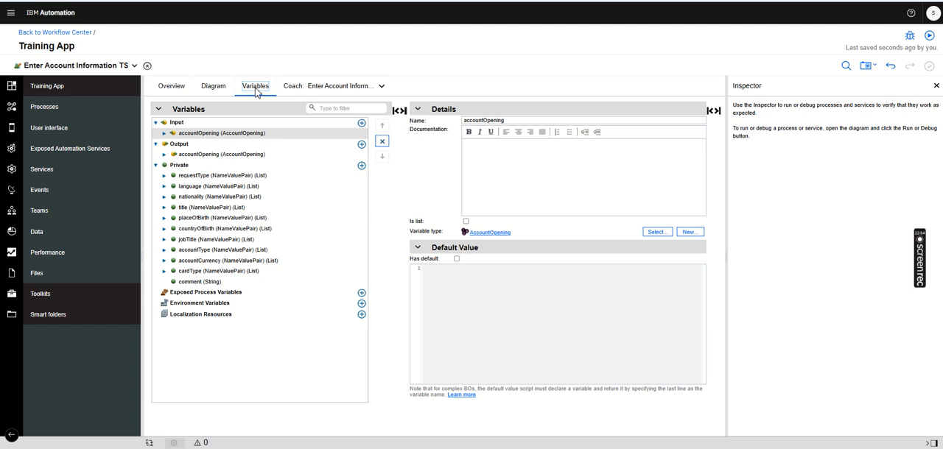
{"action": "left_click", "coordinate": [190, 283]}
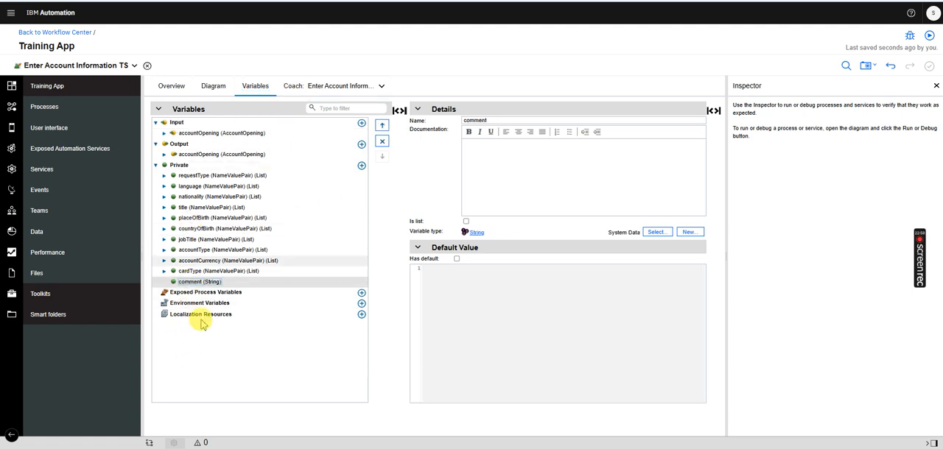
{"action": "left_click", "coordinate": [213, 86]}
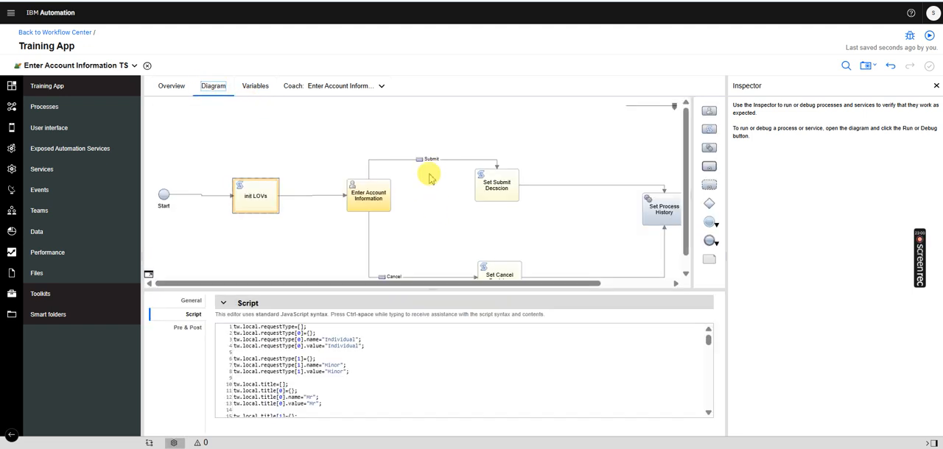
Return to the Enter Account Information coach and check which variable the Comments text area is bound to
{"action": "left_click", "coordinate": [376, 87]}
{"action": "left_click", "coordinate": [346, 96]}
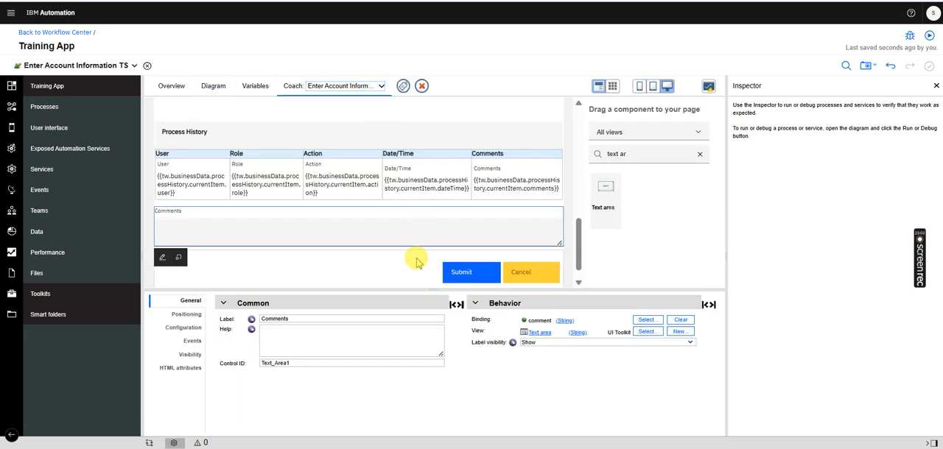
{"action": "left_click", "coordinate": [645, 320]}
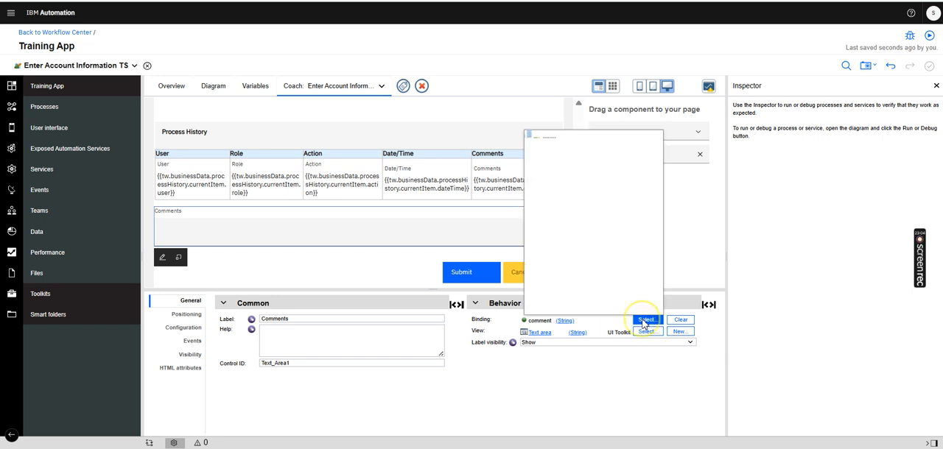
{"action": "left_click", "coordinate": [561, 302]}
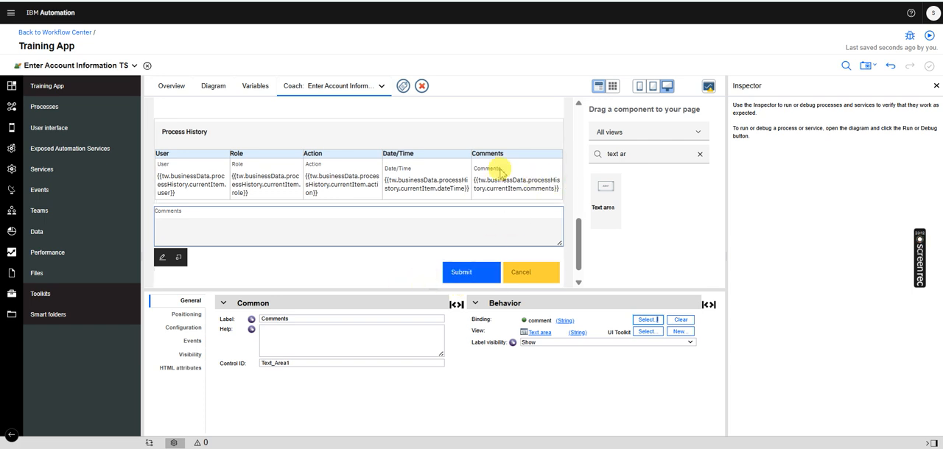
{"action": "left_click", "coordinate": [184, 174]}
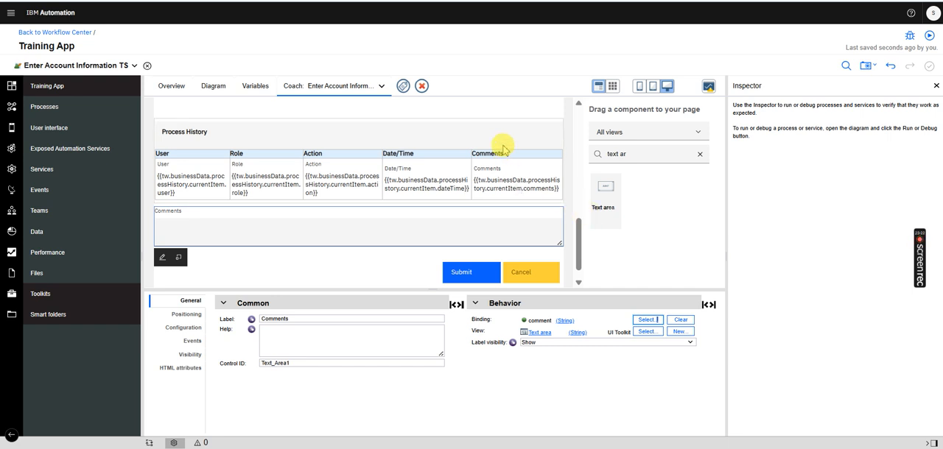
Try adding a Service activity below Set Process History in an enlarged diagram, opening and cancelling the creation of a new service flow for it
{"action": "left_click", "coordinate": [213, 87]}
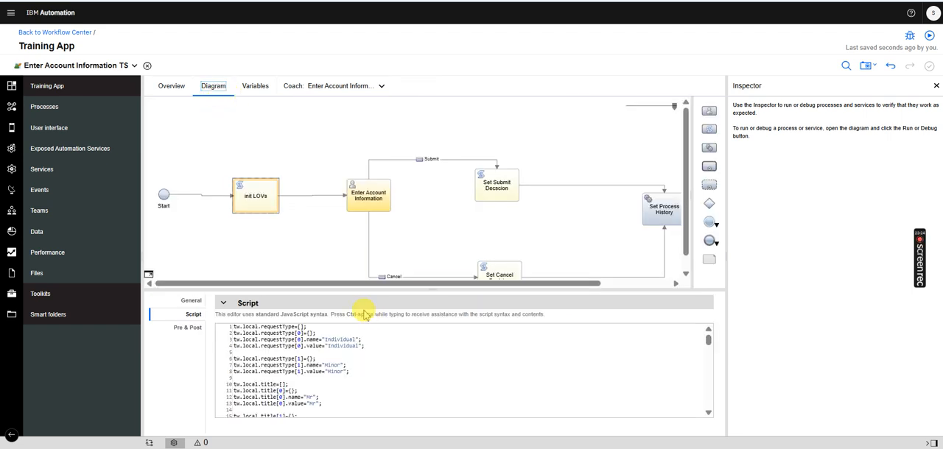
{"action": "left_click_drag", "start_coordinate": [308, 289], "coordinate": [396, 364]}
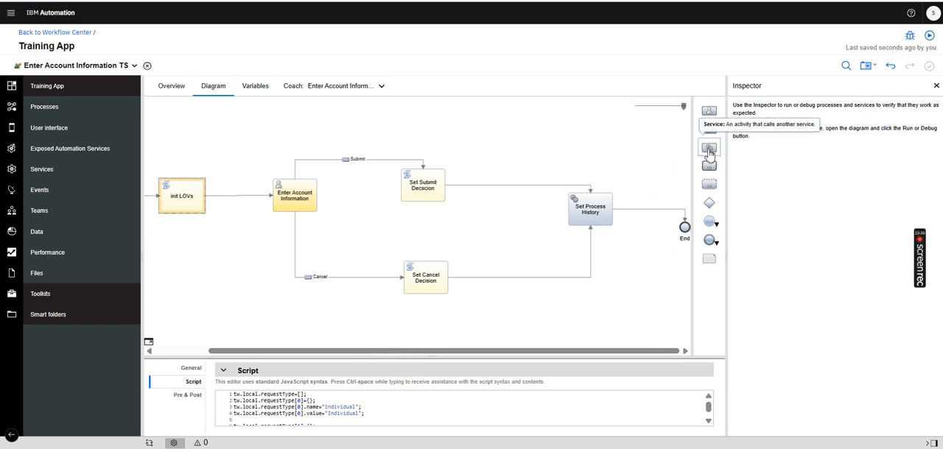
{"action": "mouse_move", "coordinate": [710, 150]}
{"action": "left_mouse_down"}
{"action": "mouse_move", "coordinate": [708, 166]}
{"action": "mouse_move", "coordinate": [634, 246]}
{"action": "mouse_move", "coordinate": [615, 299]}
{"action": "left_mouse_up"}
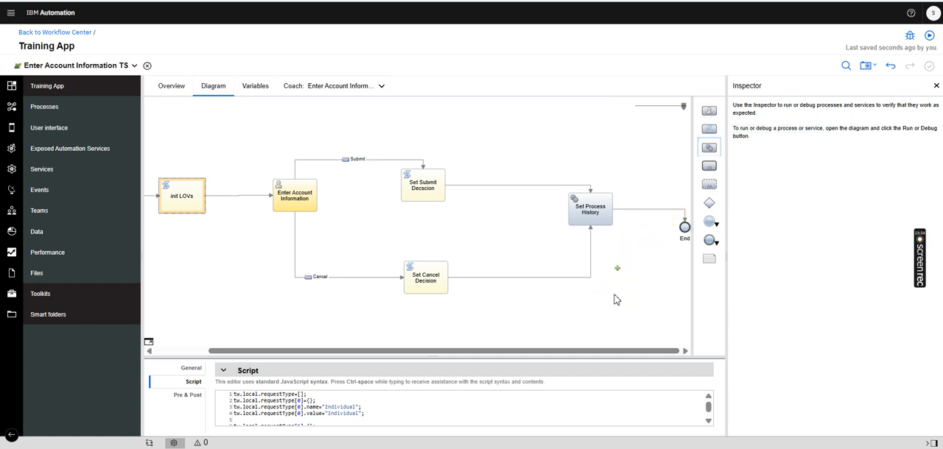
{"action": "left_click", "coordinate": [616, 299]}
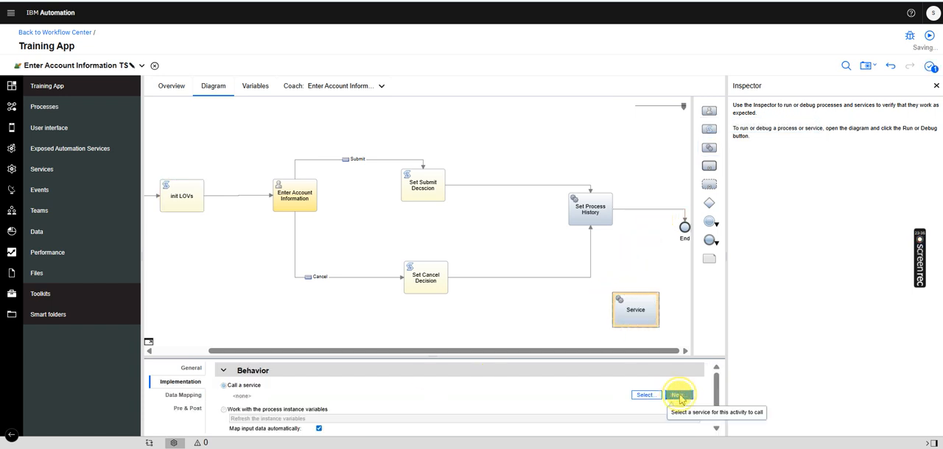
{"action": "left_click", "coordinate": [685, 396]}
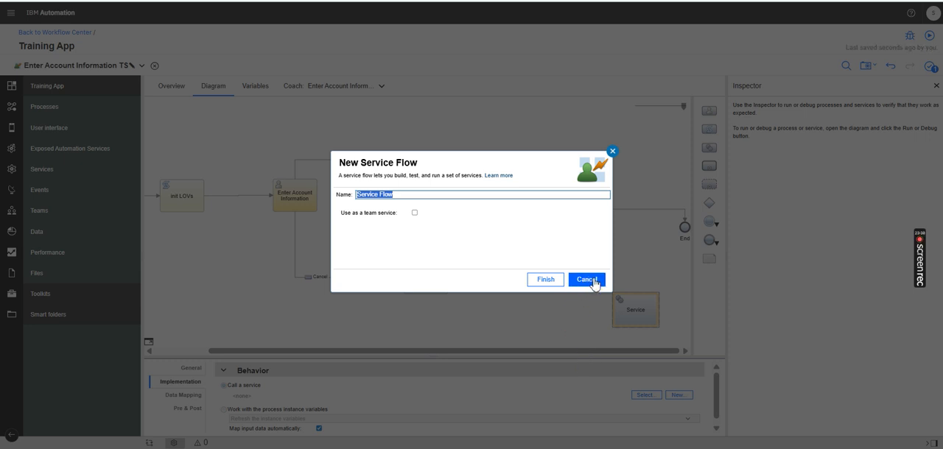
{"action": "left_click", "coordinate": [586, 280]}
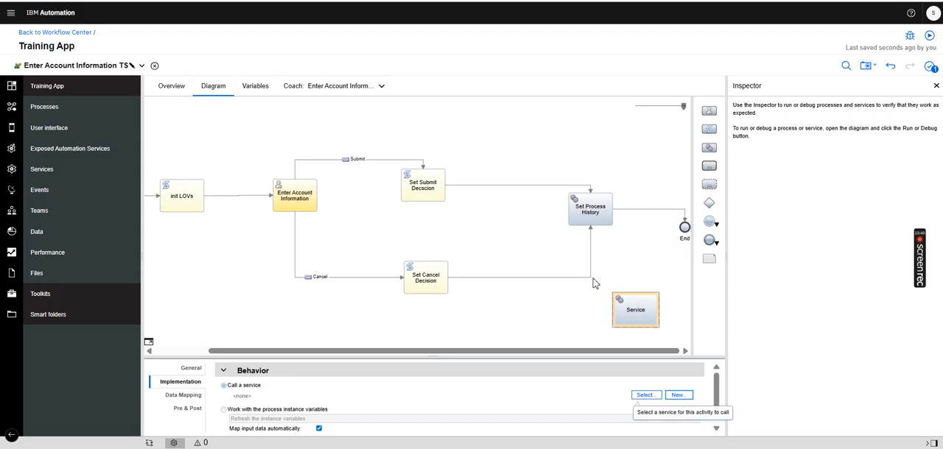
{"action": "left_click", "coordinate": [630, 267]}
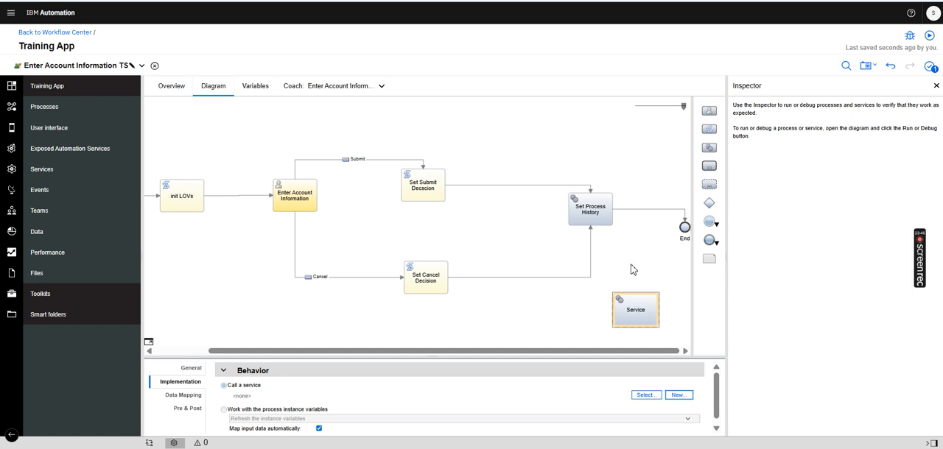
Delete the unlinked Service activity from the diagram
{"action": "left_click", "coordinate": [652, 275]}
{"action": "left_click", "coordinate": [638, 305]}
{"action": "key", "text": "Delete"}
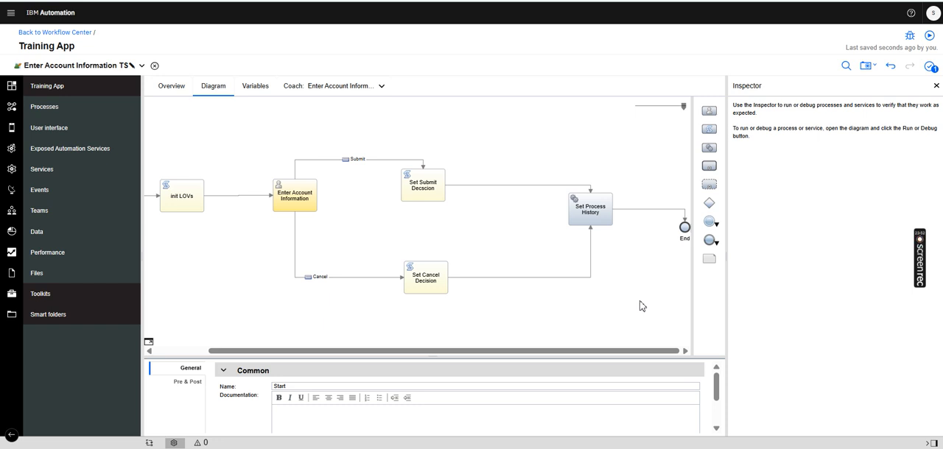
Select the Set Process History activity, dismiss the incoming chat notification and quit Microsoft Teams
{"action": "left_click", "coordinate": [597, 222]}
{"action": "left_click", "coordinate": [437, 287]}
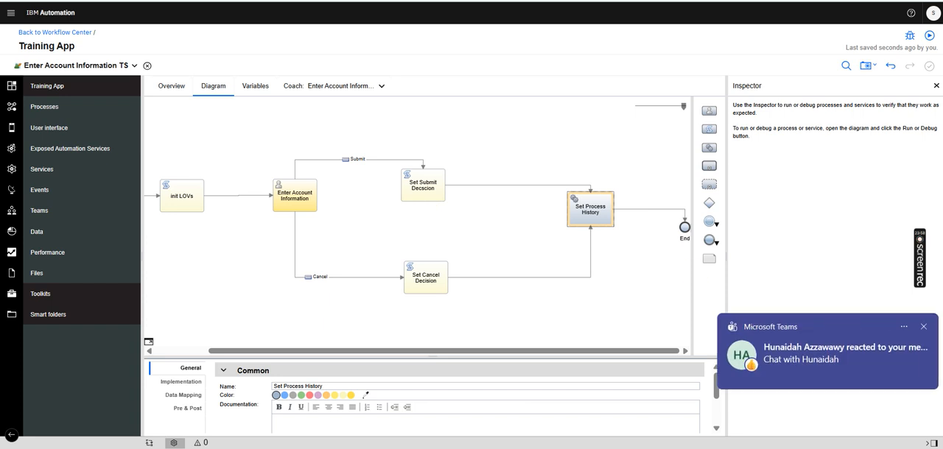
{"action": "left_click", "coordinate": [923, 327]}
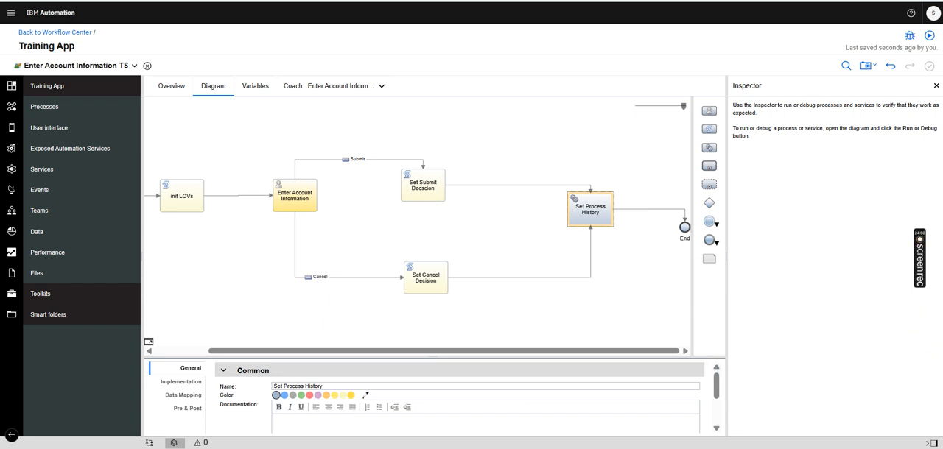
{"action": "left_click", "coordinate": [800, 448]}
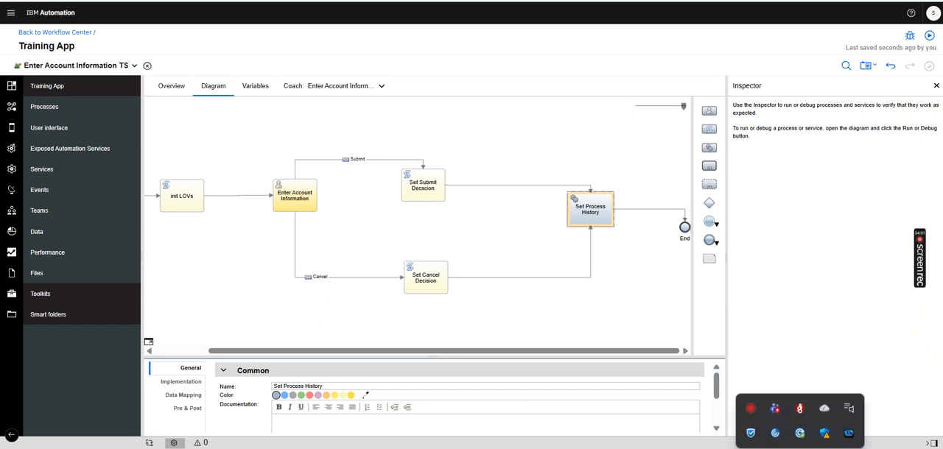
{"action": "right_click", "coordinate": [781, 410]}
{"action": "left_click", "coordinate": [761, 395]}
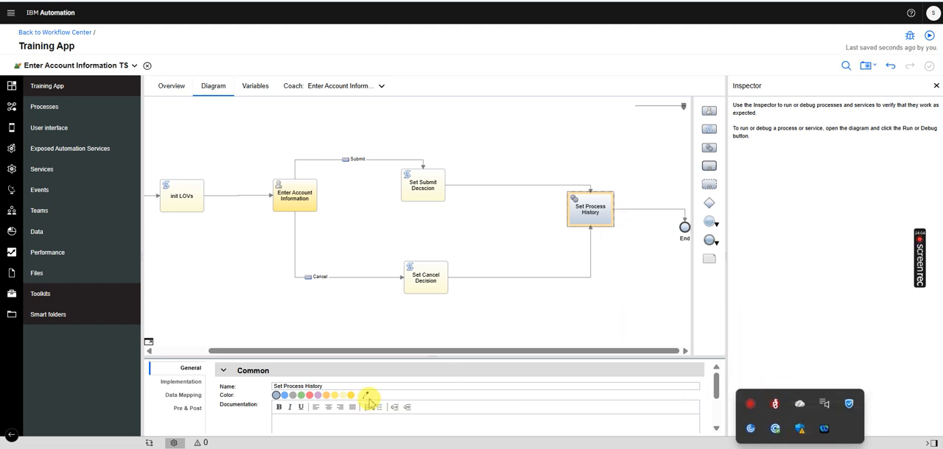
Open the Set Process History US service called by the activity and inspect its input, output and private variables
{"action": "left_click", "coordinate": [180, 382]}
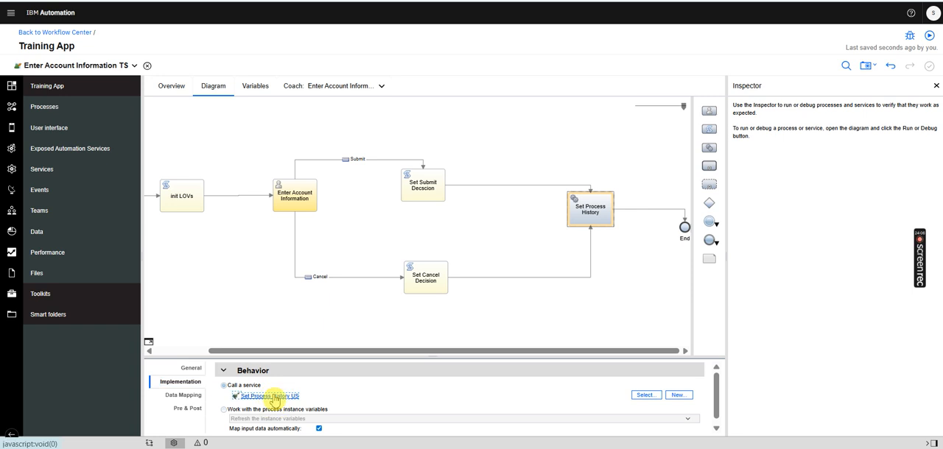
{"action": "left_click", "coordinate": [272, 397]}
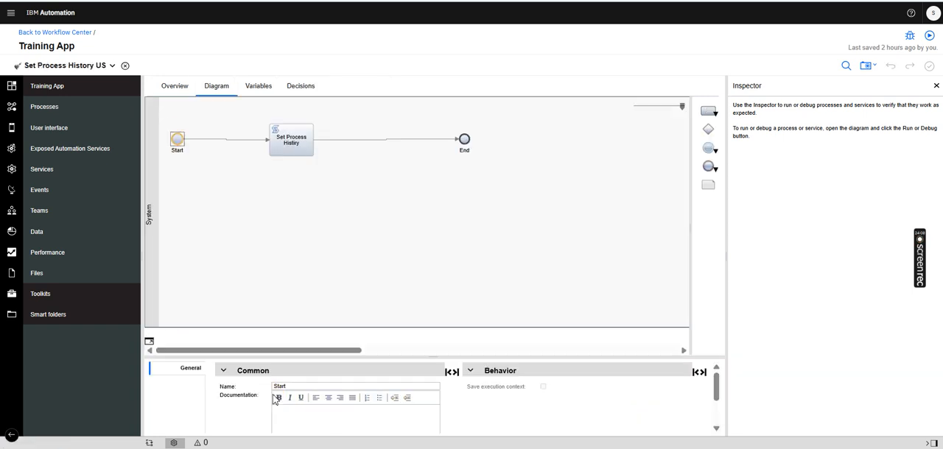
{"action": "left_click", "coordinate": [267, 89]}
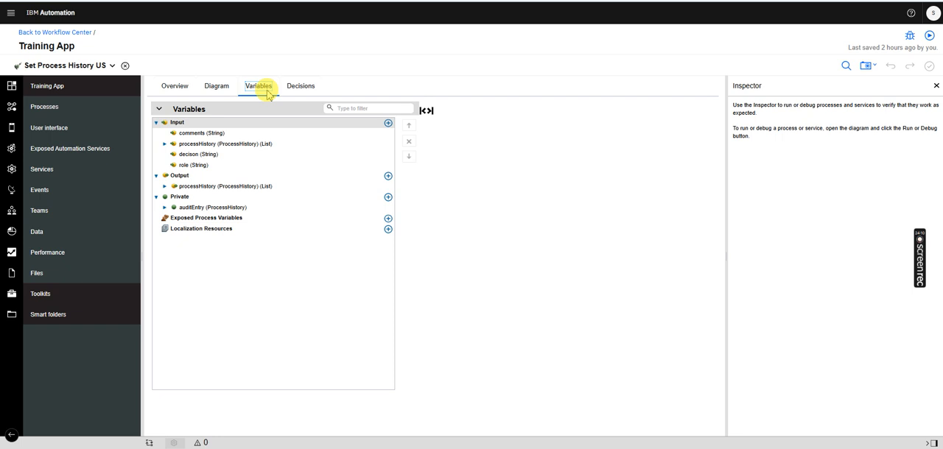
{"action": "left_click", "coordinate": [190, 133]}
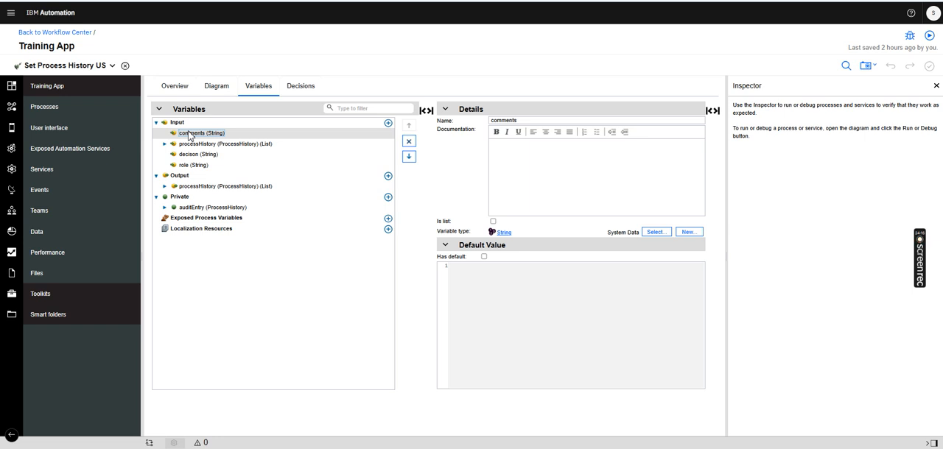
{"action": "left_click", "coordinate": [211, 145]}
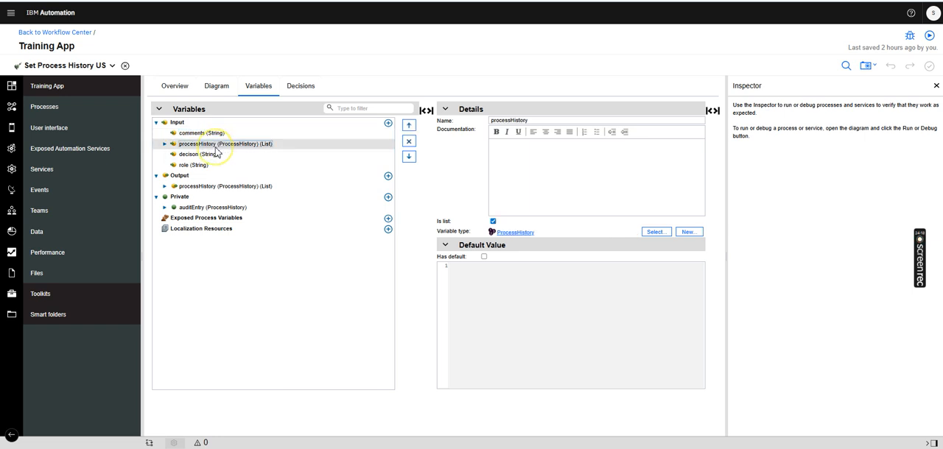
{"action": "left_click", "coordinate": [211, 155]}
{"action": "left_click", "coordinate": [199, 166]}
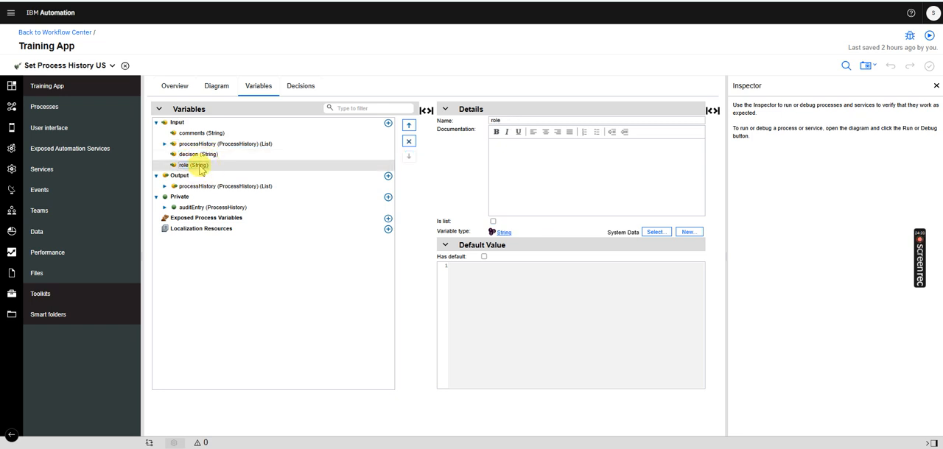
{"action": "left_click", "coordinate": [211, 186]}
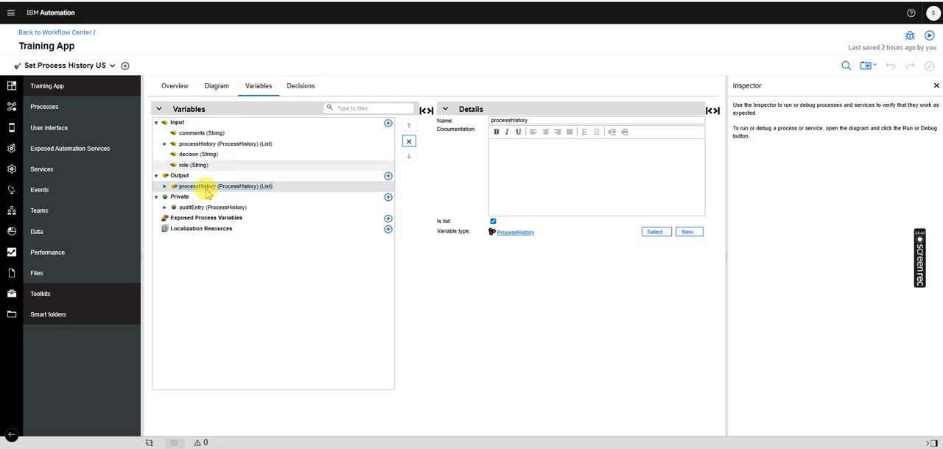
{"action": "left_click", "coordinate": [192, 209]}
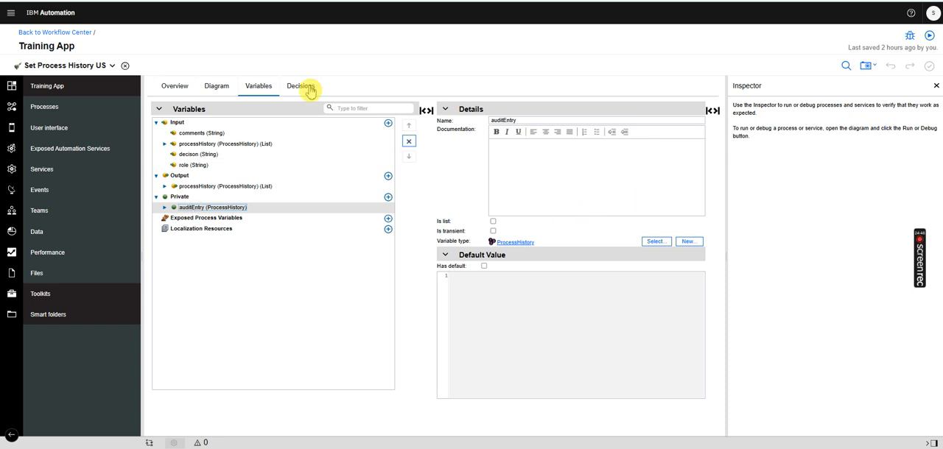
Open the script of the Set Process Histiry task in an enlarged editor and examine its null check on tw.local.processHistory
{"action": "left_click", "coordinate": [221, 87]}
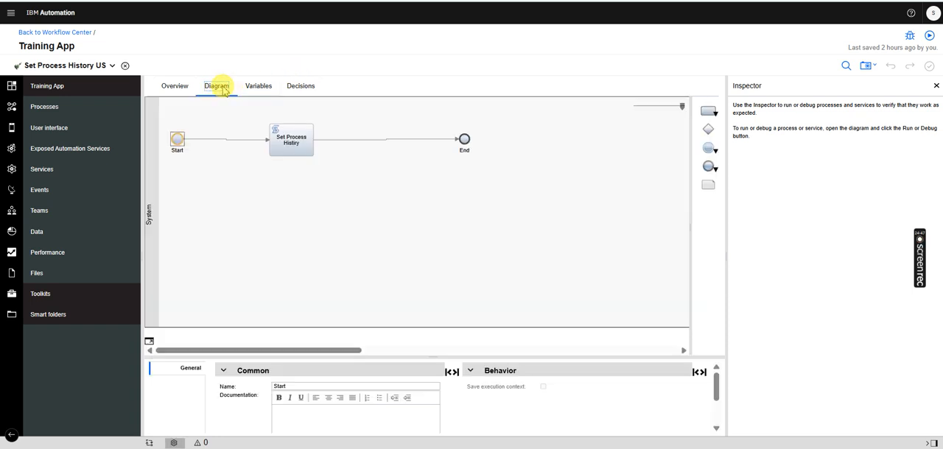
{"action": "left_click", "coordinate": [284, 153]}
{"action": "left_click_drag", "start_coordinate": [325, 359], "coordinate": [331, 214]}
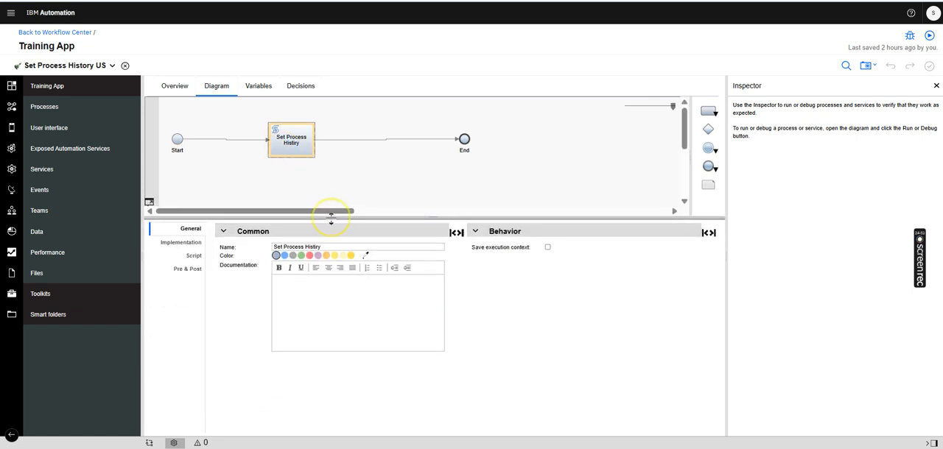
{"action": "left_click", "coordinate": [194, 255]}
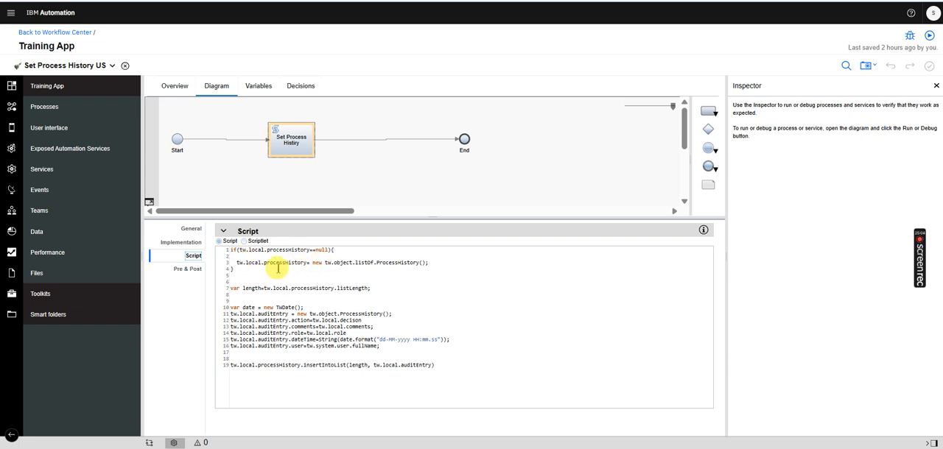
{"action": "left_click", "coordinate": [335, 263]}
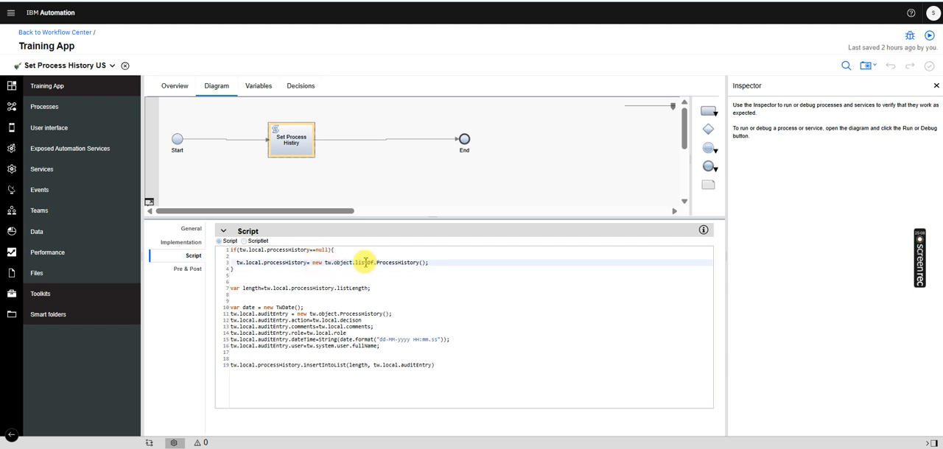
{"action": "left_click", "coordinate": [420, 268]}
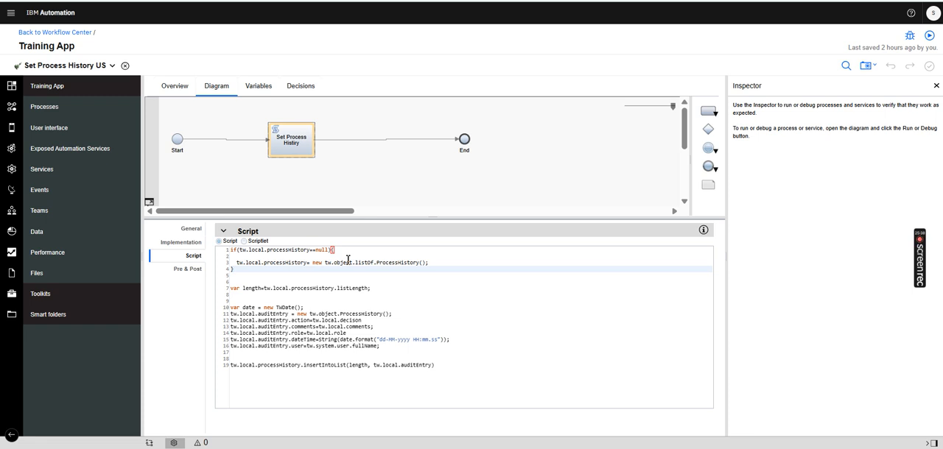
Insert two blank lines between the null check and the length declaration in the script
{"action": "left_click", "coordinate": [330, 276]}
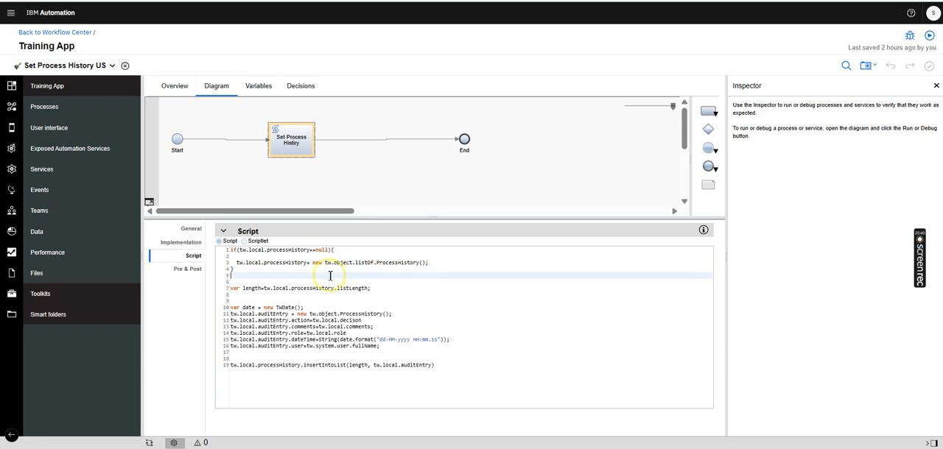
{"action": "key", "text": "Return"}
{"action": "key", "text": "Return"}
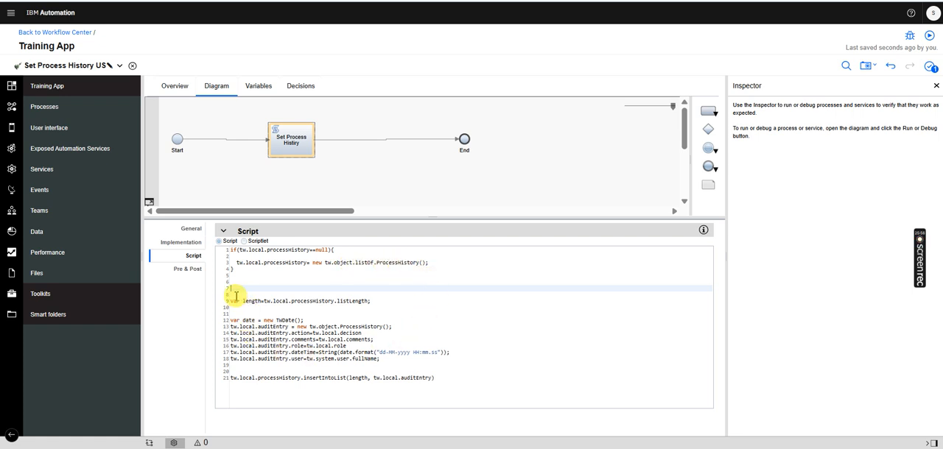
Highlight the script's length and date declarations, check the private auditEntry variable, and return to the script
{"action": "left_click_drag", "start_coordinate": [382, 300], "coordinate": [222, 301]}
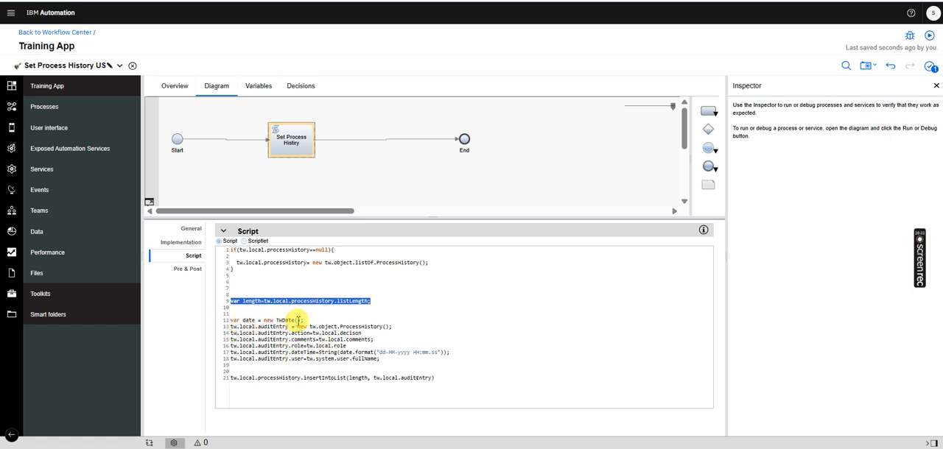
{"action": "left_click_drag", "start_coordinate": [304, 319], "coordinate": [244, 317]}
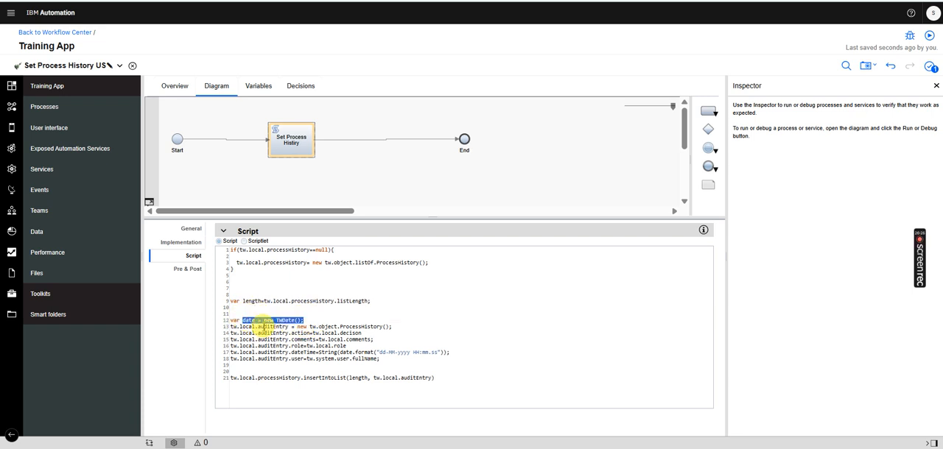
{"action": "left_click", "coordinate": [258, 85]}
{"action": "left_click", "coordinate": [212, 209]}
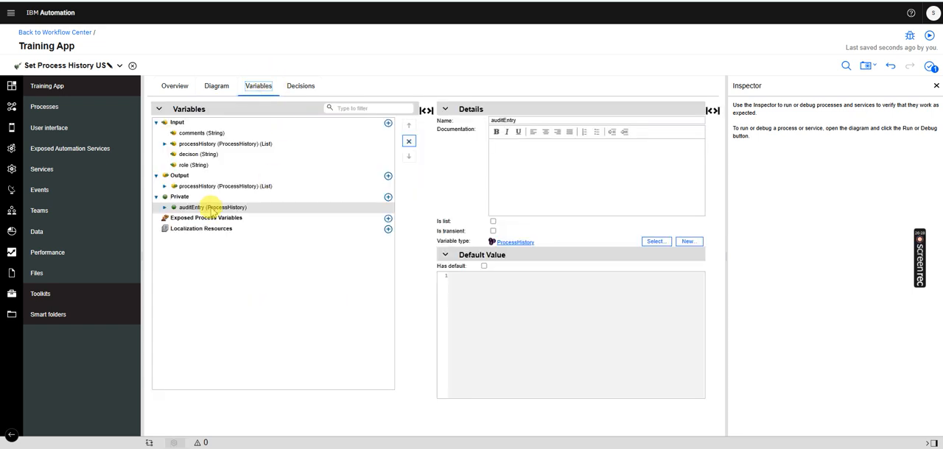
{"action": "left_click", "coordinate": [216, 86]}
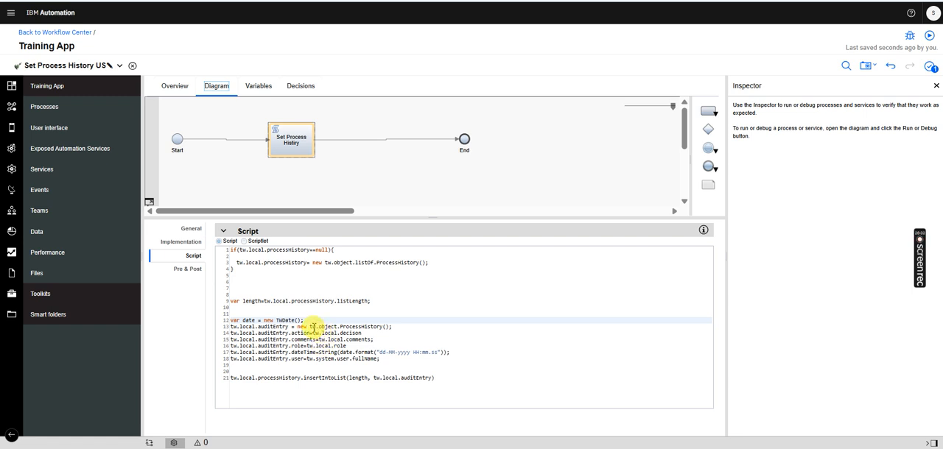
Highlight the line that instantiates tw.local.auditEntry, inspect the fields of the private auditEntry variable, and return to the script
{"action": "left_click_drag", "start_coordinate": [393, 325], "coordinate": [223, 327]}
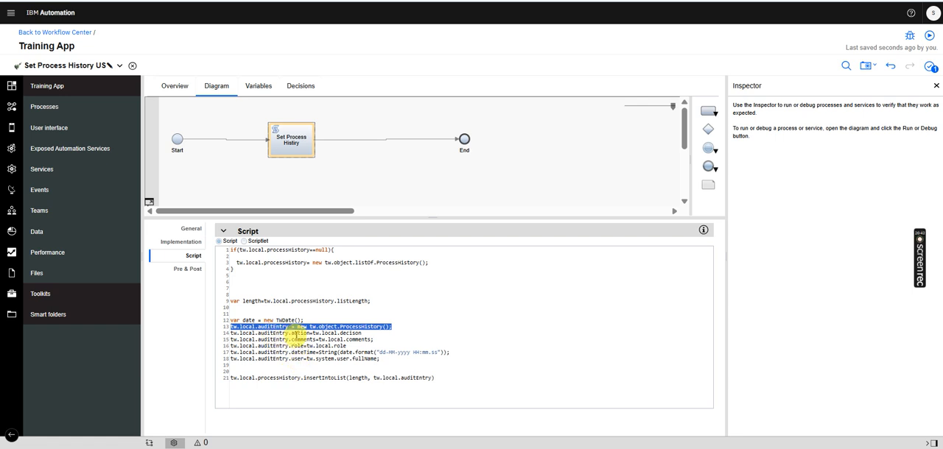
{"action": "left_click", "coordinate": [258, 85]}
{"action": "left_click", "coordinate": [164, 208]}
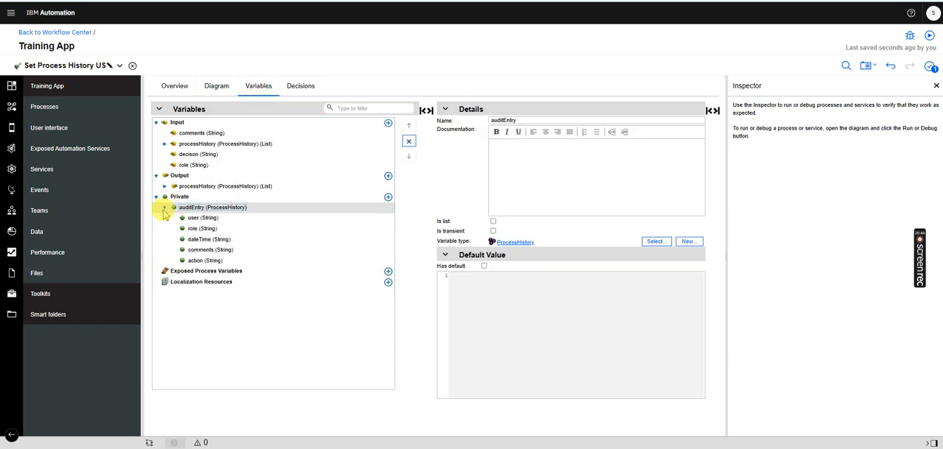
{"action": "left_click", "coordinate": [216, 86]}
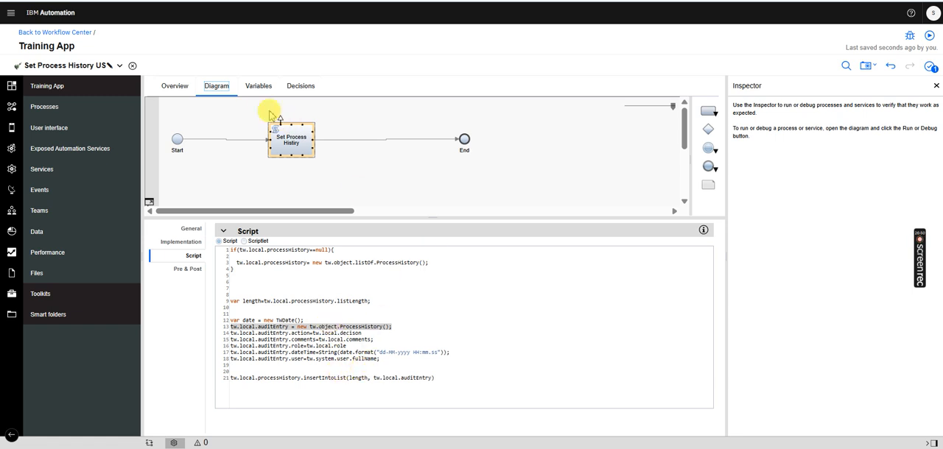
Inspect the service's input variables, including the details of role, and return to the script
{"action": "left_click", "coordinate": [257, 87]}
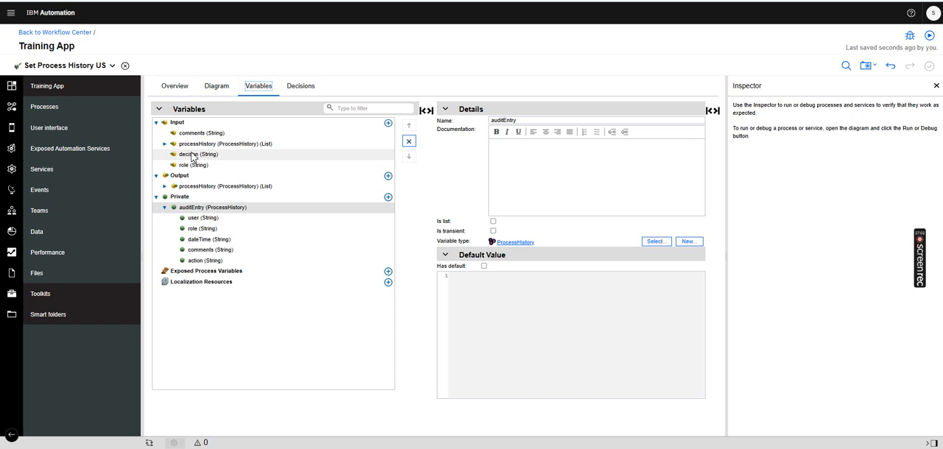
{"action": "left_click", "coordinate": [186, 165]}
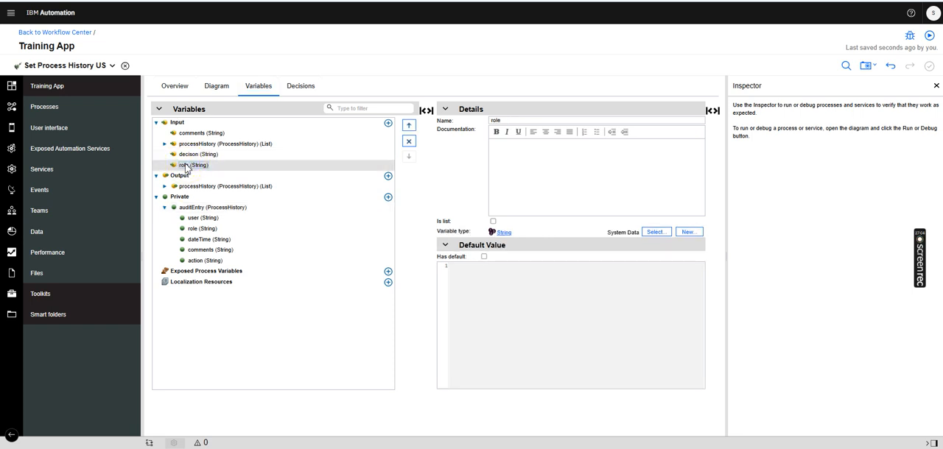
{"action": "left_click", "coordinate": [217, 85]}
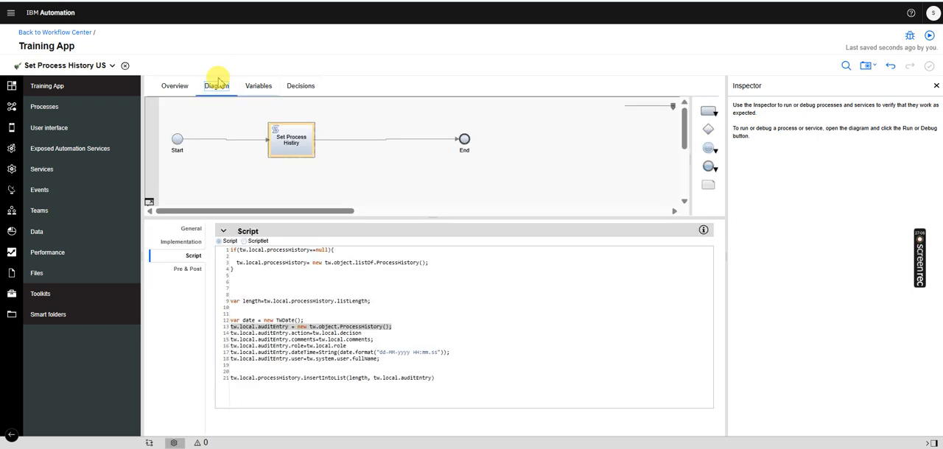
Highlight the dateTime formatting expression, then the block from the date declaration through the auditEntry.user assignment in the script
{"action": "left_click", "coordinate": [305, 352]}
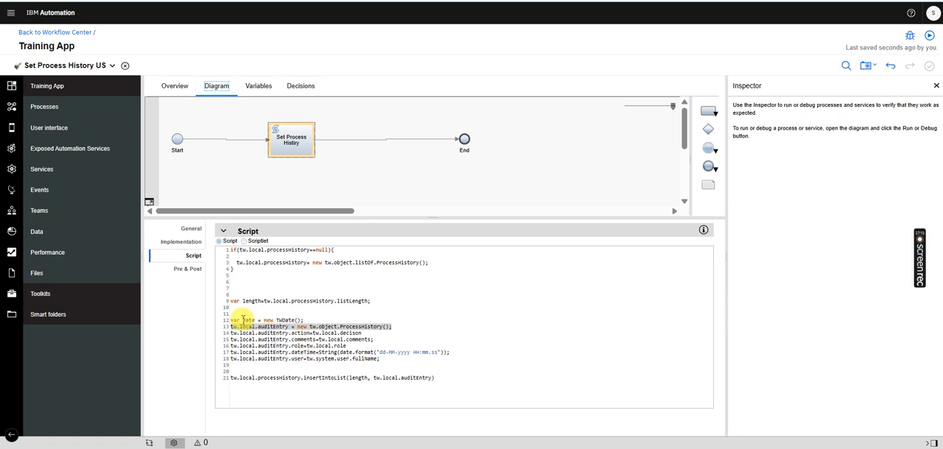
{"action": "left_click", "coordinate": [243, 321]}
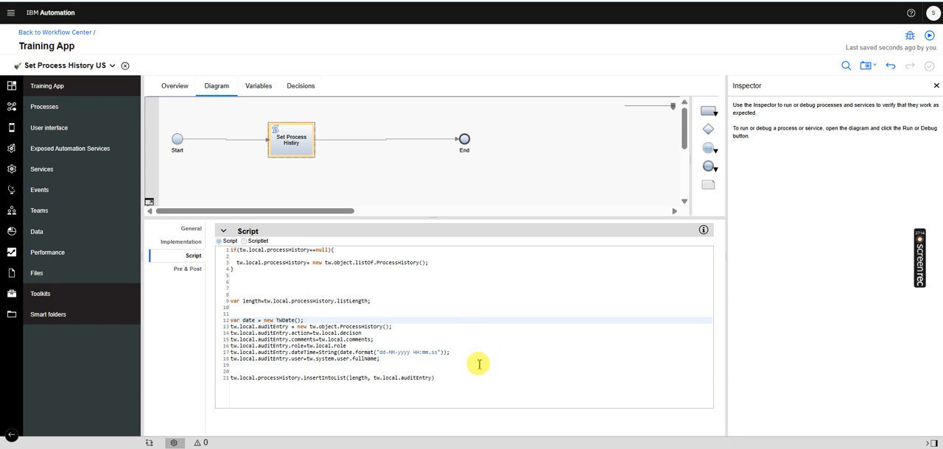
{"action": "left_click_drag", "start_coordinate": [456, 356], "coordinate": [322, 356]}
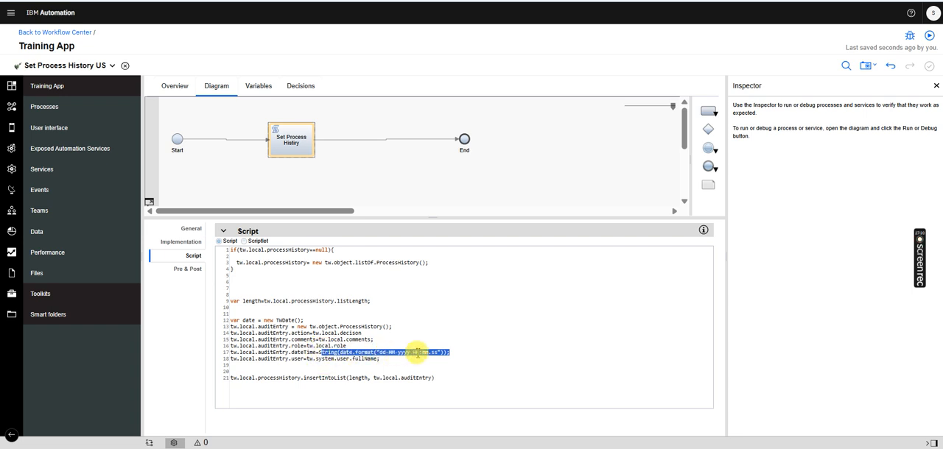
{"action": "left_click", "coordinate": [465, 358]}
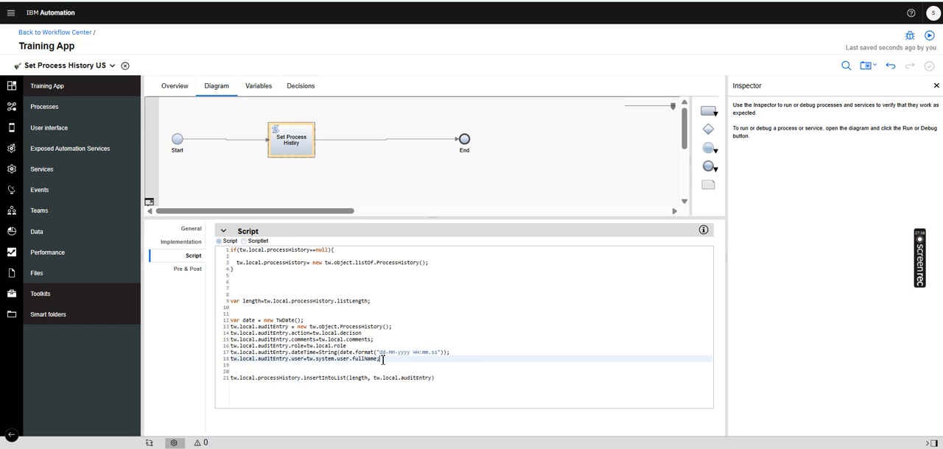
{"action": "left_click_drag", "start_coordinate": [383, 360], "coordinate": [212, 320]}
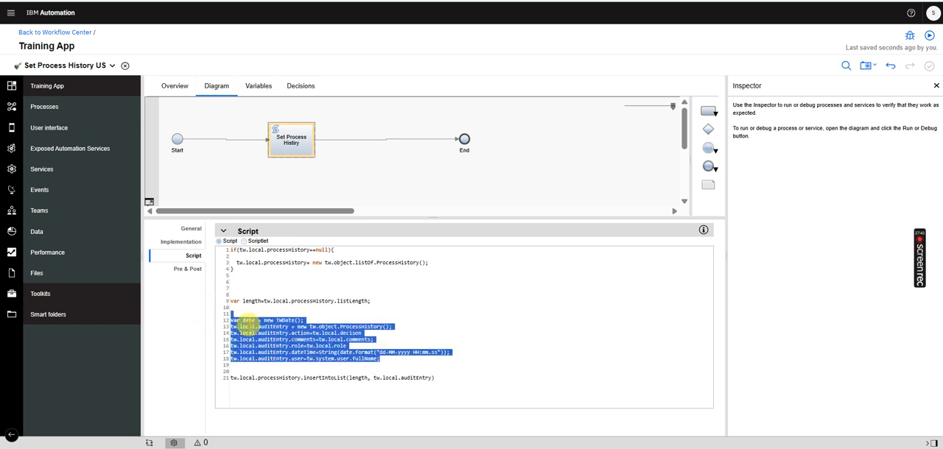
Delete insertIntoList from the script's last line and re-enter it on tw.local.processHistory from the code completion suggestions
{"action": "left_click", "coordinate": [327, 380]}
{"action": "double_click", "coordinate": [326, 380]}
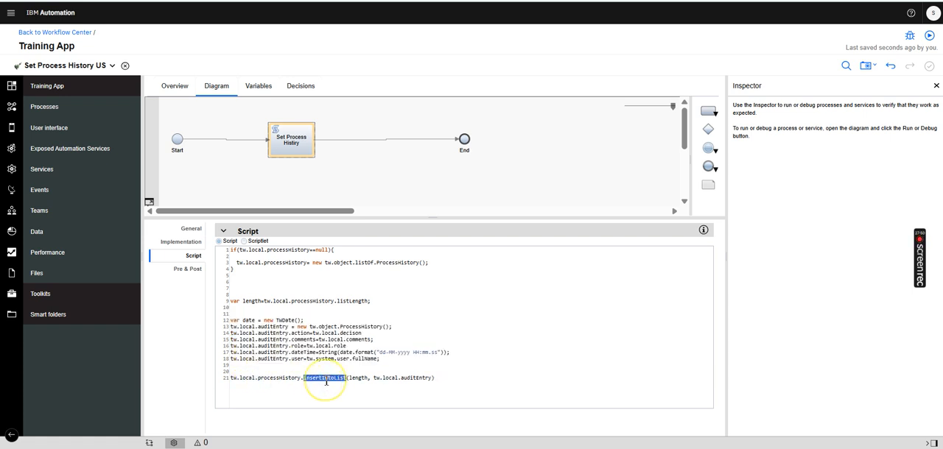
{"action": "key", "text": "BackSpace"}
{"action": "key", "text": "BackSpace"}
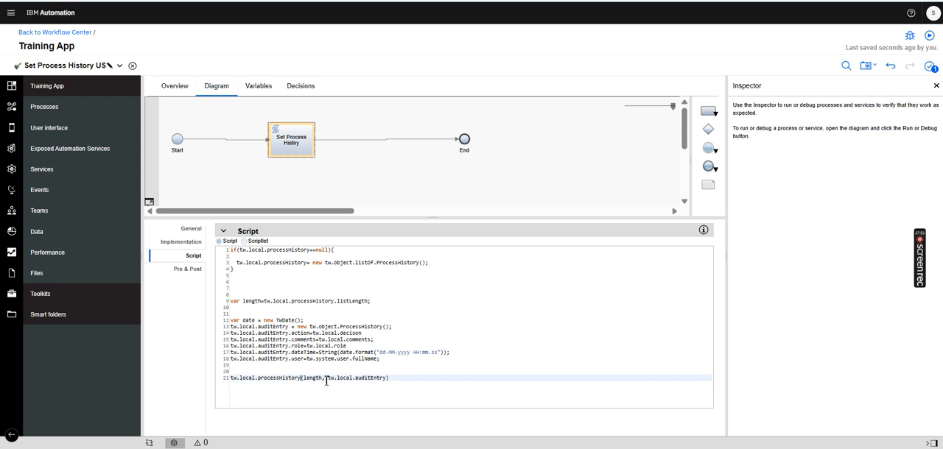
{"action": "type", "text": "."}
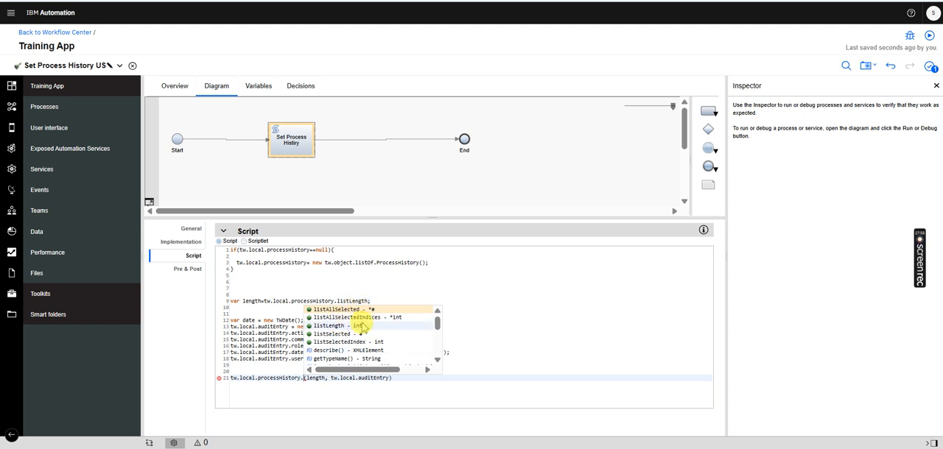
{"action": "type", "text": "i"}
{"action": "left_click", "coordinate": [374, 385]}
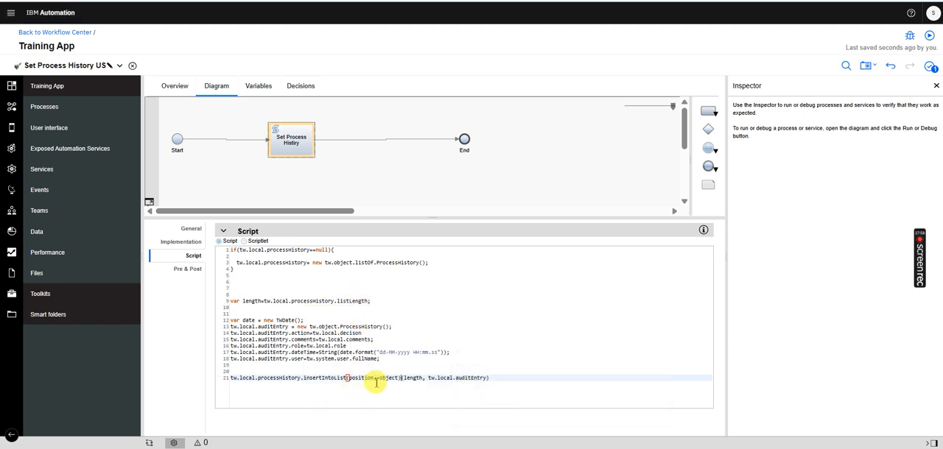
Remove the (position, object) placeholder after insertIntoList, keeping the existing arguments length and tw.local.auditEntry
{"action": "key", "text": "BackSpace"}
{"action": "key", "text": "BackSpace"}
{"action": "key", "text": "BackSpace"}
{"action": "key", "text": "BackSpace"}
{"action": "key", "text": "BackSpace"}
{"action": "key", "text": "BackSpace"}
{"action": "key", "text": "BackSpace"}
{"action": "key", "text": "BackSpace"}
{"action": "key", "text": "BackSpace"}
{"action": "key", "text": "BackSpace"}
{"action": "key", "text": "BackSpace"}
{"action": "key", "text": "BackSpace"}
{"action": "key", "text": "BackSpace"}
{"action": "key", "text": "BackSpace"}
{"action": "key", "text": "BackSpace"}
{"action": "key", "text": "BackSpace"}
{"action": "key", "text": "BackSpace"}
{"action": "key", "text": "BackSpace"}
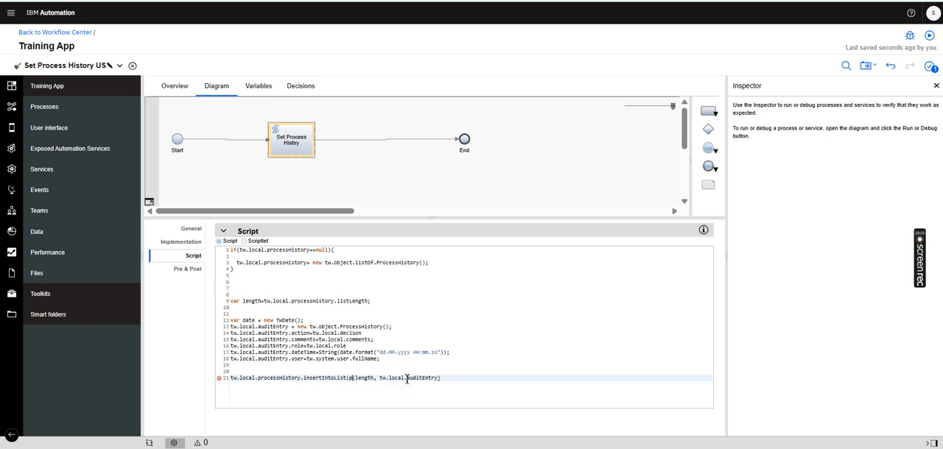
{"action": "left_click", "coordinate": [445, 383]}
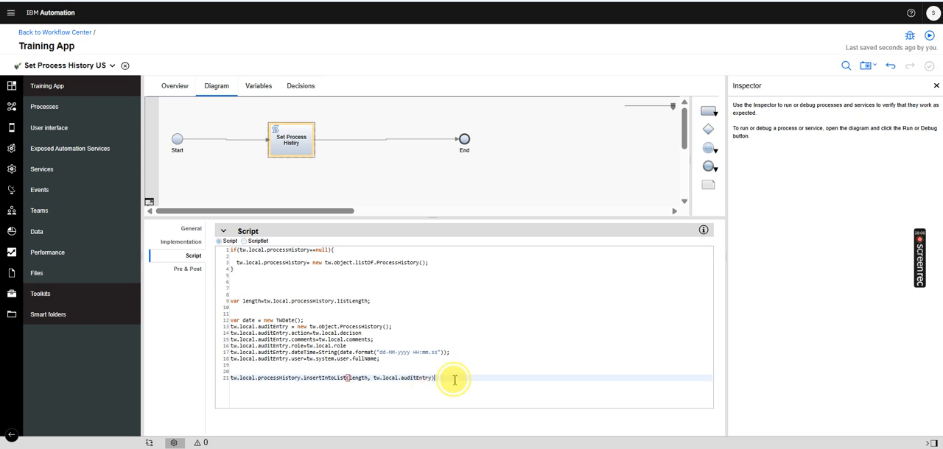
Close the Set Process History US service and review the input and output data mapping of the Set Process History activity
{"action": "left_click_drag", "start_coordinate": [449, 380], "coordinate": [213, 250]}
{"action": "left_click", "coordinate": [126, 66]}
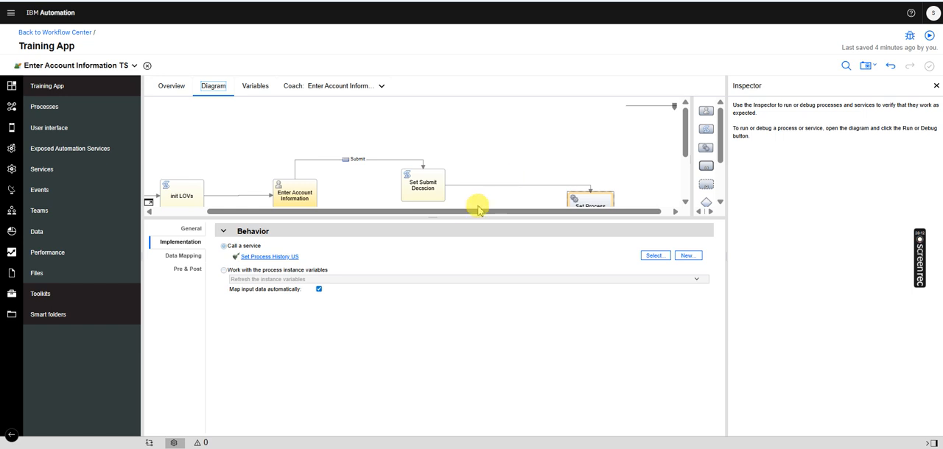
{"action": "left_click_drag", "start_coordinate": [453, 219], "coordinate": [431, 291]}
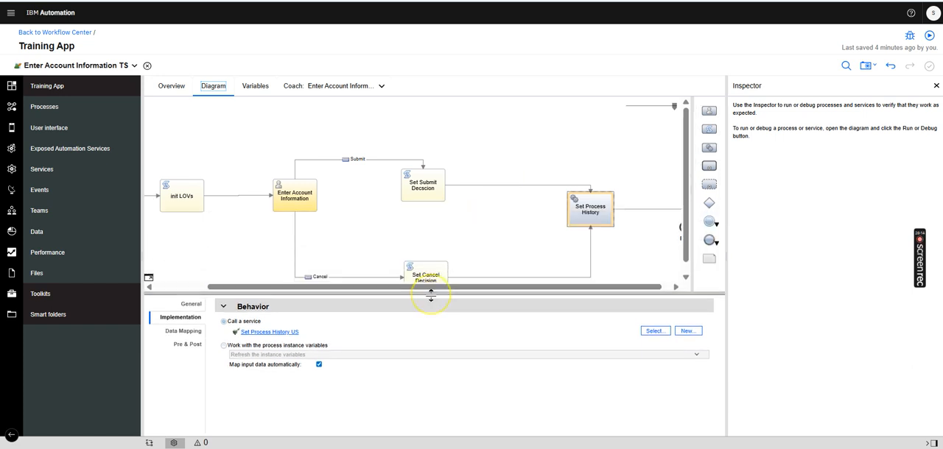
{"action": "left_click", "coordinate": [183, 331]}
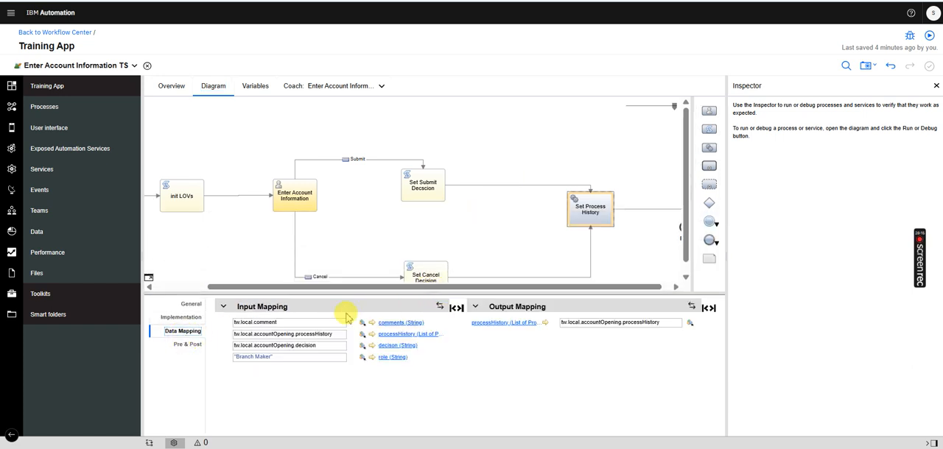
{"action": "left_click_drag", "start_coordinate": [288, 322], "coordinate": [225, 318]}
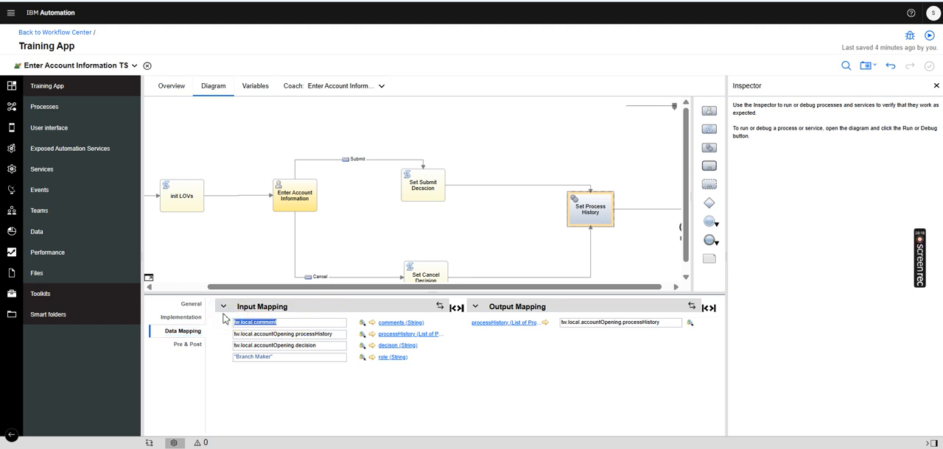
{"action": "left_click_drag", "start_coordinate": [341, 338], "coordinate": [221, 339]}
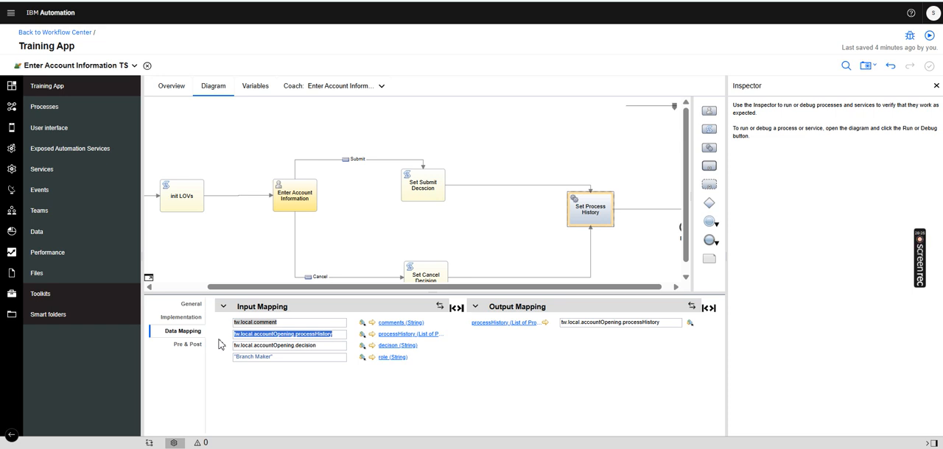
{"action": "left_click_drag", "start_coordinate": [664, 324], "coordinate": [593, 324]}
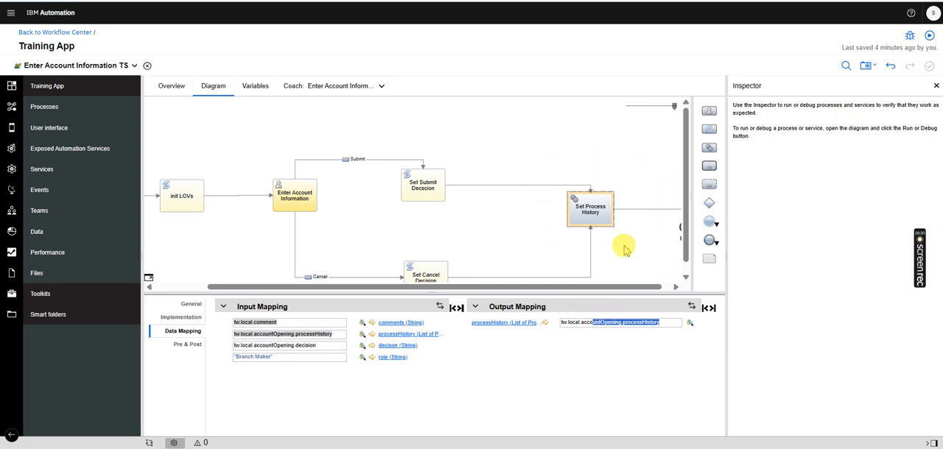
{"action": "left_click", "coordinate": [666, 322]}
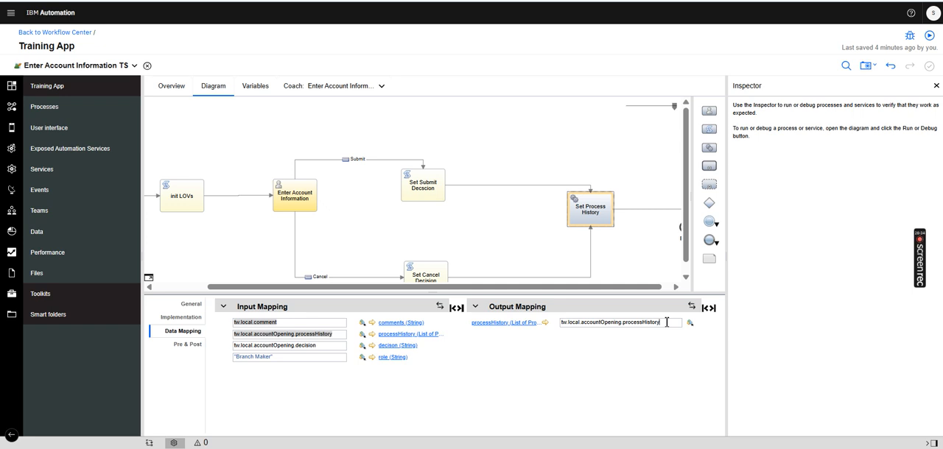
{"action": "left_click", "coordinate": [321, 357]}
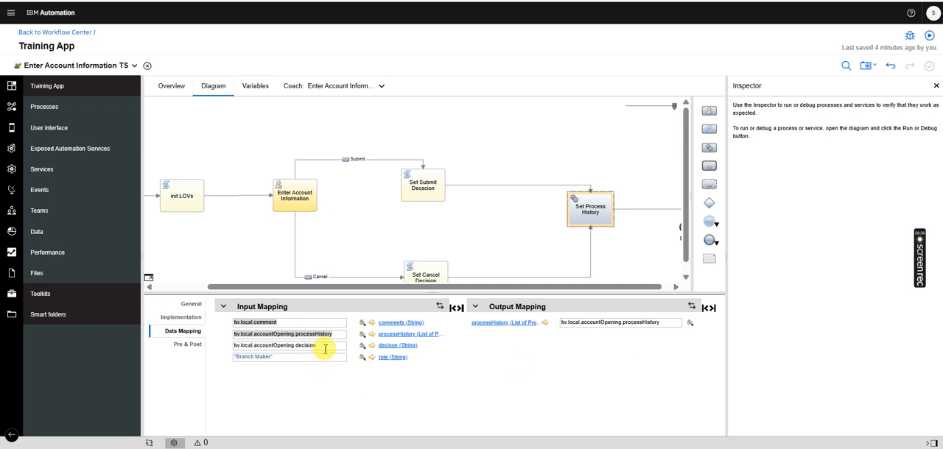
Check the Submit and Cancel decision scripts, then return to the Set Process History data mapping and highlight its role value
{"action": "left_click", "coordinate": [413, 190]}
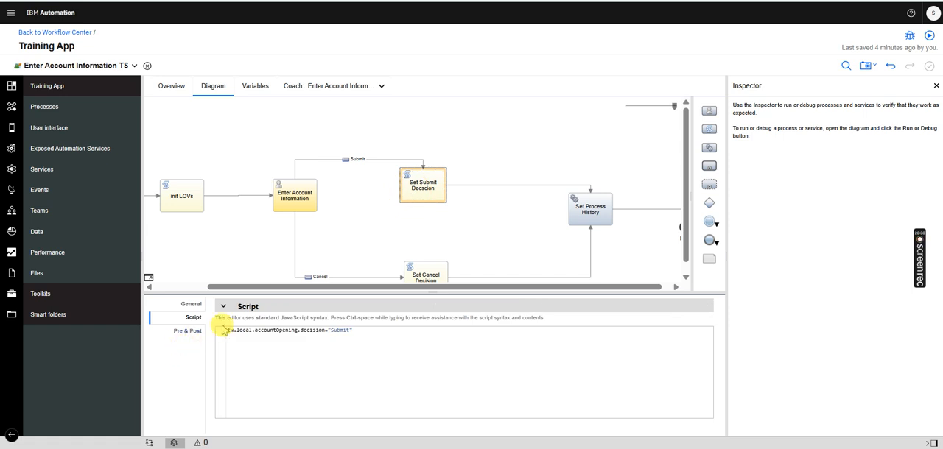
{"action": "left_click", "coordinate": [418, 274]}
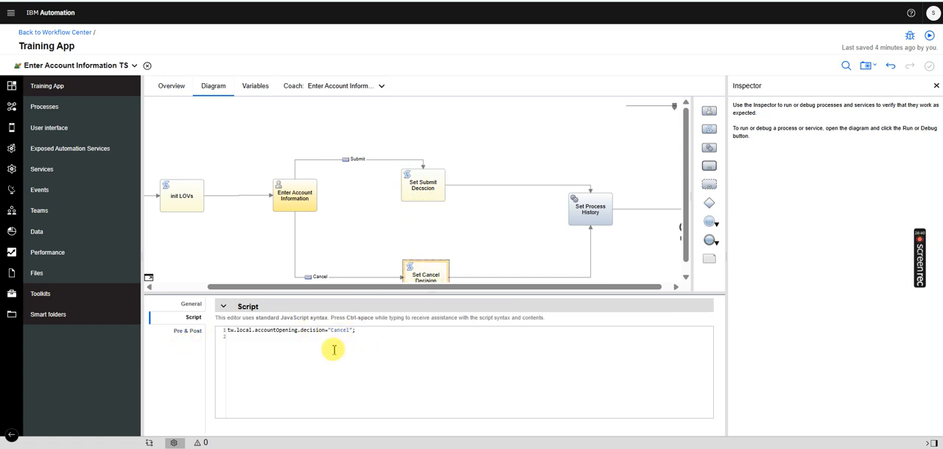
{"action": "left_click", "coordinate": [584, 218]}
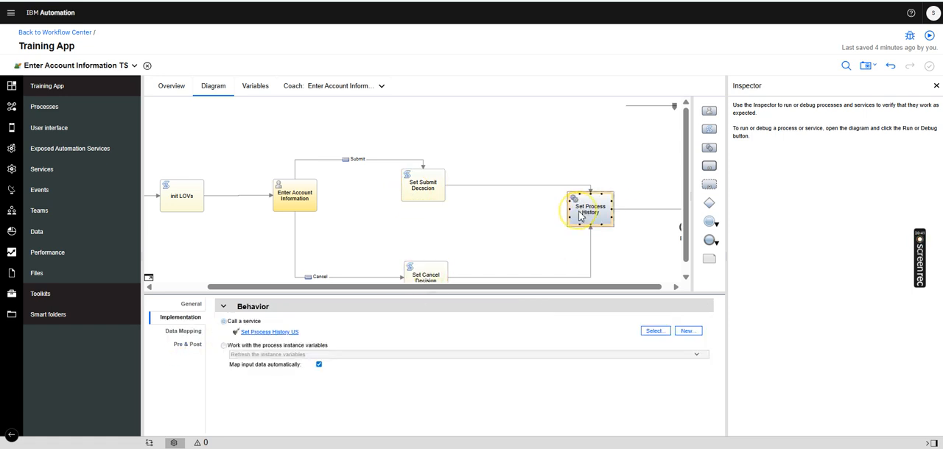
{"action": "left_click", "coordinate": [184, 331]}
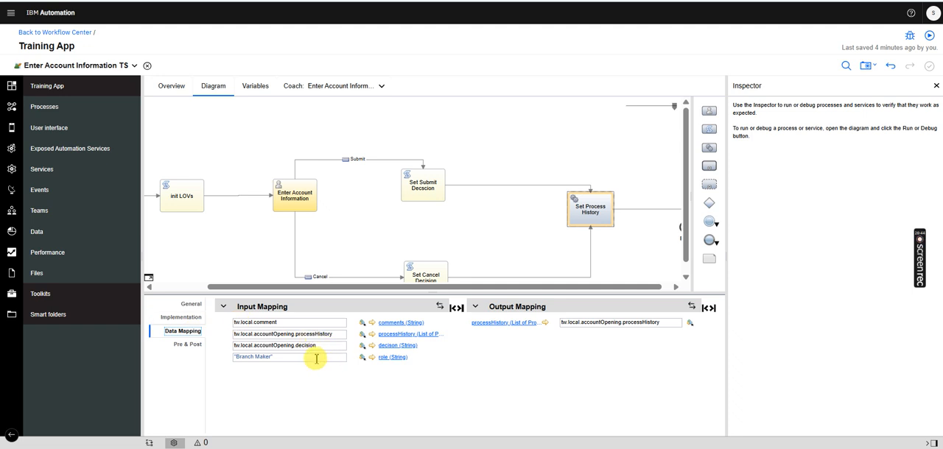
{"action": "left_click_drag", "start_coordinate": [295, 359], "coordinate": [234, 362]}
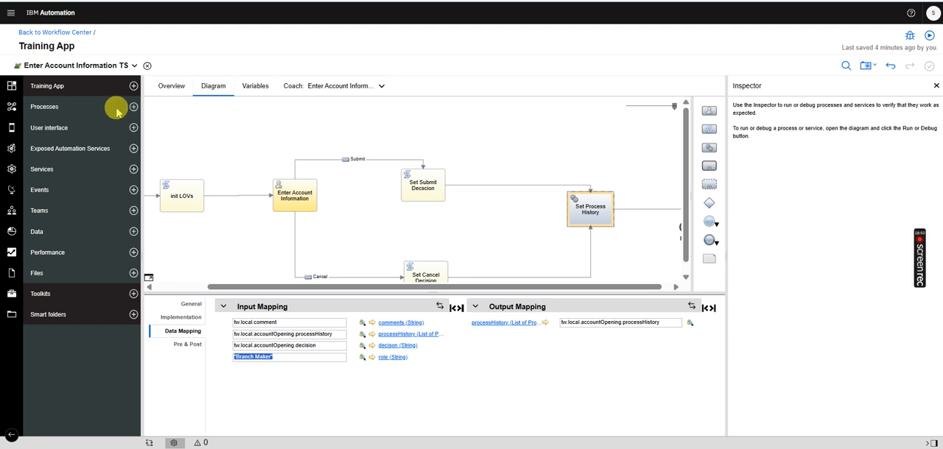
Create a new localization resource named AccountOpeningResource in Training App
{"action": "left_click", "coordinate": [133, 86]}
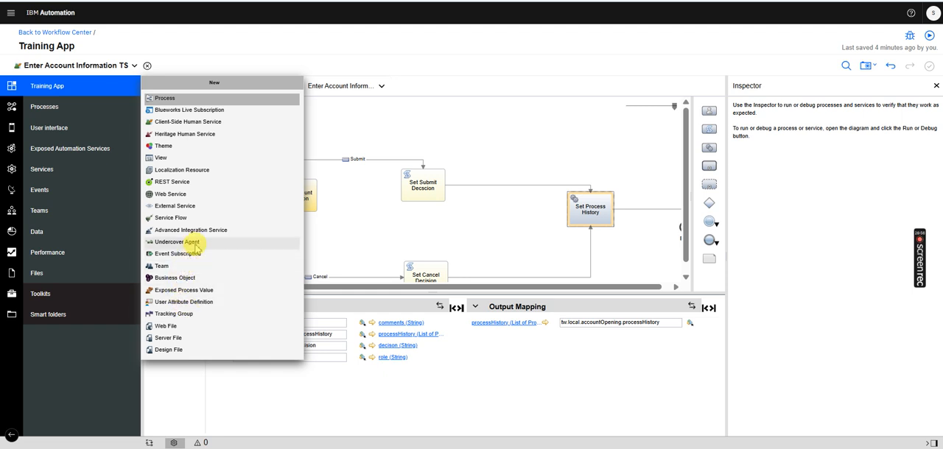
{"action": "left_click", "coordinate": [207, 174]}
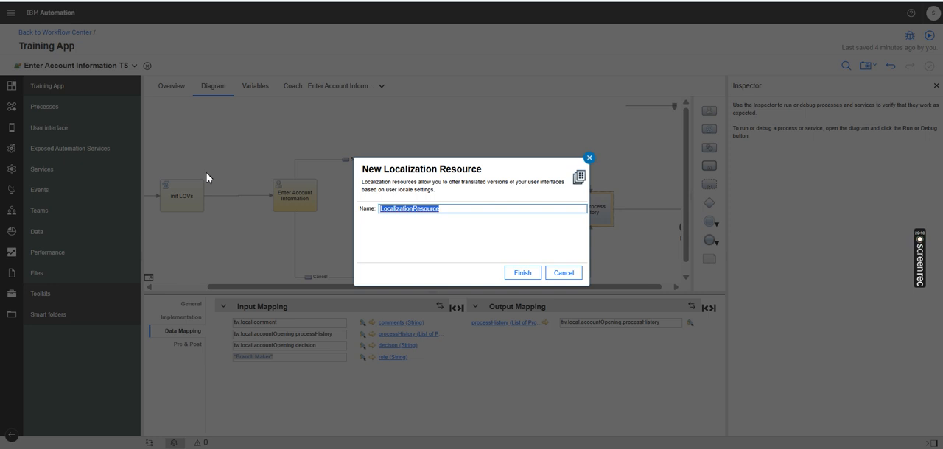
{"action": "type", "text": "Accc"}
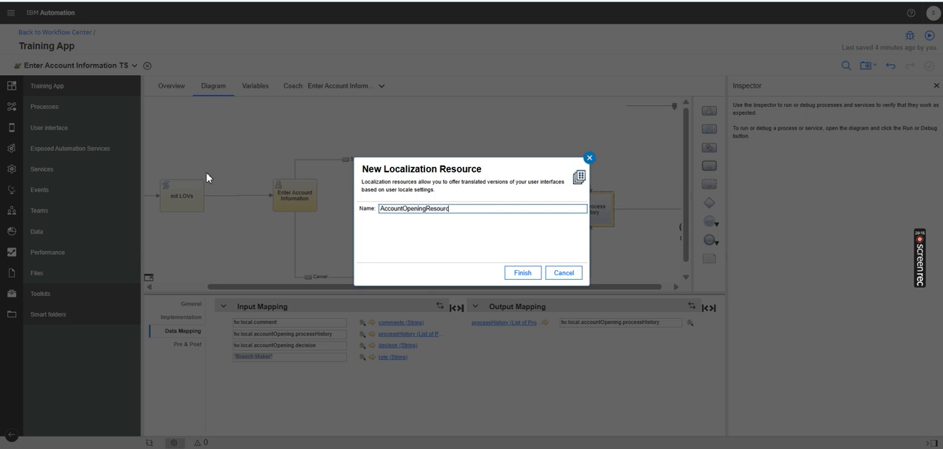
{"action": "left_click", "coordinate": [521, 273]}
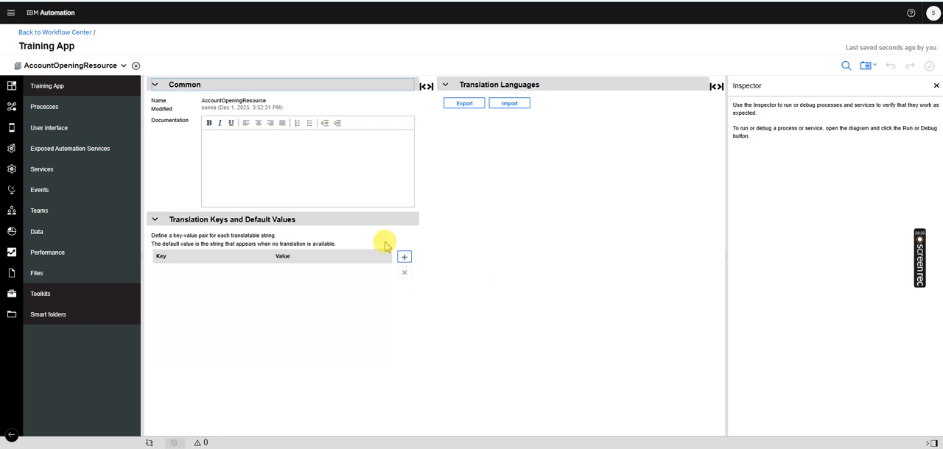
Add the translation key BranchMakerRole with the default value Branch Maker to AccountOpeningResource
{"action": "left_click", "coordinate": [407, 259]}
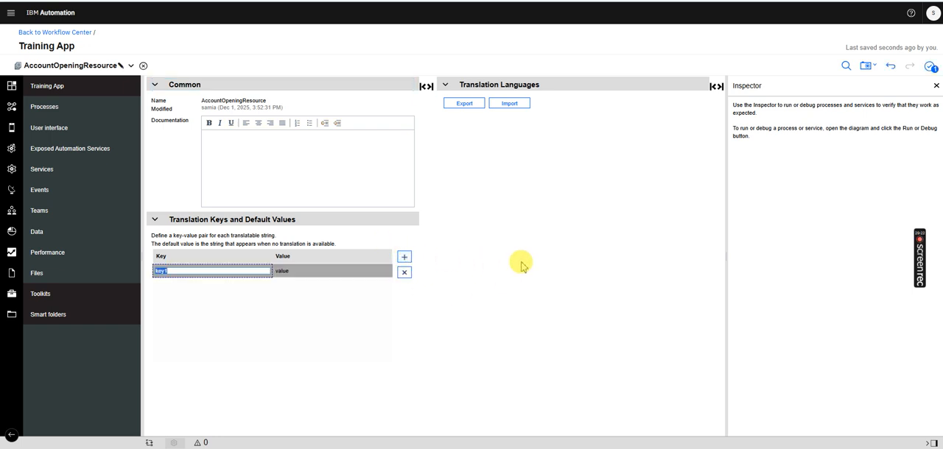
{"action": "type", "text": "Branch"}
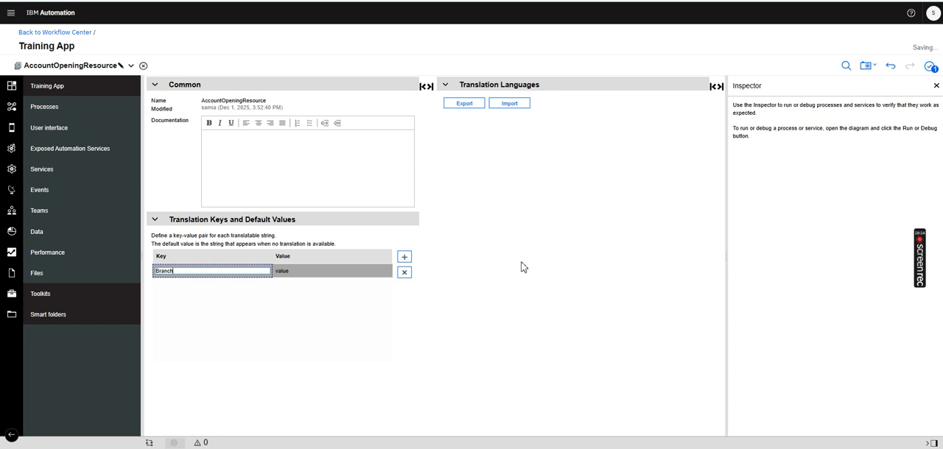
{"action": "type", "text": "MakerRole"}
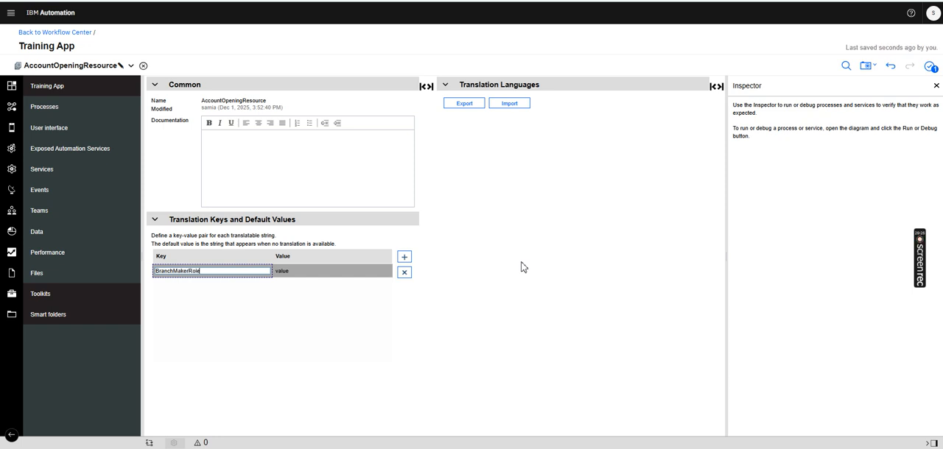
{"action": "left_click", "coordinate": [327, 271]}
{"action": "type", "text": "Branch Maker"}
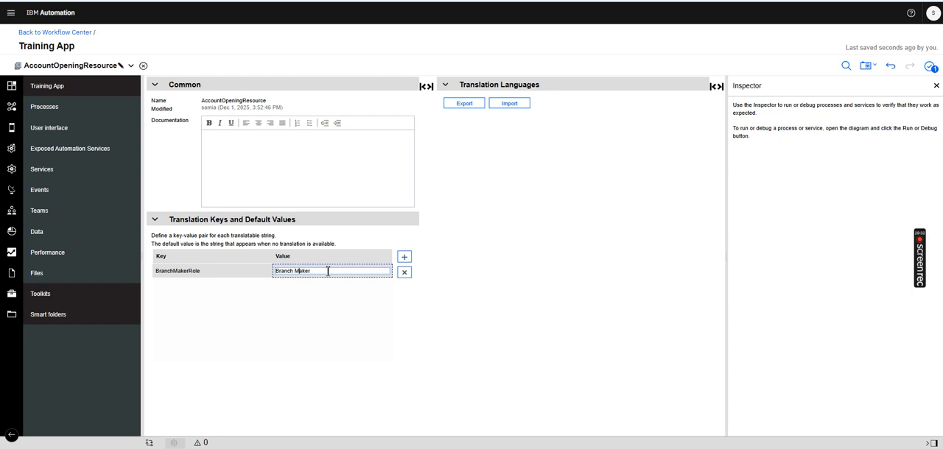
Add AccountOpeningResource to the localization resources of Enter Account Information TS
{"action": "left_click", "coordinate": [99, 66]}
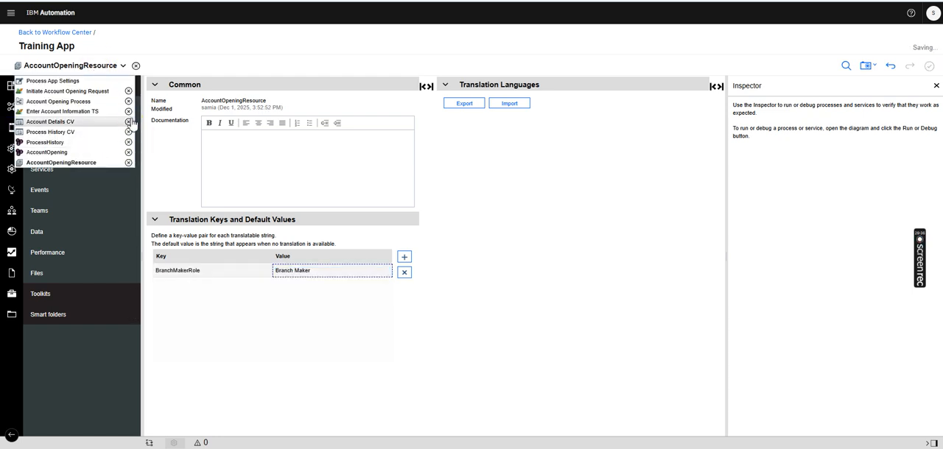
{"action": "left_click", "coordinate": [64, 112]}
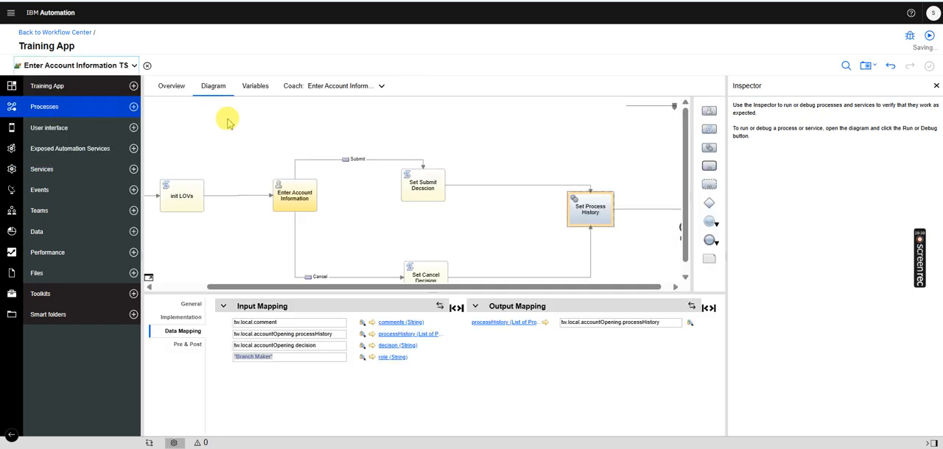
{"action": "left_click", "coordinate": [251, 89]}
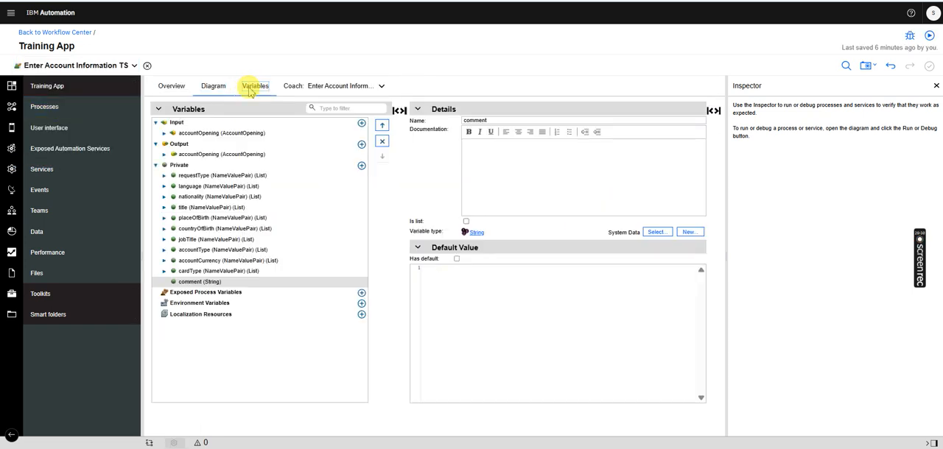
{"action": "left_click", "coordinate": [361, 315]}
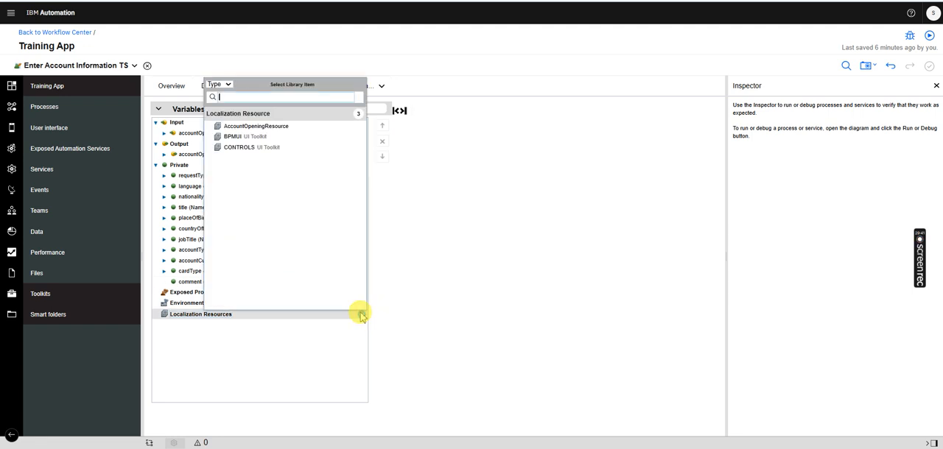
{"action": "left_click", "coordinate": [249, 127]}
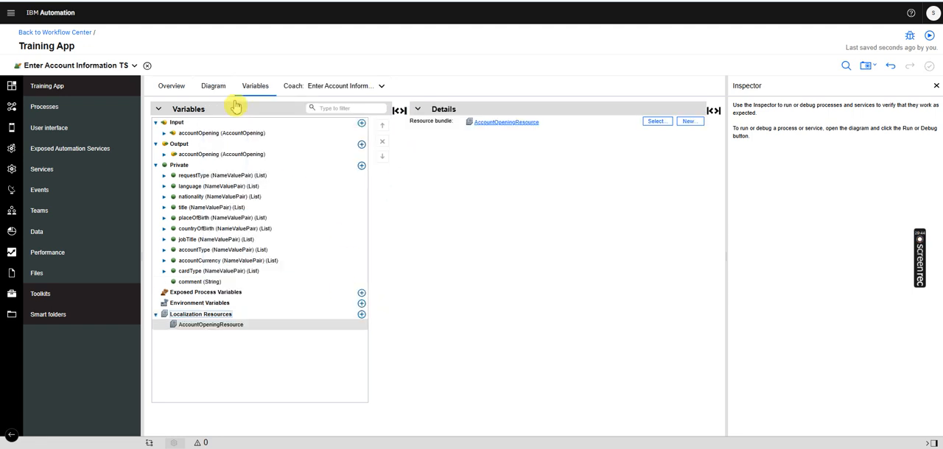
Map the role input of the Set Process History activity to tw.resource.AccountOpeningResource.BranchMakerRole+""
{"action": "left_click", "coordinate": [213, 86]}
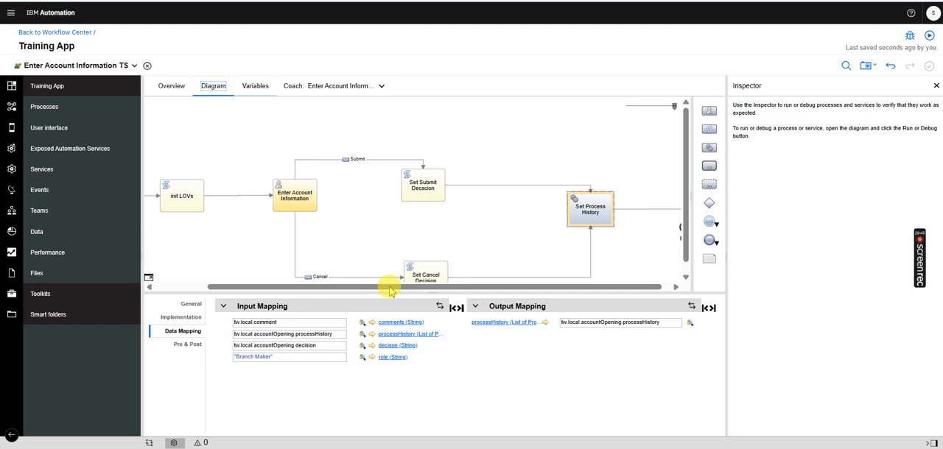
{"action": "triple_click", "coordinate": [278, 358]}
{"action": "type", "text": "tw."}
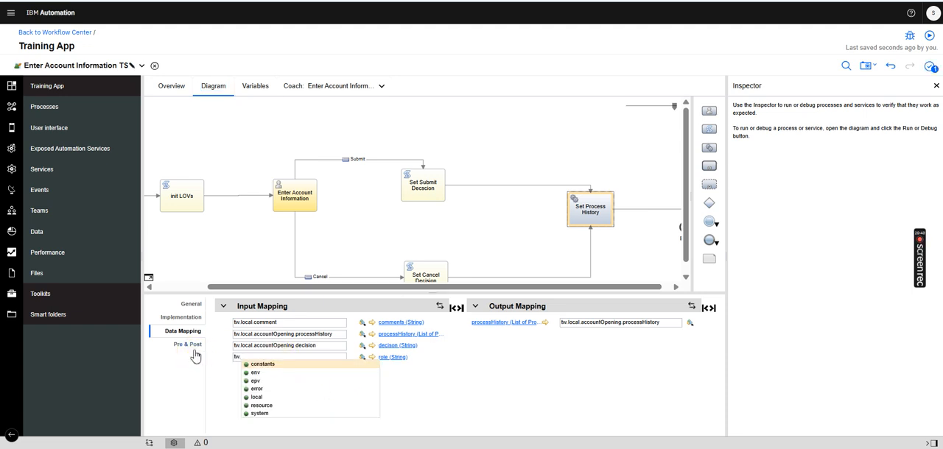
{"action": "type", "text": "r"}
{"action": "key", "text": "Return"}
{"action": "type", "text": "."}
{"action": "key", "text": "Return"}
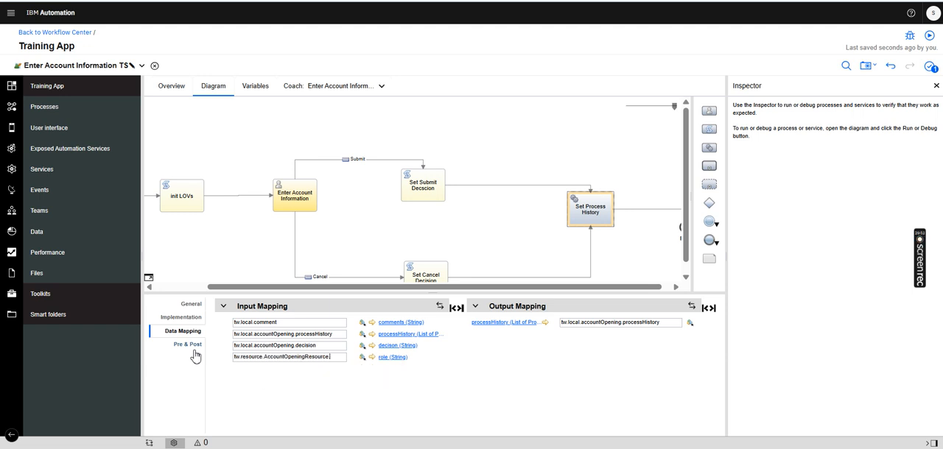
{"action": "type", "text": "."}
{"action": "key", "text": "Return"}
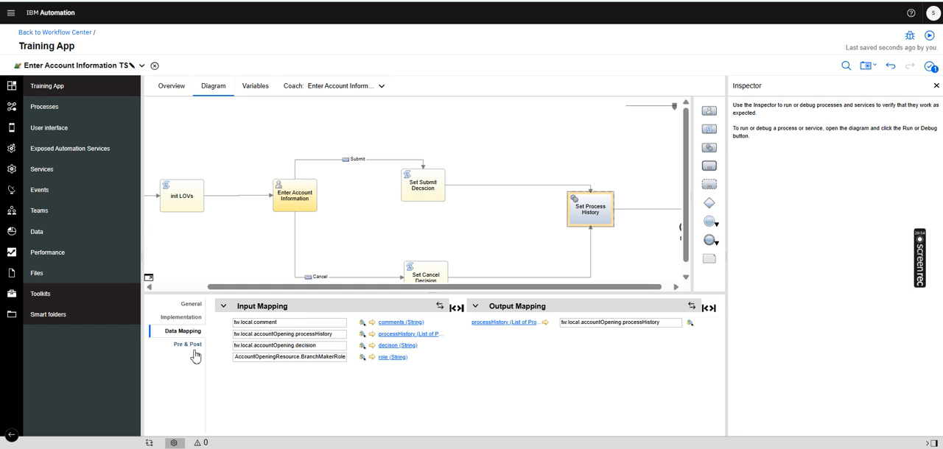
{"action": "type", "text": "+\"\""}
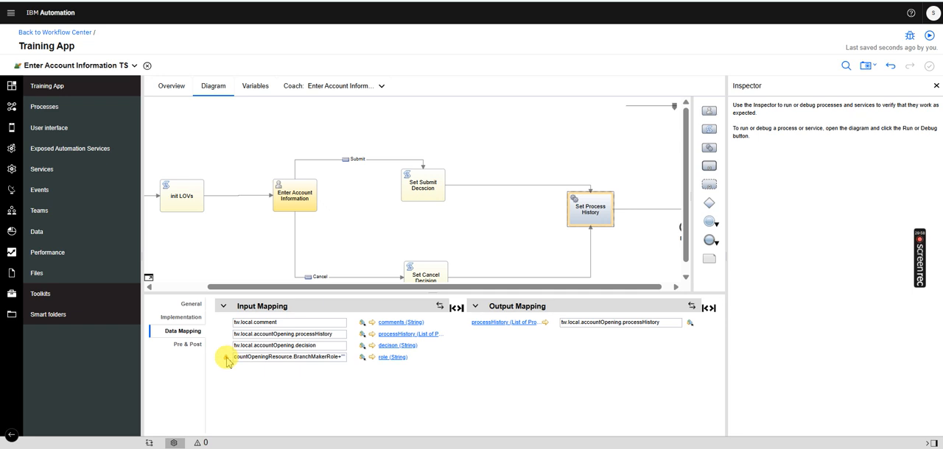
{"action": "mouse_move", "coordinate": [228, 362]}
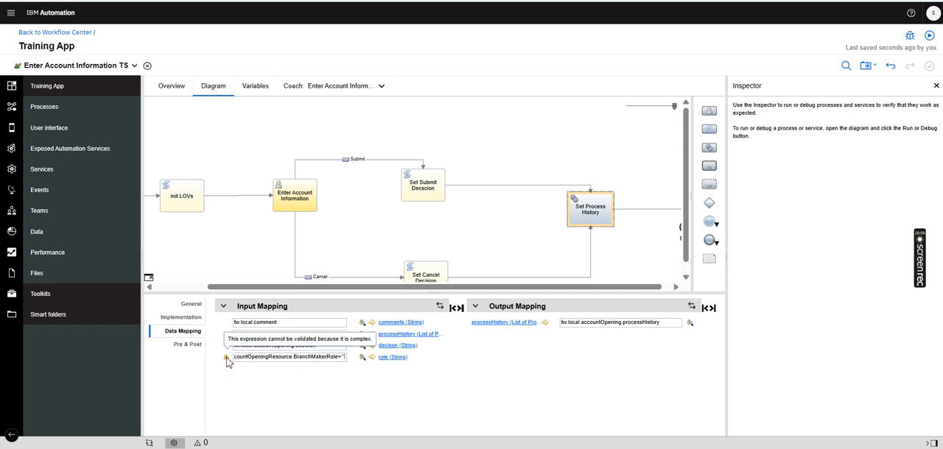
{"action": "left_click", "coordinate": [338, 356]}
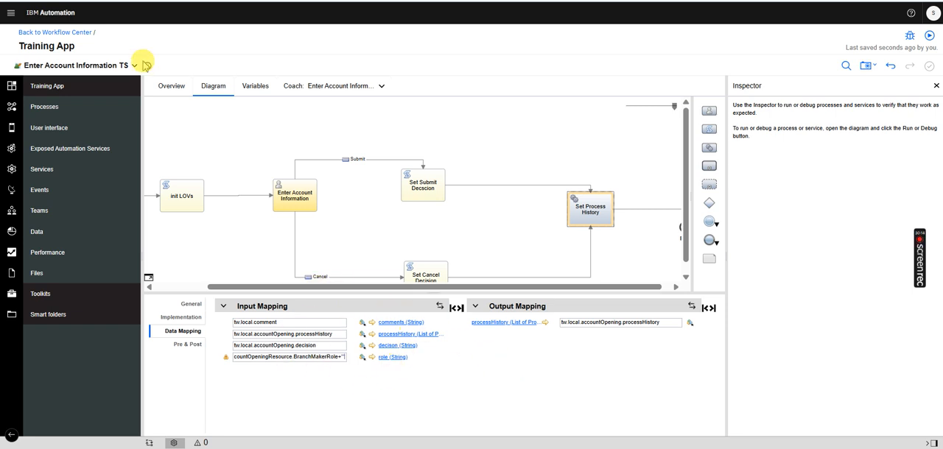
Open the Branch Authorization TS coach and review the binding and configuration of its Account Details view
{"action": "left_click", "coordinate": [66, 88]}
{"action": "type", "text": "bra"}
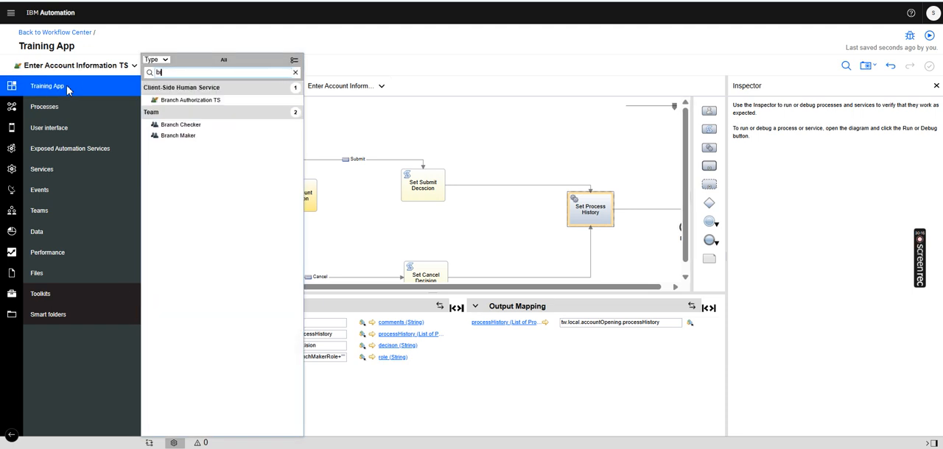
{"action": "left_click", "coordinate": [184, 101]}
{"action": "left_click", "coordinate": [340, 86]}
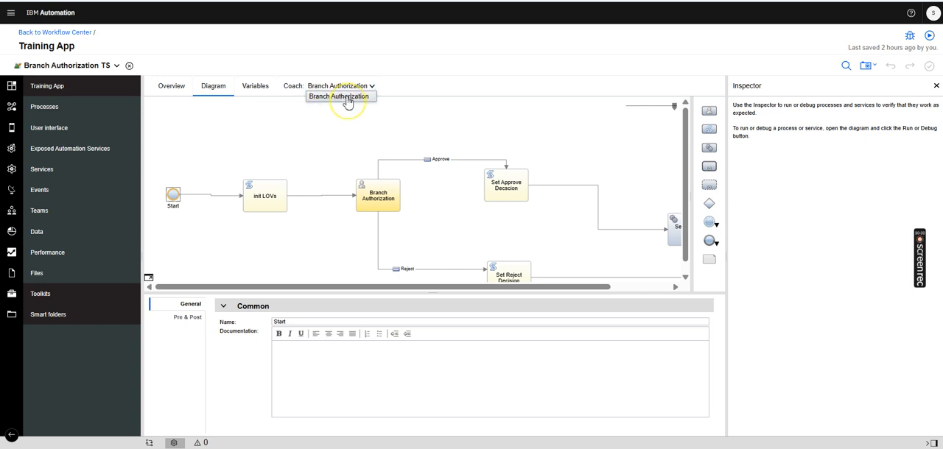
{"action": "left_click", "coordinate": [346, 97]}
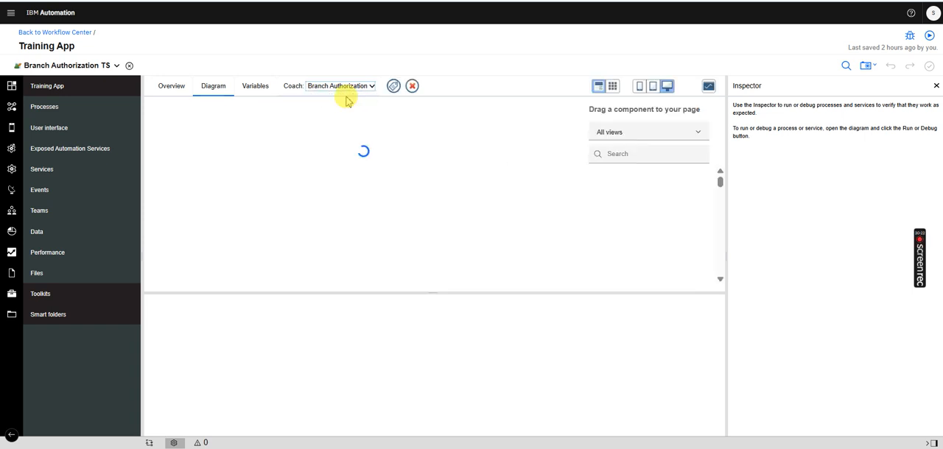
{"action": "left_click", "coordinate": [427, 151]}
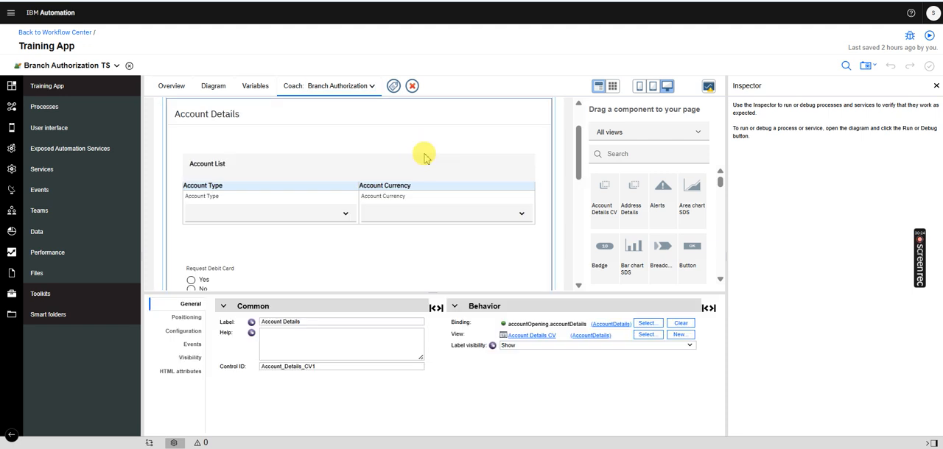
{"action": "left_click_drag", "start_coordinate": [574, 149], "coordinate": [578, 140]}
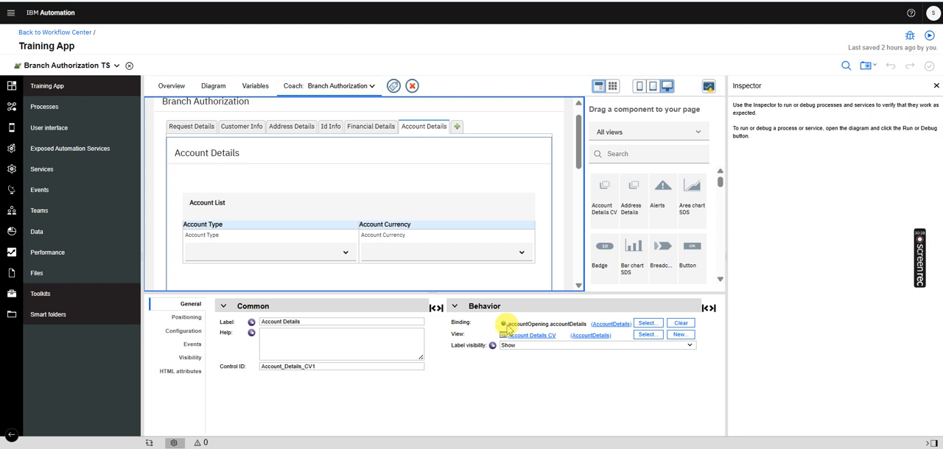
{"action": "left_click", "coordinate": [183, 331]}
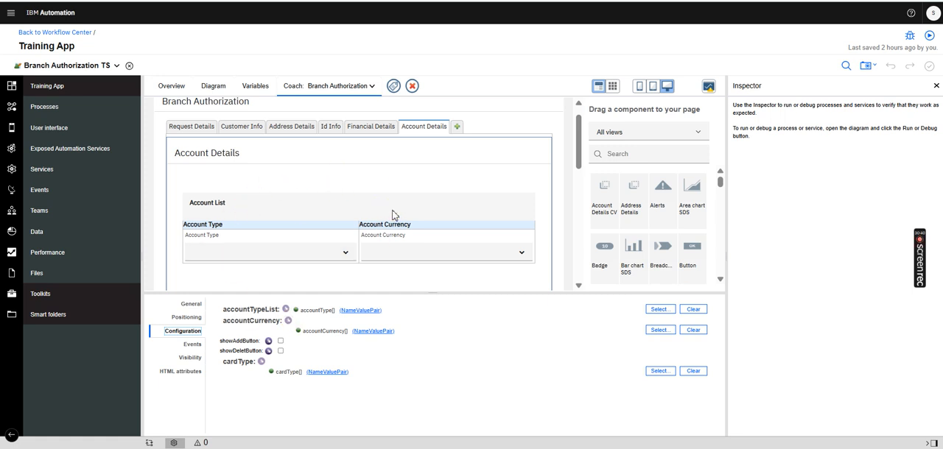
Review the input, output and private variables of Branch Authorization TS
{"action": "left_click", "coordinate": [213, 89]}
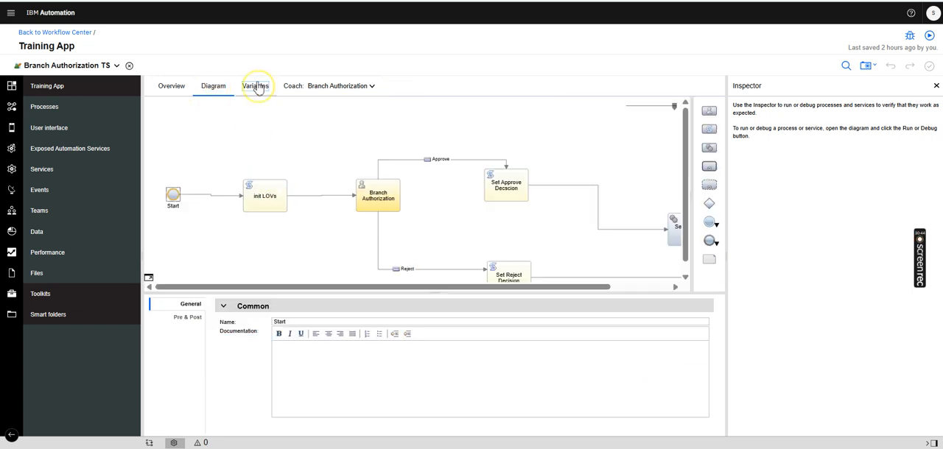
{"action": "left_click", "coordinate": [256, 86]}
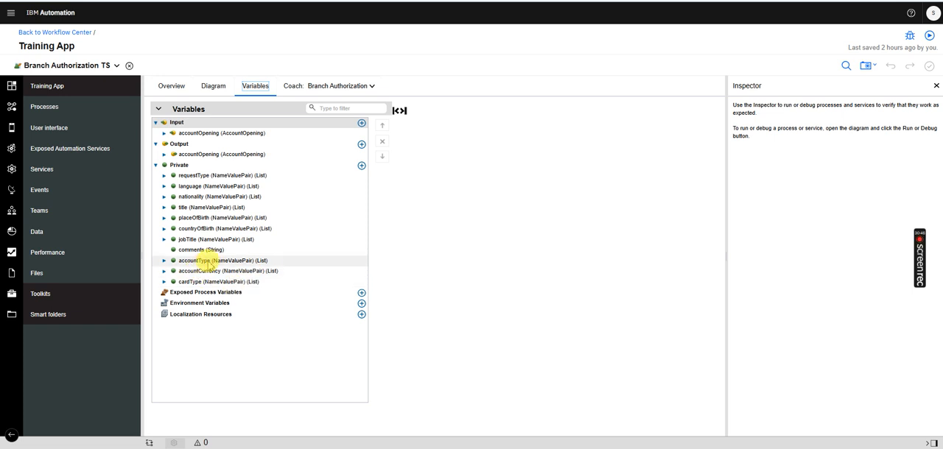
{"action": "left_click", "coordinate": [225, 85]}
{"action": "left_click", "coordinate": [255, 86]}
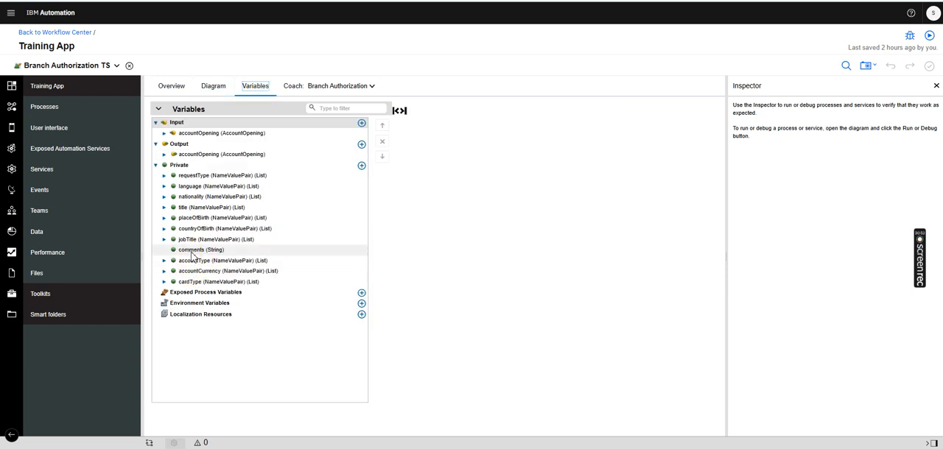
Examine the init LOVs script down to the cardType entries, highlighting that block
{"action": "left_click", "coordinate": [213, 85]}
{"action": "left_click", "coordinate": [255, 218]}
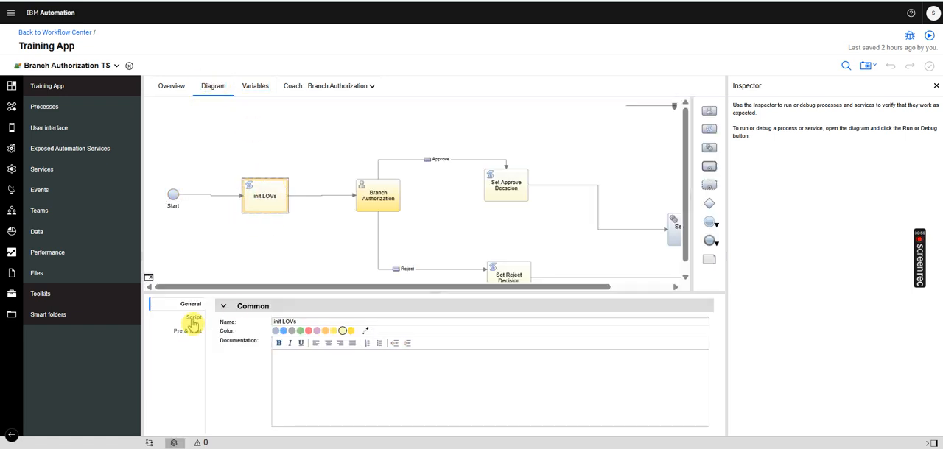
{"action": "left_click", "coordinate": [193, 317]}
{"action": "left_click_drag", "start_coordinate": [256, 295], "coordinate": [250, 163]}
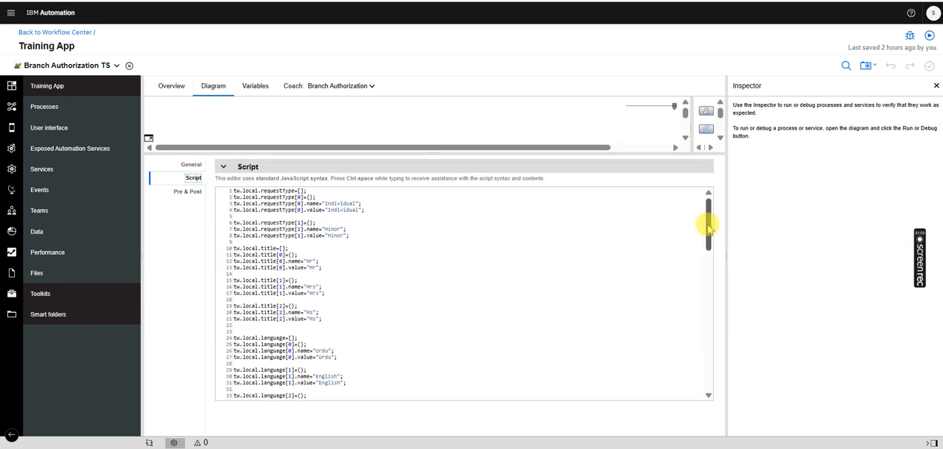
{"action": "left_click_drag", "start_coordinate": [708, 228], "coordinate": [670, 381]}
{"action": "left_click_drag", "start_coordinate": [361, 389], "coordinate": [229, 297]}
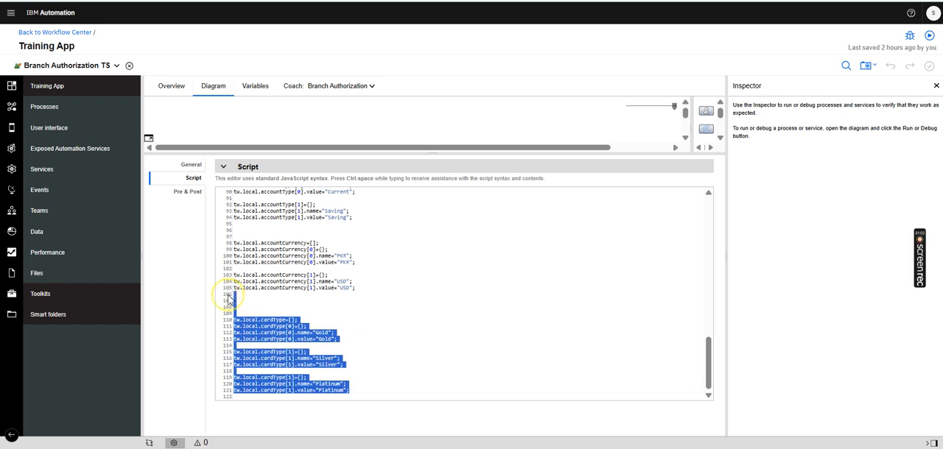
{"action": "left_click_drag", "start_coordinate": [423, 151], "coordinate": [385, 345]}
Check the bindings of the comments text area and the Process History view in the Branch Authorization coach
{"action": "left_click", "coordinate": [364, 86]}
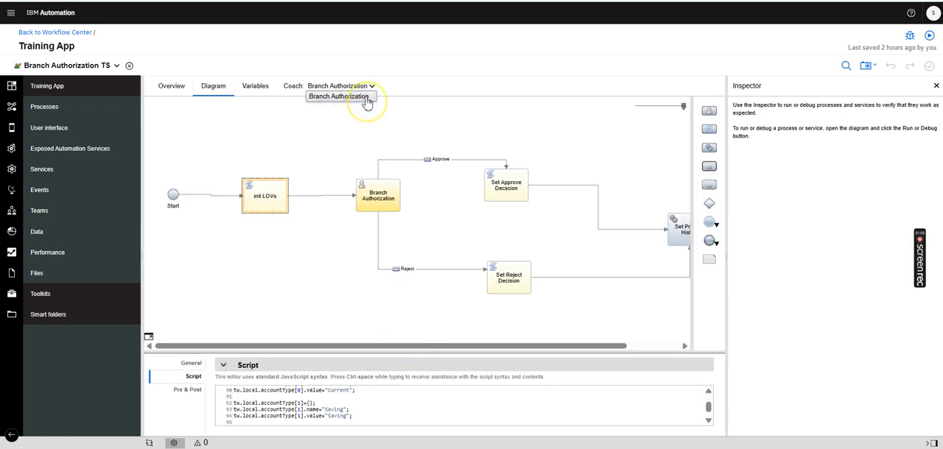
{"action": "left_click", "coordinate": [365, 97]}
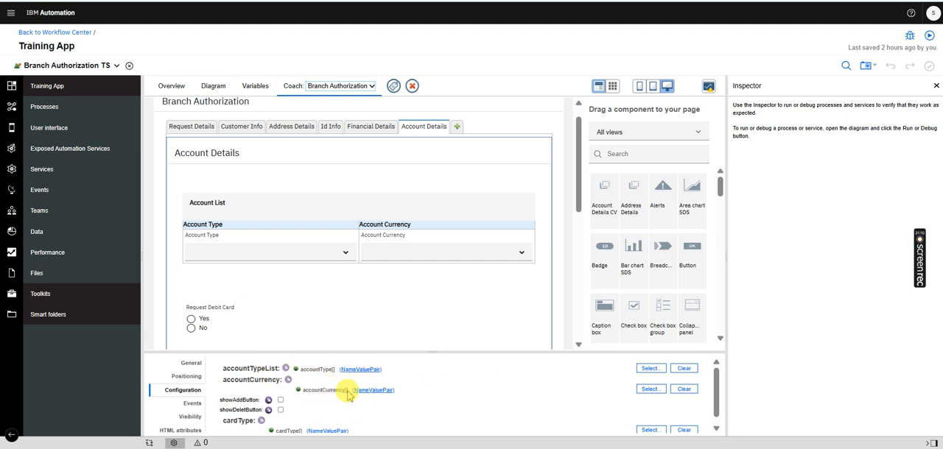
{"action": "left_click_drag", "start_coordinate": [579, 191], "coordinate": [564, 317]}
{"action": "left_click", "coordinate": [455, 262]}
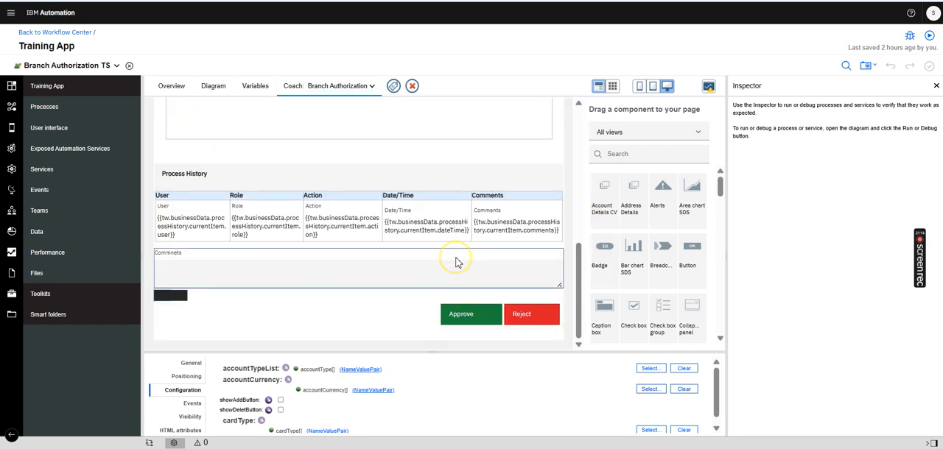
{"action": "left_click", "coordinate": [191, 363]}
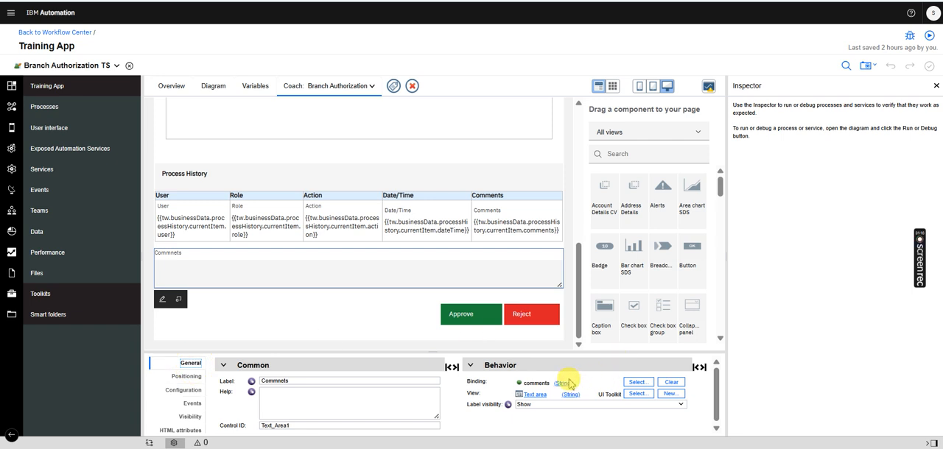
{"action": "left_click", "coordinate": [427, 187]}
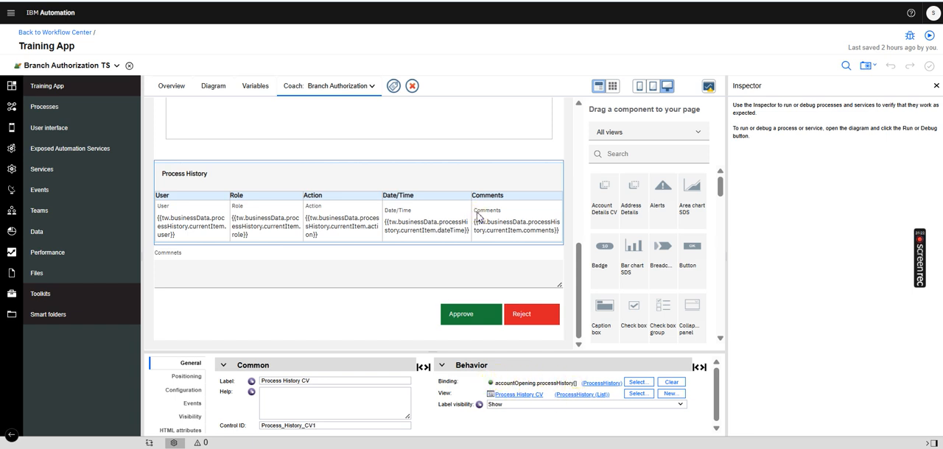
Check which service the Set Process History activity calls in the Branch Authorization TS diagram
{"action": "left_click", "coordinate": [213, 86]}
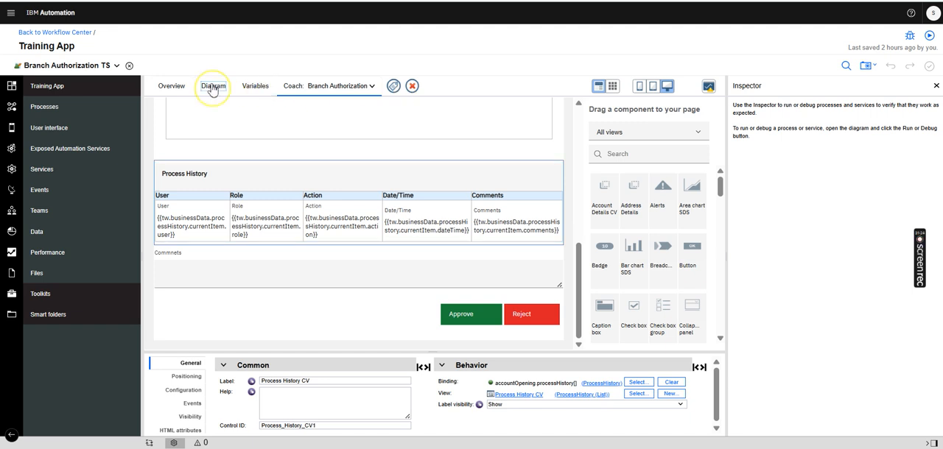
{"action": "left_click_drag", "start_coordinate": [506, 346], "coordinate": [577, 356]}
{"action": "left_click", "coordinate": [632, 228]}
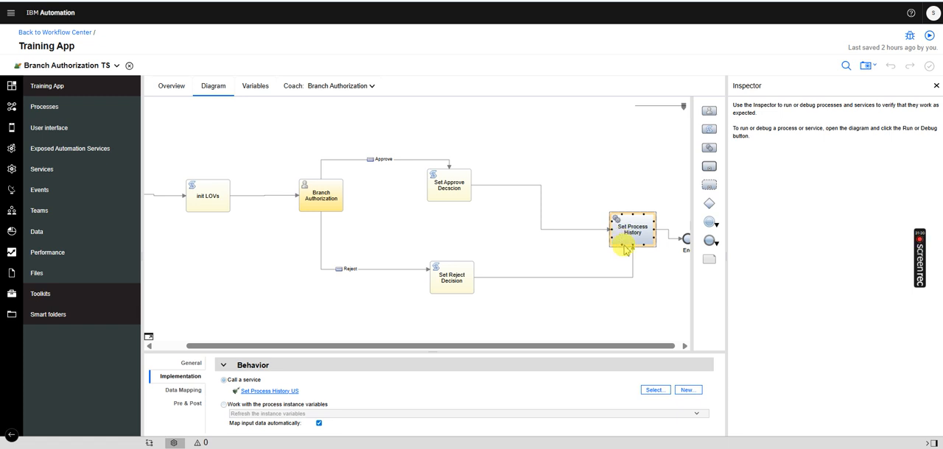
Place a trial service activity calling Set Process History US on the diagram and delete it after checking its properties
{"action": "left_click_drag", "start_coordinate": [709, 147], "coordinate": [558, 132]}
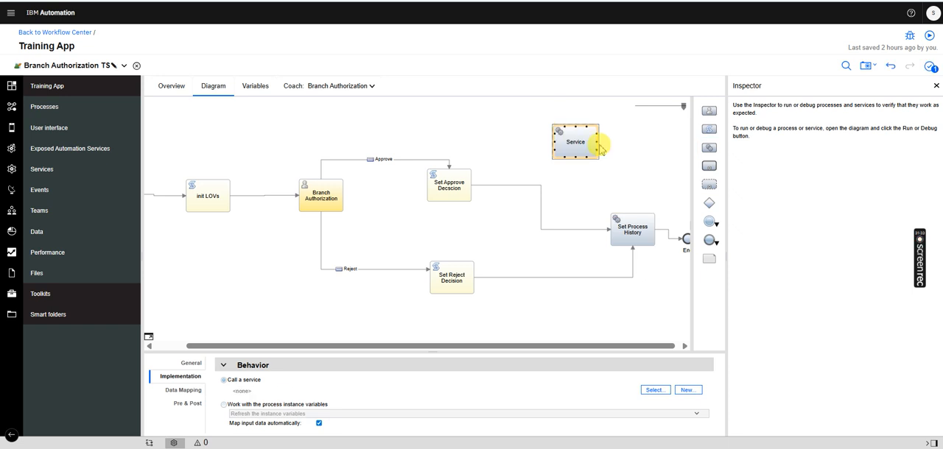
{"action": "left_click", "coordinate": [646, 391]}
{"action": "type", "text": "pro"}
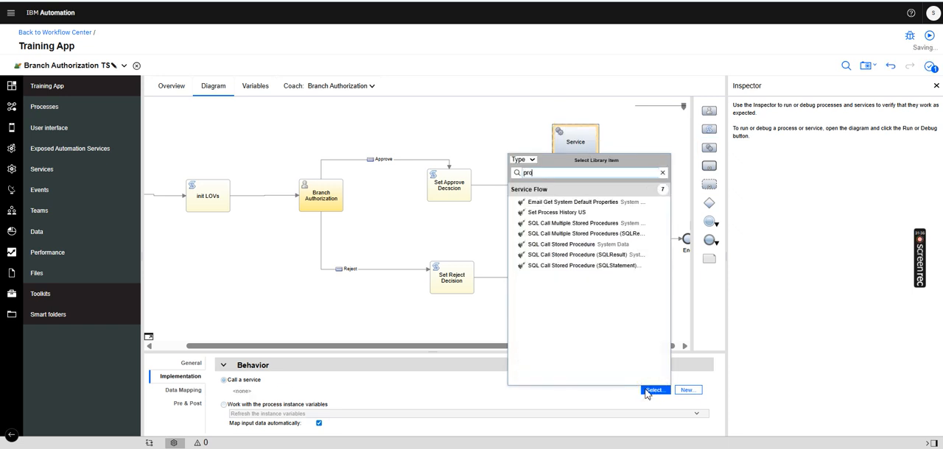
{"action": "left_click", "coordinate": [562, 212]}
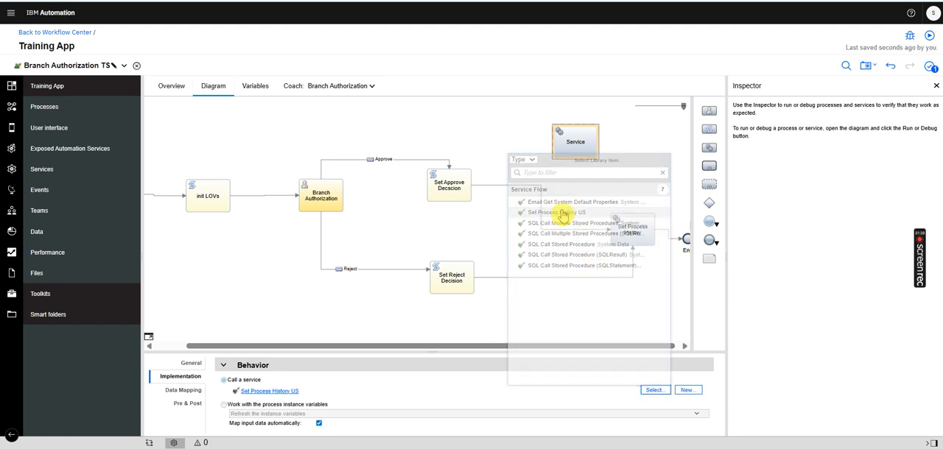
{"action": "left_click", "coordinate": [184, 391]}
{"action": "left_click", "coordinate": [191, 363]}
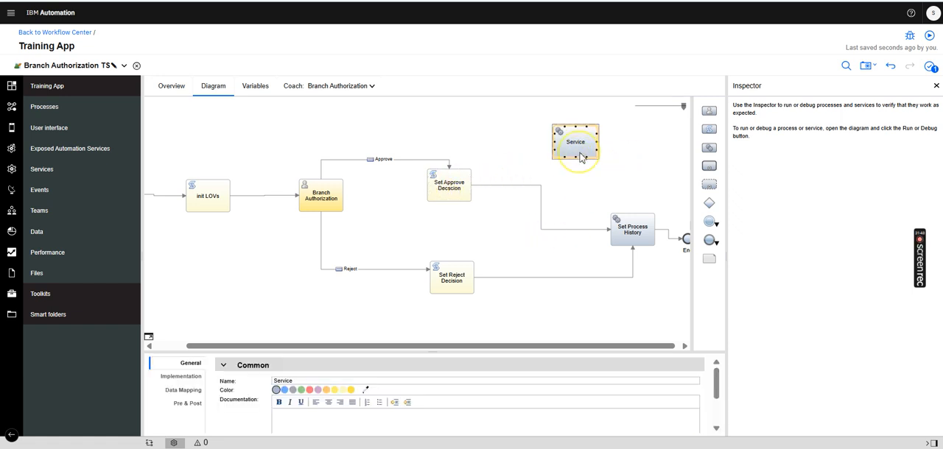
{"action": "key", "text": "Delete"}
Review the input and output data mapping of the Set Process History activity, including the role value
{"action": "left_click", "coordinate": [634, 233]}
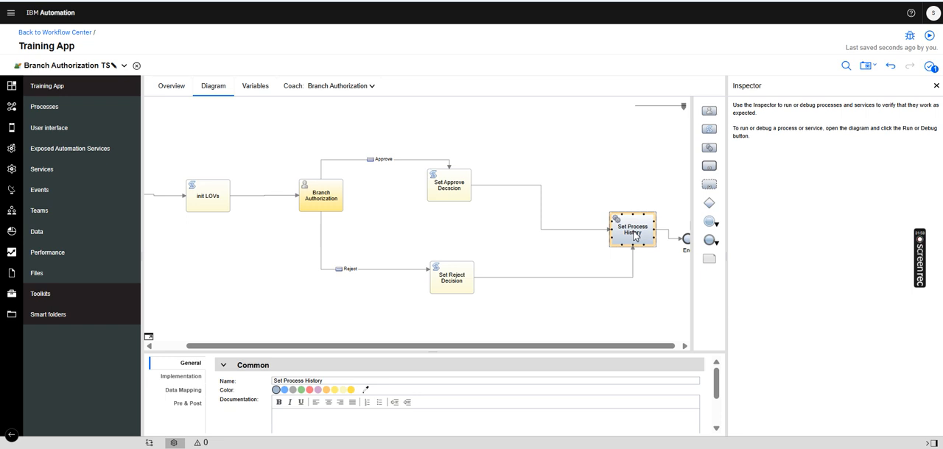
{"action": "left_click", "coordinate": [184, 390]}
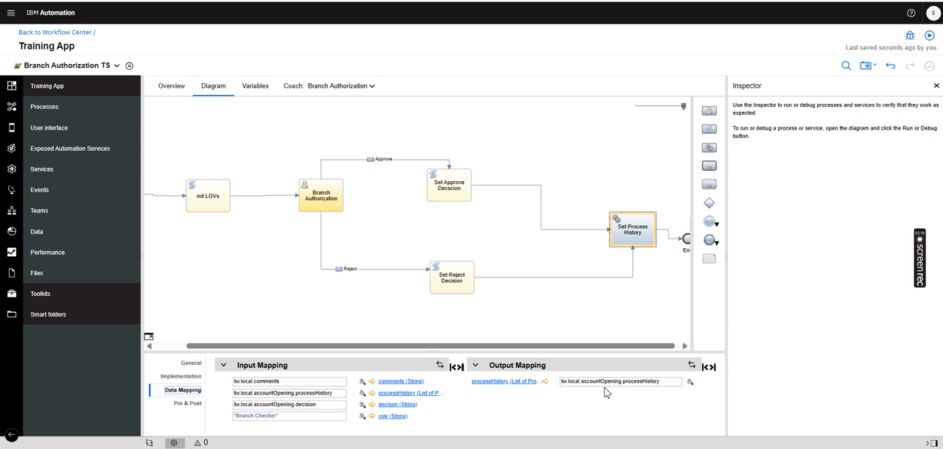
{"action": "left_click", "coordinate": [295, 422]}
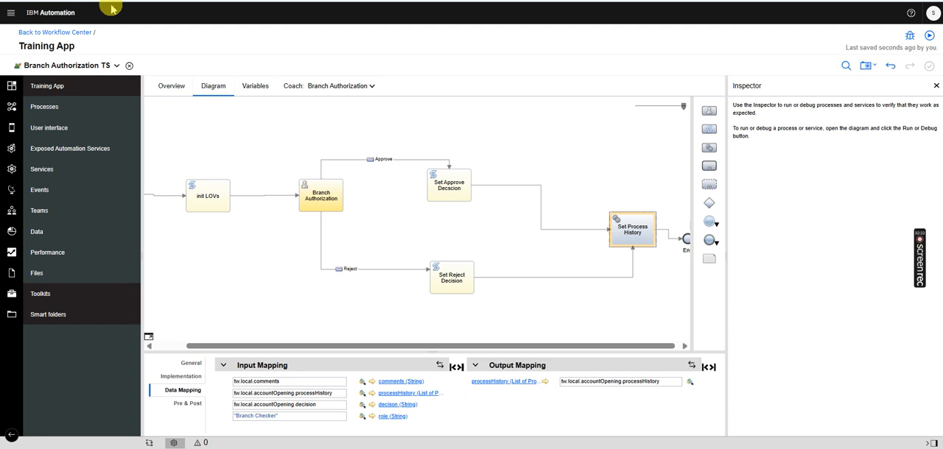
Run the Initiate Account Opening Request service, submit its request form and close the run page
{"action": "left_click", "coordinate": [76, 68]}
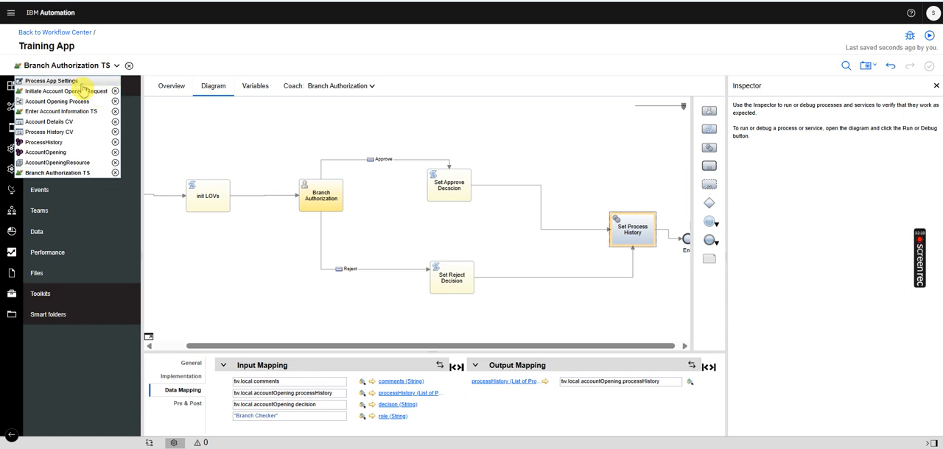
{"action": "left_click", "coordinate": [77, 91]}
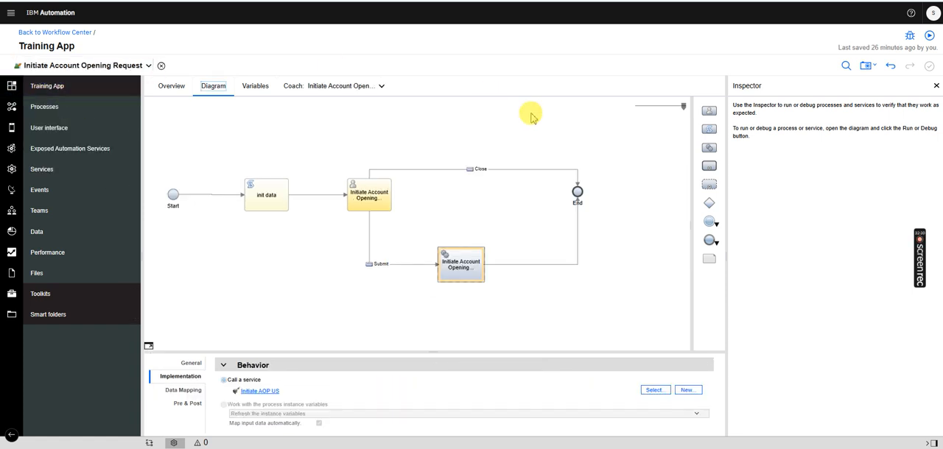
{"action": "left_click", "coordinate": [929, 35]}
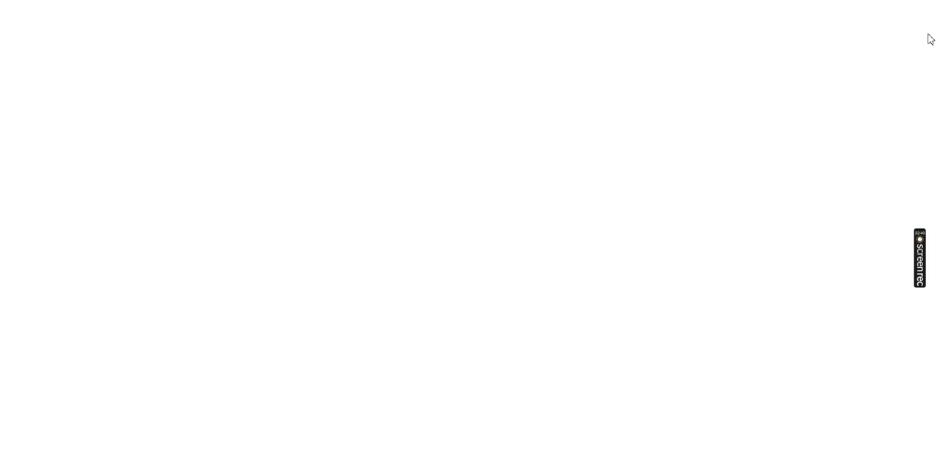
{"action": "left_click", "coordinate": [574, 75]}
{"action": "left_click", "coordinate": [496, 91]}
{"action": "left_click", "coordinate": [860, 190]}
{"action": "key", "text": "ctrl+w"}
Refresh the process instance search, select the newest Account Opening Process instance and launch its Enter Account Information task
{"action": "left_click", "coordinate": [843, 66]}
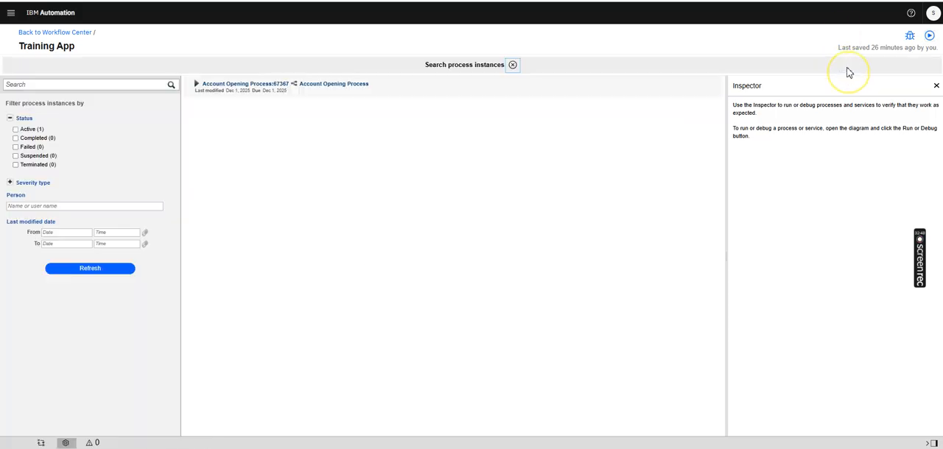
{"action": "left_click", "coordinate": [126, 269]}
{"action": "left_click", "coordinate": [284, 90]}
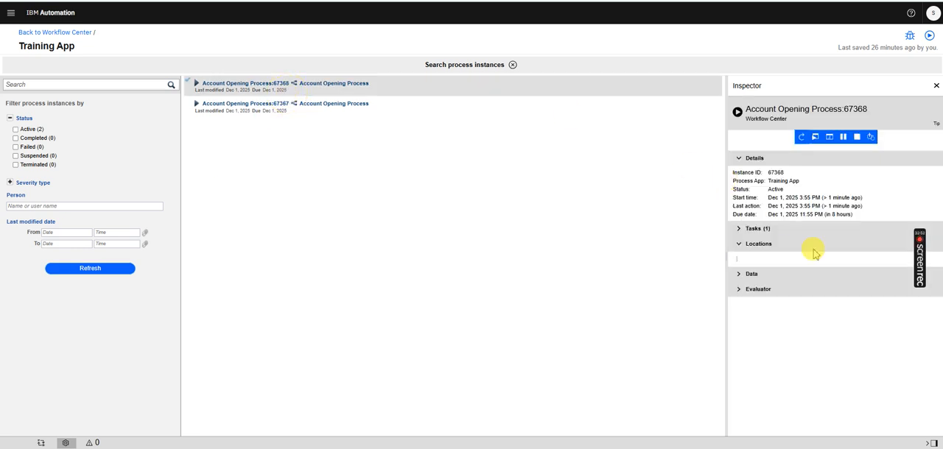
{"action": "left_click", "coordinate": [869, 270]}
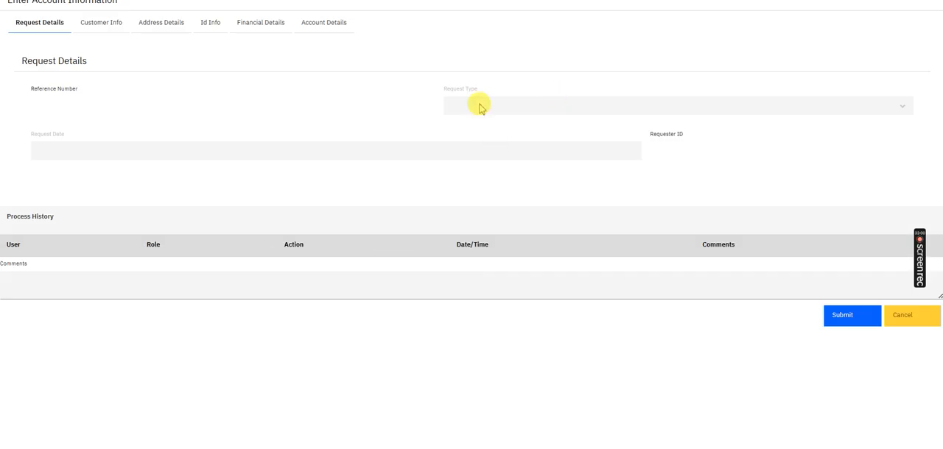
Add two entries to the account list: a Current account in PKR and a Saving account in USD
{"action": "left_click", "coordinate": [308, 26]}
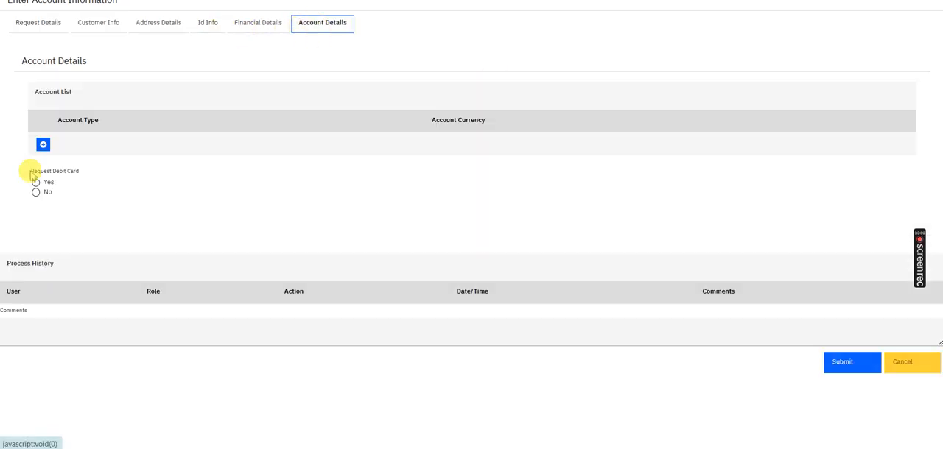
{"action": "left_click", "coordinate": [43, 144]}
{"action": "left_click", "coordinate": [43, 177]}
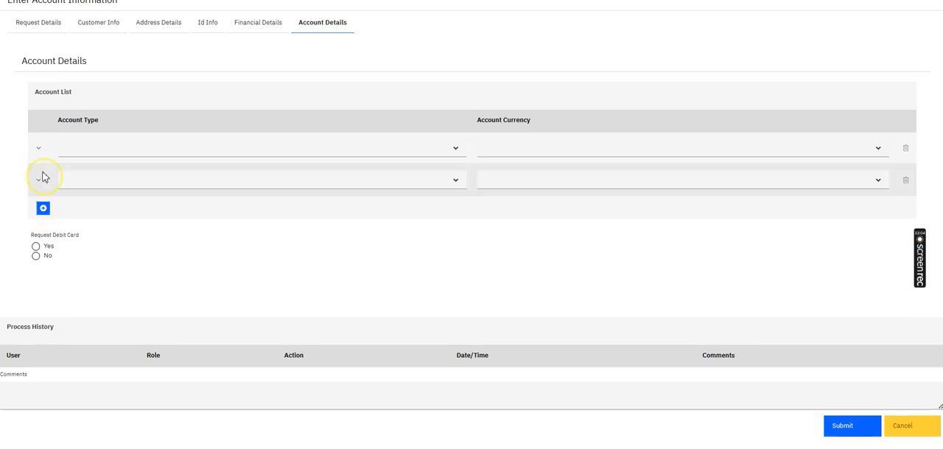
{"action": "left_click", "coordinate": [103, 150]}
{"action": "left_click", "coordinate": [103, 164]}
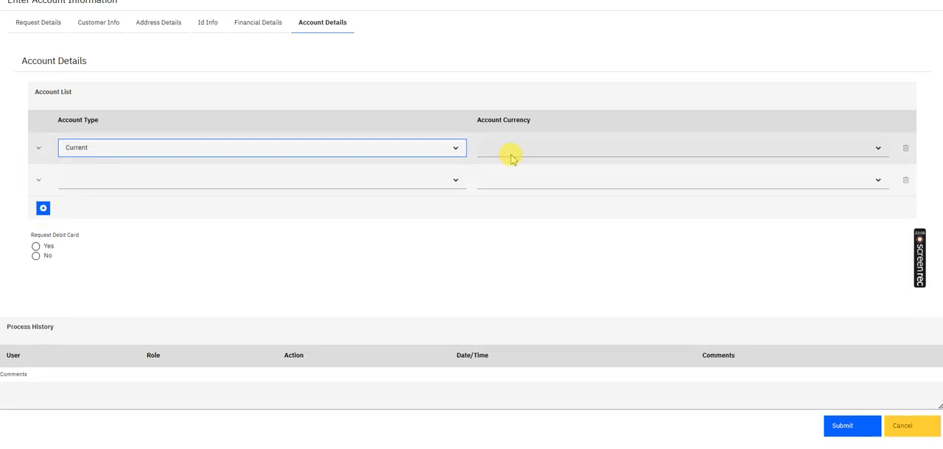
{"action": "left_click", "coordinate": [390, 180]}
{"action": "left_click", "coordinate": [221, 210]}
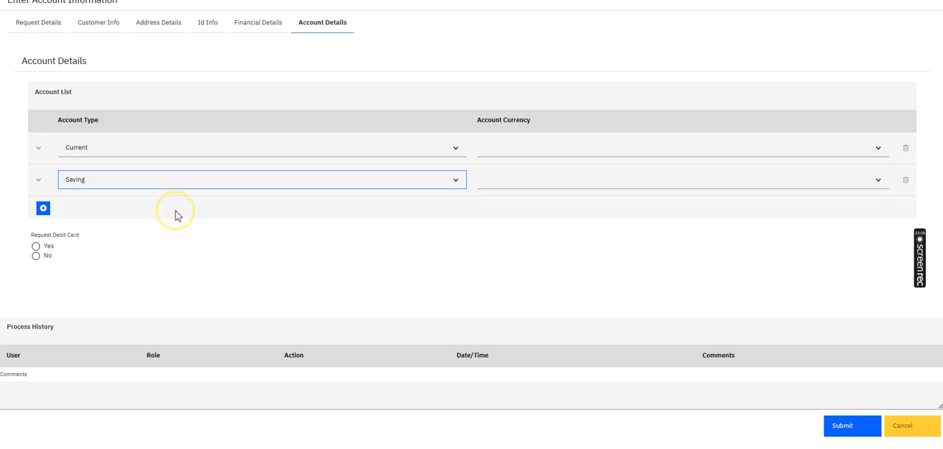
{"action": "left_click", "coordinate": [507, 151]}
{"action": "left_click", "coordinate": [507, 164]}
{"action": "left_click", "coordinate": [511, 180]}
{"action": "left_click", "coordinate": [514, 212]}
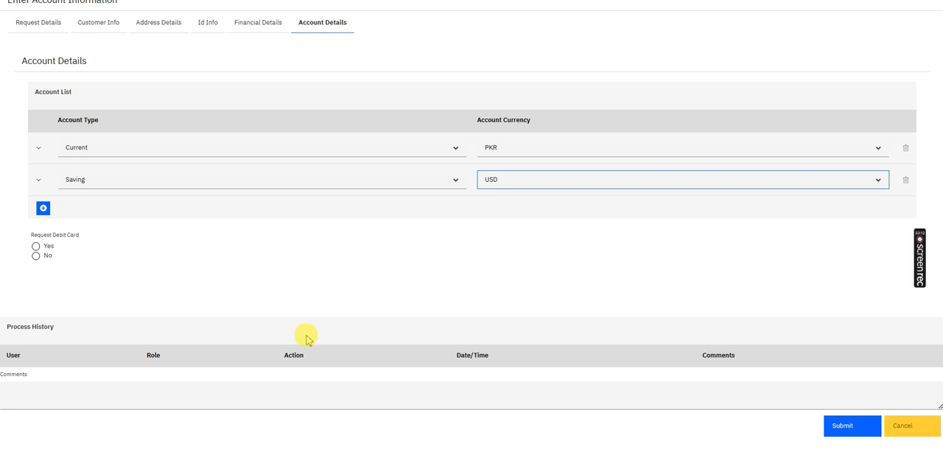
Enter the comment "Branch Maker Comment" and submit the Enter Account Information task
{"action": "left_click", "coordinate": [247, 399]}
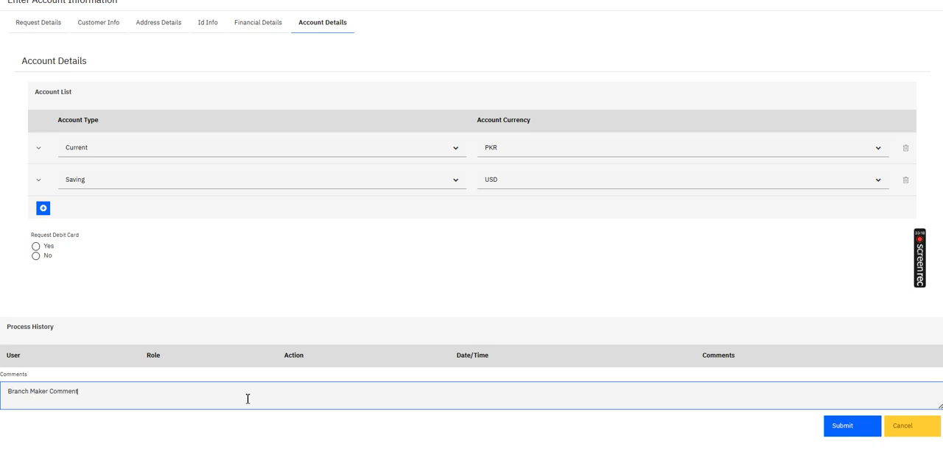
{"action": "left_click", "coordinate": [846, 427]}
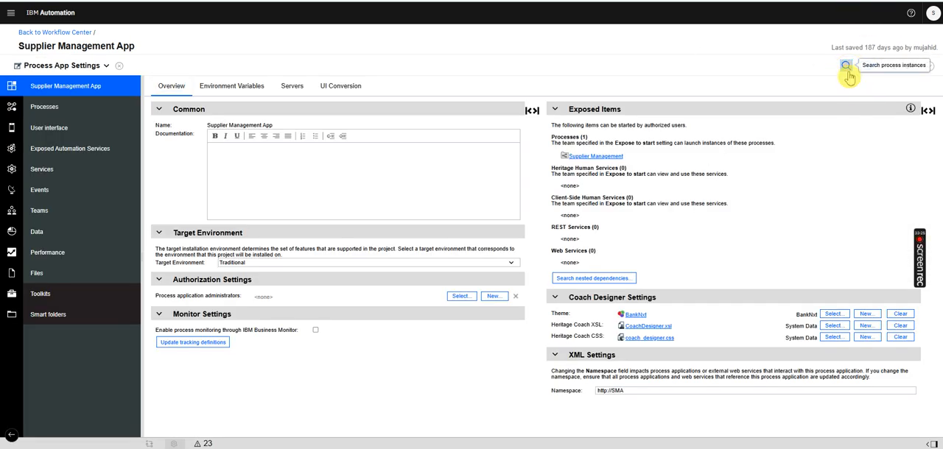
{"action": "left_click", "coordinate": [846, 67]}
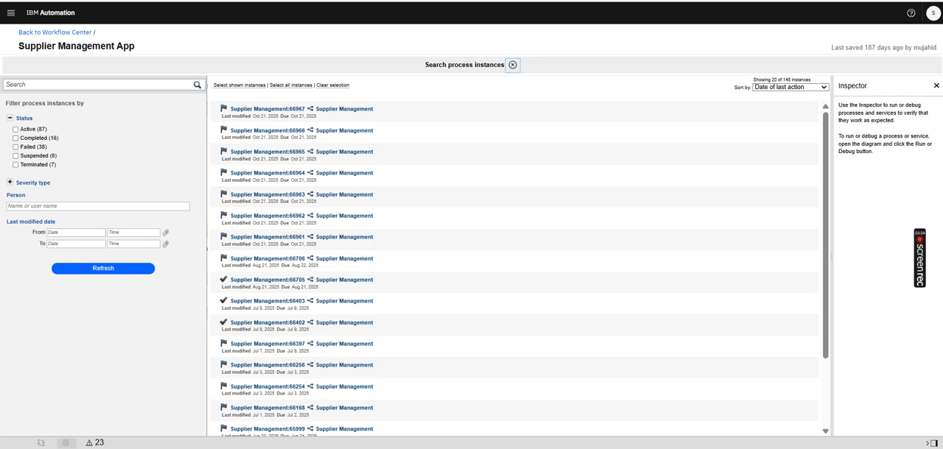
{"action": "left_click", "coordinate": [46, 32]}
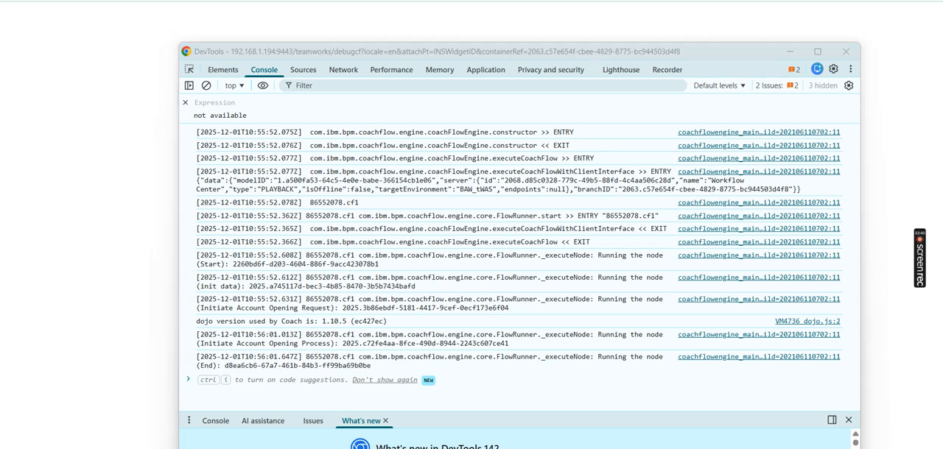
{"action": "mouse_move", "coordinate": [595, 448]}
{"action": "left_click", "coordinate": [574, 410]}
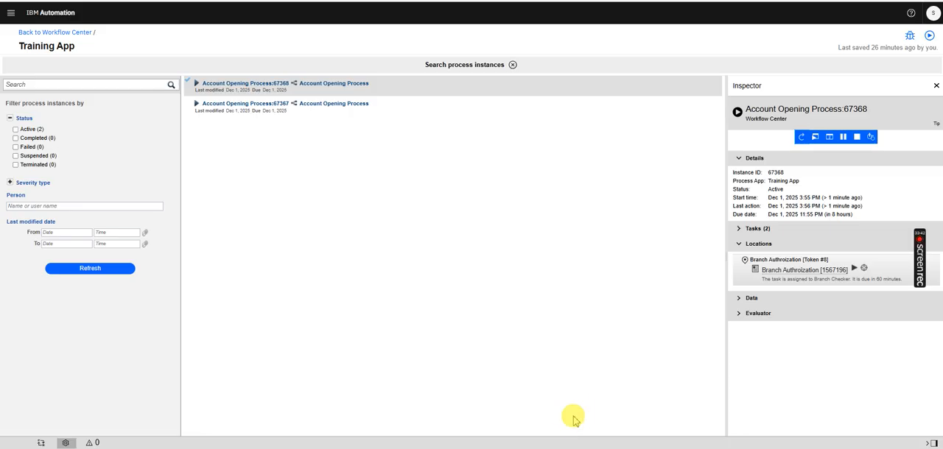
Refresh the process instances, close the extra Workflow Center window and launch the Branch Authorization task of the selected instance
{"action": "left_click", "coordinate": [122, 268]}
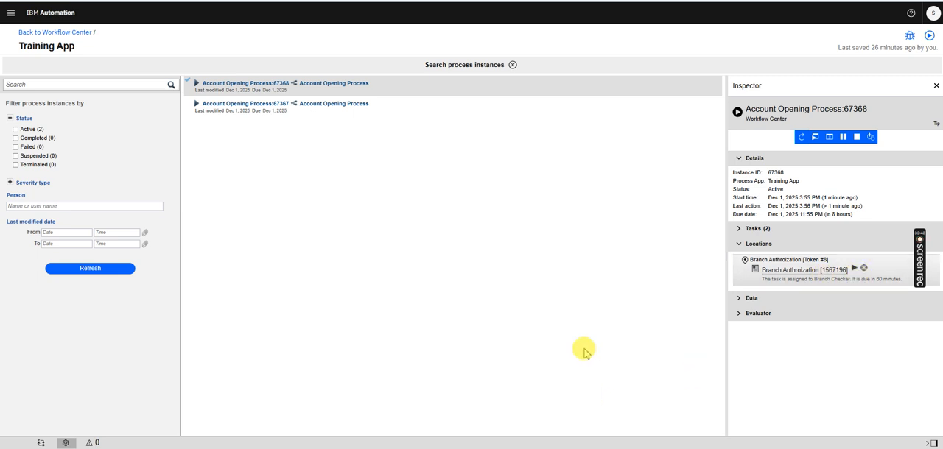
{"action": "mouse_move", "coordinate": [595, 448]}
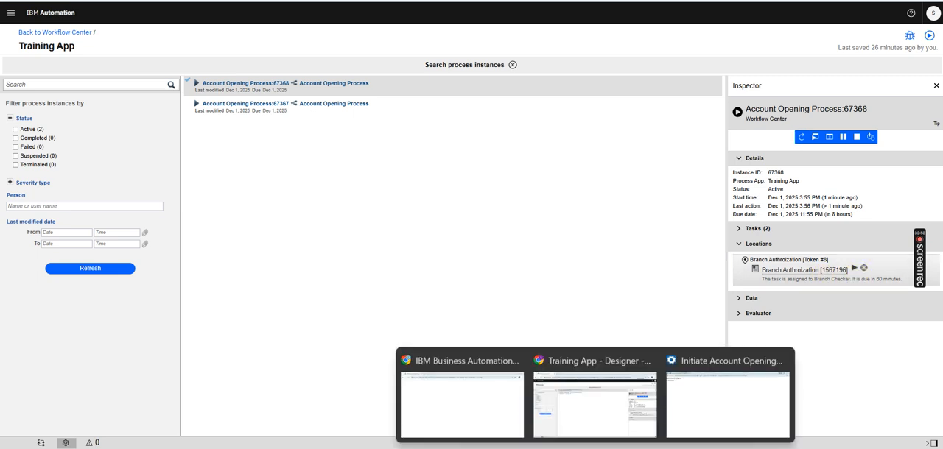
{"action": "mouse_move", "coordinate": [516, 361]}
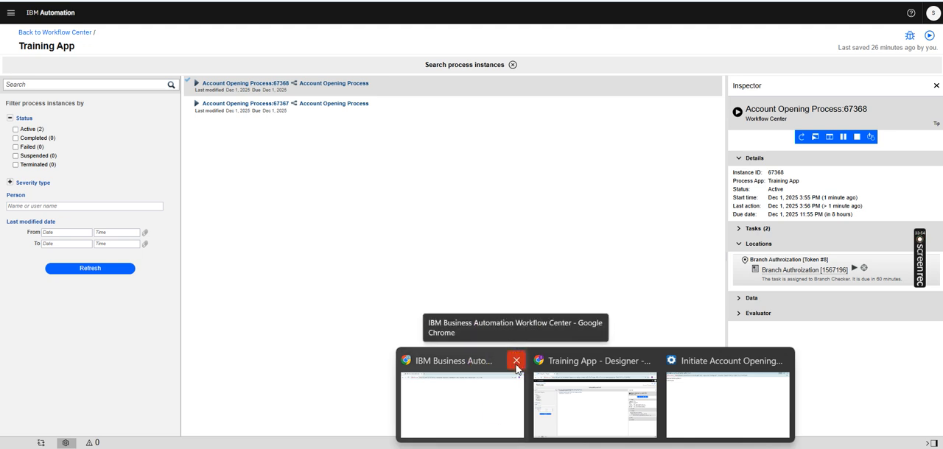
{"action": "left_click", "coordinate": [517, 365]}
{"action": "left_click", "coordinate": [854, 268]}
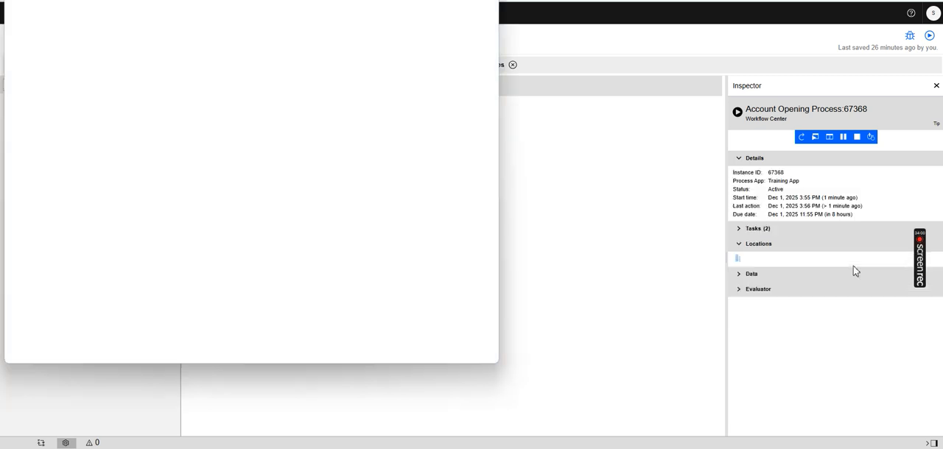
{"action": "left_click", "coordinate": [459, 0]}
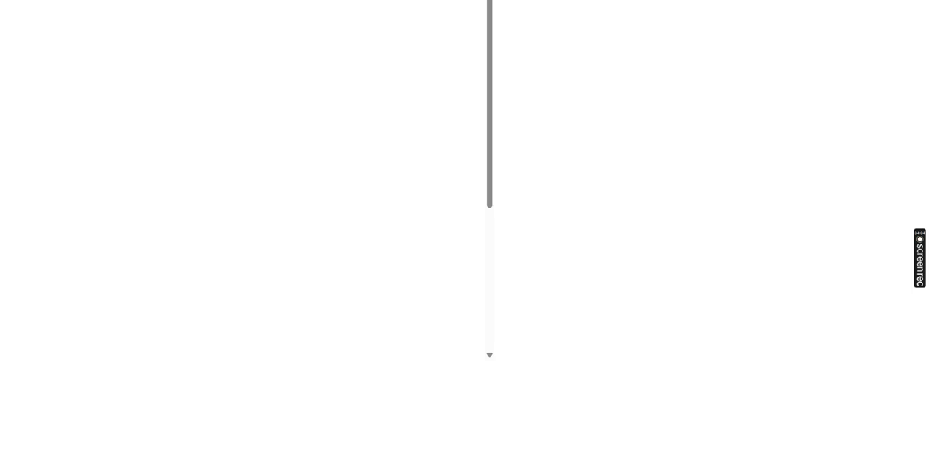
Check the account list and the process history entry's user, role, action, date and comment in the Branch Authorization task
{"action": "left_click", "coordinate": [329, 28]}
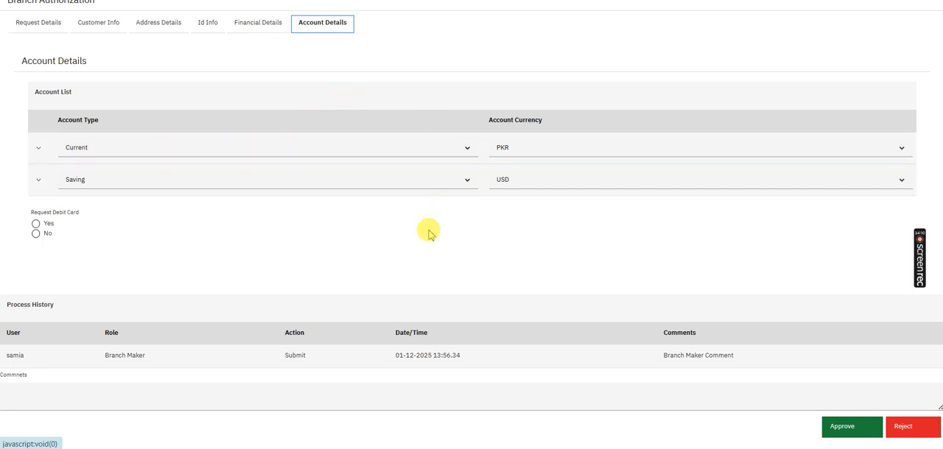
{"action": "left_click", "coordinate": [789, 208]}
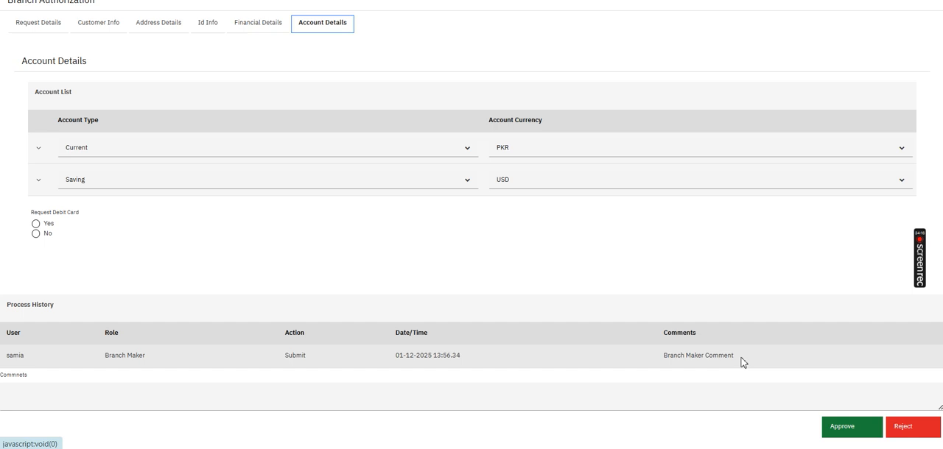
{"action": "left_click_drag", "start_coordinate": [737, 362], "coordinate": [397, 361]}
{"action": "left_click", "coordinate": [298, 364]}
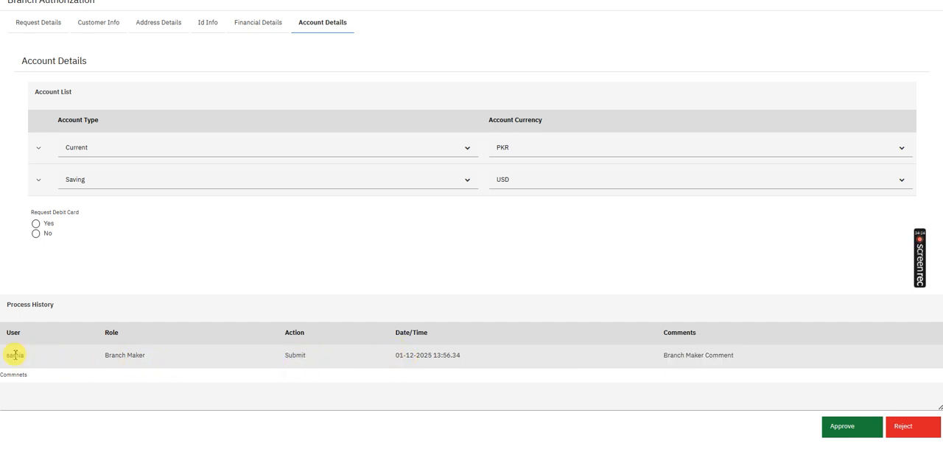
Approve the Branch Authorization task with the comment "Branch Checker Comments" and display the task list of the selected process instance
{"action": "left_click", "coordinate": [75, 389]}
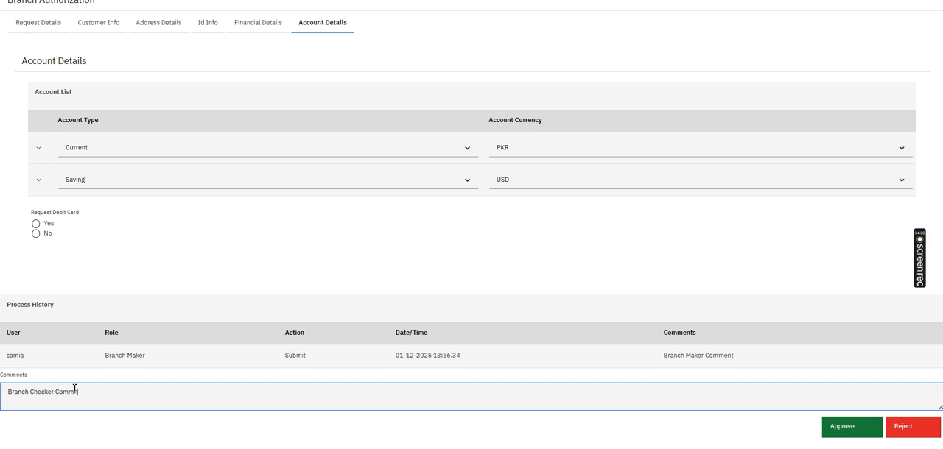
{"action": "left_click", "coordinate": [833, 440]}
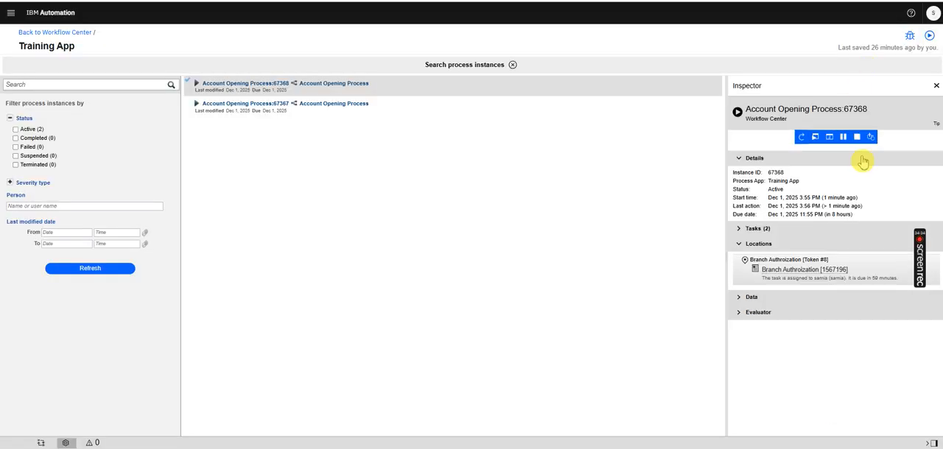
{"action": "left_click", "coordinate": [737, 229]}
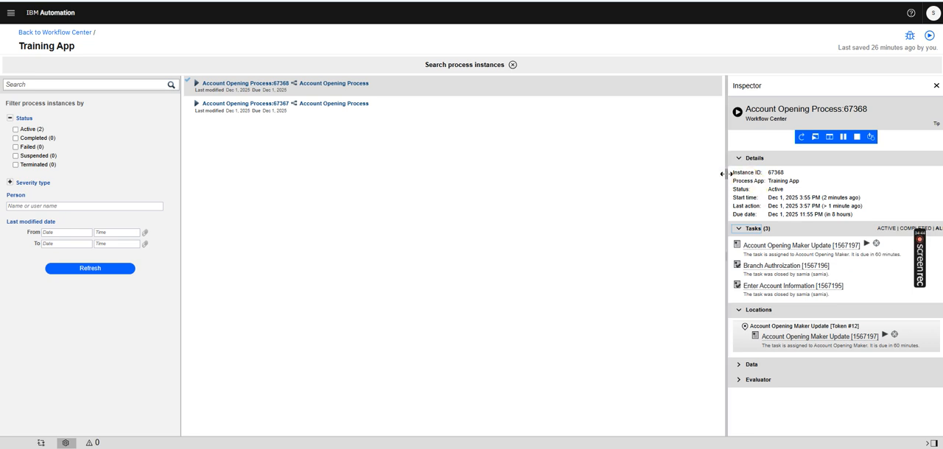
{"action": "left_click_drag", "start_coordinate": [725, 174], "coordinate": [658, 174]}
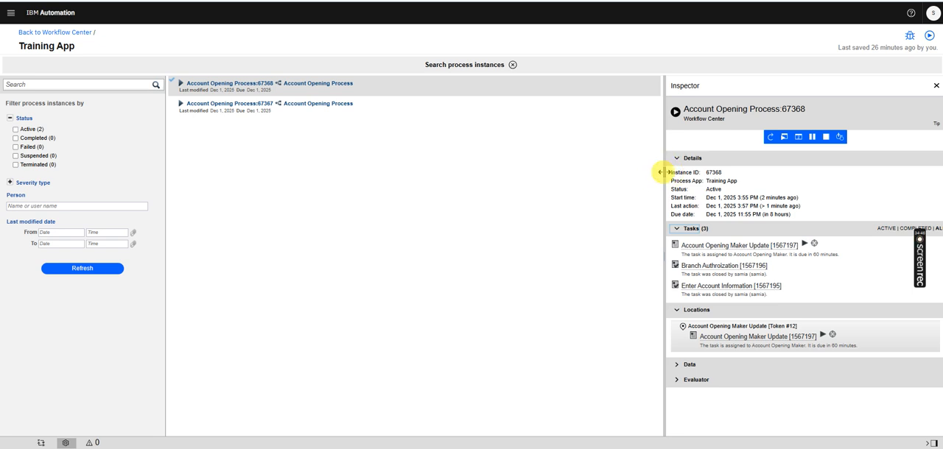
{"action": "left_click", "coordinate": [718, 250]}
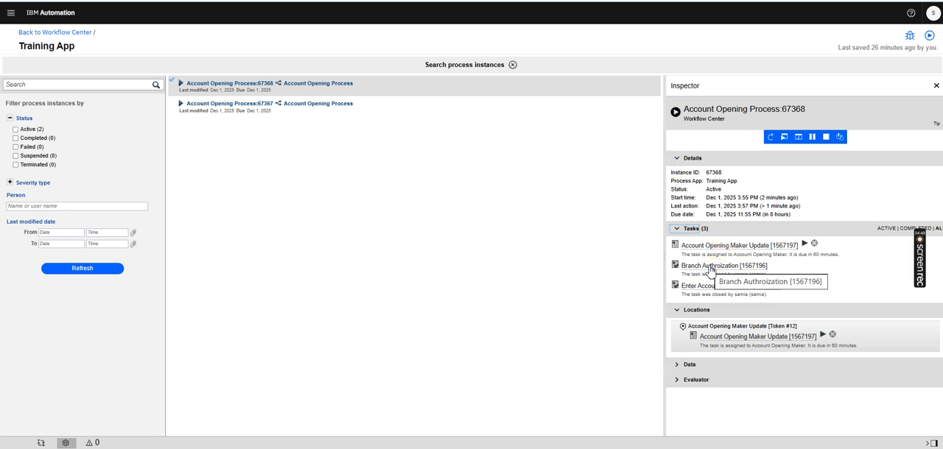
Examine the decision and both process history items in the instance's accountOpening data, including date, role, comments, action and user
{"action": "left_click", "coordinate": [685, 366]}
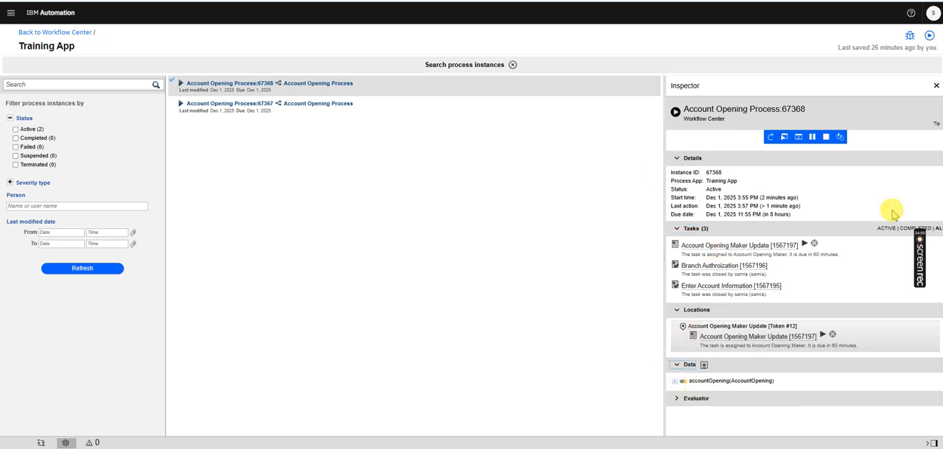
{"action": "left_click", "coordinate": [674, 381]}
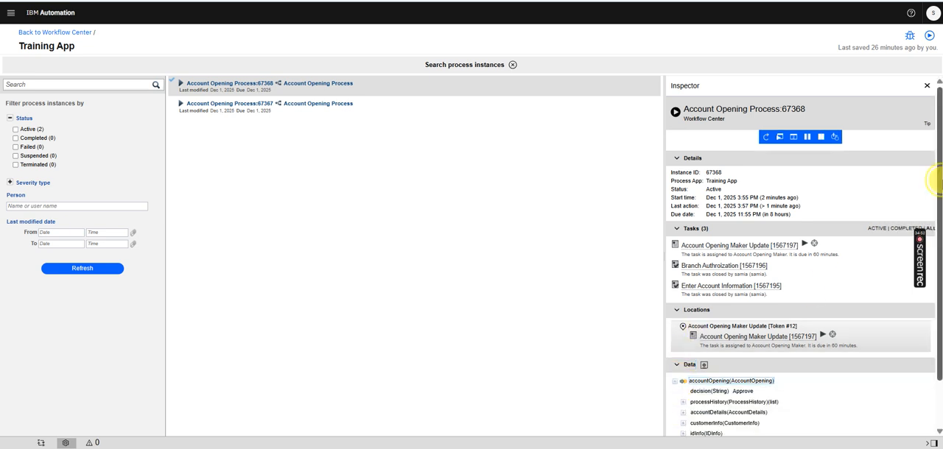
{"action": "left_click_drag", "start_coordinate": [934, 179], "coordinate": [934, 223]}
{"action": "left_click", "coordinate": [720, 338]}
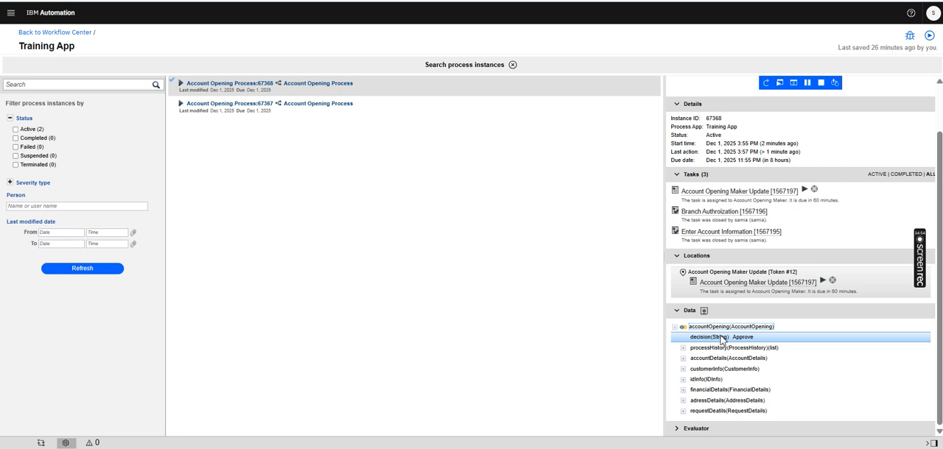
{"action": "left_click", "coordinate": [679, 359]}
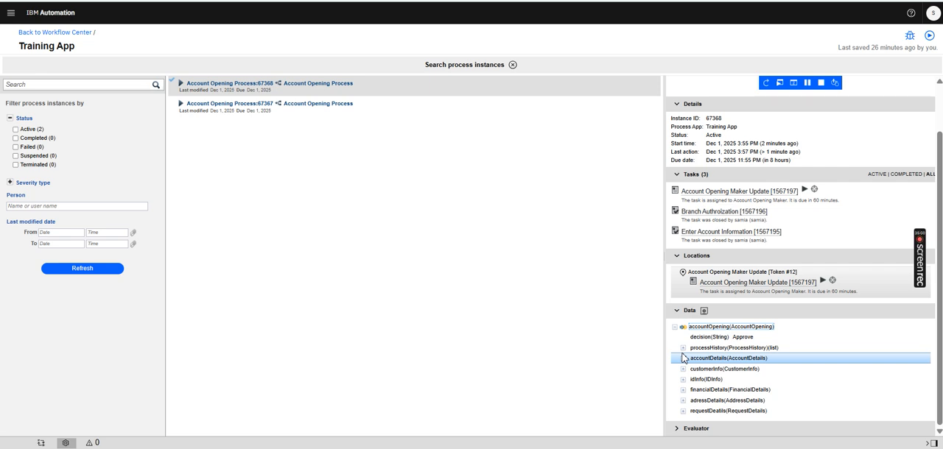
{"action": "left_click", "coordinate": [682, 350]}
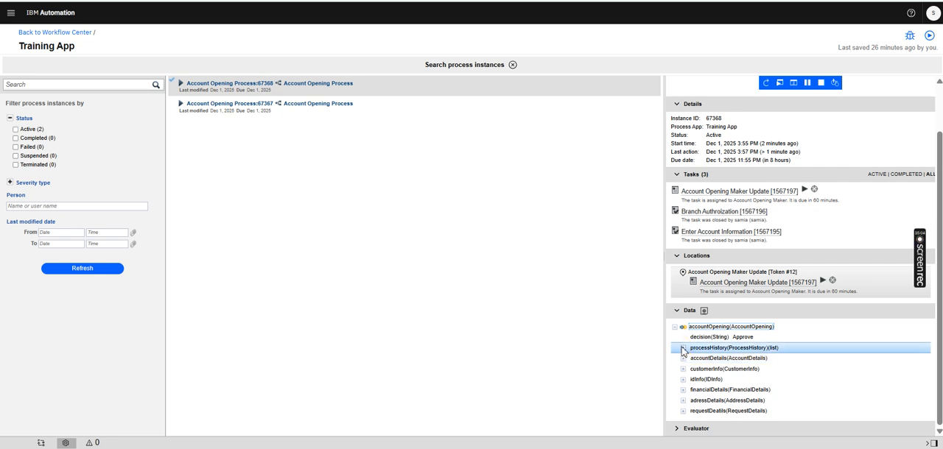
{"action": "left_click", "coordinate": [683, 349]}
{"action": "left_click", "coordinate": [692, 359]}
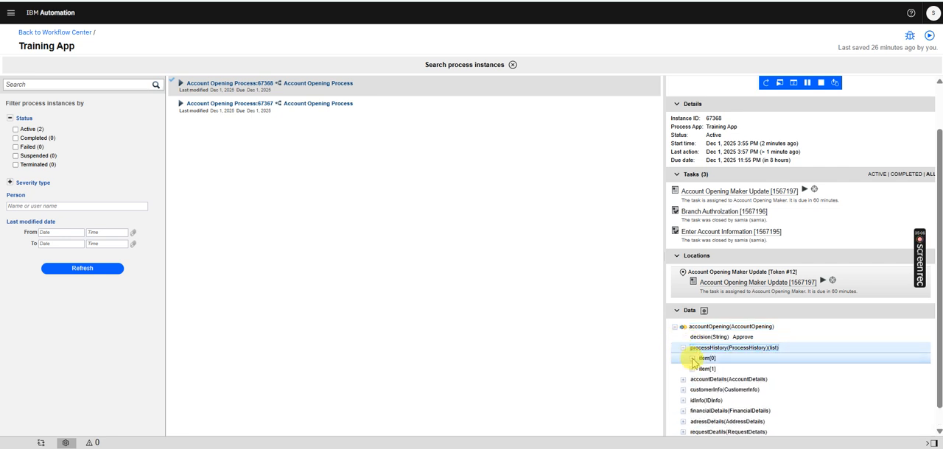
{"action": "left_click", "coordinate": [692, 421]}
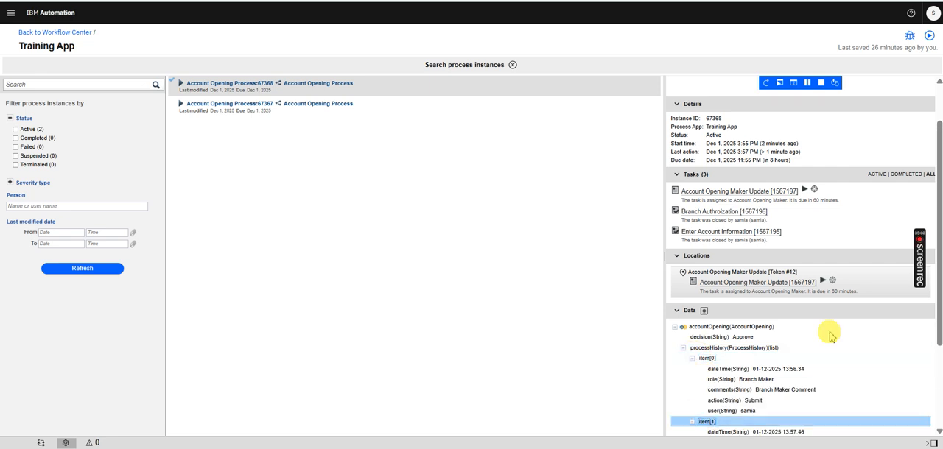
{"action": "scroll", "coordinate": [929, 288], "scroll_direction": "down", "scroll_amount": 3}
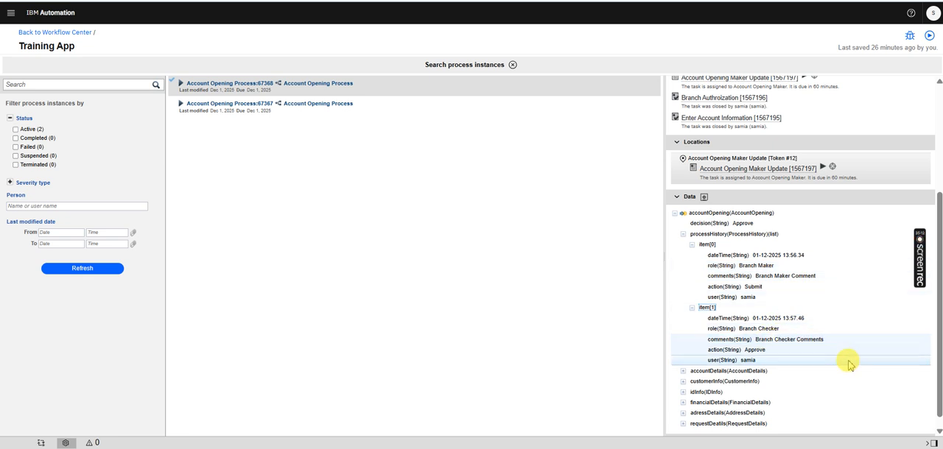
Examine the account type and account currency of both account list items under accountDetails in the instance data
{"action": "left_click", "coordinate": [683, 371]}
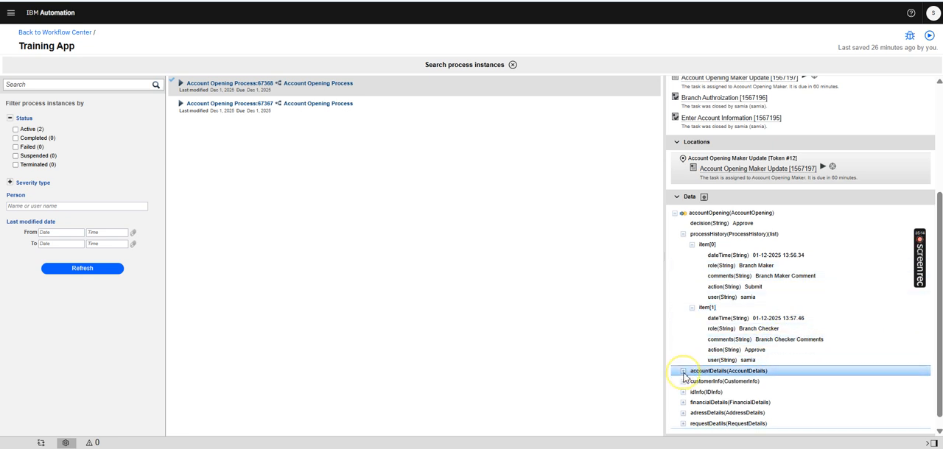
{"action": "scroll", "coordinate": [935, 223], "scroll_direction": "down", "scroll_amount": 2}
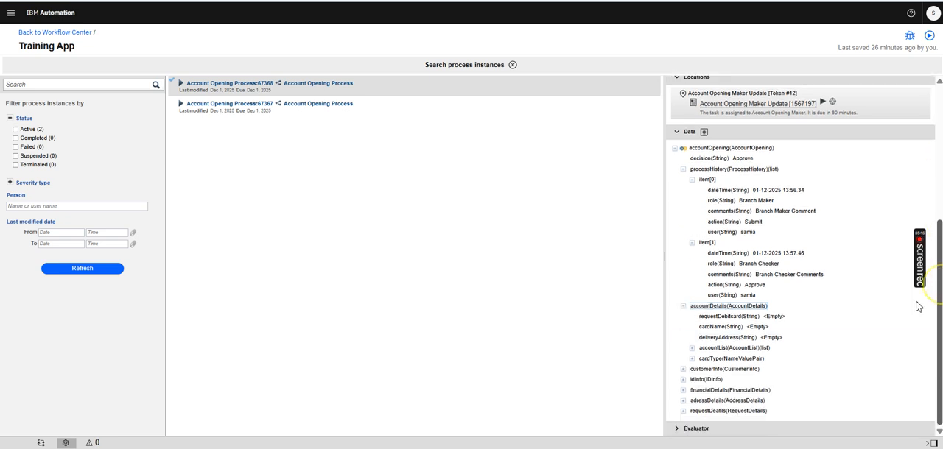
{"action": "left_click", "coordinate": [691, 351]}
{"action": "left_click", "coordinate": [701, 358]}
{"action": "left_click", "coordinate": [707, 369]}
{"action": "left_click", "coordinate": [711, 370]}
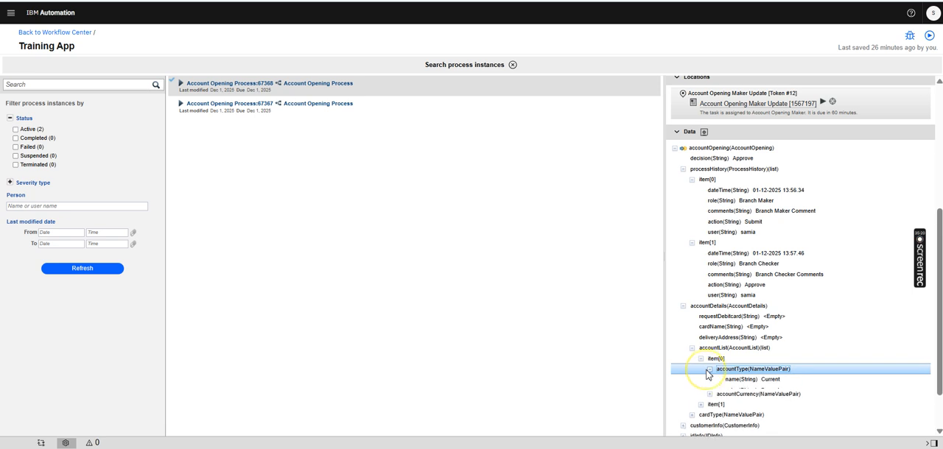
{"action": "left_click", "coordinate": [764, 404]}
{"action": "left_click", "coordinate": [710, 401]}
{"action": "scroll", "coordinate": [847, 309], "scroll_direction": "down", "scroll_amount": 1}
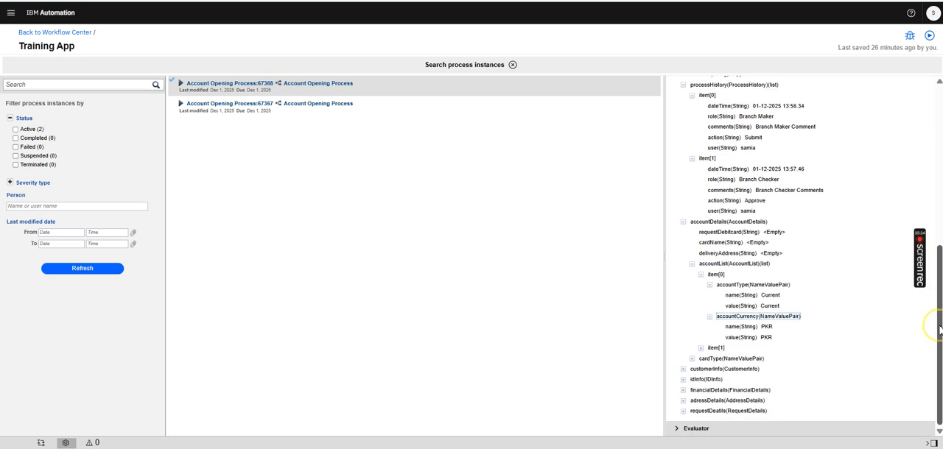
{"action": "left_click", "coordinate": [690, 360]}
{"action": "left_click", "coordinate": [701, 349]}
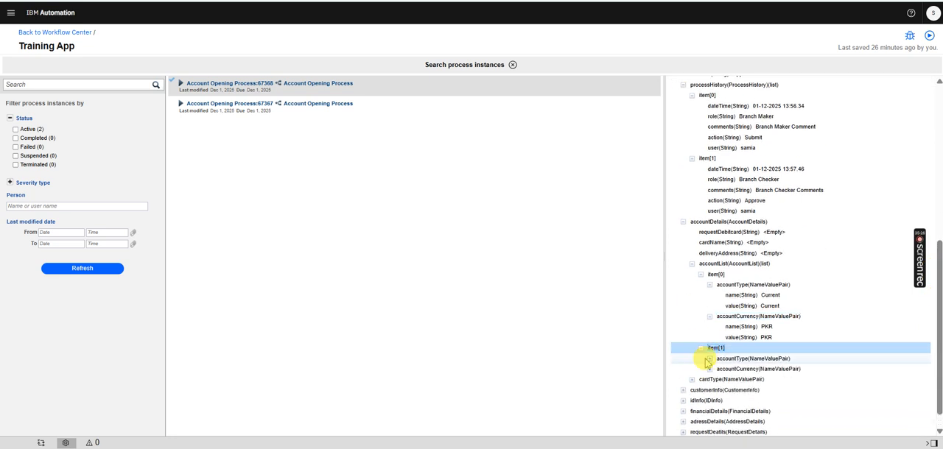
{"action": "left_click", "coordinate": [710, 360]}
{"action": "left_click", "coordinate": [710, 389]}
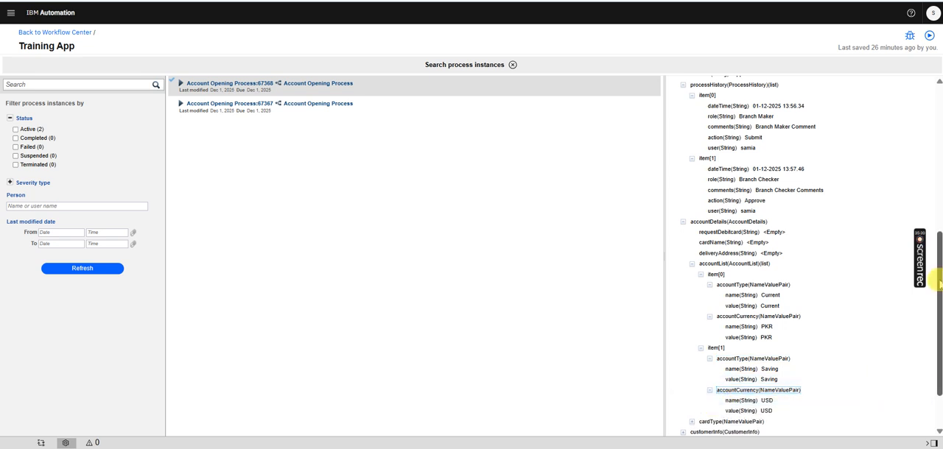
{"action": "left_click_drag", "start_coordinate": [940, 286], "coordinate": [942, 118]}
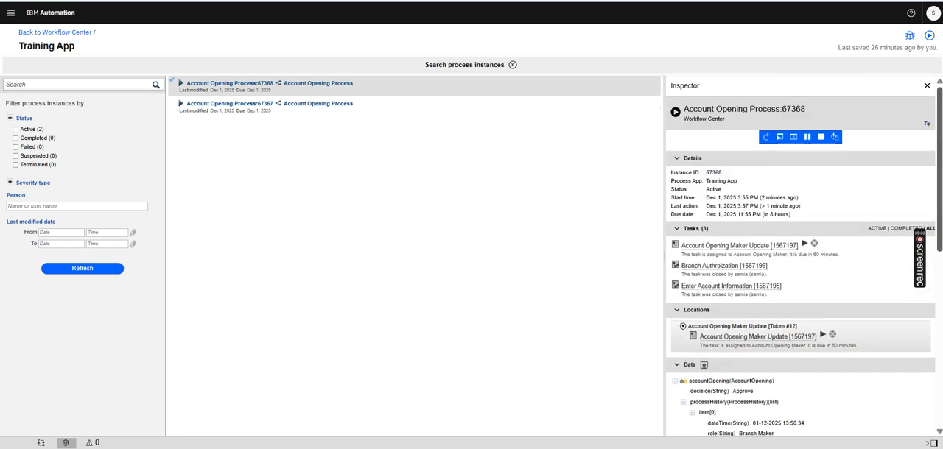
Close the process instance search, open Account Details CV and select the Request Debit Card radio button group in its layout
{"action": "left_click", "coordinate": [512, 66]}
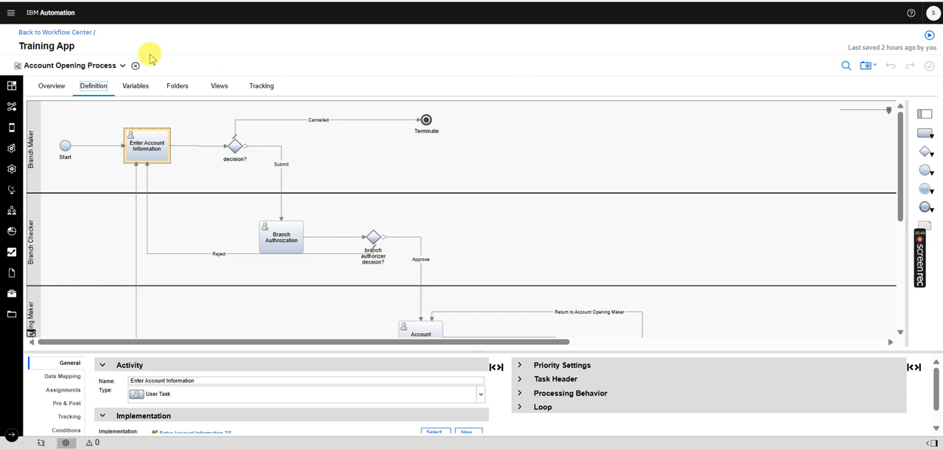
{"action": "left_click", "coordinate": [107, 67]}
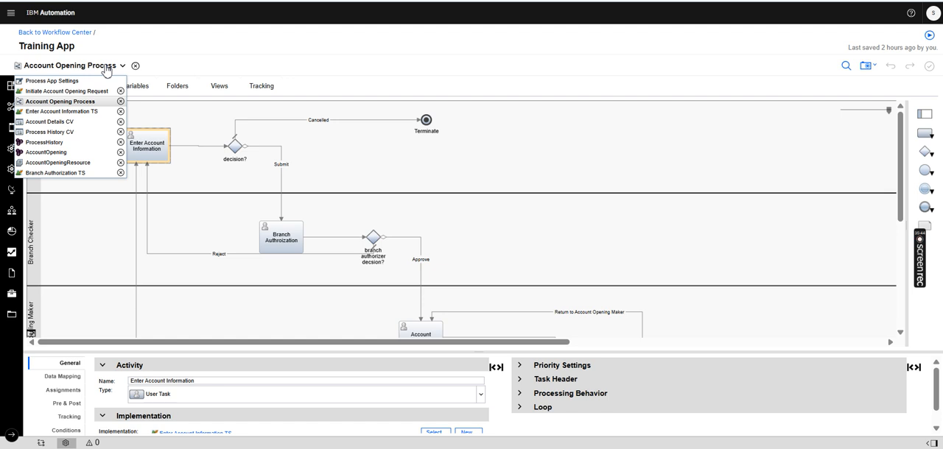
{"action": "left_click", "coordinate": [73, 122]}
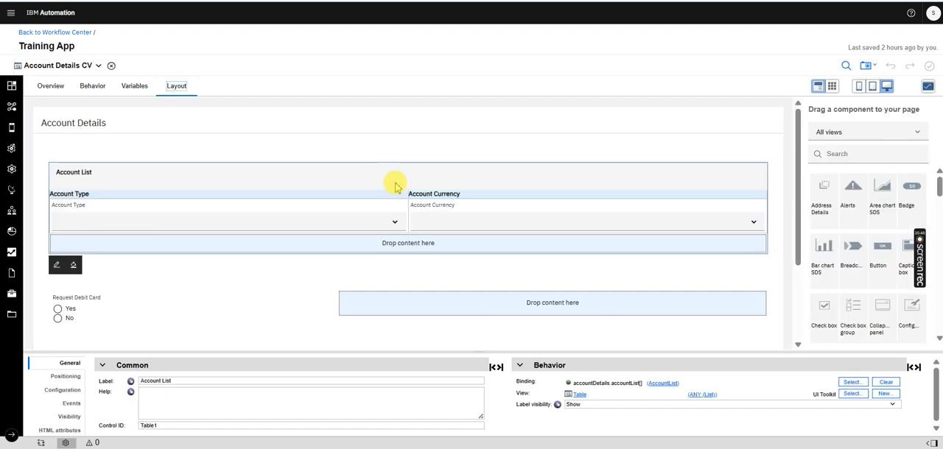
{"action": "left_click", "coordinate": [184, 304]}
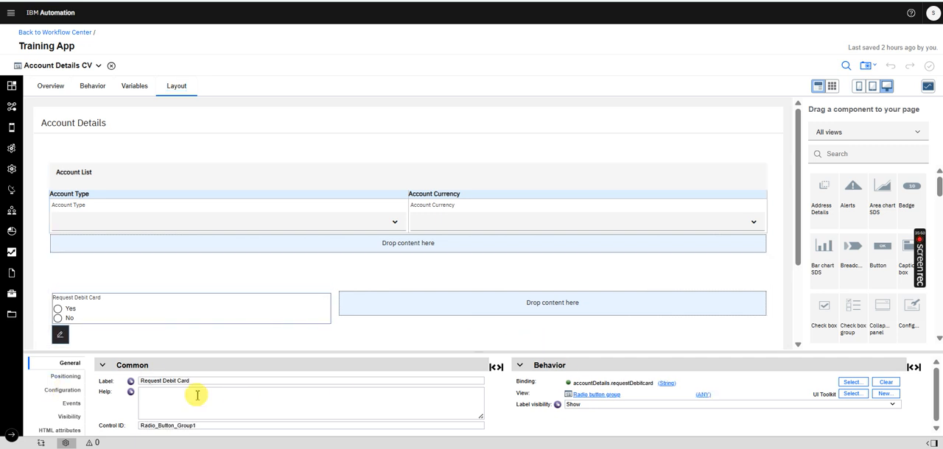
Review the inline JavaScript of Account Details CV and delete all code from its load event handler
{"action": "left_click", "coordinate": [94, 87]}
{"action": "left_click", "coordinate": [78, 160]}
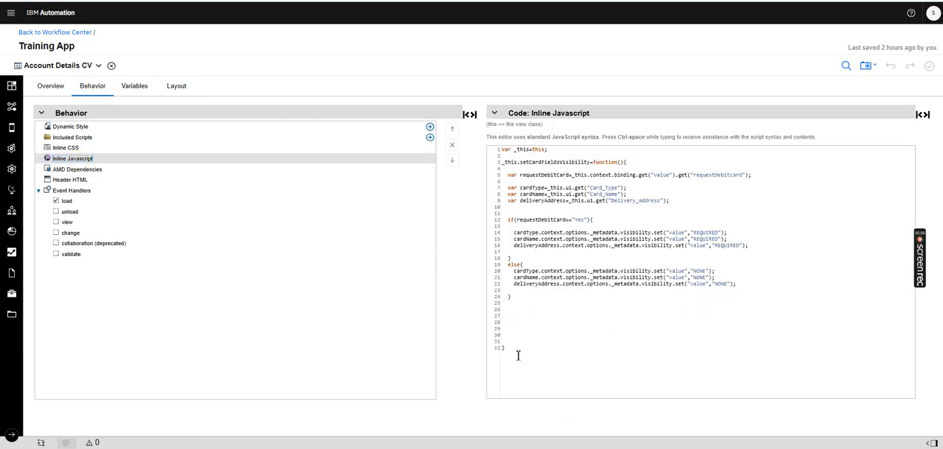
{"action": "left_click", "coordinate": [68, 201]}
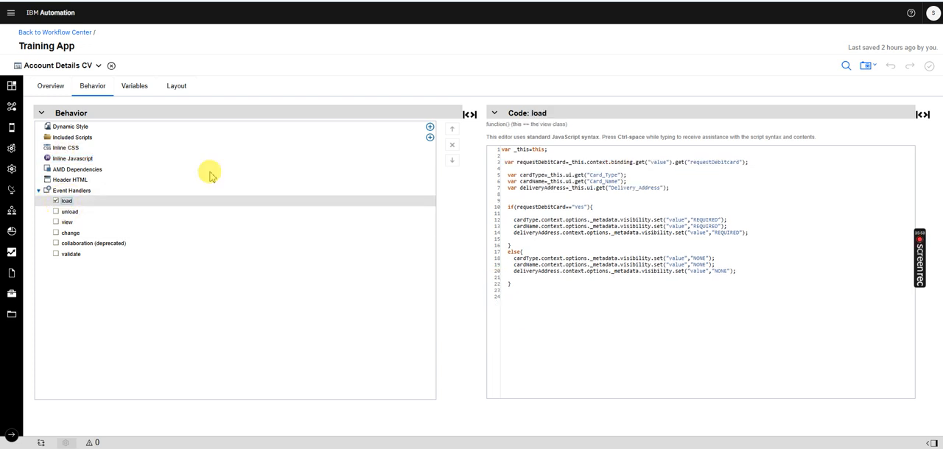
{"action": "left_click_drag", "start_coordinate": [531, 292], "coordinate": [504, 162]}
{"action": "left_click_drag", "start_coordinate": [506, 205], "coordinate": [496, 151]}
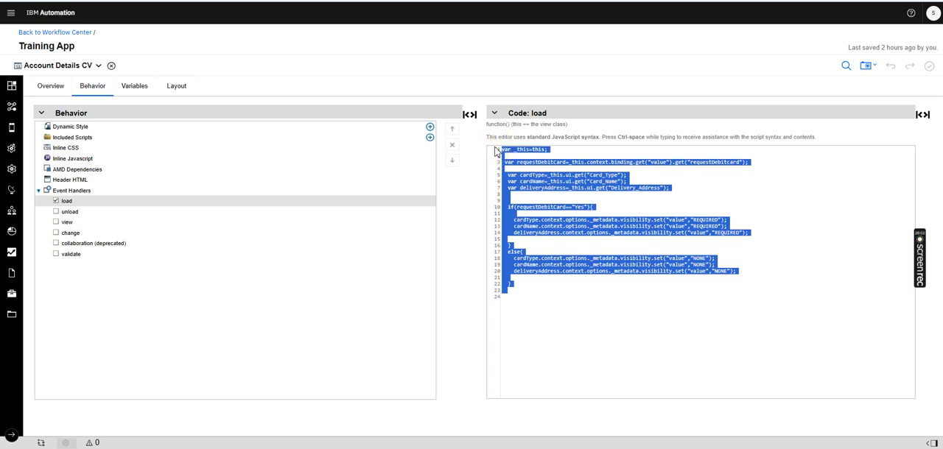
{"action": "key", "text": "BackSpace"}
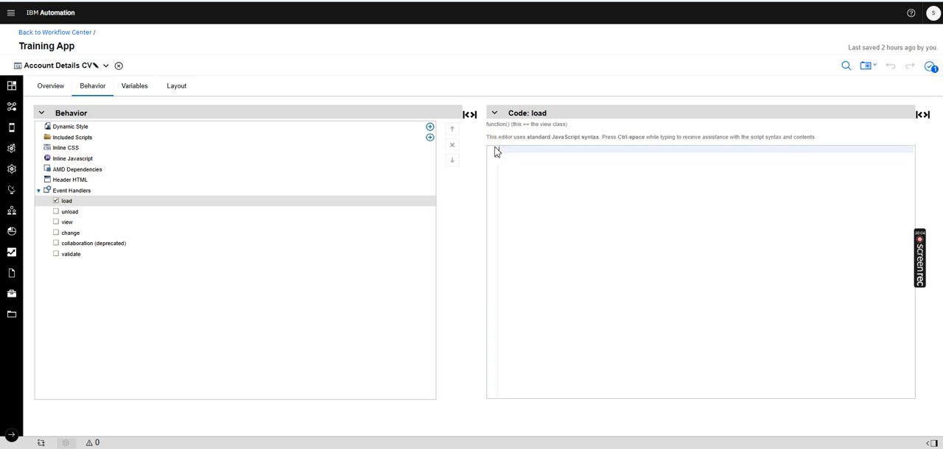
Switch to Enter Account Information TS, run it and open the Account Details page of the running form
{"action": "left_click", "coordinate": [171, 97]}
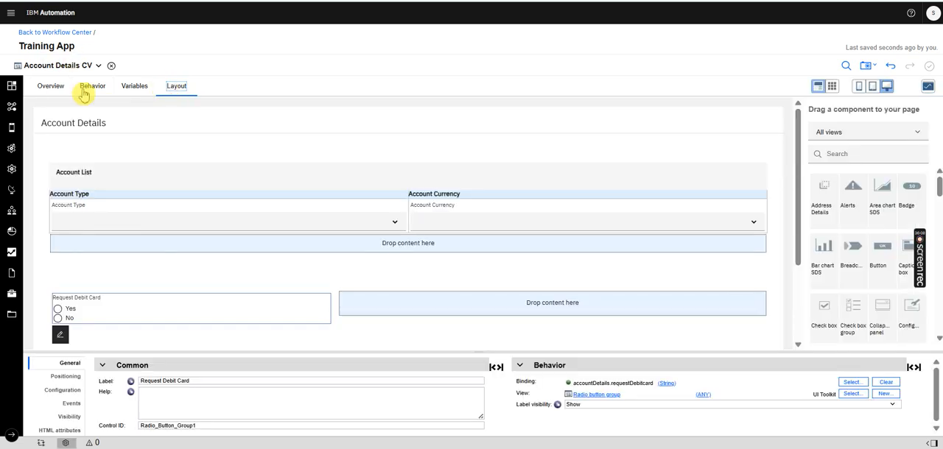
{"action": "left_click", "coordinate": [46, 68]}
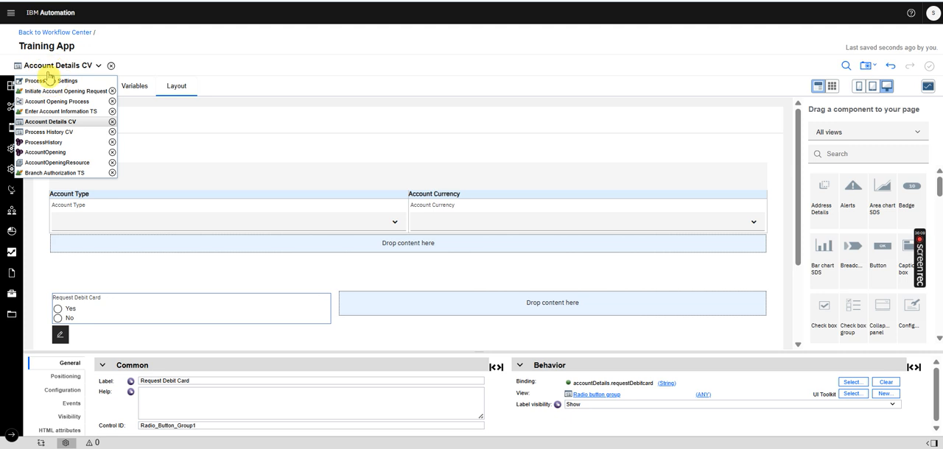
{"action": "left_click", "coordinate": [56, 111]}
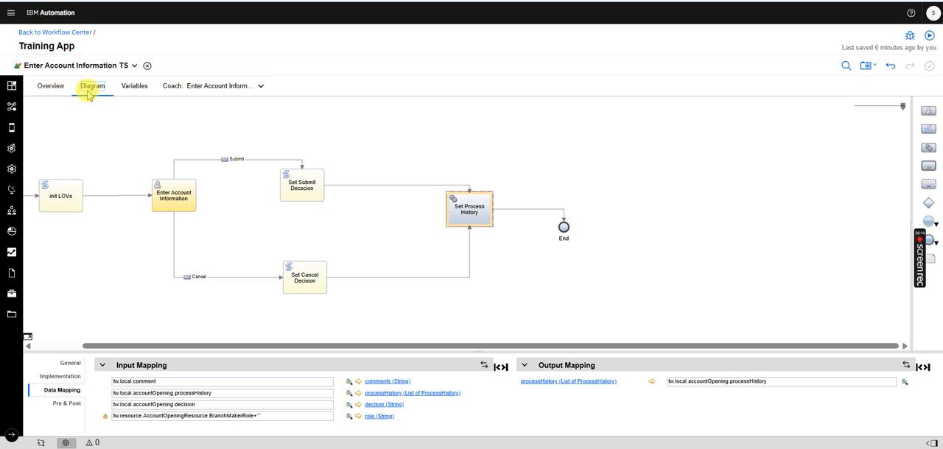
{"action": "left_click", "coordinate": [128, 89]}
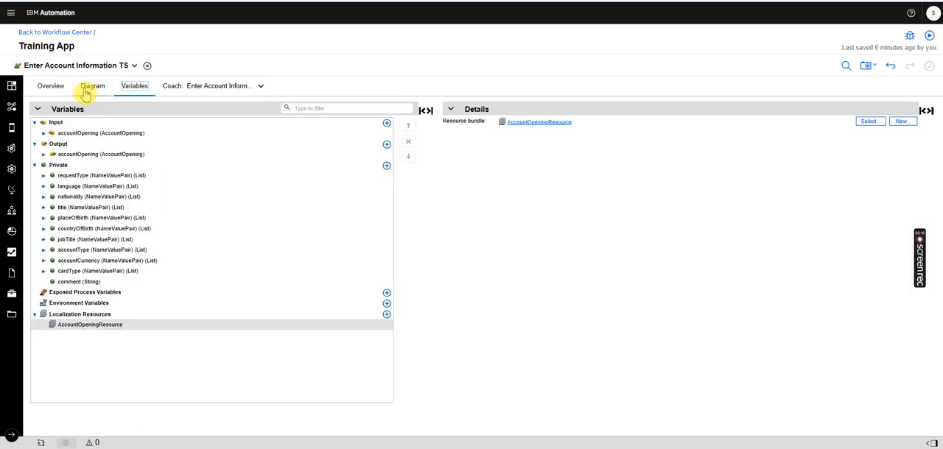
{"action": "left_click", "coordinate": [90, 86]}
{"action": "left_click", "coordinate": [136, 88]}
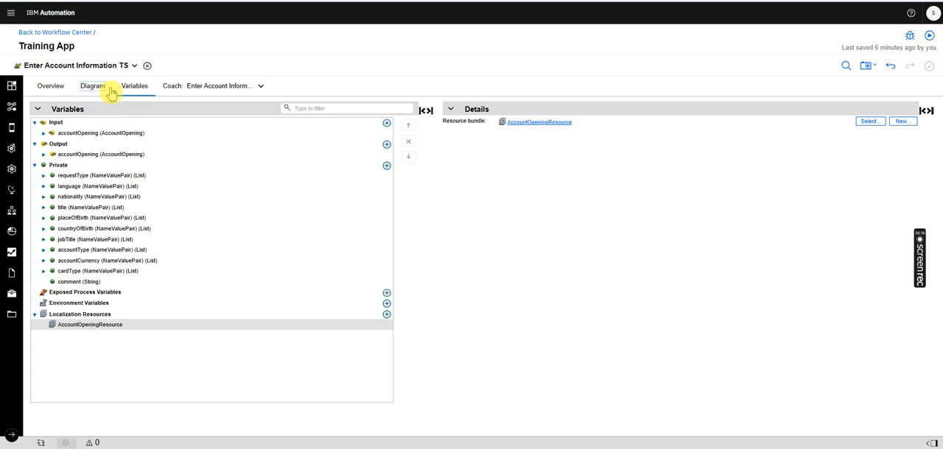
{"action": "left_click", "coordinate": [104, 89]}
{"action": "left_click", "coordinate": [930, 35]}
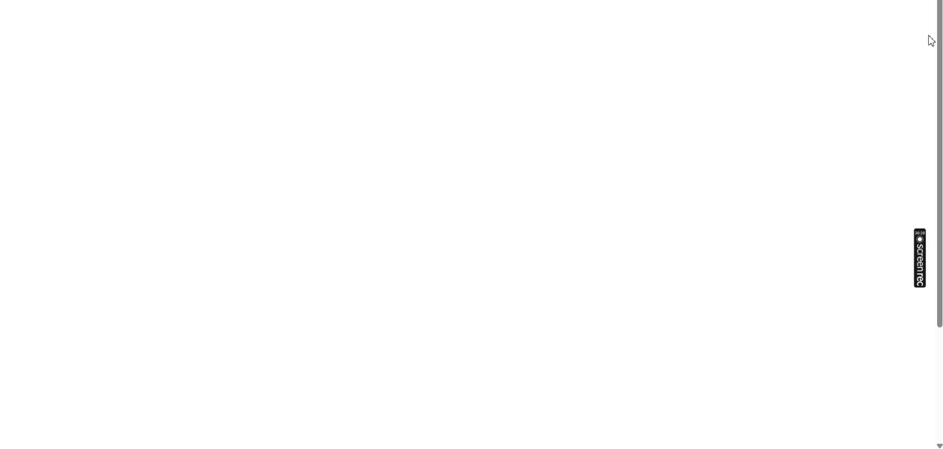
{"action": "left_click", "coordinate": [327, 23]}
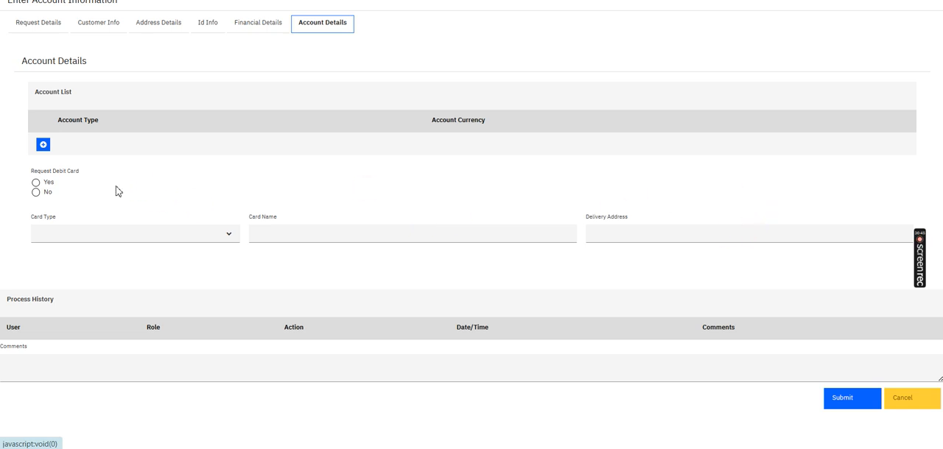
Test the Request Debit Card choice in the running form by alternating between Yes and No several times, ending on Yes
{"action": "left_click", "coordinate": [37, 183]}
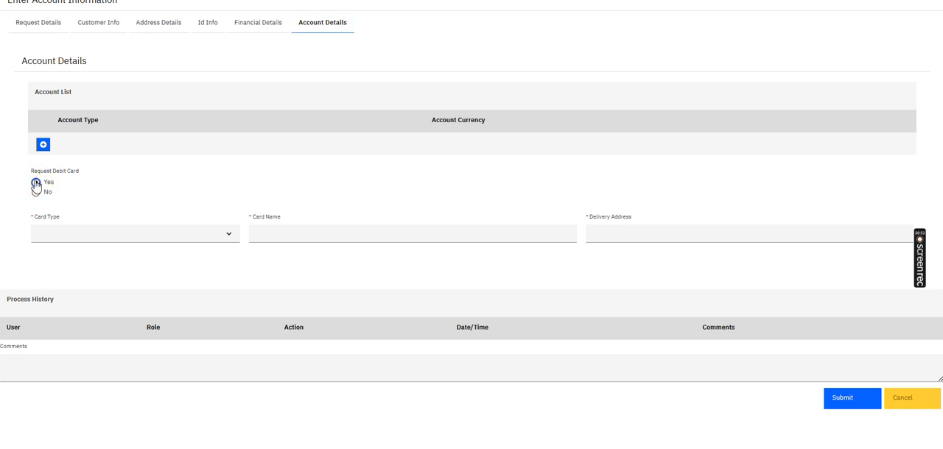
{"action": "left_click", "coordinate": [35, 183]}
{"action": "left_click", "coordinate": [36, 193]}
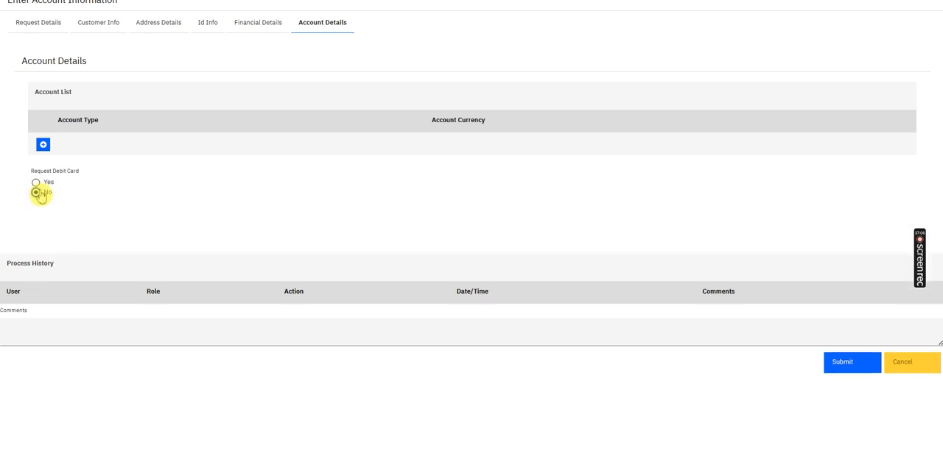
{"action": "left_click", "coordinate": [36, 183]}
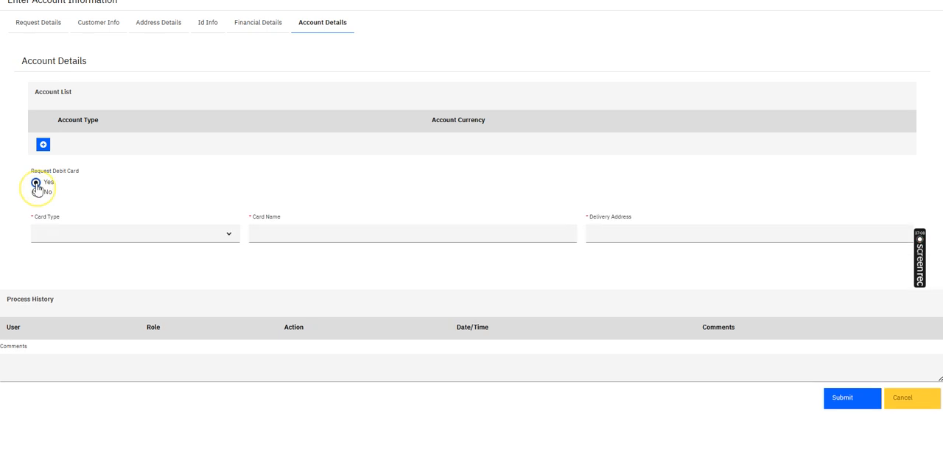
{"action": "left_click", "coordinate": [36, 193]}
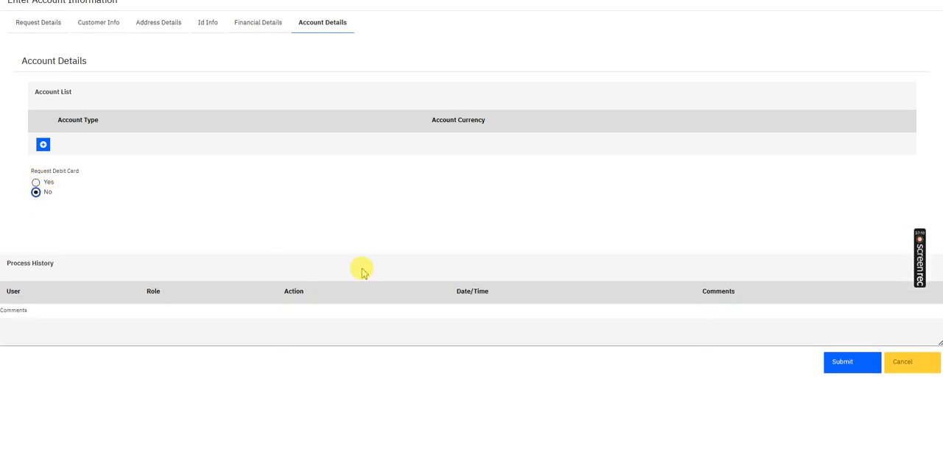
{"action": "left_click", "coordinate": [36, 183]}
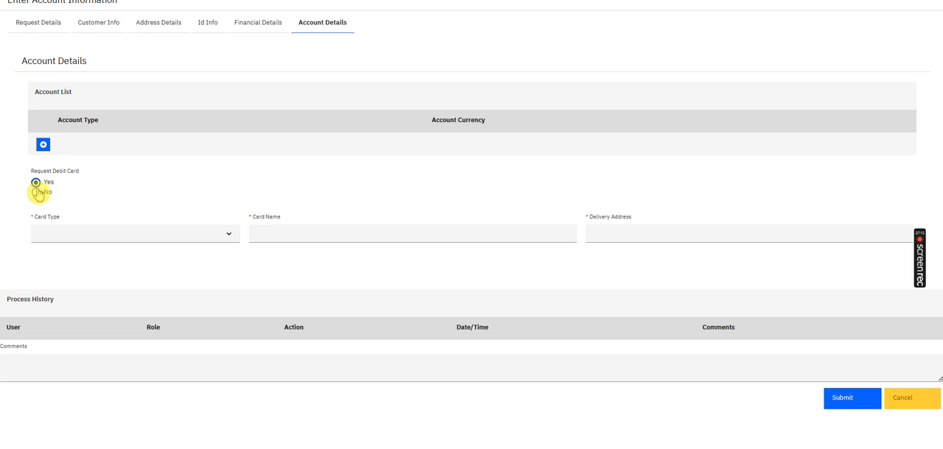
{"action": "left_click", "coordinate": [37, 192]}
{"action": "left_click", "coordinate": [36, 182]}
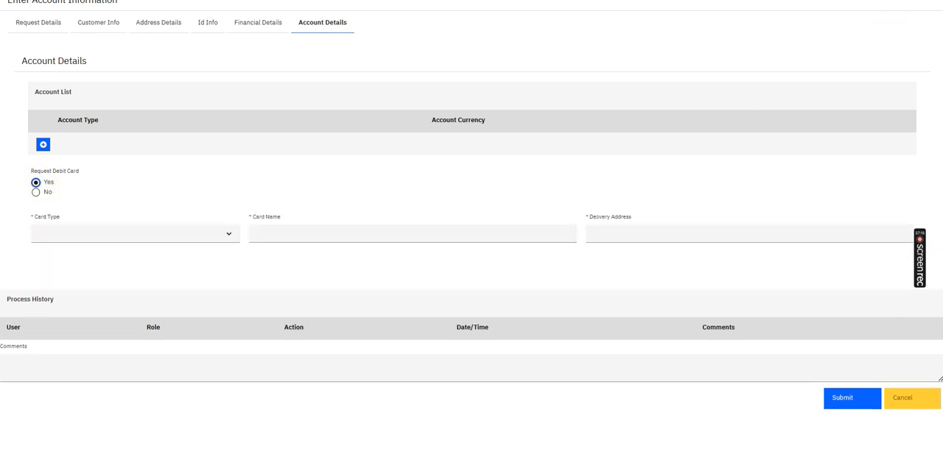
{"action": "left_click", "coordinate": [37, 192]}
{"action": "left_click", "coordinate": [36, 182]}
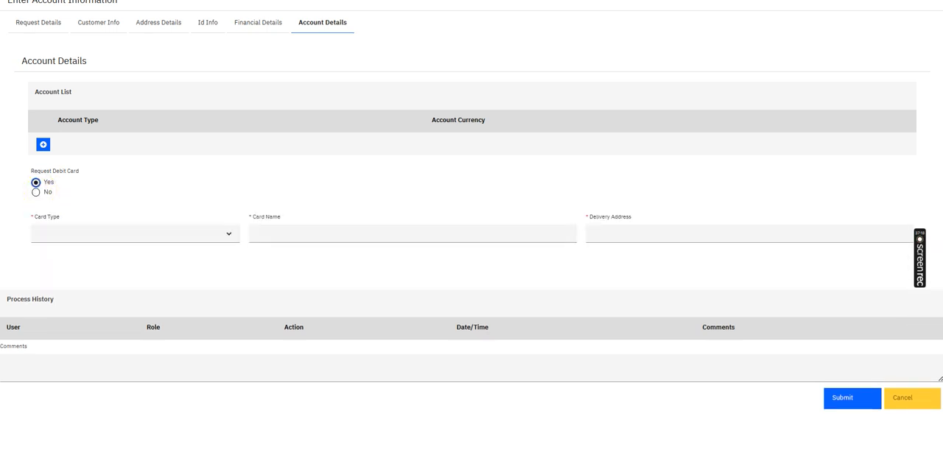
Return to the Enter Account Information TS coach, select its Account Details section and open the underlying Account Details CV
{"action": "left_click", "coordinate": [621, 3]}
{"action": "left_click", "coordinate": [246, 87]}
{"action": "left_click", "coordinate": [236, 96]}
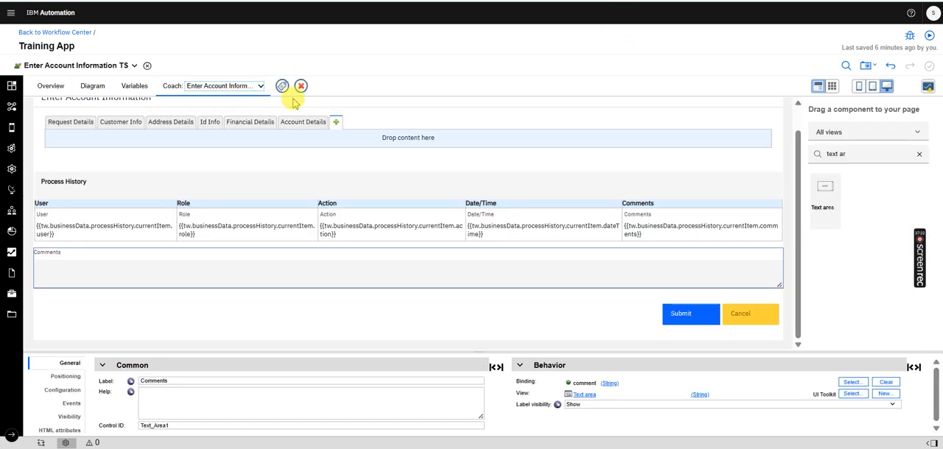
{"action": "left_click", "coordinate": [303, 125]}
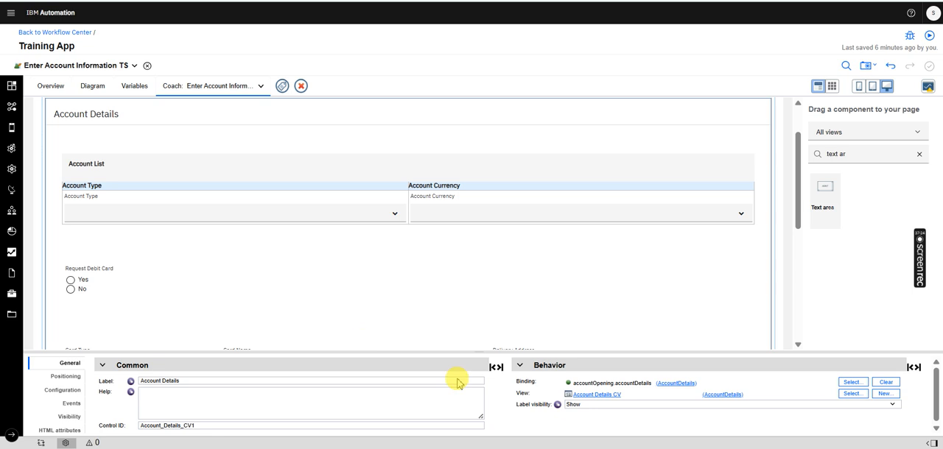
{"action": "left_click", "coordinate": [593, 394]}
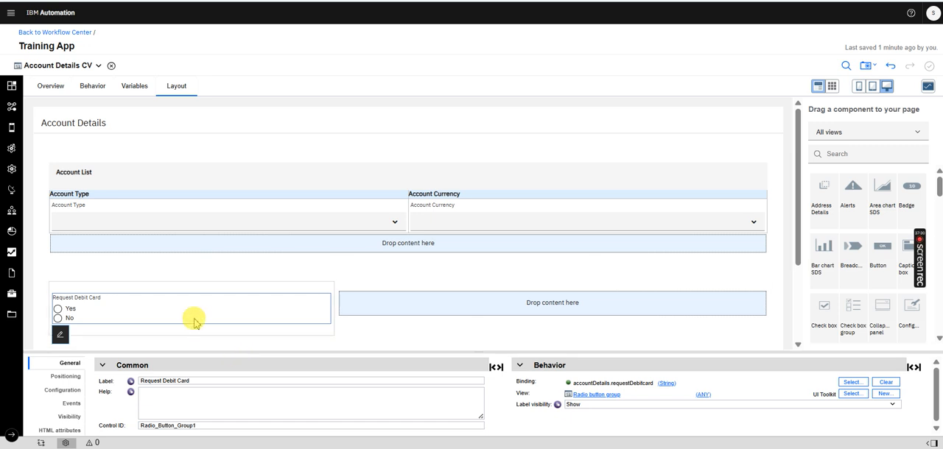
Enlarge the properties area and examine the setCardFieldsVisibility call in the change event of the Request Debit Card radio button group
{"action": "left_click", "coordinate": [217, 359]}
{"action": "left_click_drag", "start_coordinate": [215, 361], "coordinate": [224, 235]}
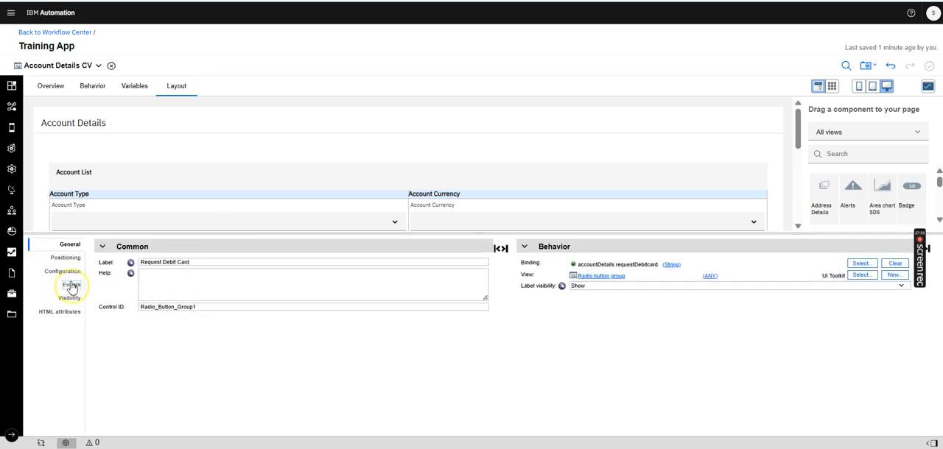
{"action": "left_click", "coordinate": [71, 286]}
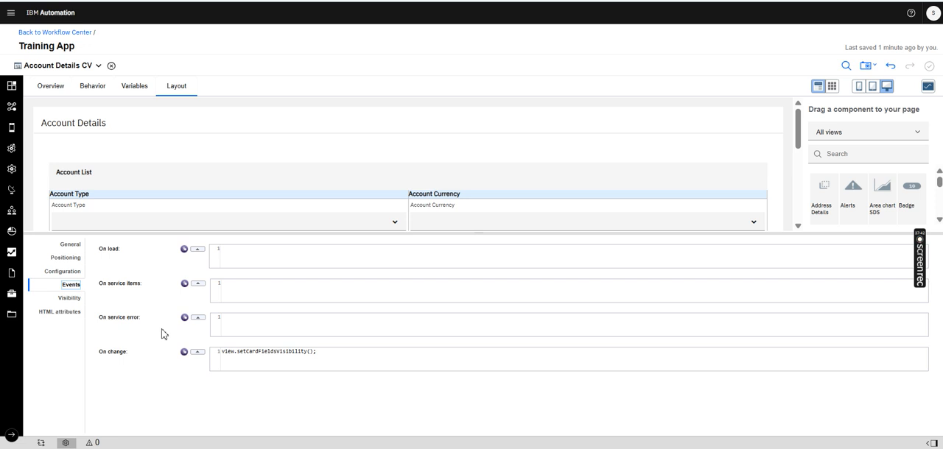
{"action": "left_click", "coordinate": [232, 352]}
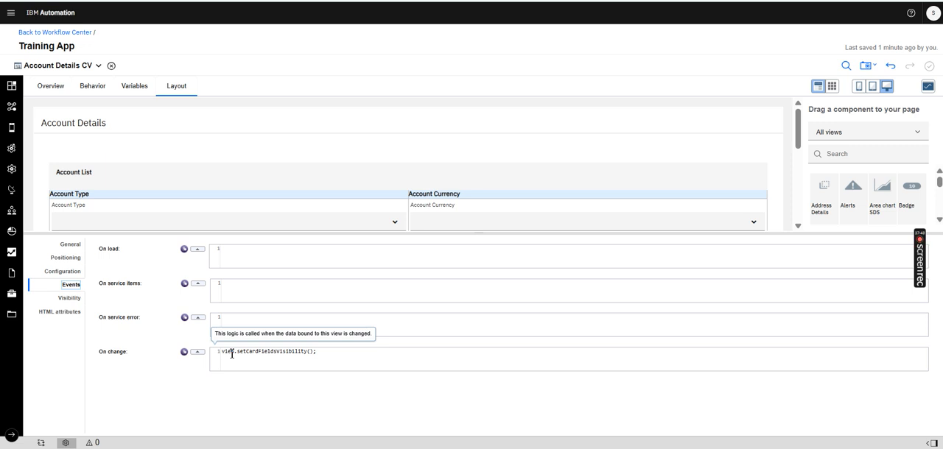
{"action": "left_click", "coordinate": [231, 354]}
{"action": "left_click", "coordinate": [266, 352]}
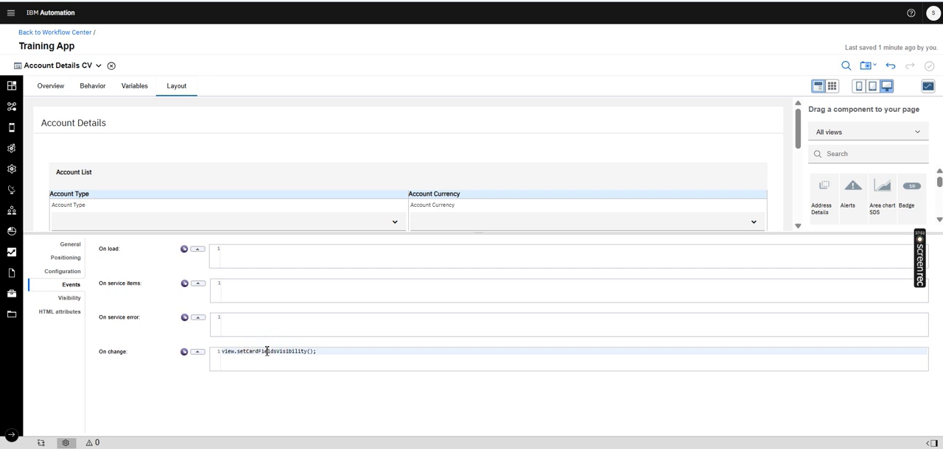
{"action": "left_click", "coordinate": [247, 353]}
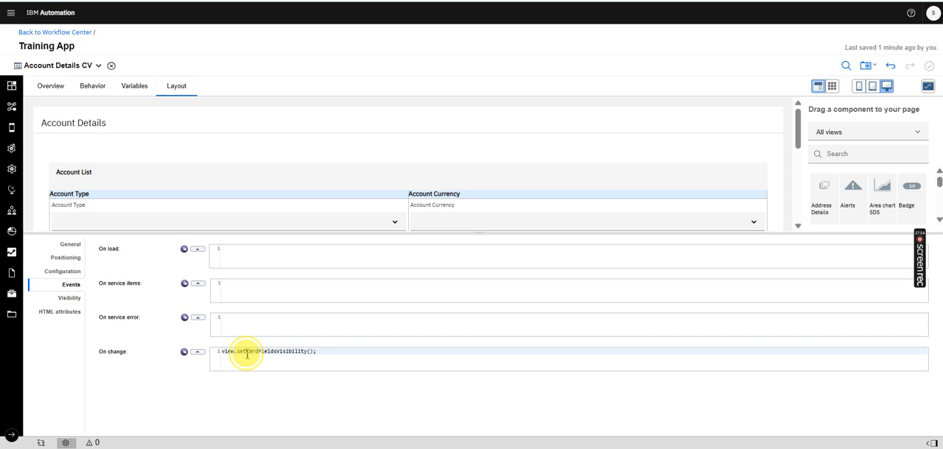
{"action": "double_click", "coordinate": [247, 354]}
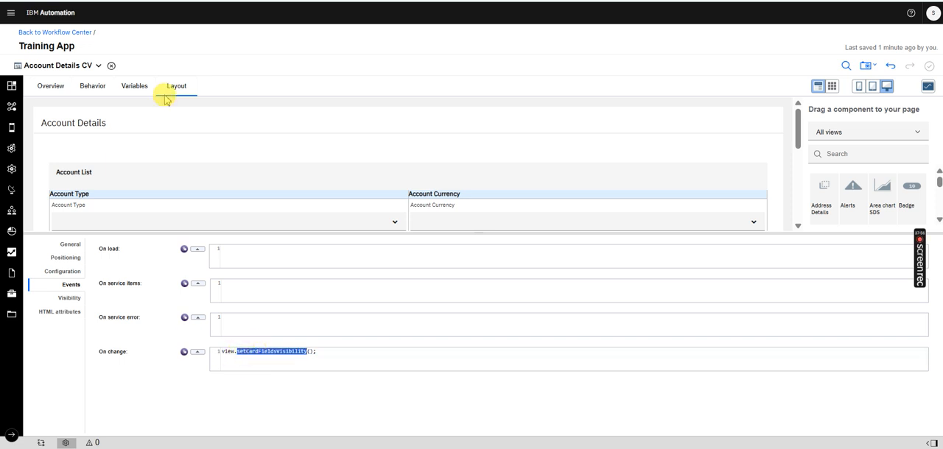
Review the _this variable and the body of the setCardFieldsVisibility function in the inline JavaScript of Account Details CV
{"action": "left_click", "coordinate": [93, 88]}
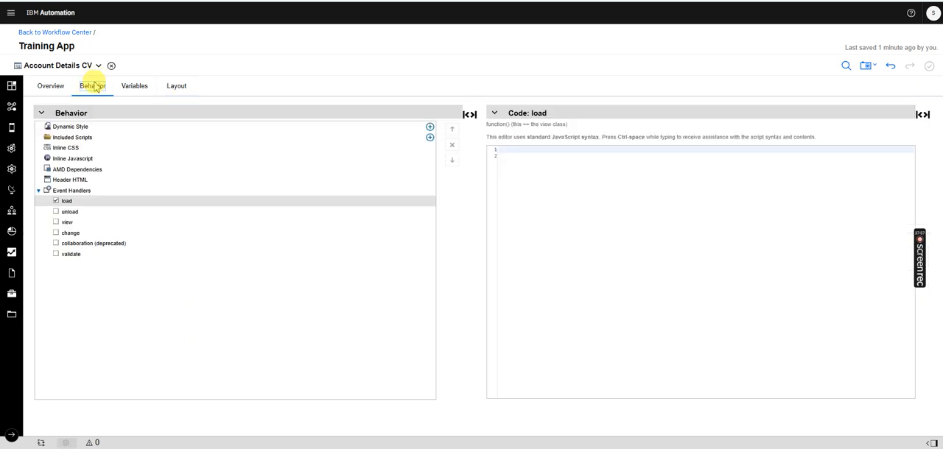
{"action": "left_click", "coordinate": [63, 159]}
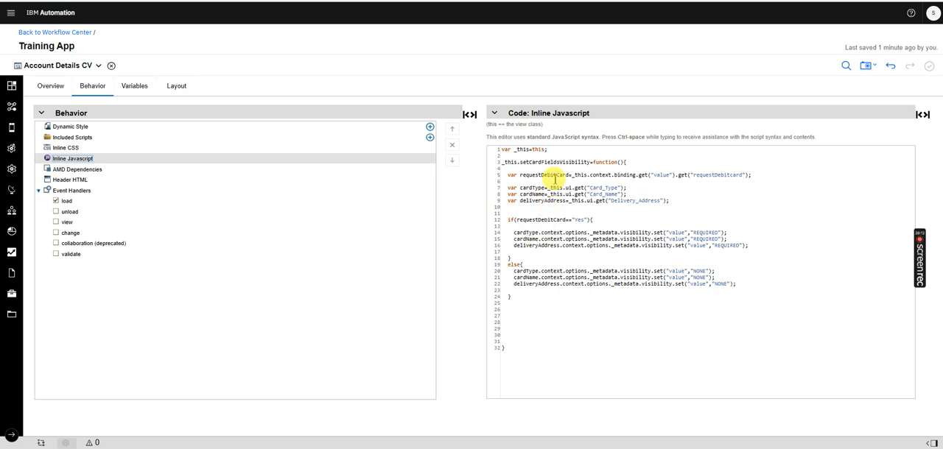
{"action": "left_click_drag", "start_coordinate": [514, 150], "coordinate": [526, 153]}
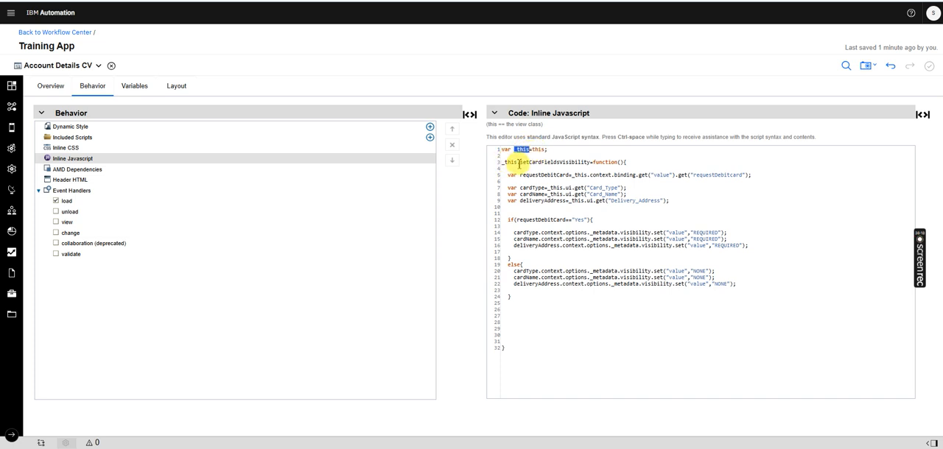
{"action": "left_click_drag", "start_coordinate": [521, 162], "coordinate": [604, 162]}
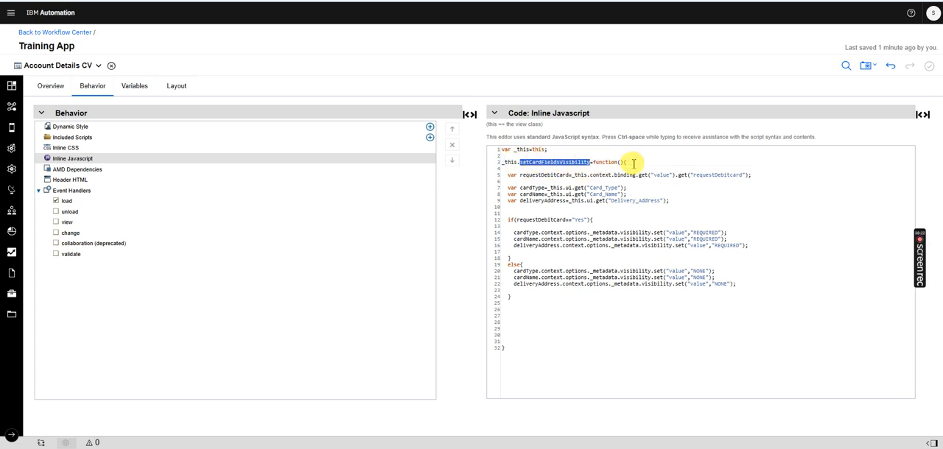
{"action": "left_click", "coordinate": [632, 162]}
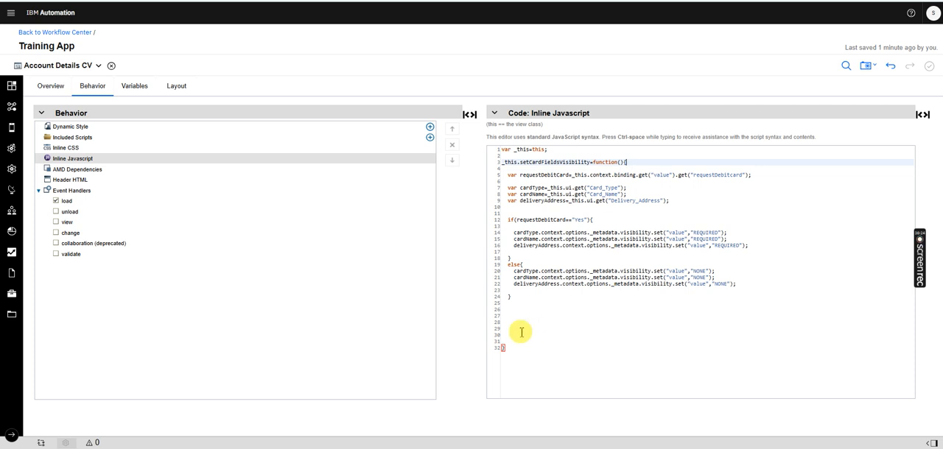
{"action": "left_click_drag", "start_coordinate": [522, 298], "coordinate": [508, 176]}
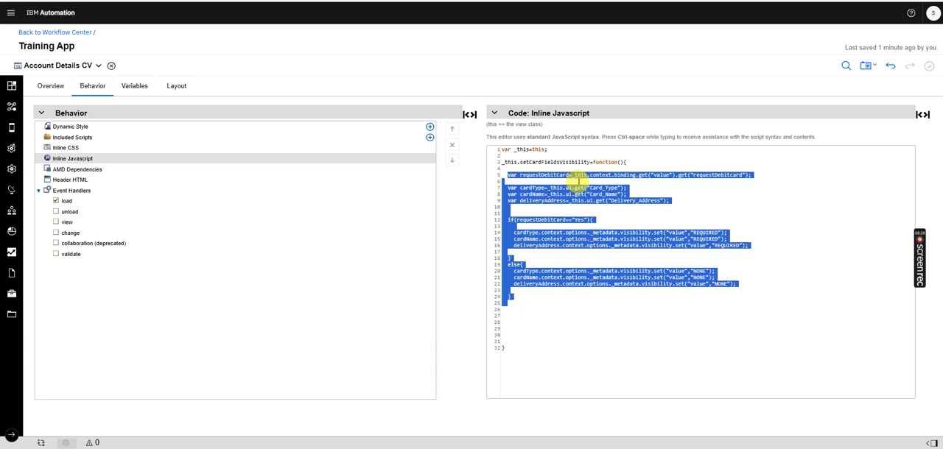
{"action": "left_click", "coordinate": [604, 200]}
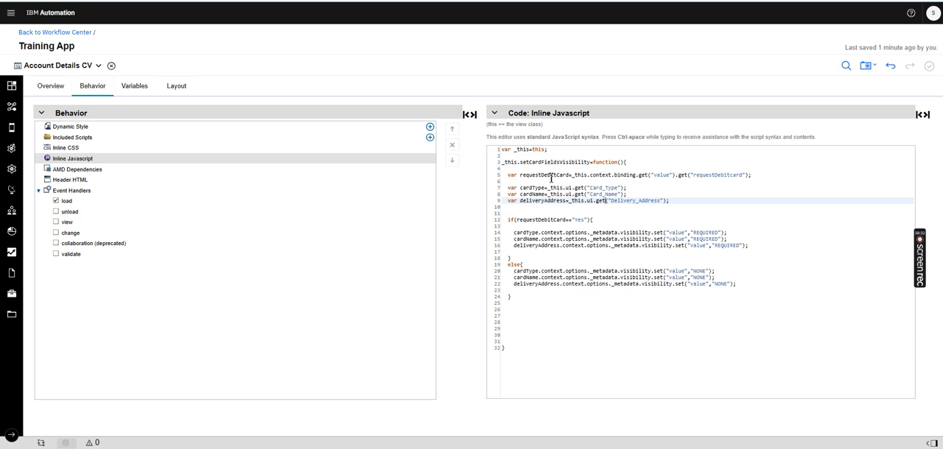
Check the data binding of the Request Debit Card radio button group in the layout of Account Details CV
{"action": "left_click", "coordinate": [177, 86]}
{"action": "left_click_drag", "start_coordinate": [799, 126], "coordinate": [796, 157]}
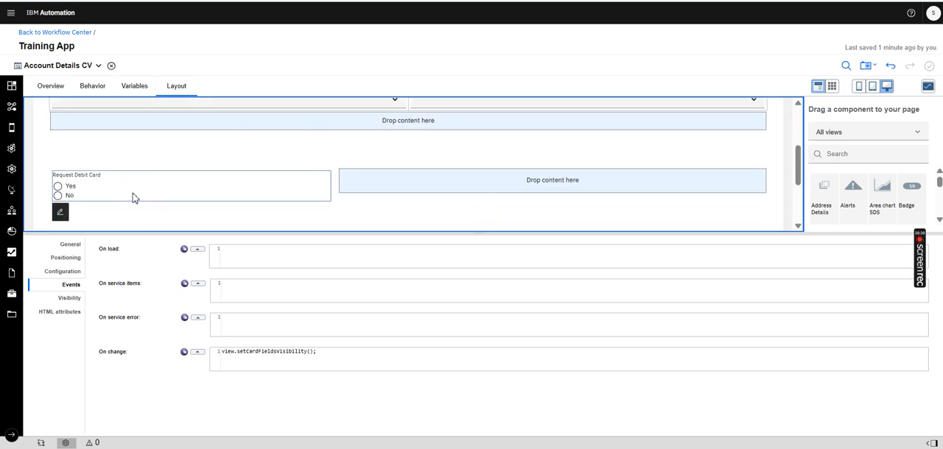
{"action": "left_click", "coordinate": [67, 245]}
{"action": "left_click", "coordinate": [575, 286]}
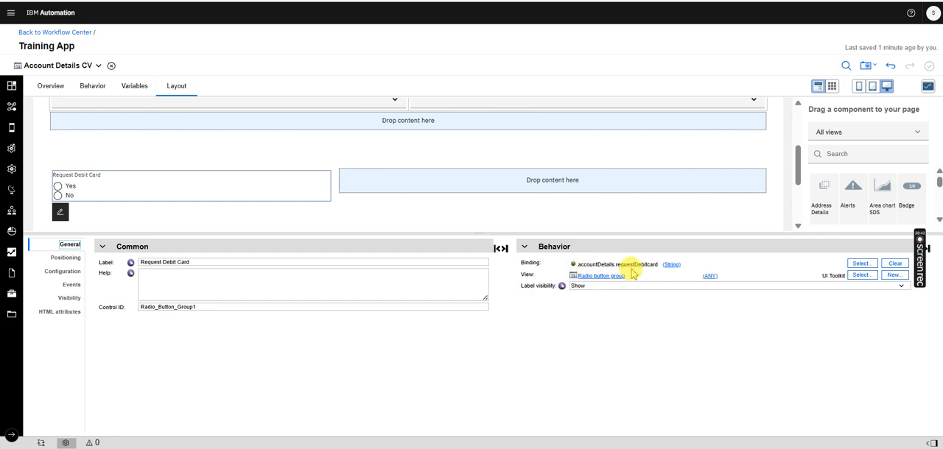
Compare the requestDebitCard line of the inline JavaScript with the accountDetails business data and its requestDebitcard field
{"action": "left_click", "coordinate": [134, 86]}
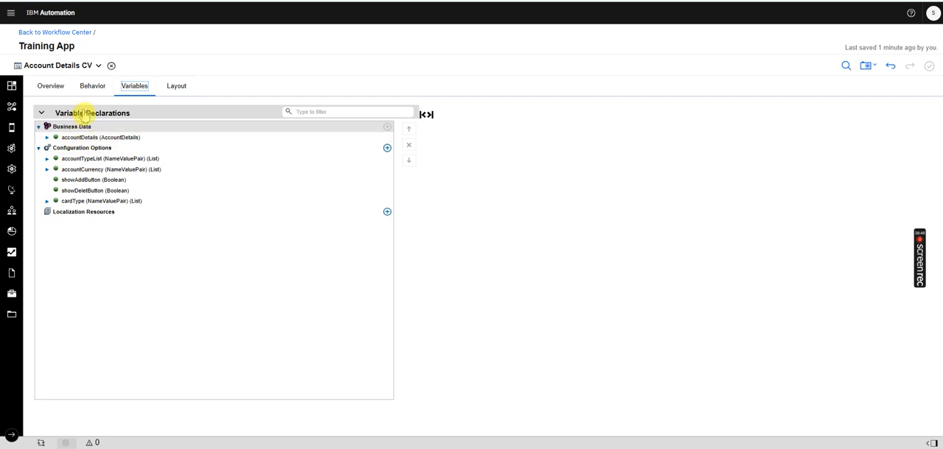
{"action": "left_click", "coordinate": [87, 91]}
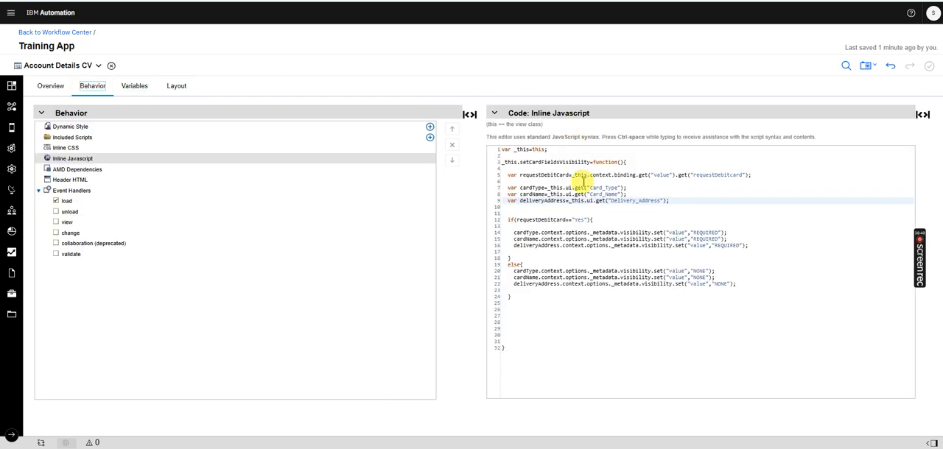
{"action": "left_click", "coordinate": [590, 175]}
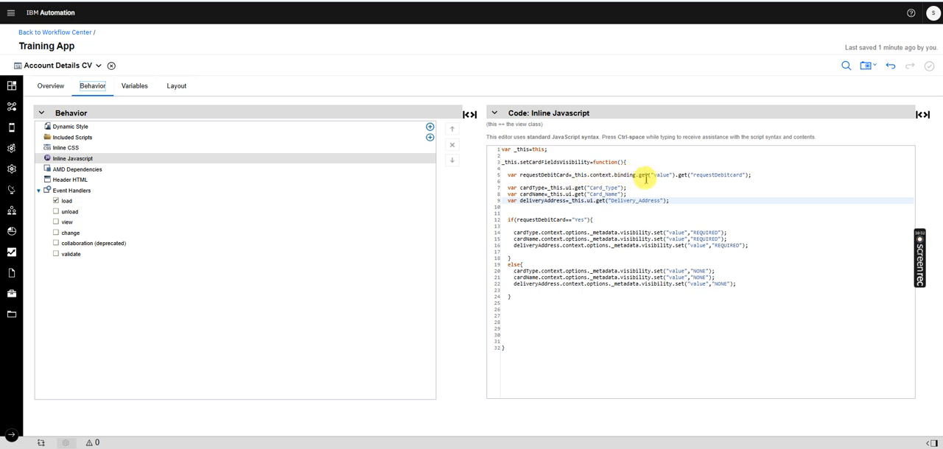
{"action": "left_click_drag", "start_coordinate": [675, 175], "coordinate": [569, 175]}
{"action": "left_click", "coordinate": [146, 87]}
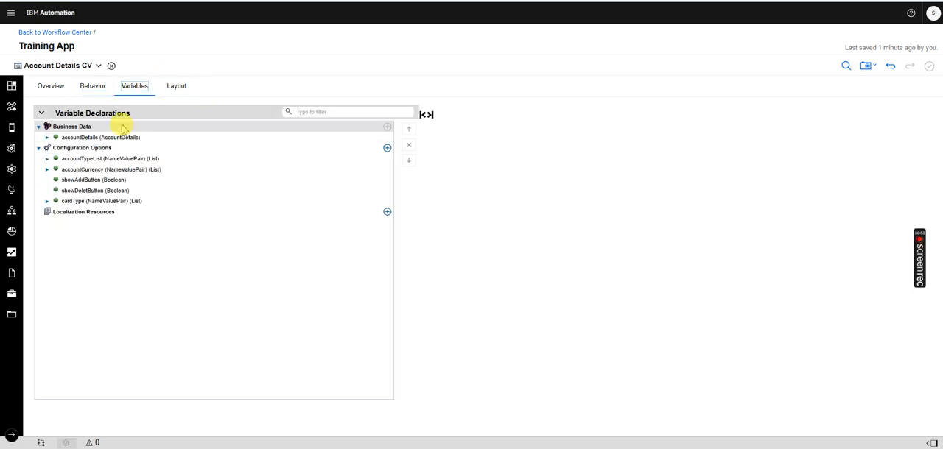
{"action": "left_click", "coordinate": [103, 87]}
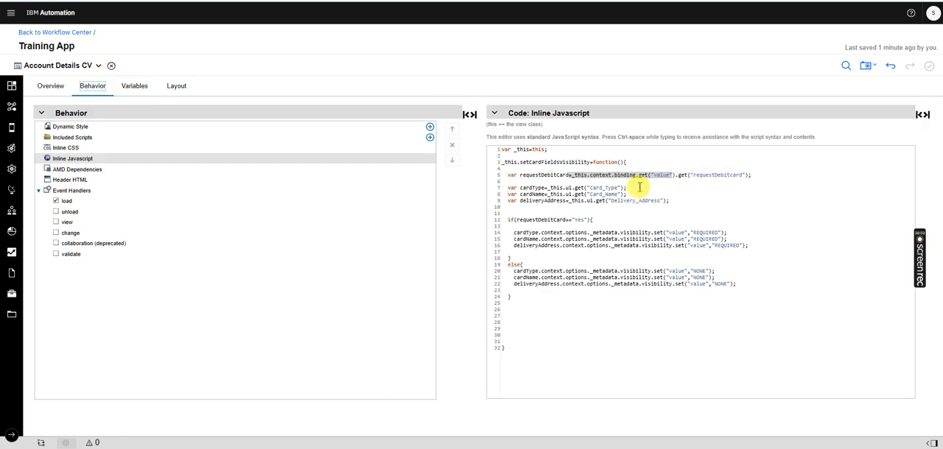
{"action": "left_click", "coordinate": [137, 87]}
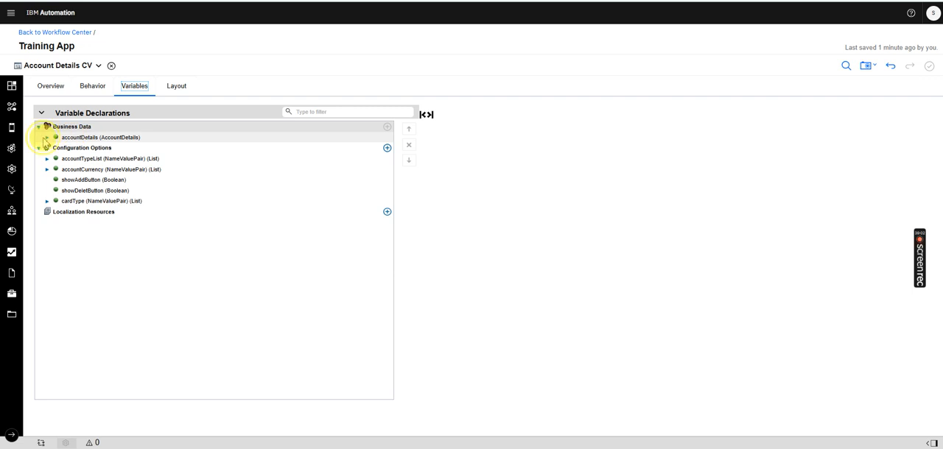
{"action": "left_click", "coordinate": [46, 138]}
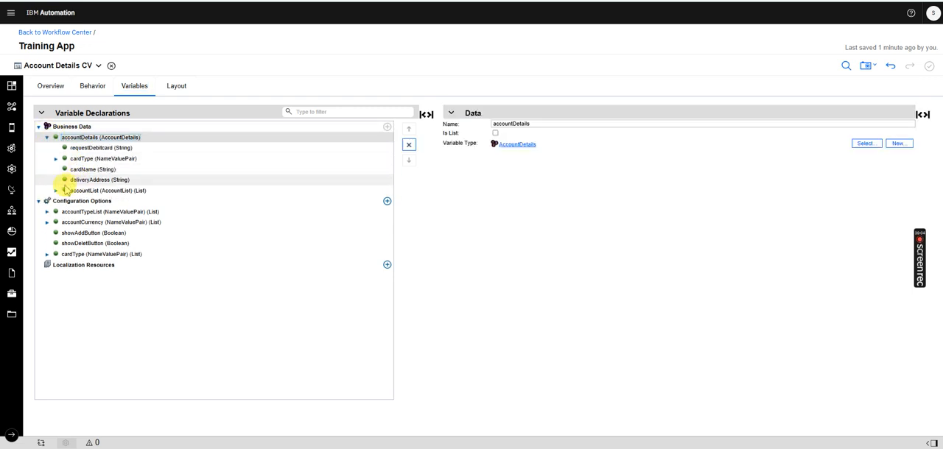
{"action": "left_click", "coordinate": [93, 86]}
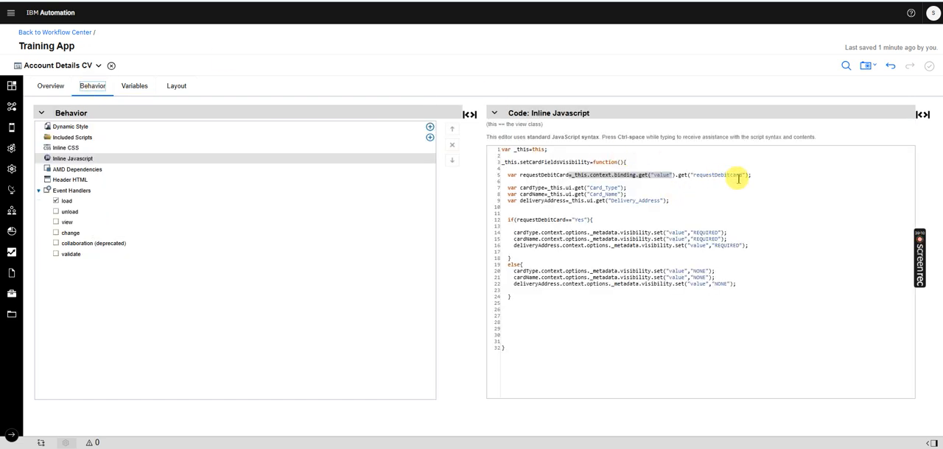
{"action": "left_click_drag", "start_coordinate": [507, 175], "coordinate": [534, 176]}
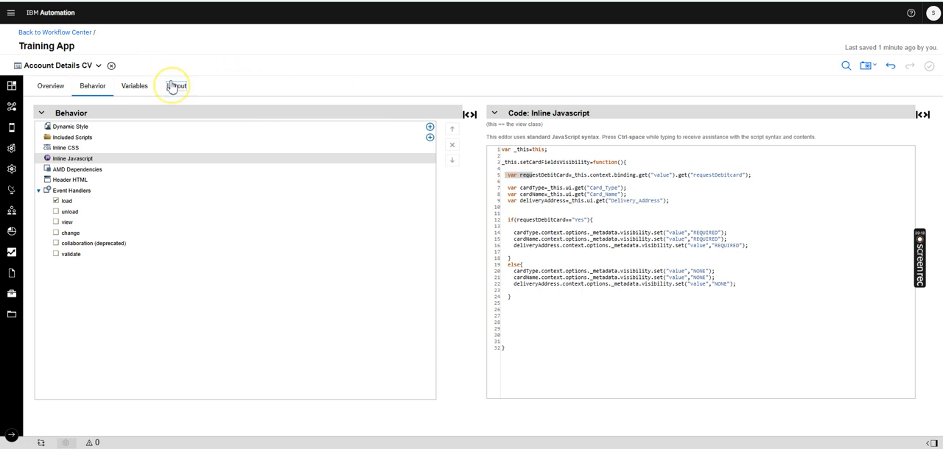
Check the control IDs of the Card Type, Card Name and Delivery Address fields in the layout of Account Details CV
{"action": "left_click", "coordinate": [171, 86]}
{"action": "left_click_drag", "start_coordinate": [797, 124], "coordinate": [794, 202]}
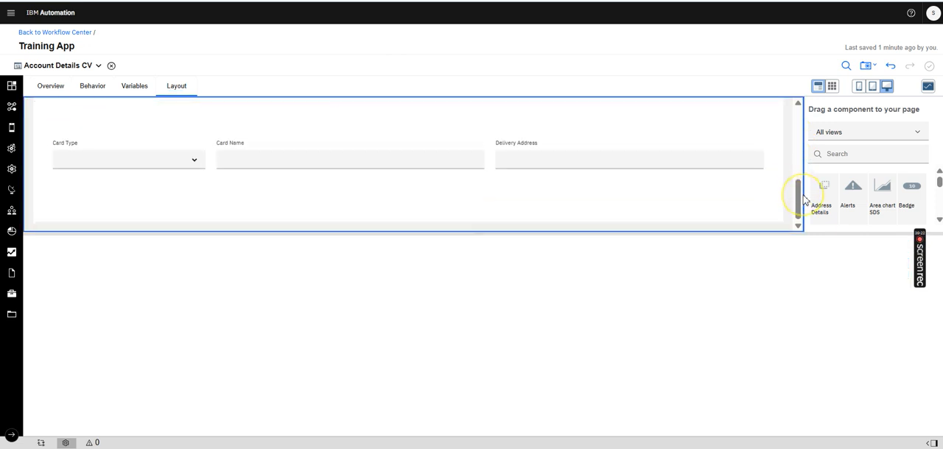
{"action": "left_click", "coordinate": [168, 142]}
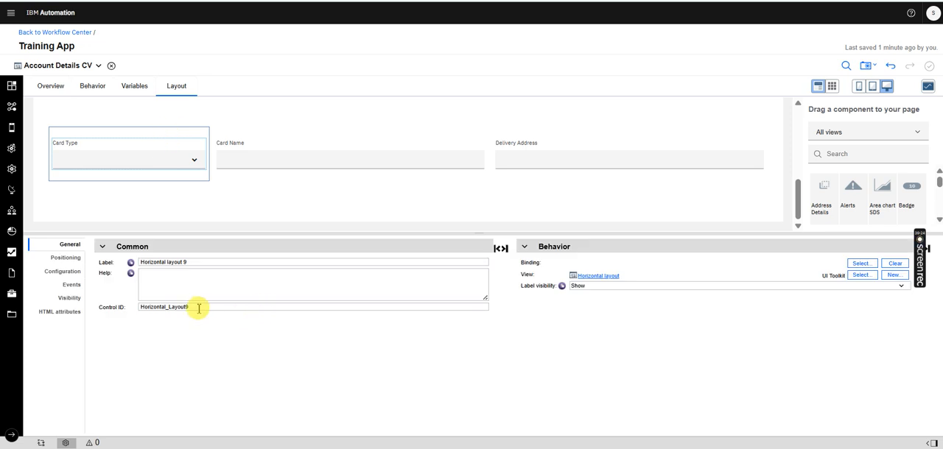
{"action": "left_click", "coordinate": [130, 151]}
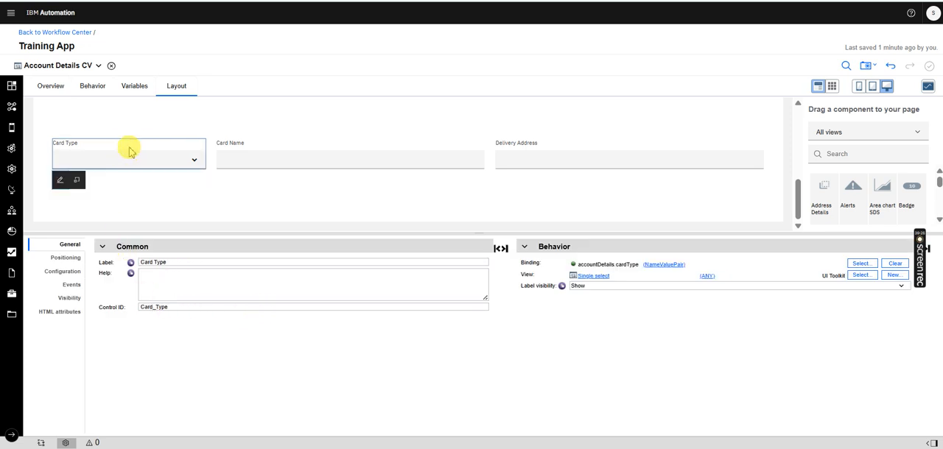
{"action": "left_click", "coordinate": [232, 150]}
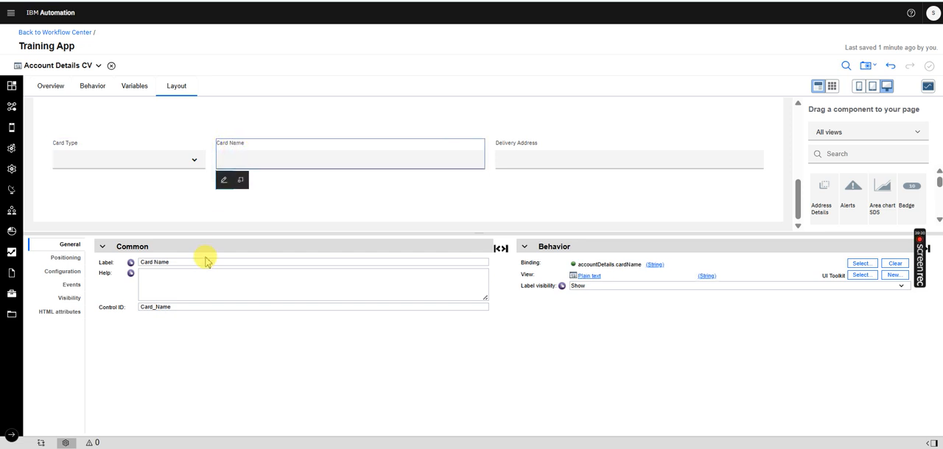
{"action": "left_click", "coordinate": [536, 142]}
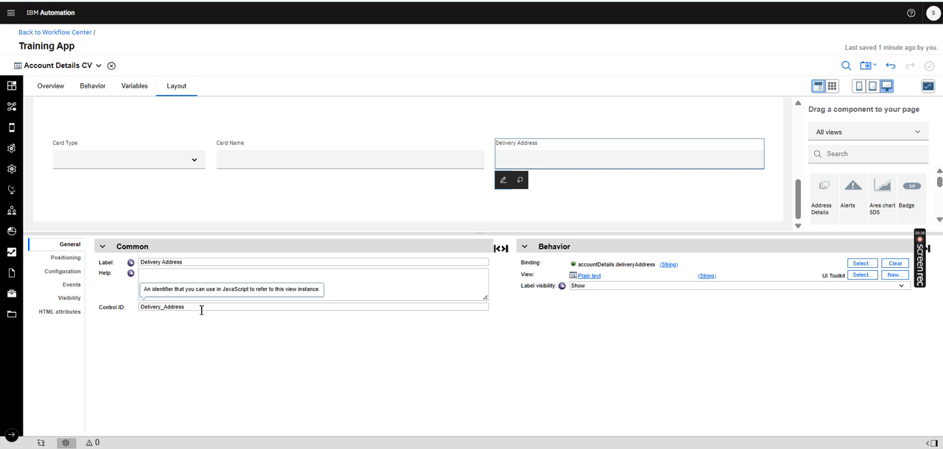
Review the three card field variables and the if/else branches of setCardFieldsVisibility in the inline JavaScript
{"action": "left_click", "coordinate": [92, 85]}
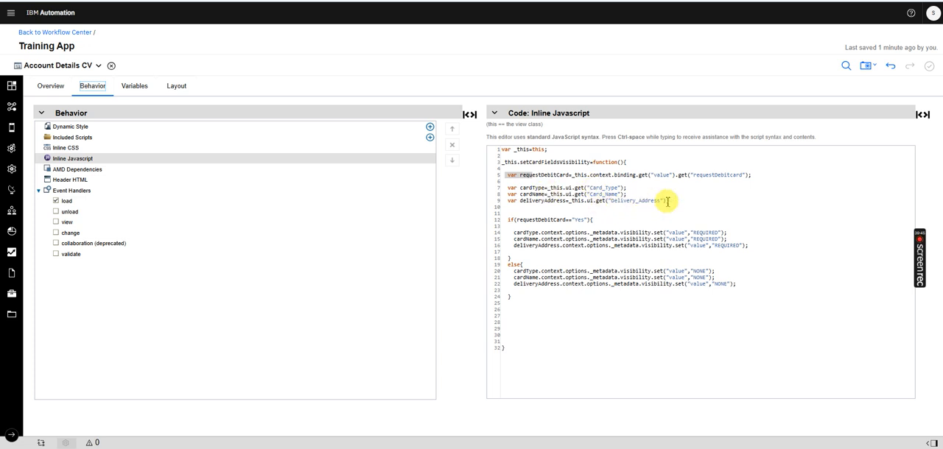
{"action": "left_click_drag", "start_coordinate": [684, 200], "coordinate": [515, 189]}
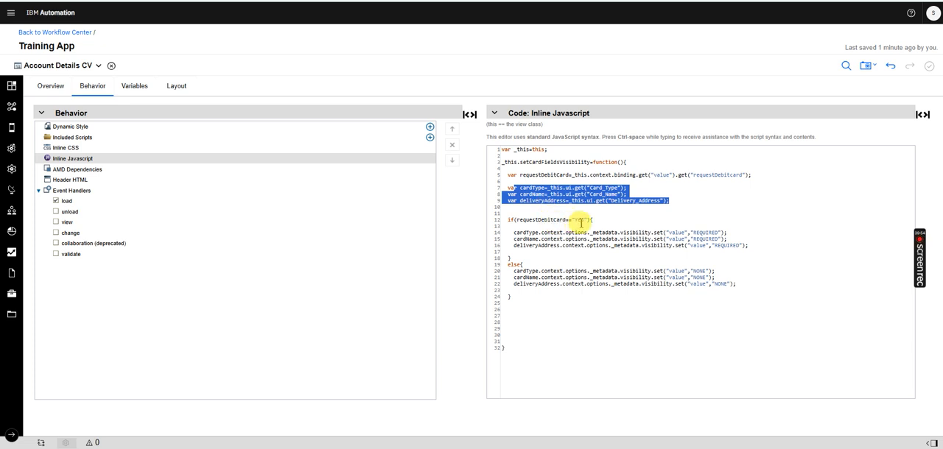
{"action": "left_click", "coordinate": [581, 220]}
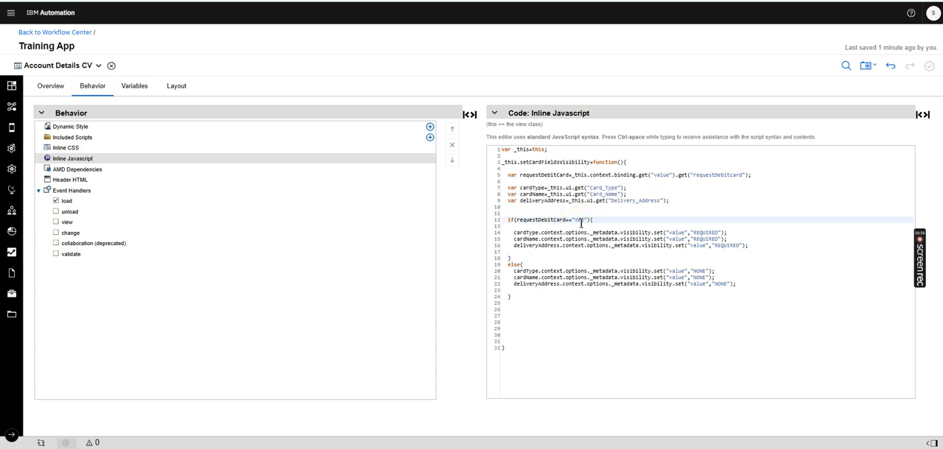
{"action": "left_click", "coordinate": [518, 234]}
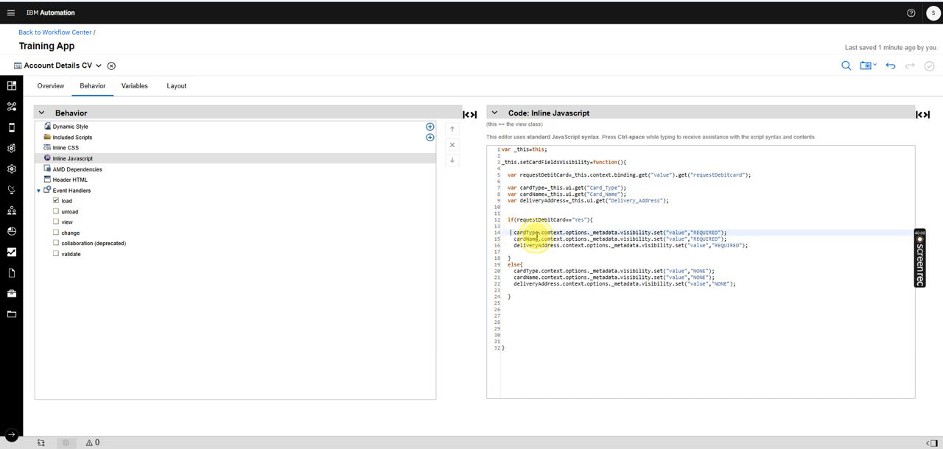
{"action": "left_click_drag", "start_coordinate": [514, 234], "coordinate": [741, 252]}
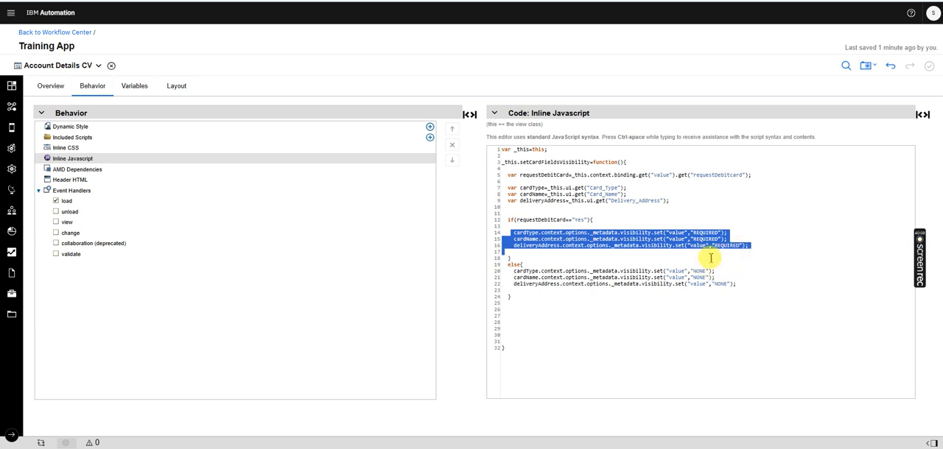
{"action": "left_click_drag", "start_coordinate": [737, 284], "coordinate": [504, 268]}
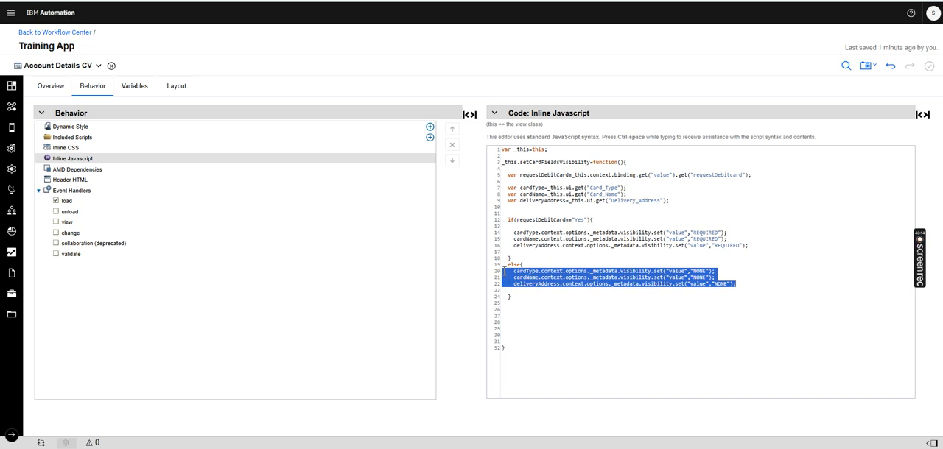
{"action": "left_click", "coordinate": [572, 214]}
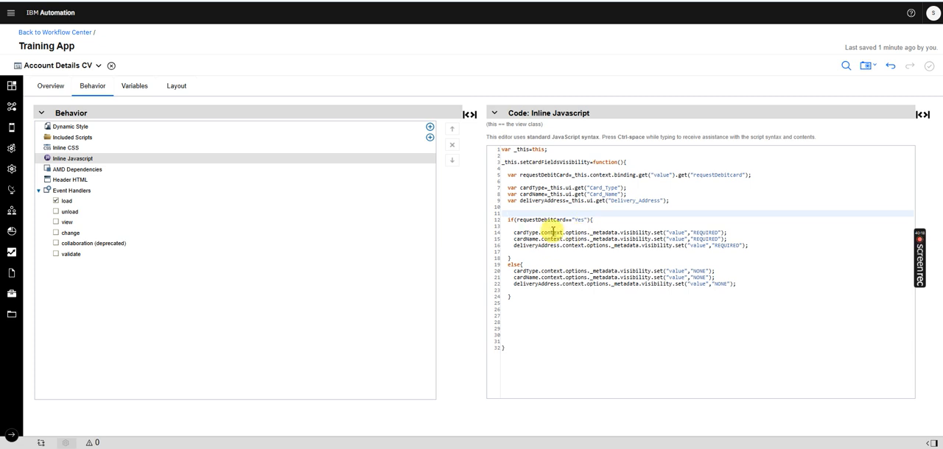
Examine the context.options._metadata.visibility expression on the cardType line and the REQUIRED and NONE values it sets
{"action": "left_click_drag", "start_coordinate": [542, 233], "coordinate": [514, 233]}
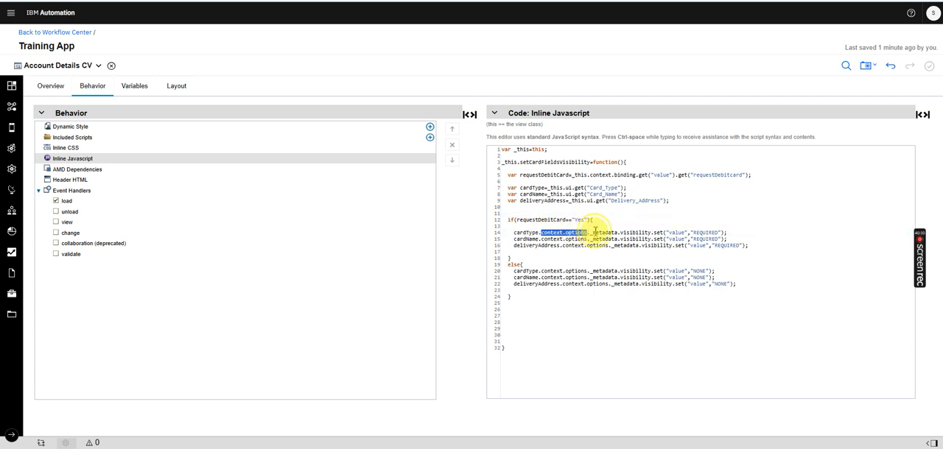
{"action": "left_click_drag", "start_coordinate": [624, 229], "coordinate": [630, 232]}
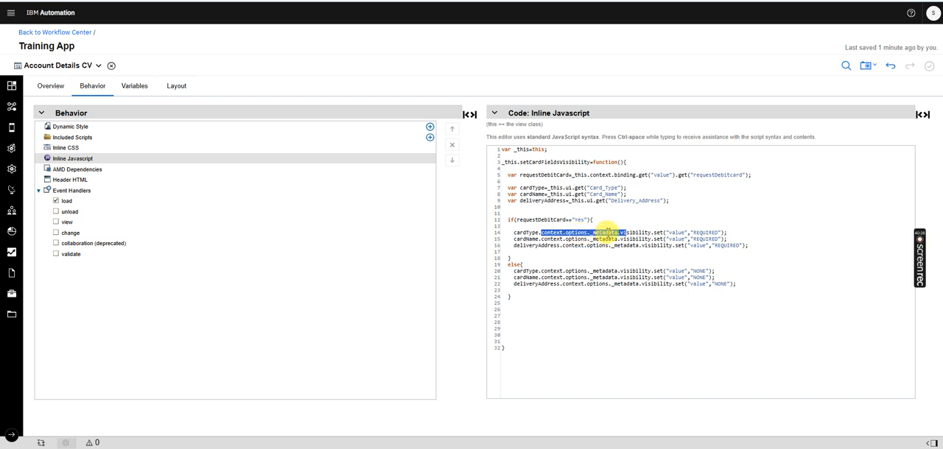
{"action": "left_click_drag", "start_coordinate": [651, 232], "coordinate": [541, 234]}
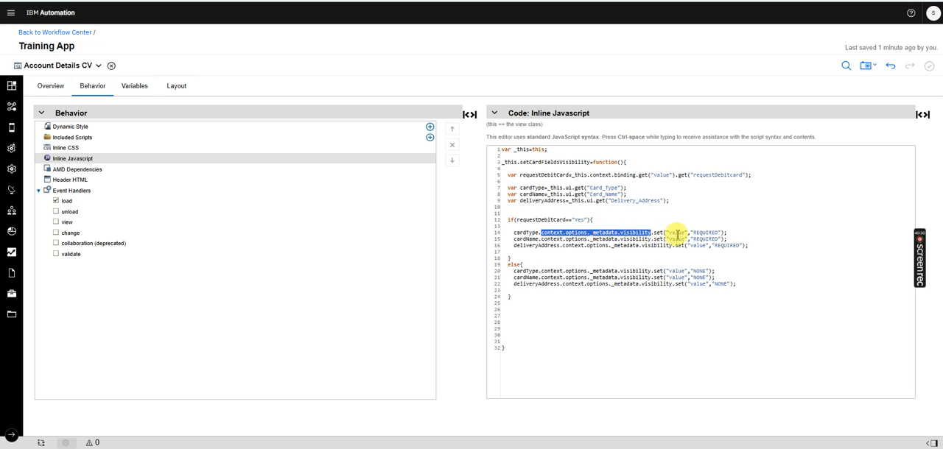
{"action": "left_click", "coordinate": [703, 233]}
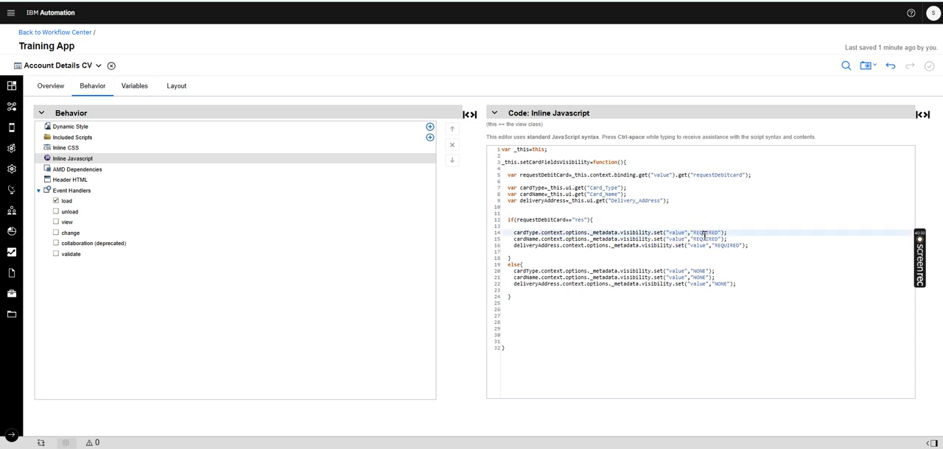
{"action": "left_click", "coordinate": [97, 65]}
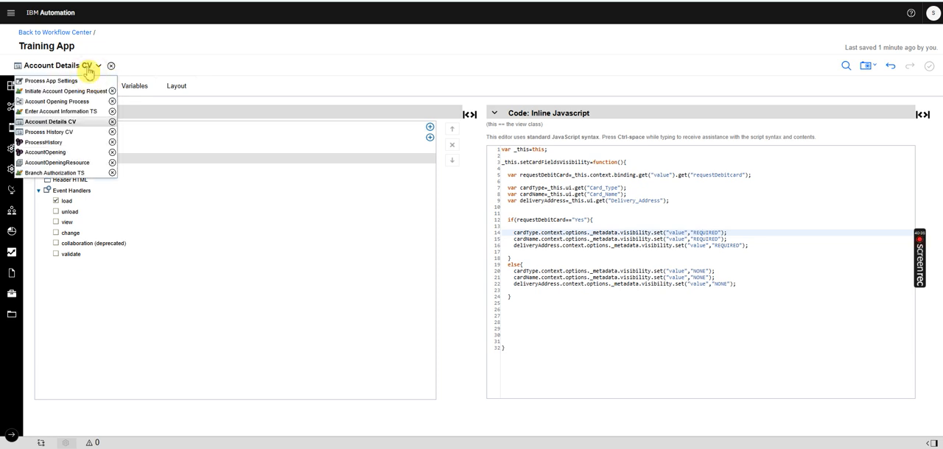
{"action": "left_click", "coordinate": [701, 271]}
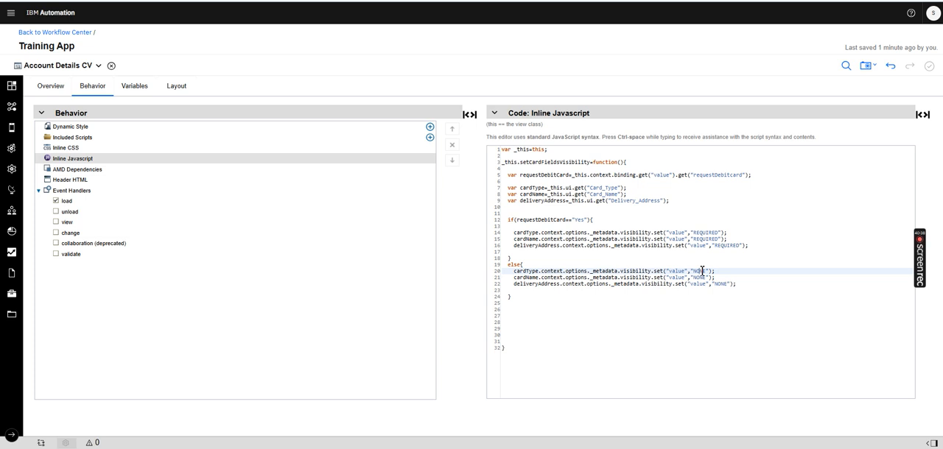
{"action": "left_click", "coordinate": [84, 66]}
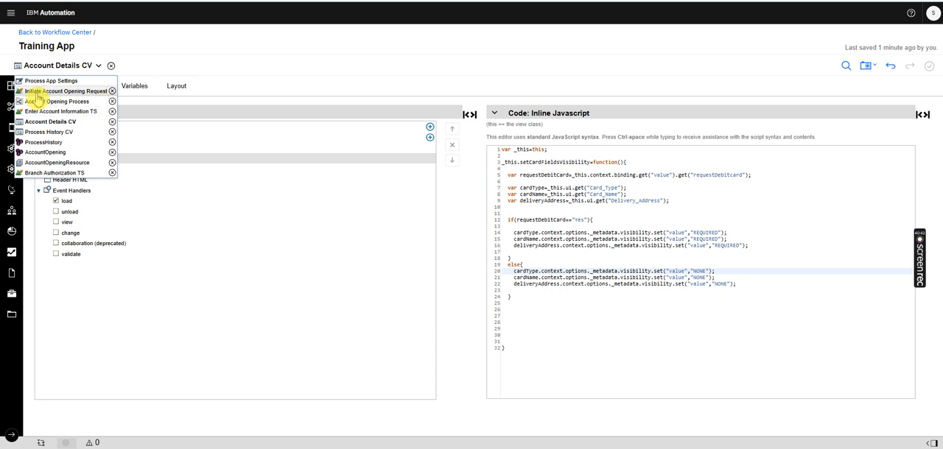
{"action": "left_click", "coordinate": [693, 264]}
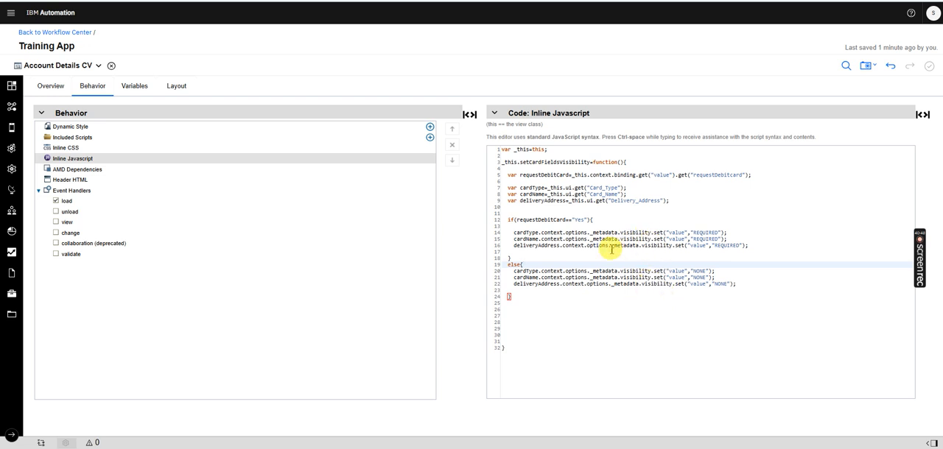
Run Enter Account Information TS and test Request Debit Card with Yes and No in the Account Details section
{"action": "left_click", "coordinate": [70, 65]}
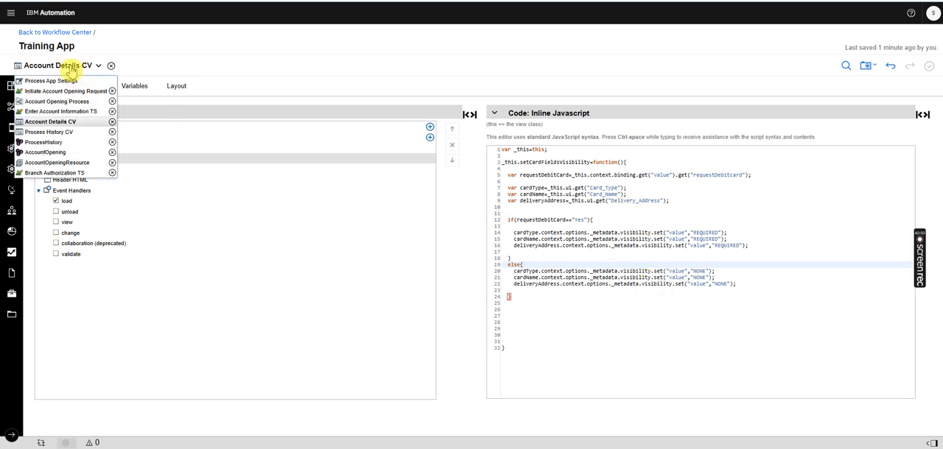
{"action": "left_click", "coordinate": [59, 111]}
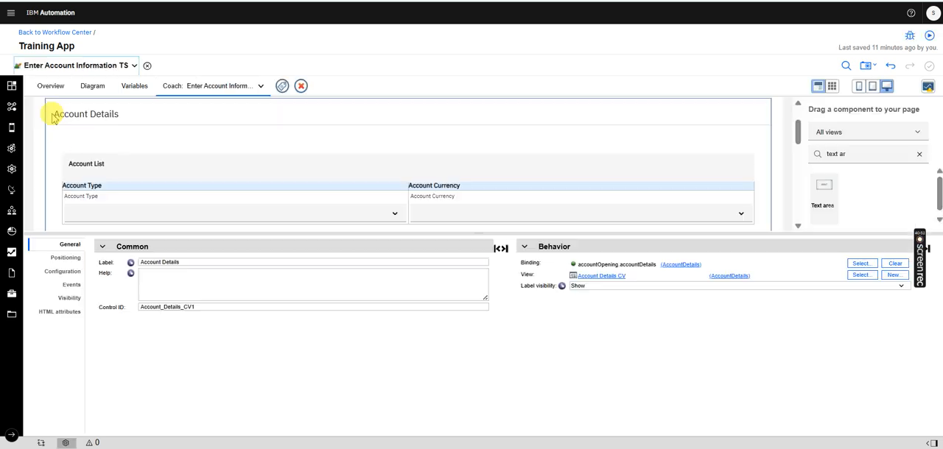
{"action": "left_click", "coordinate": [930, 36]}
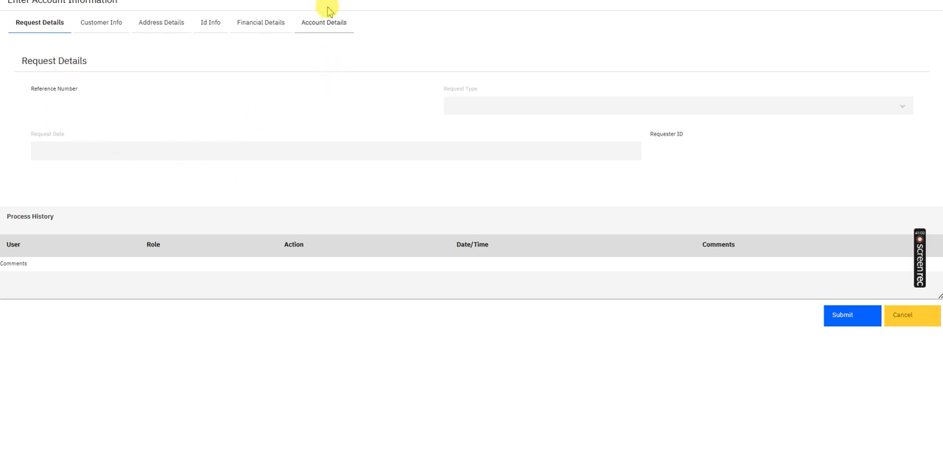
{"action": "left_click", "coordinate": [333, 21]}
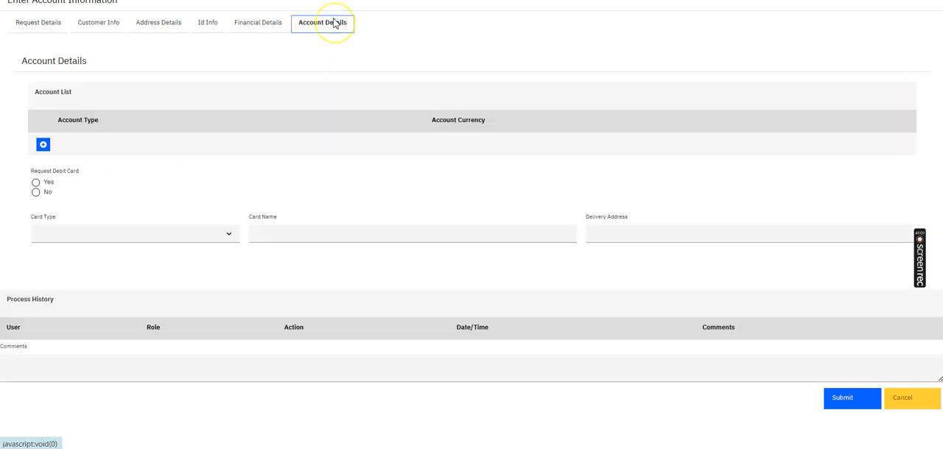
{"action": "left_click", "coordinate": [35, 183]}
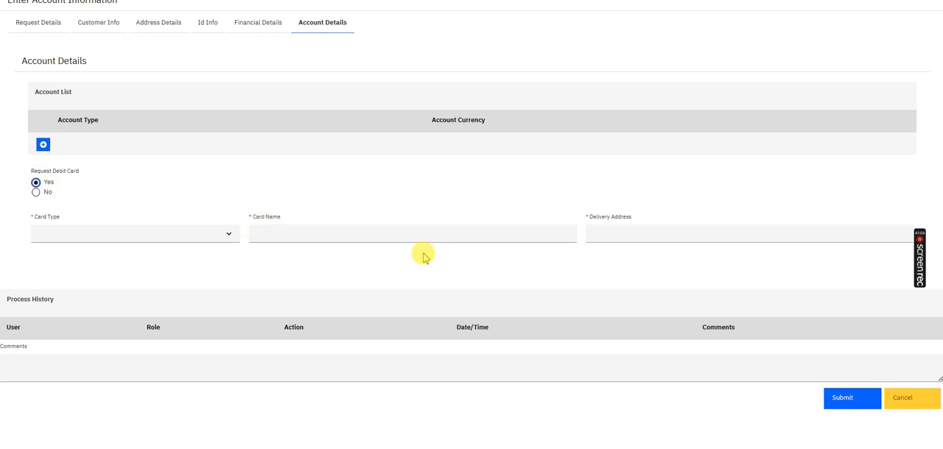
{"action": "left_click", "coordinate": [36, 193]}
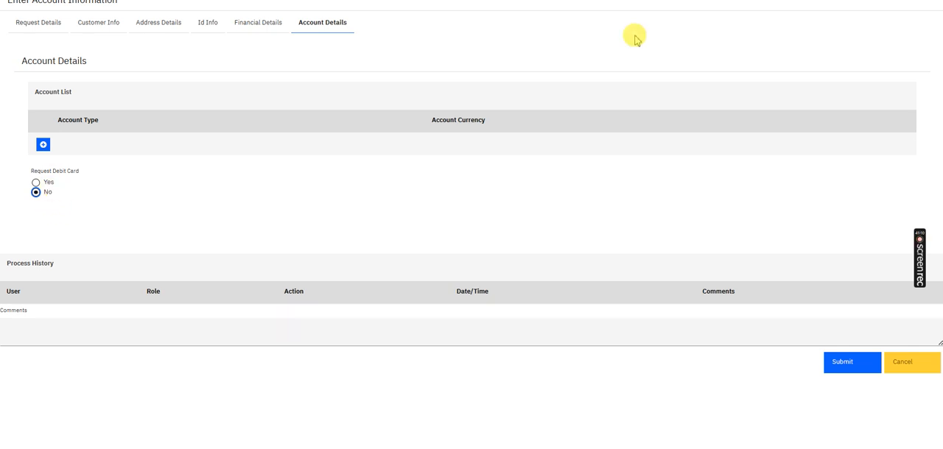
Run Enter Account Information TS again and check the card fields in Account Details before any debit card option is selected
{"action": "key", "text": "ctrl+shift+Tab"}
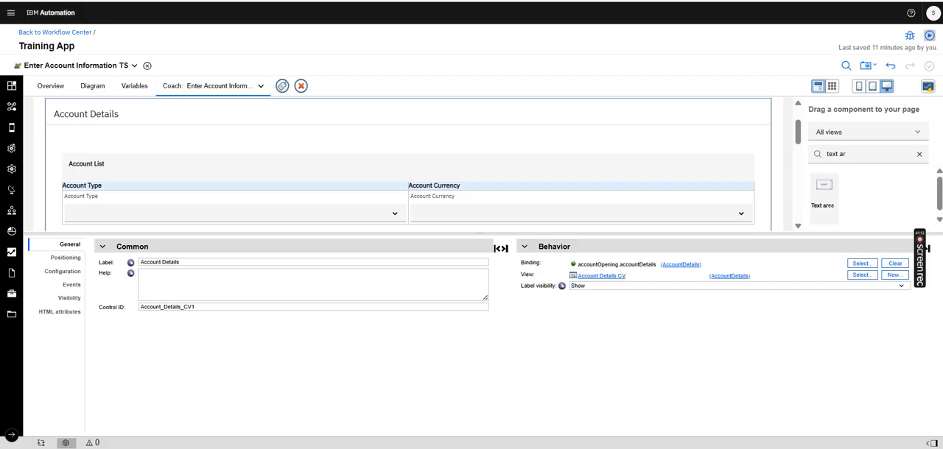
{"action": "left_click", "coordinate": [932, 39]}
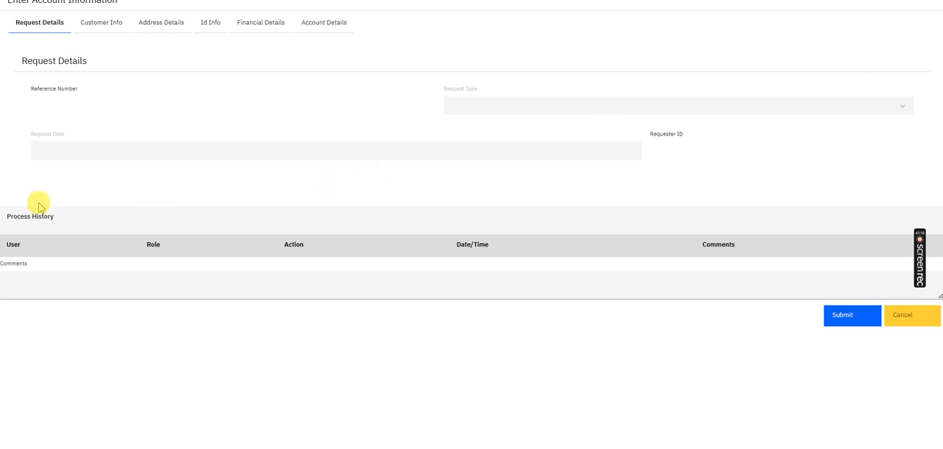
{"action": "left_click", "coordinate": [334, 25]}
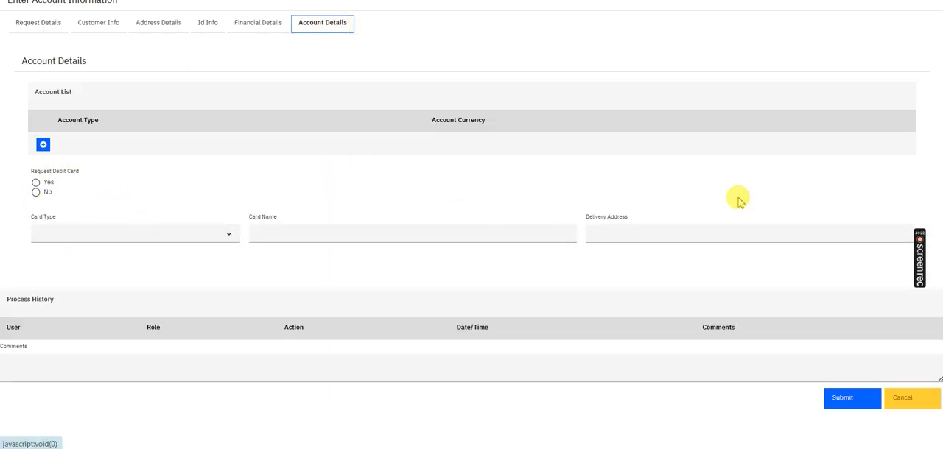
{"action": "left_click", "coordinate": [781, 1]}
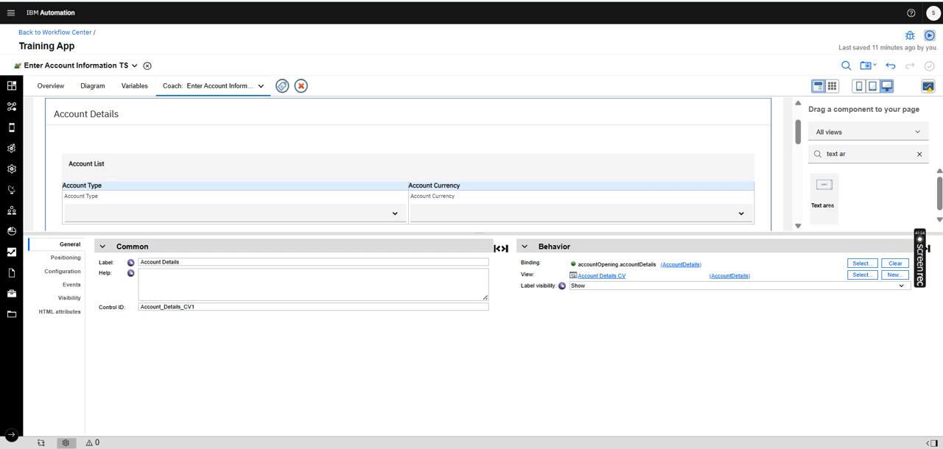
Copy the entire inline JavaScript of Account Details CV into its load event handler
{"action": "left_click", "coordinate": [96, 66]}
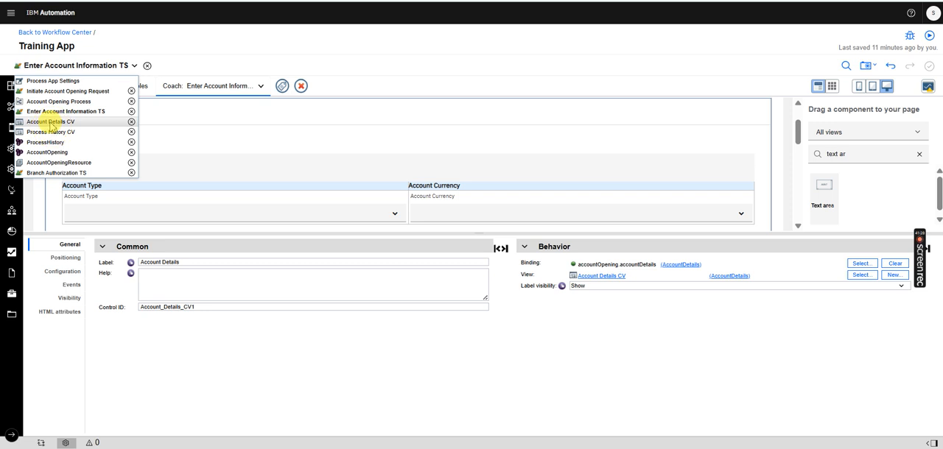
{"action": "left_click", "coordinate": [51, 121]}
{"action": "left_click_drag", "start_coordinate": [505, 348], "coordinate": [491, 133]}
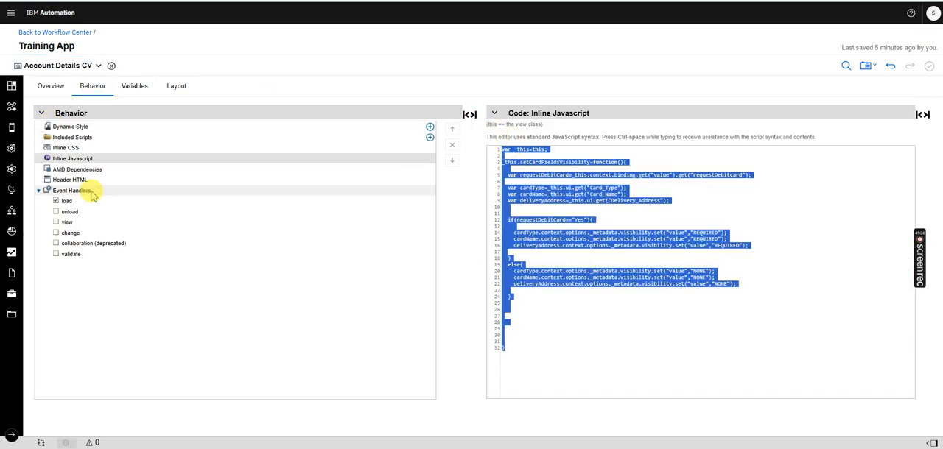
{"action": "left_click", "coordinate": [64, 202]}
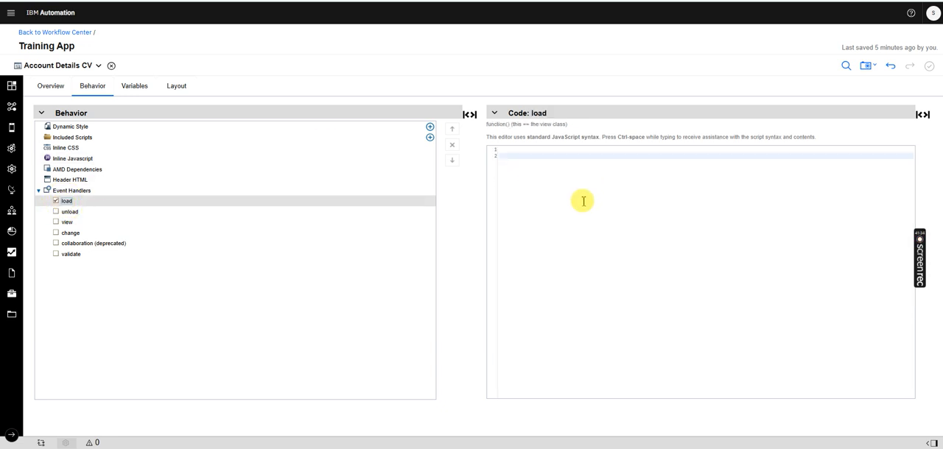
{"action": "left_click_drag", "start_coordinate": [546, 181], "coordinate": [484, 140]}
{"action": "key", "text": "ctrl+v"}
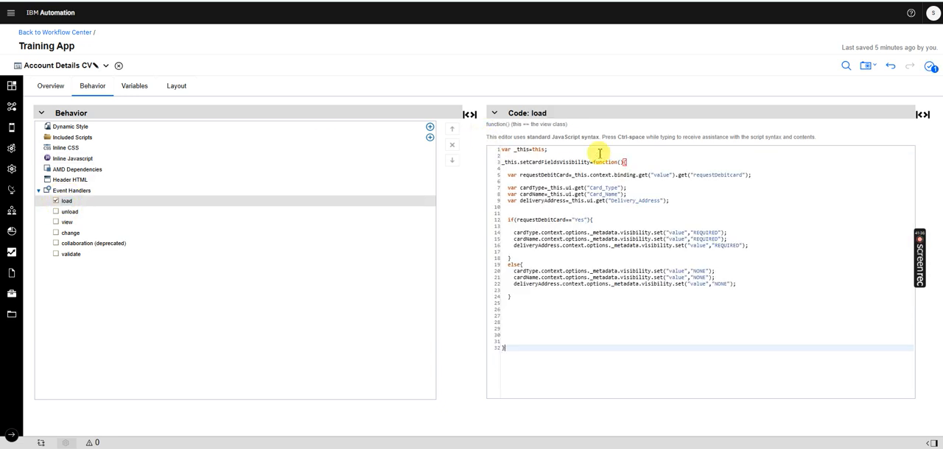
Remove the setCardFieldsVisibility function wrapper and its closing brace from the load code, keeping the body, and save the view
{"action": "left_click_drag", "start_coordinate": [628, 162], "coordinate": [501, 163]}
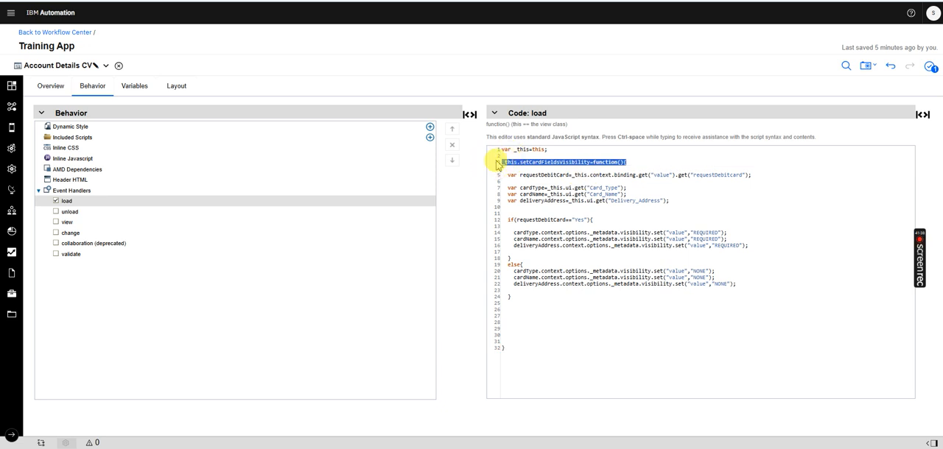
{"action": "key", "text": "BackSpace"}
{"action": "left_click", "coordinate": [520, 358]}
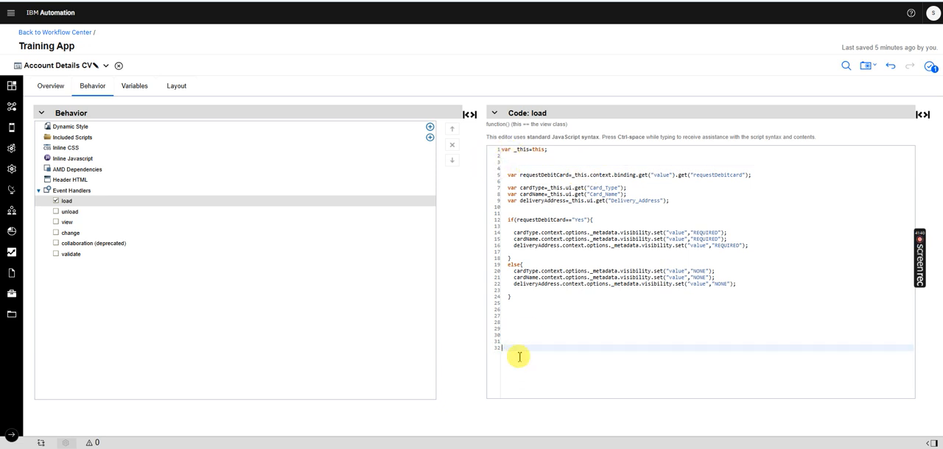
{"action": "key", "text": "BackSpace"}
{"action": "key", "text": "BackSpace"}
{"action": "key", "text": "BackSpace"}
{"action": "key", "text": "BackSpace"}
{"action": "key", "text": "BackSpace"}
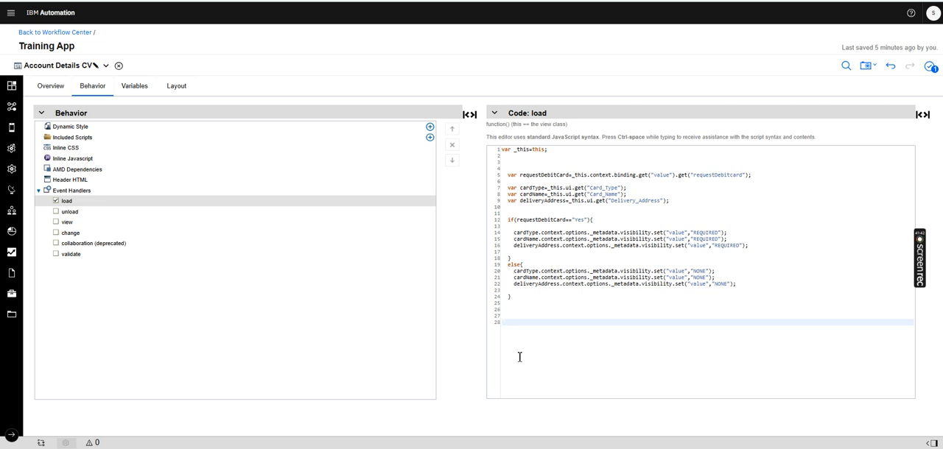
{"action": "key", "text": "ctrl+s"}
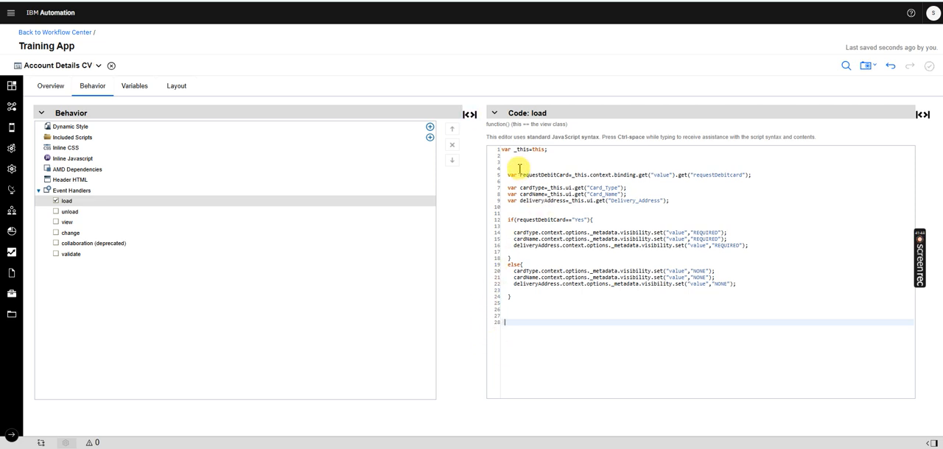
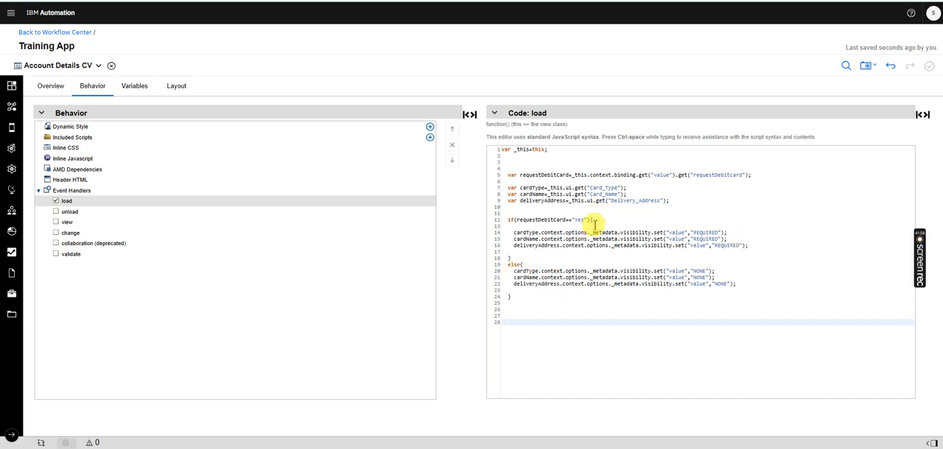
Run Enter Account Information TS with the new load code and test Request Debit Card with Yes and No in Account Details
{"action": "left_click", "coordinate": [65, 68]}
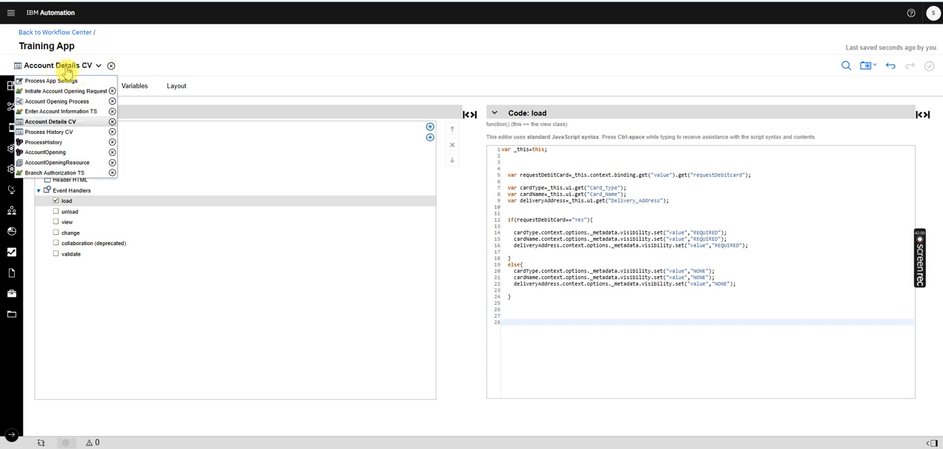
{"action": "left_click", "coordinate": [66, 91]}
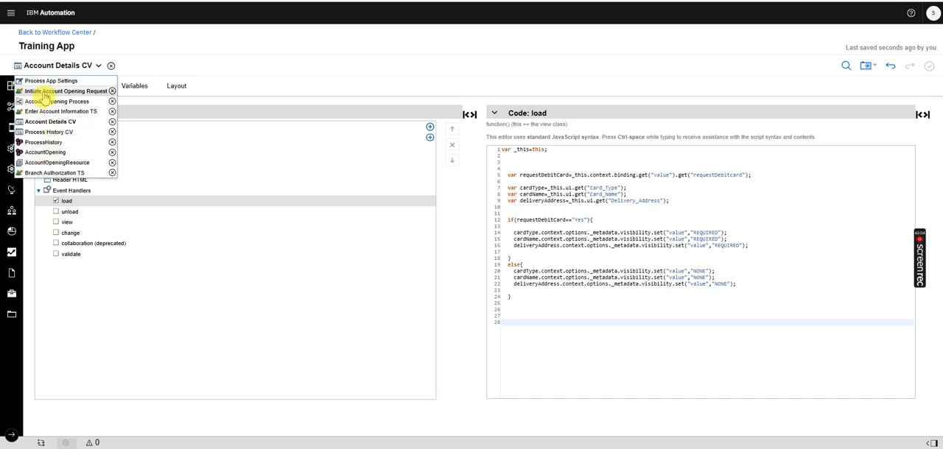
{"action": "left_click", "coordinate": [45, 112]}
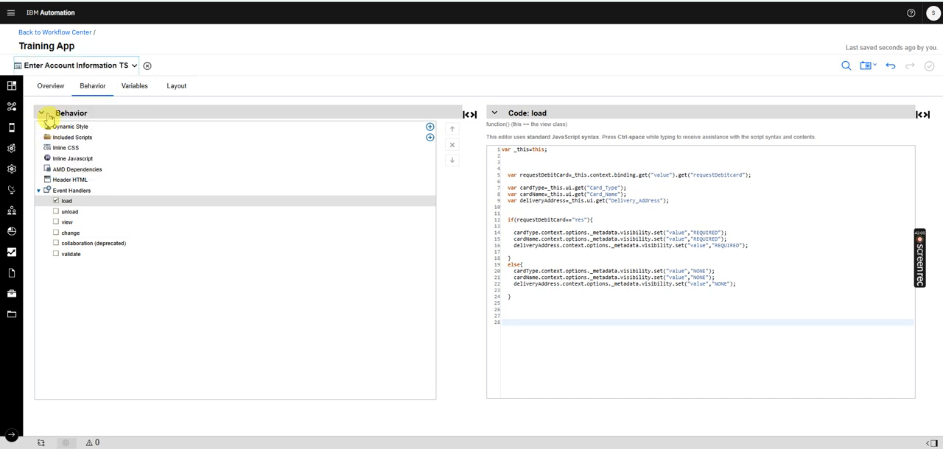
{"action": "left_click", "coordinate": [930, 37]}
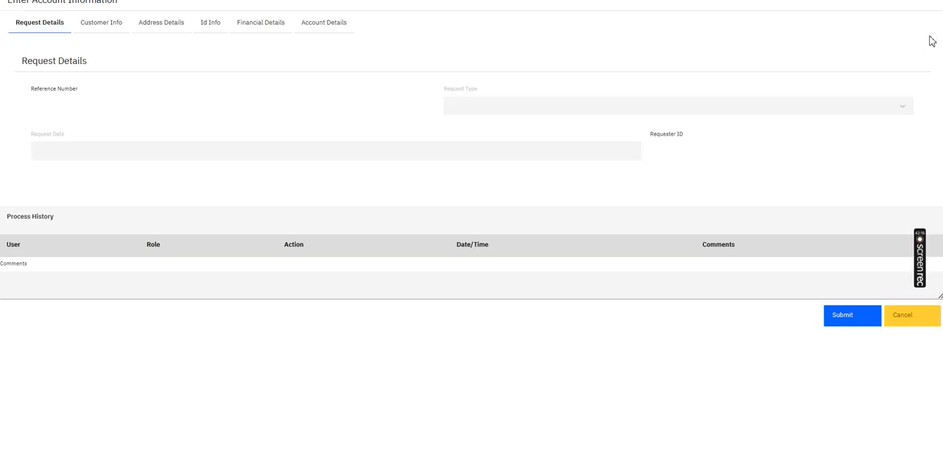
{"action": "left_click", "coordinate": [323, 23]}
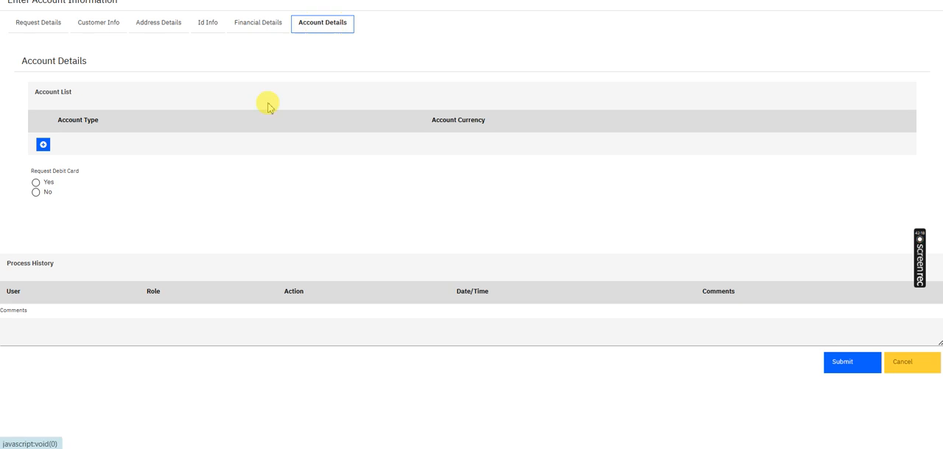
{"action": "left_click", "coordinate": [37, 183]}
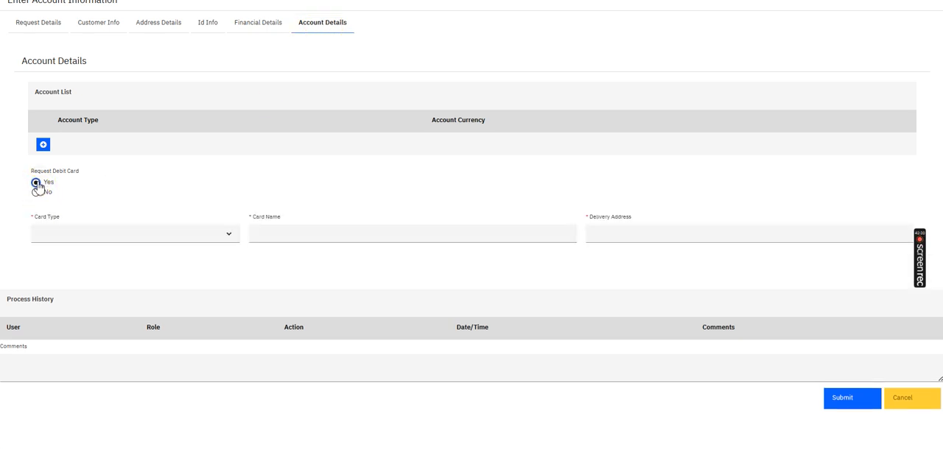
{"action": "left_click", "coordinate": [36, 192]}
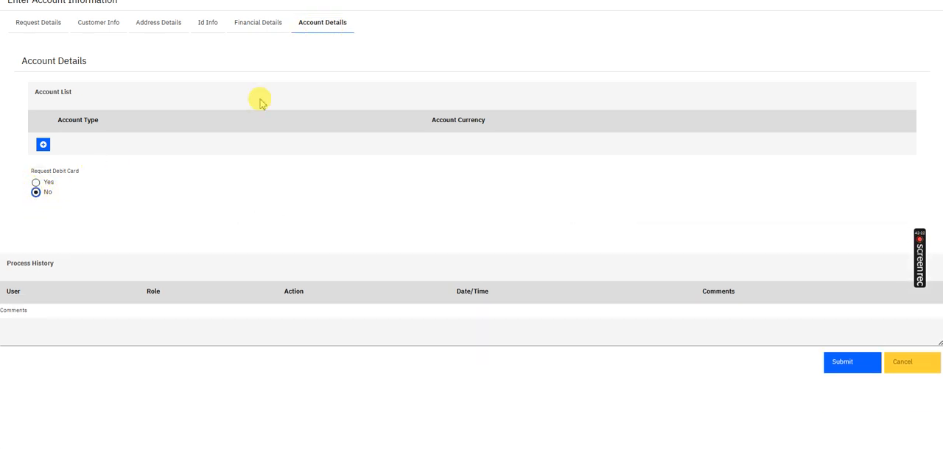
{"action": "key", "text": "ctrl+shift+Tab"}
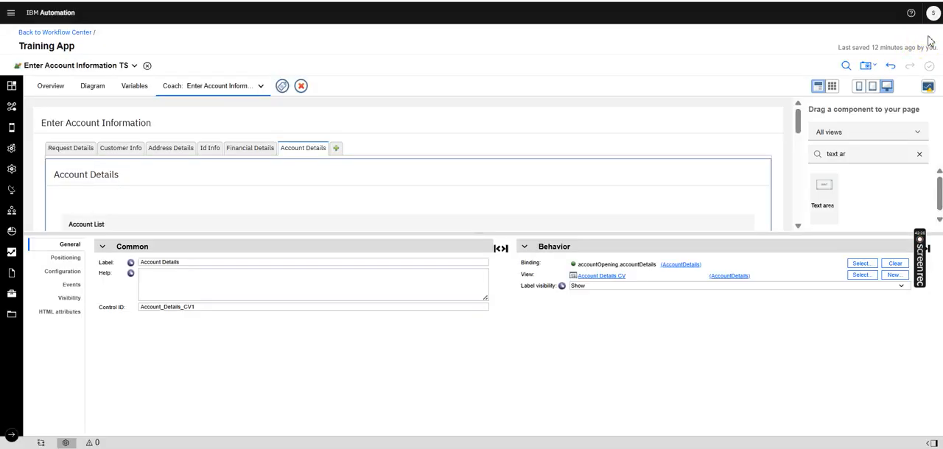
Rerun the service, check Account Details before any selection, and switch Request Debit Card repeatedly between Yes and No
{"action": "left_click", "coordinate": [929, 37]}
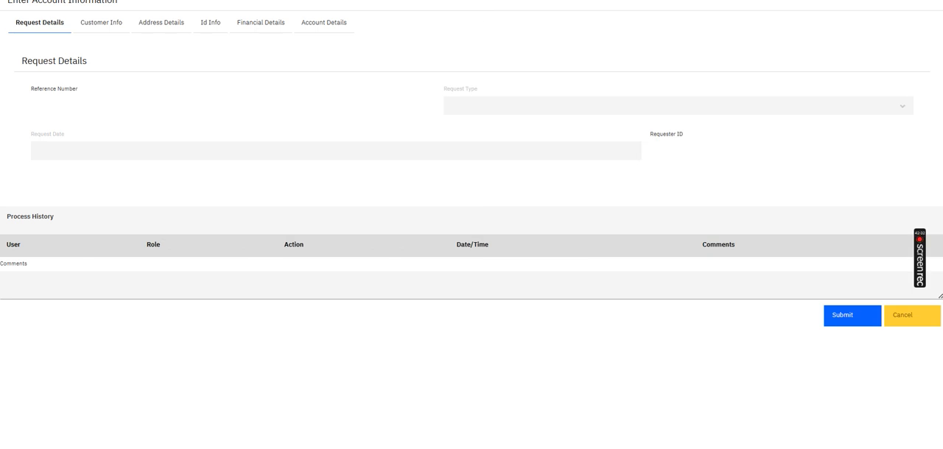
{"action": "left_click", "coordinate": [326, 25]}
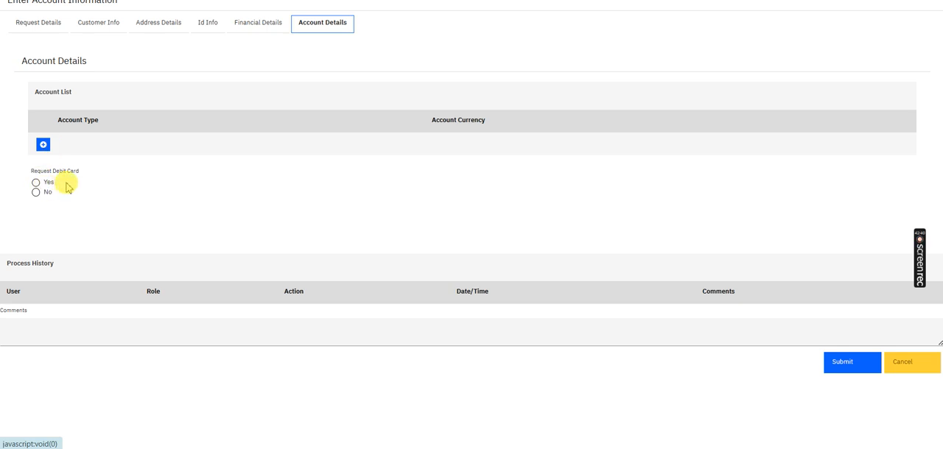
{"action": "left_click", "coordinate": [39, 183]}
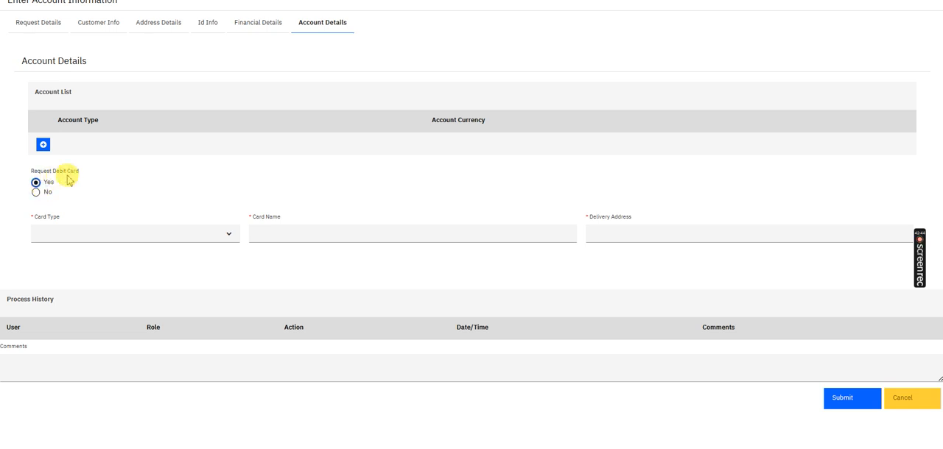
{"action": "left_click", "coordinate": [36, 193]}
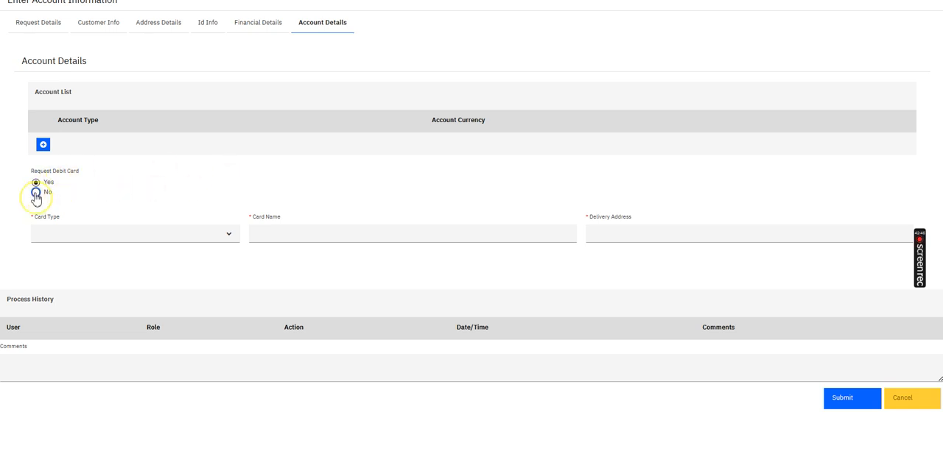
{"action": "left_click", "coordinate": [36, 183]}
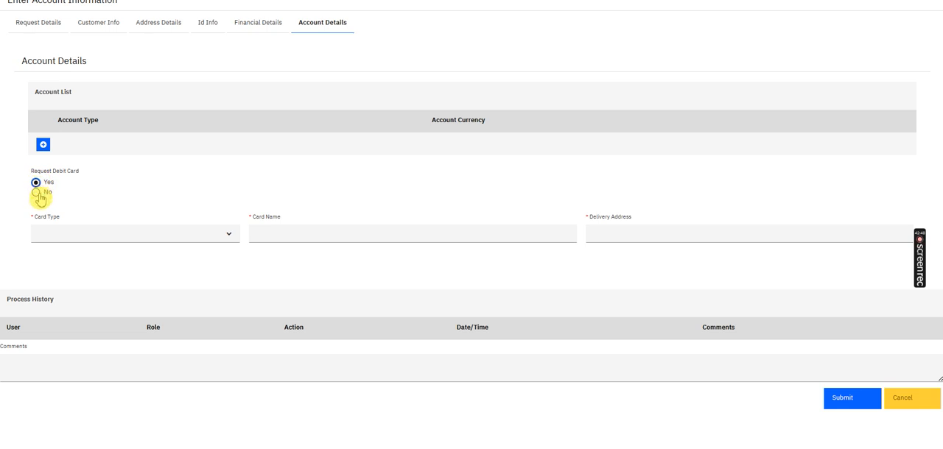
{"action": "left_click", "coordinate": [37, 192]}
{"action": "left_click", "coordinate": [36, 183]}
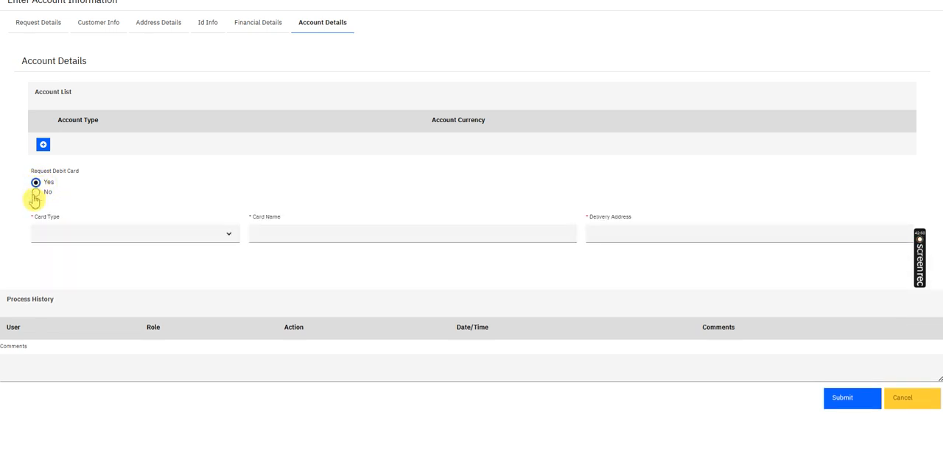
{"action": "left_click", "coordinate": [36, 192]}
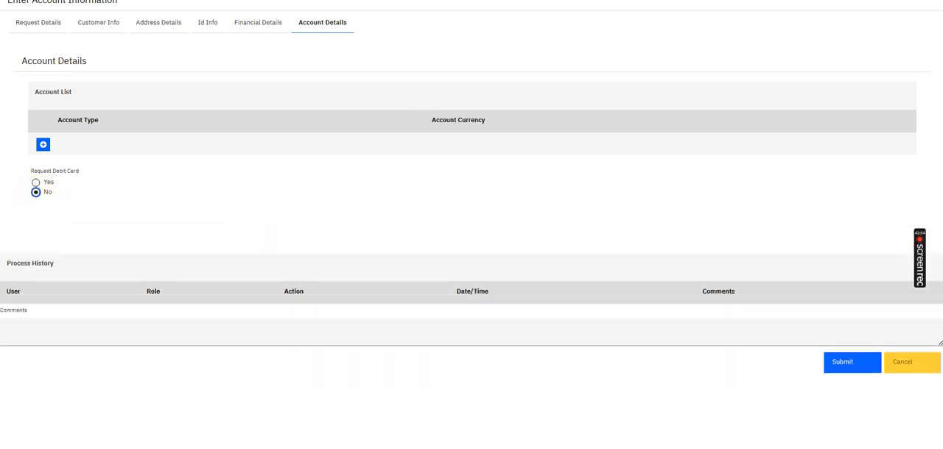
{"action": "key", "text": "ctrl+shift+Tab"}
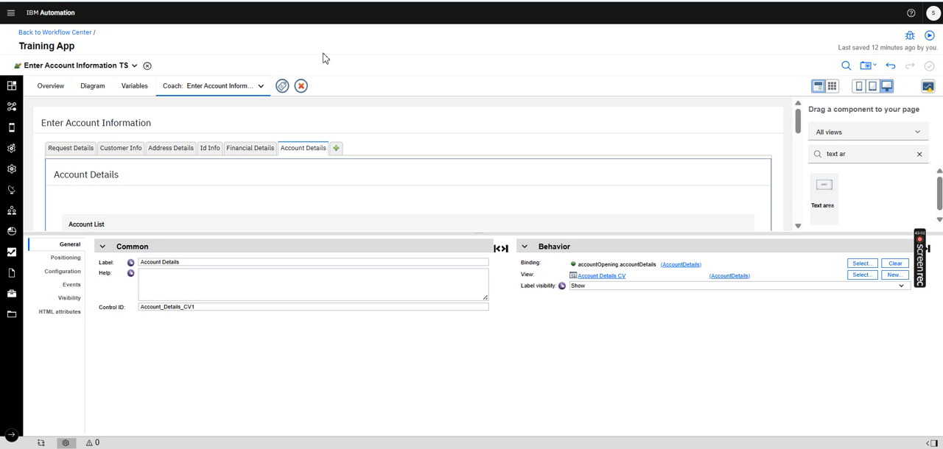
Open and run Initiate Account Opening Request, submit its Request Details form, and close the completed service page
{"action": "left_click", "coordinate": [94, 67]}
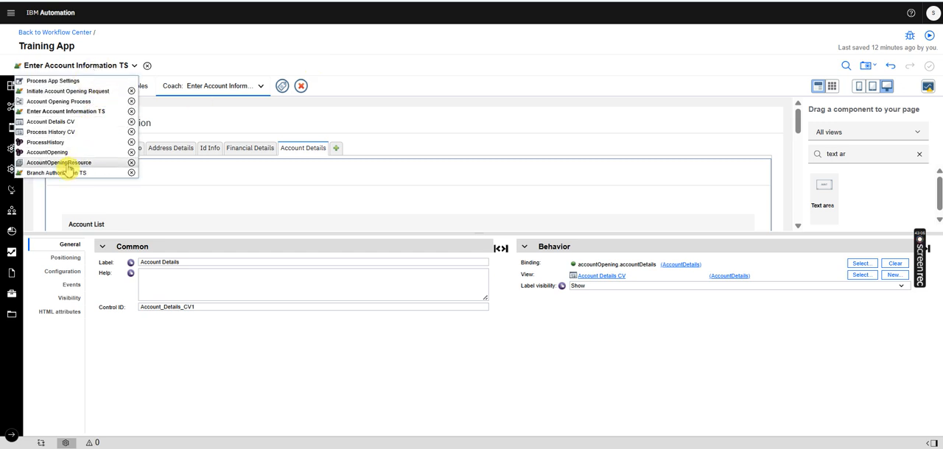
{"action": "left_click", "coordinate": [66, 91]}
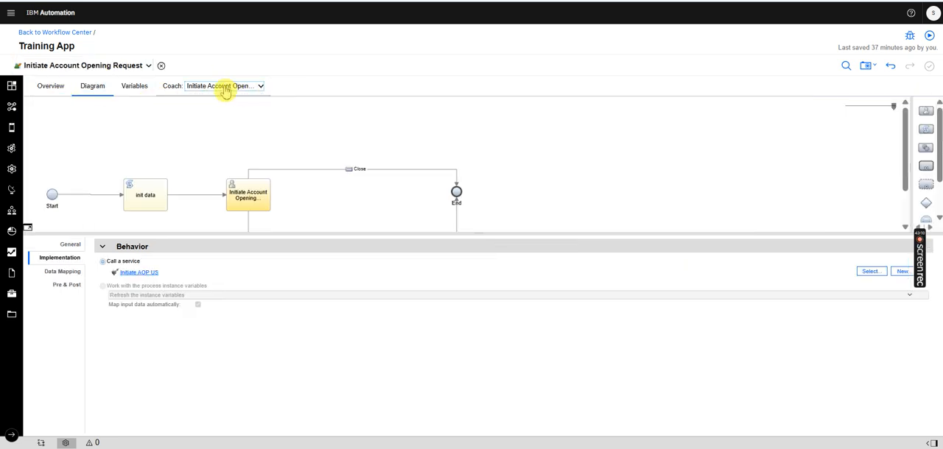
{"action": "left_click", "coordinate": [230, 94]}
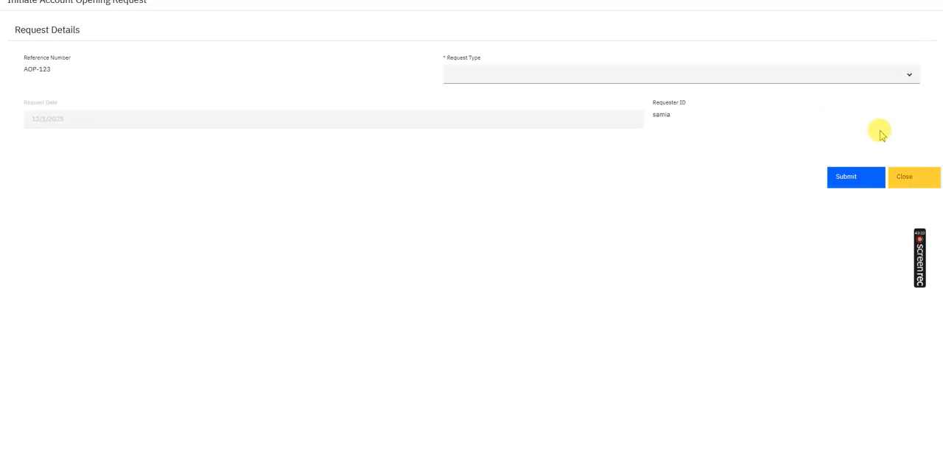
{"action": "left_click", "coordinate": [850, 186]}
{"action": "left_click", "coordinate": [851, 188]}
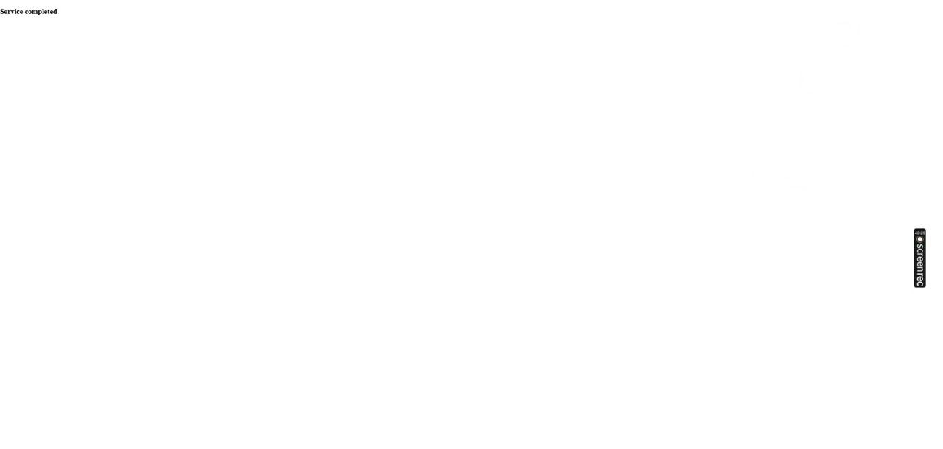
{"action": "key", "text": "ctrl+w"}
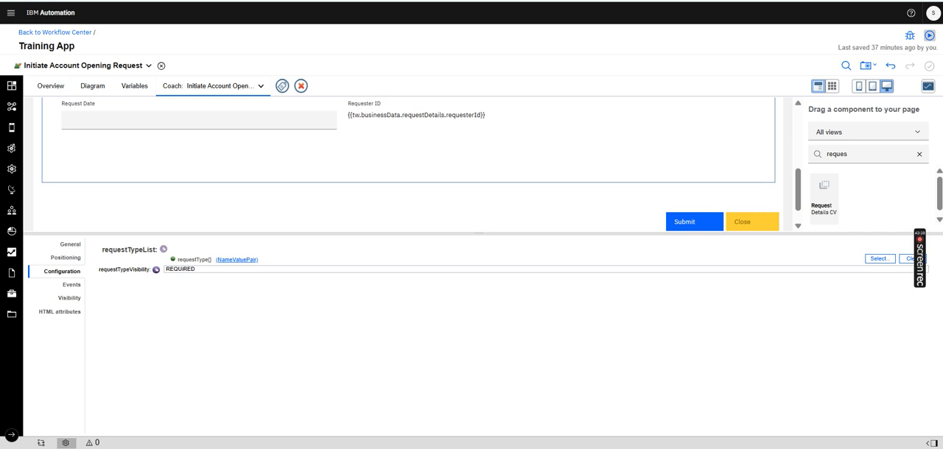